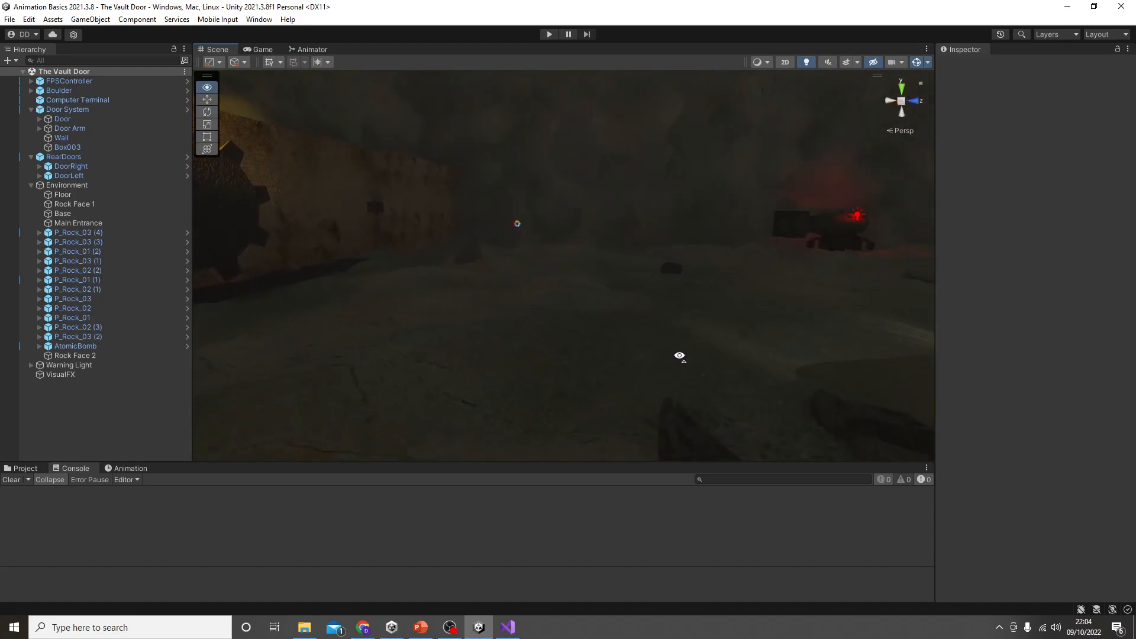
Step: Open the OpenDoor script in Visual Studio and examine the line that sets the IsOpening bool
left_click(472, 294)
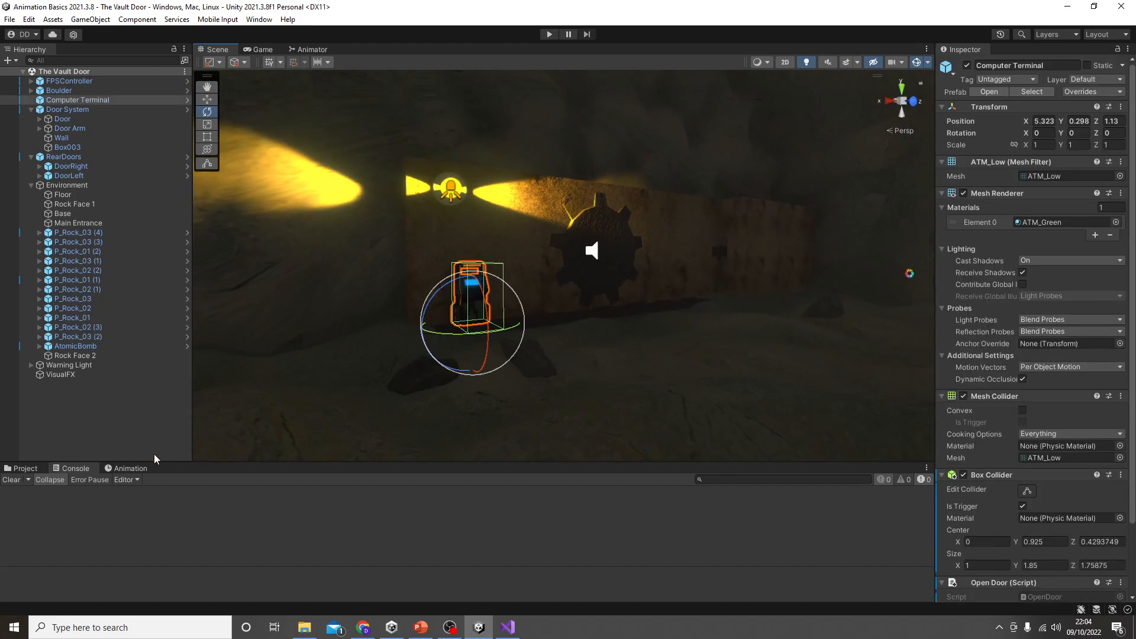
left_click(28, 470)
double_click(645, 524)
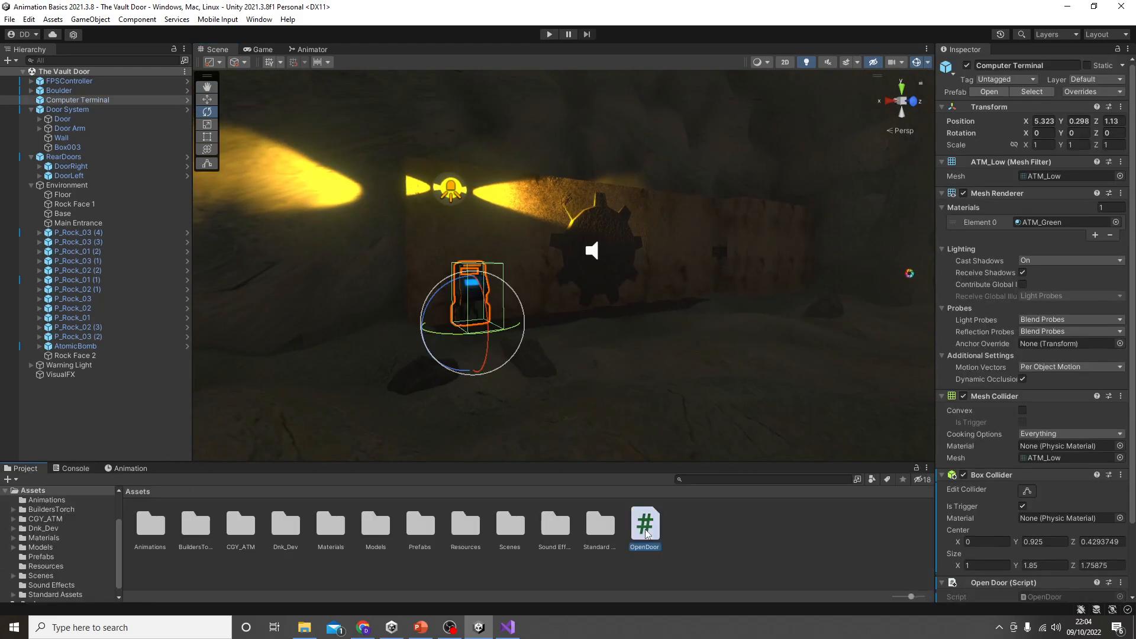
scroll(274, 315, "up", 5, "ctrl")
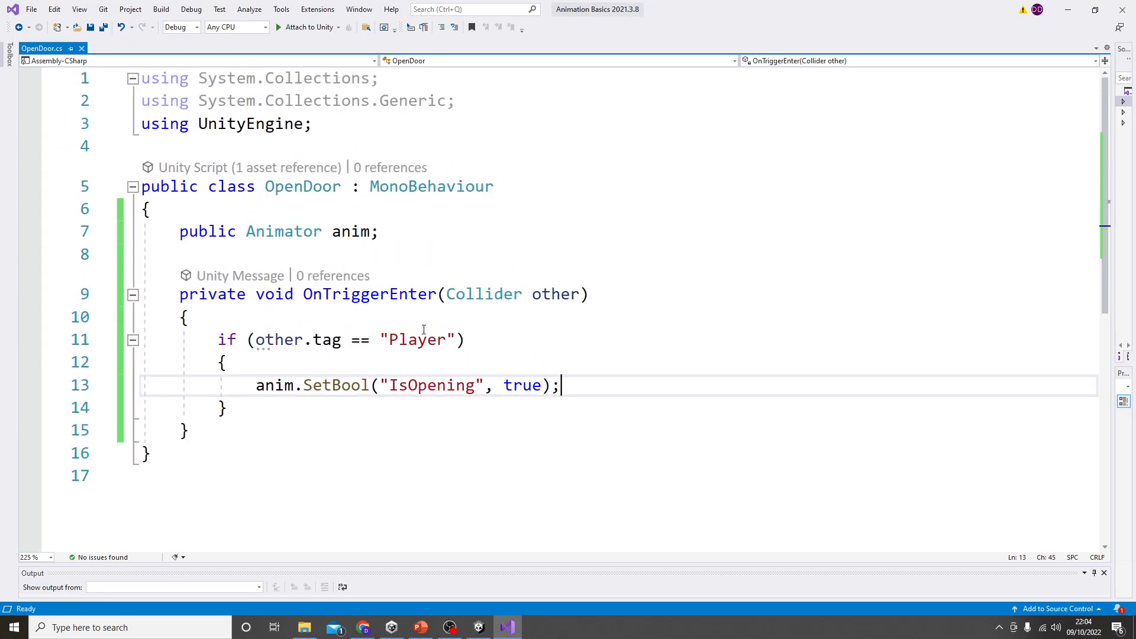
left_click_drag(247, 385, 599, 389)
left_click(599, 390)
left_click(1068, 10)
Step: In the Animator graph, move the Door Close state further below the Door Open state
left_click(325, 50)
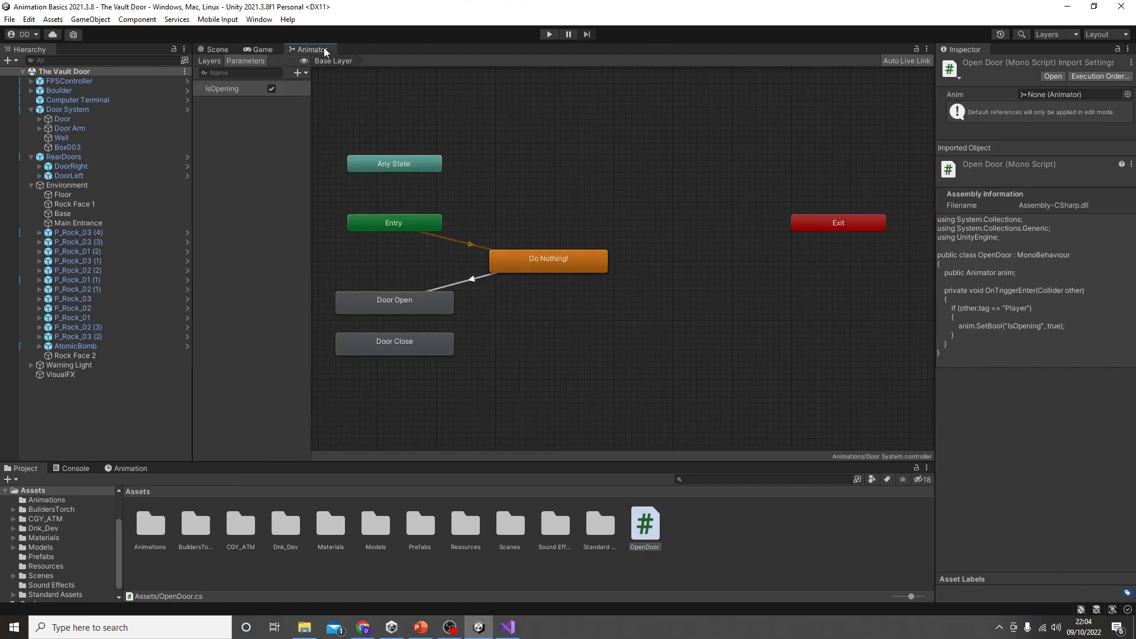
scroll(407, 318, "up", 3)
middle_click_drag(409, 317, 467, 298)
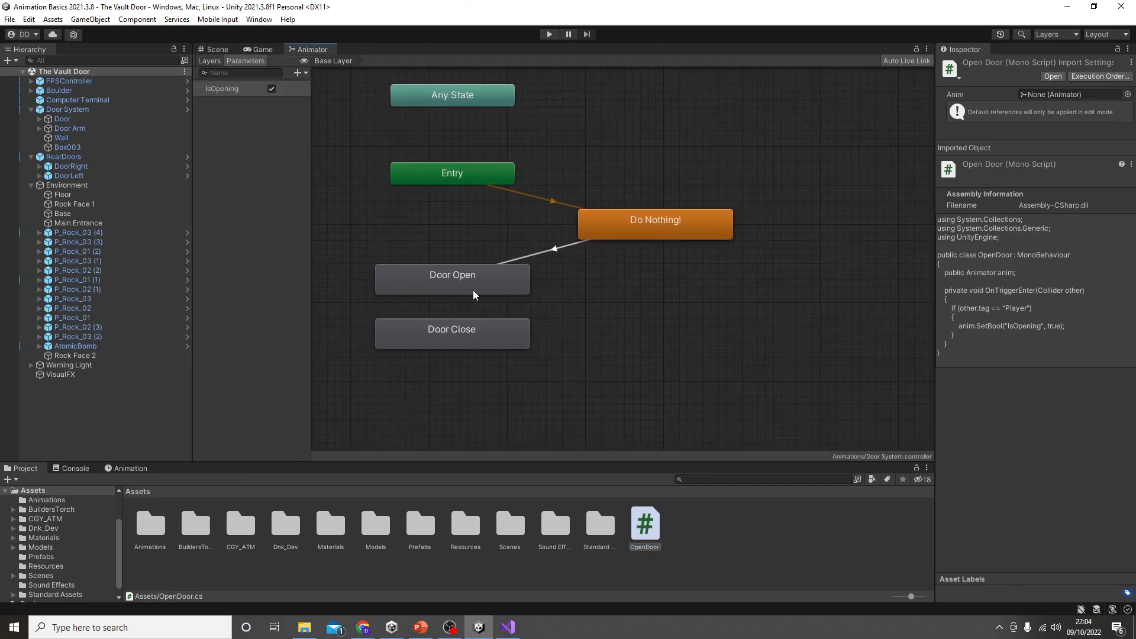
left_click_drag(453, 337, 452, 368)
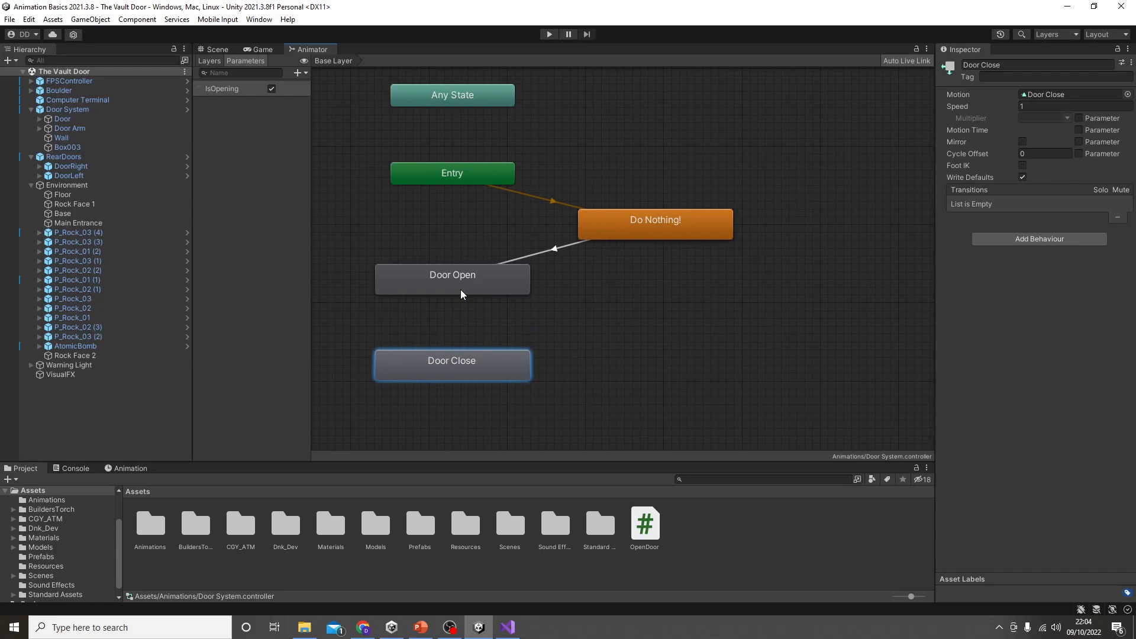
Step: Create a transition from Door Open to Door Close and another from Door Close back to Door Open
right_click(460, 289)
left_click(480, 297)
left_click(451, 377)
right_click(499, 364)
left_click(521, 373)
left_click(488, 284)
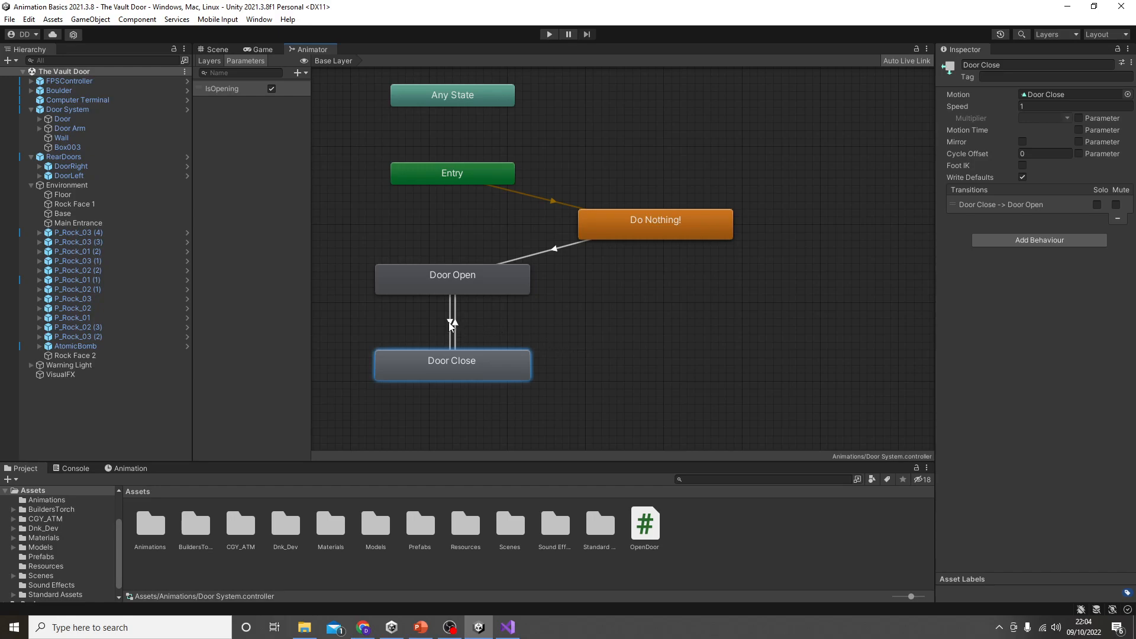
Step: Turn off the IsOpening parameter's default and add the condition IsOpening false to the Door Open to Door Close transition
left_click(450, 344)
left_click(271, 88)
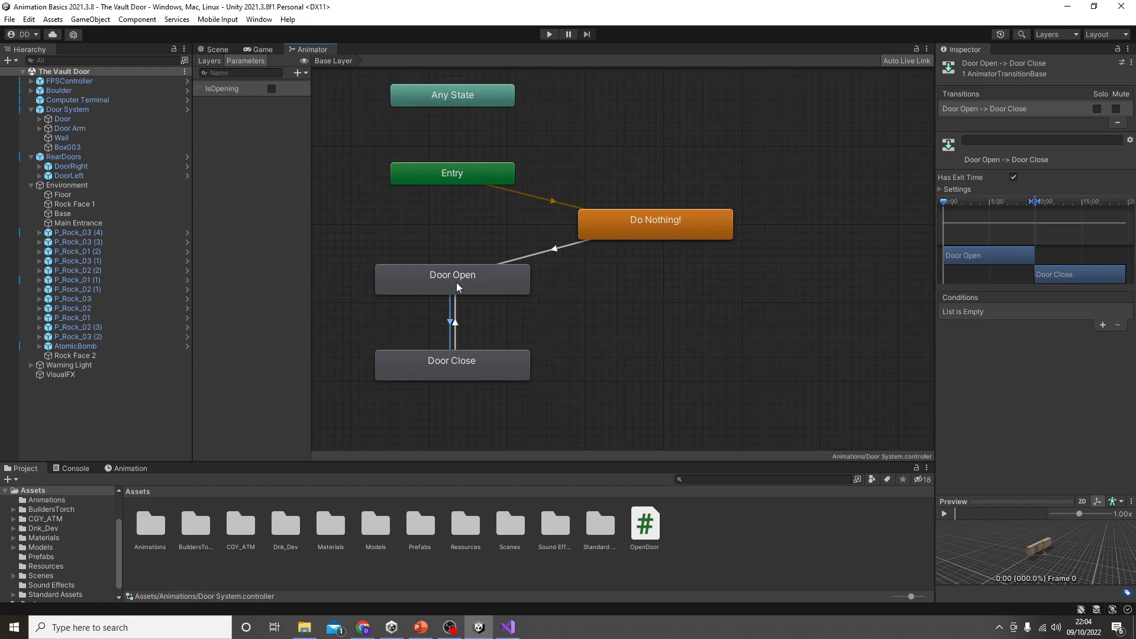
left_click(1101, 325)
left_click(1080, 312)
left_click(1080, 340)
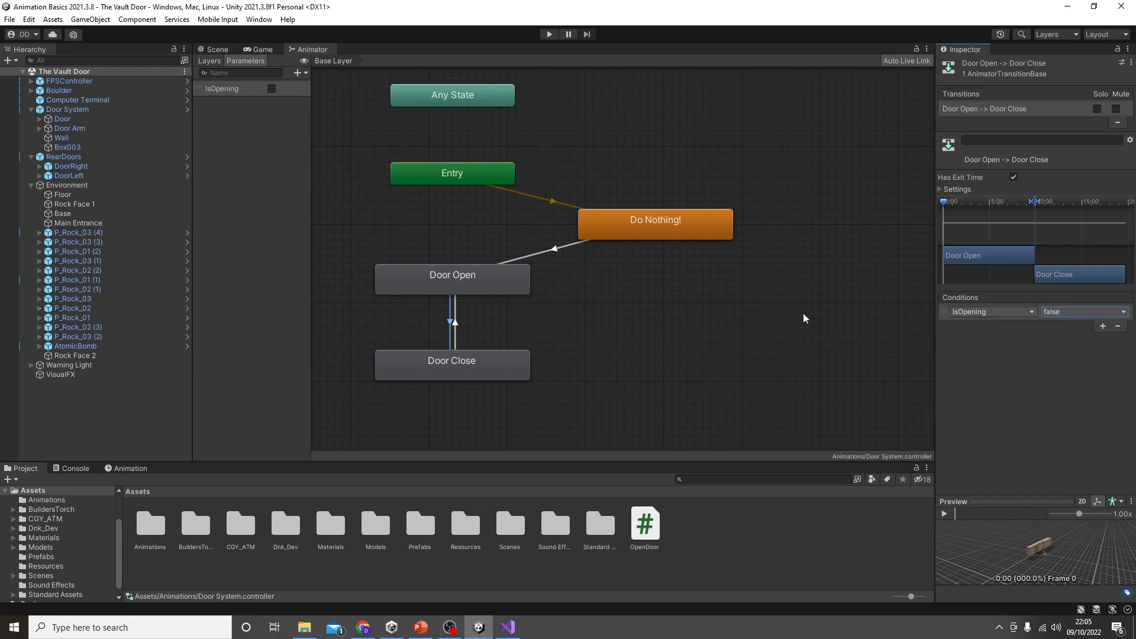
Step: Add the condition IsOpening true to the Door Close to Door Open transition
left_click(456, 339)
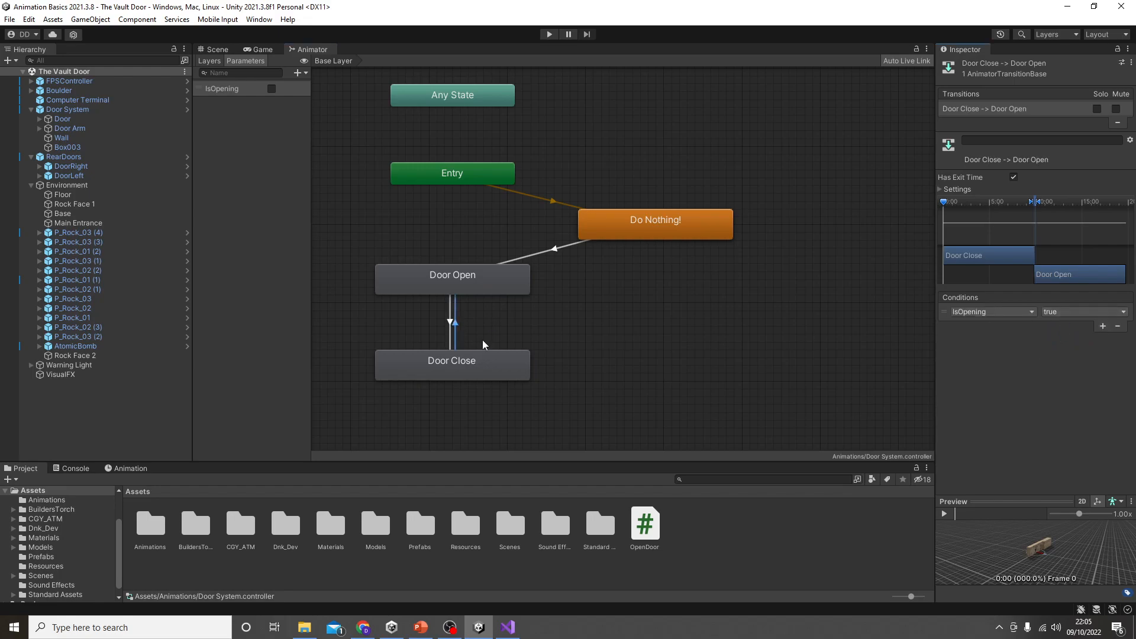
left_click(591, 333)
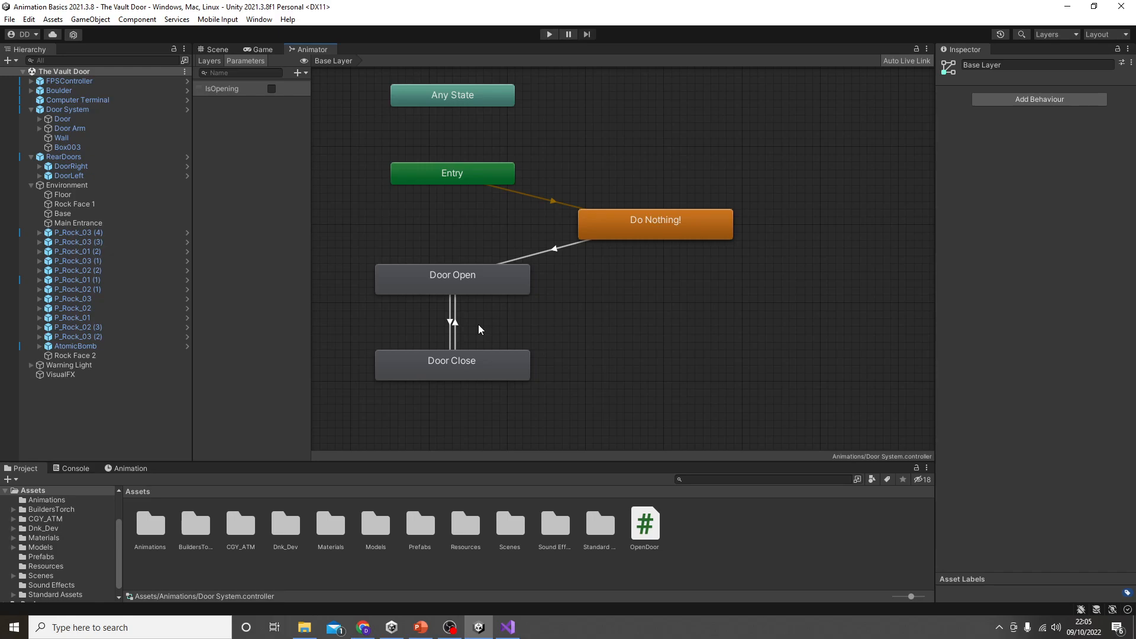
Step: Review the Door Open and Door Close states and the exit time and condition of the transition from Door Open to Door Close
left_click(455, 283)
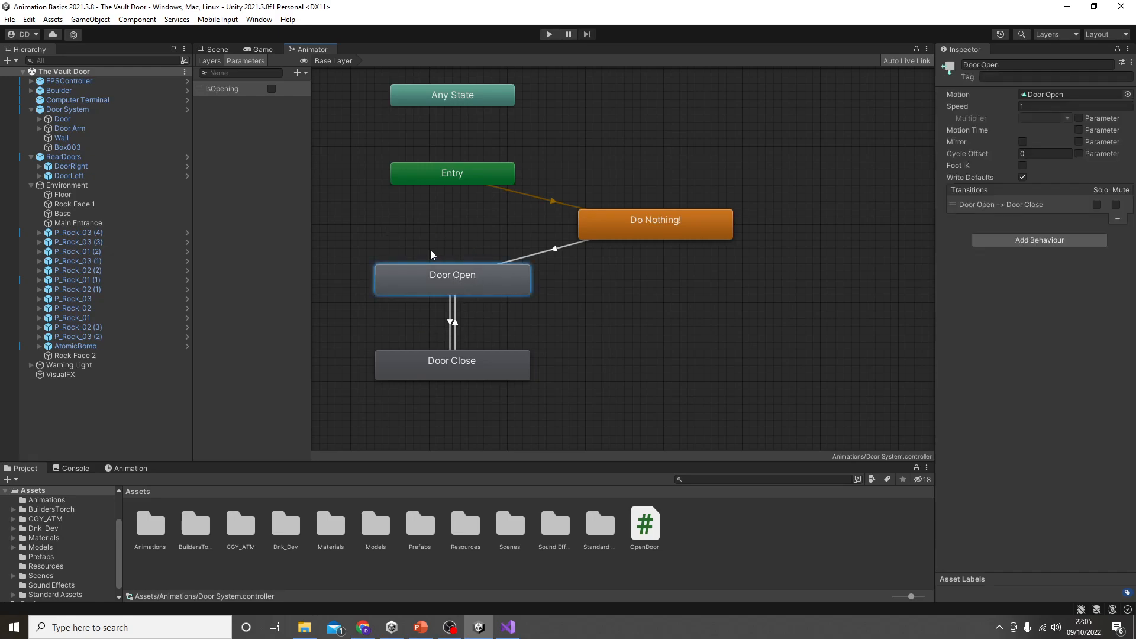
left_click(456, 365)
left_click(462, 290)
left_click(449, 322)
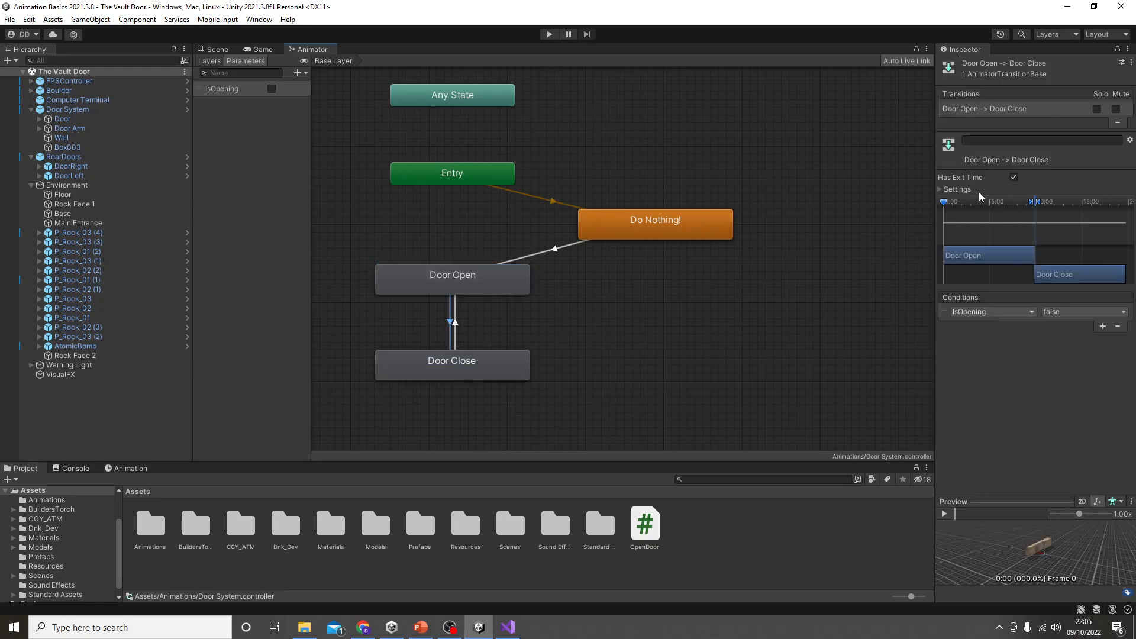
left_click(453, 286)
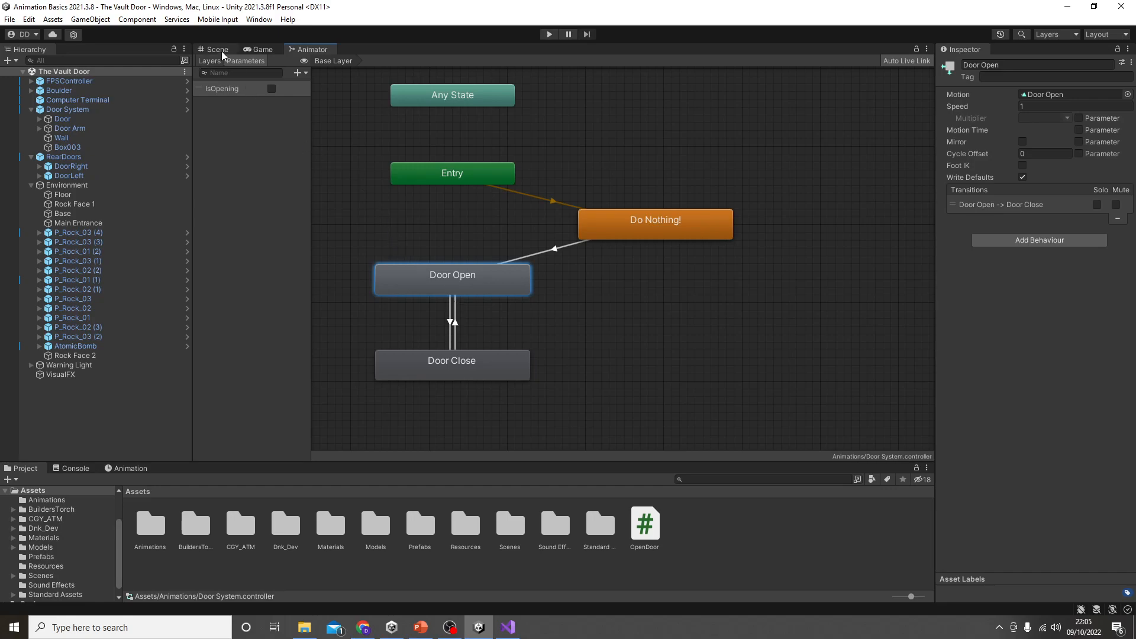
Step: Remove the Audio Source component from the Door object in the scene and save the scene
left_click(217, 50)
left_click(603, 278)
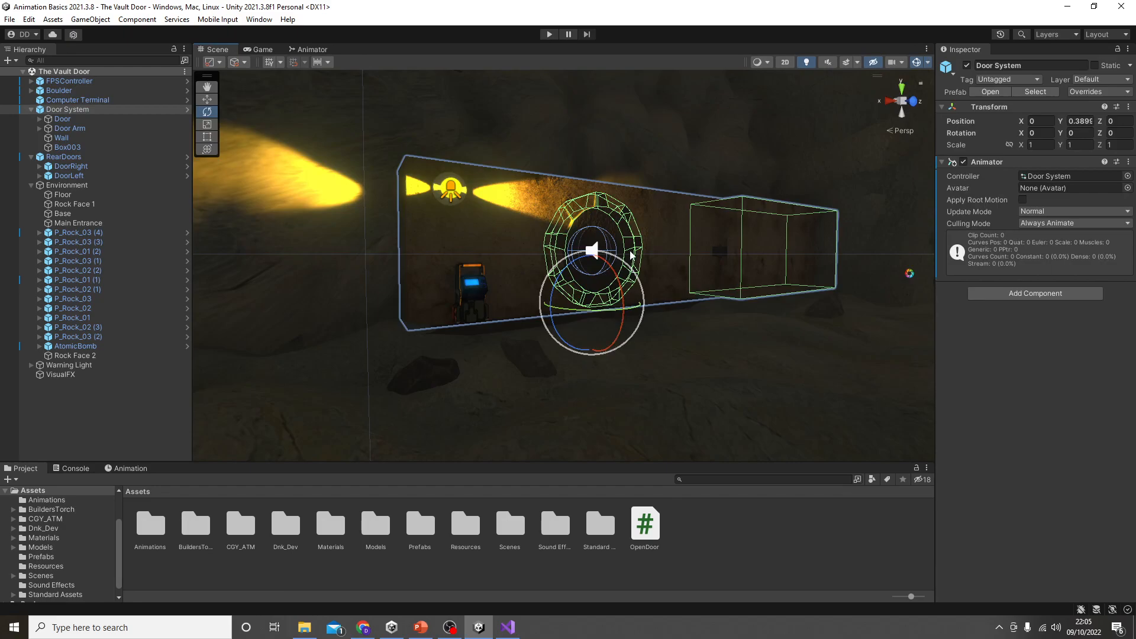
left_click(614, 229)
right_click(993, 464)
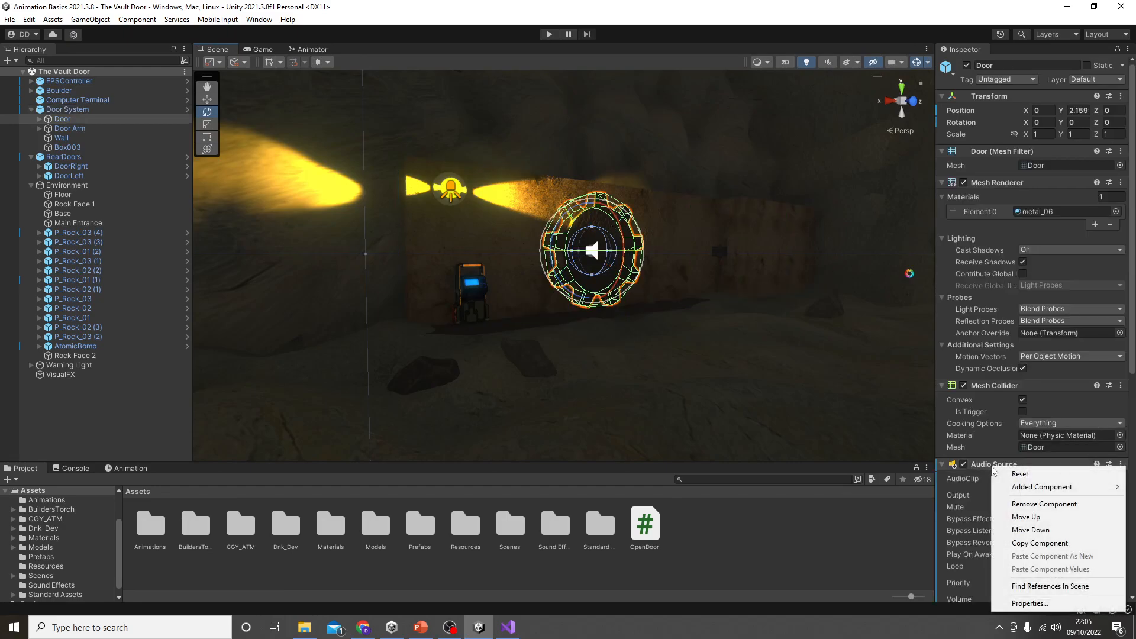
left_click(1038, 505)
scroll(1020, 503, "down", 4)
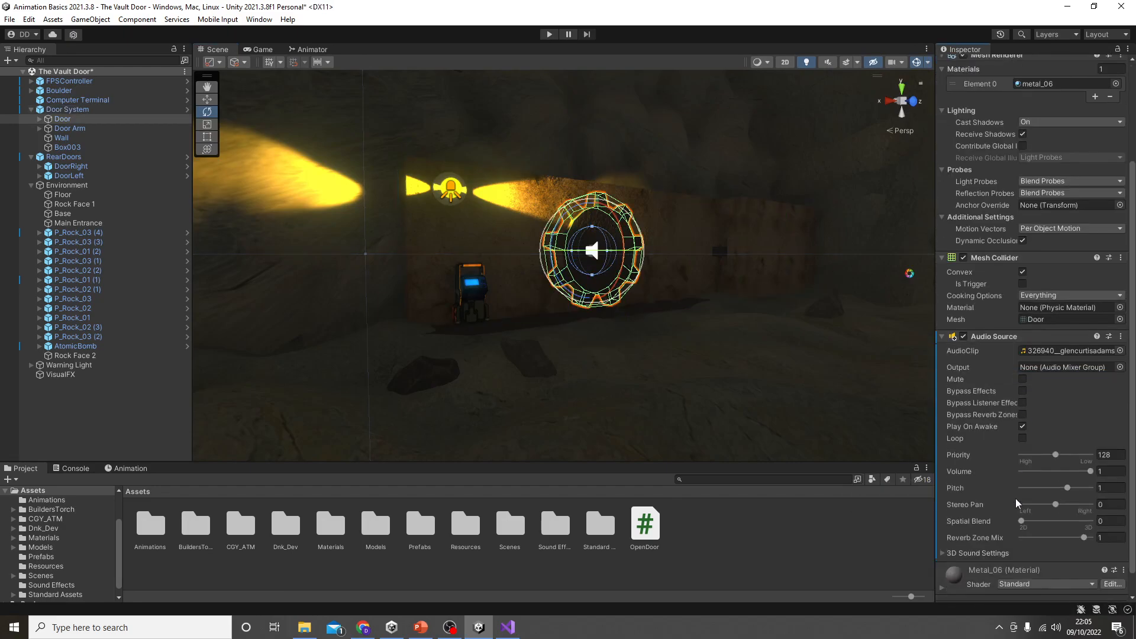
right_click(1002, 336)
left_click(1054, 373)
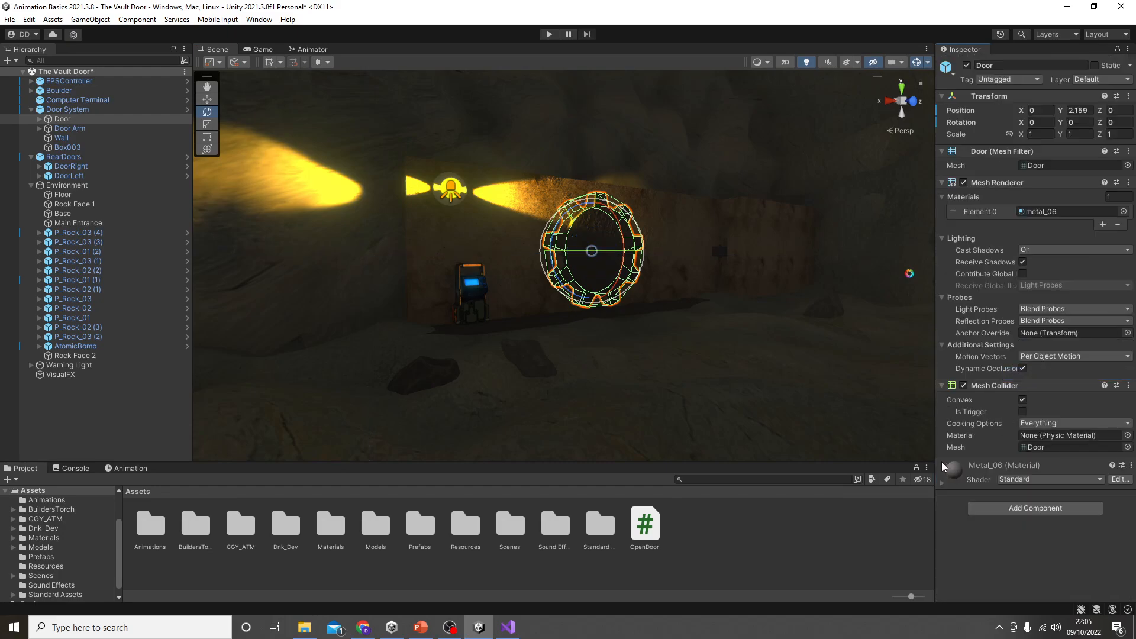
key("ctrl+s")
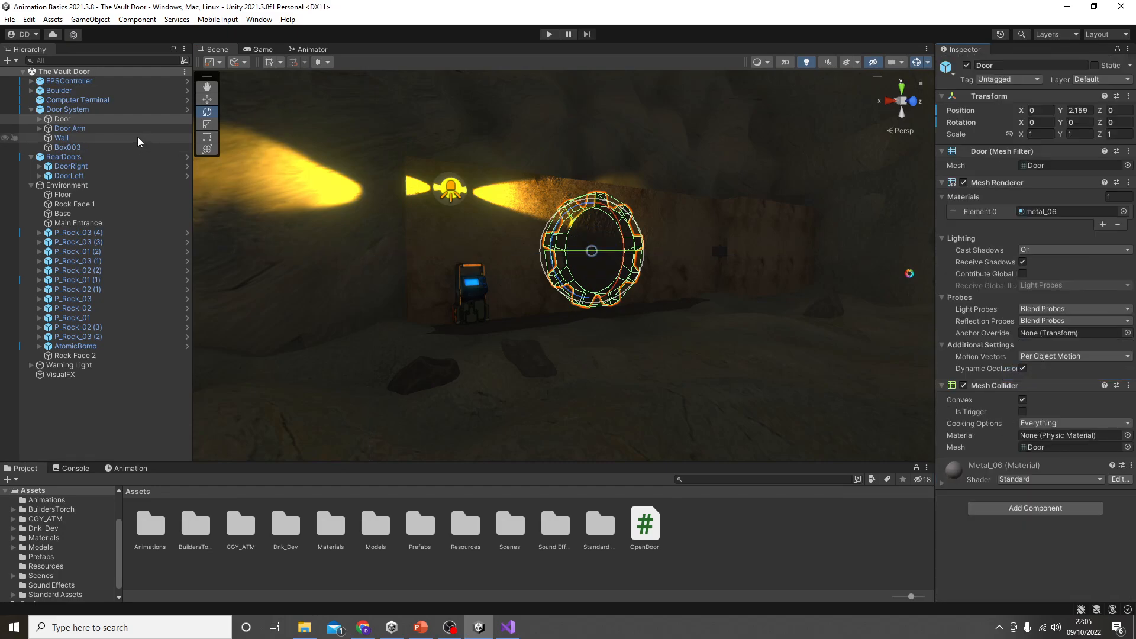
Step: Select Door System, run the game and walk the player up to the computer terminal to trigger the door
left_click(99, 112)
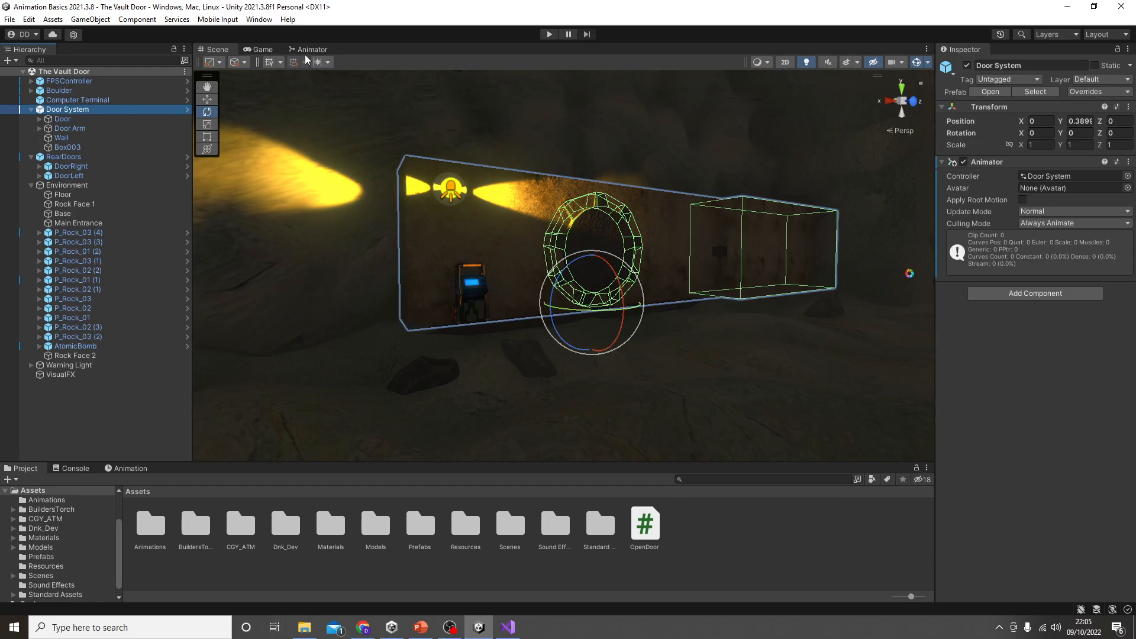
left_click(549, 34)
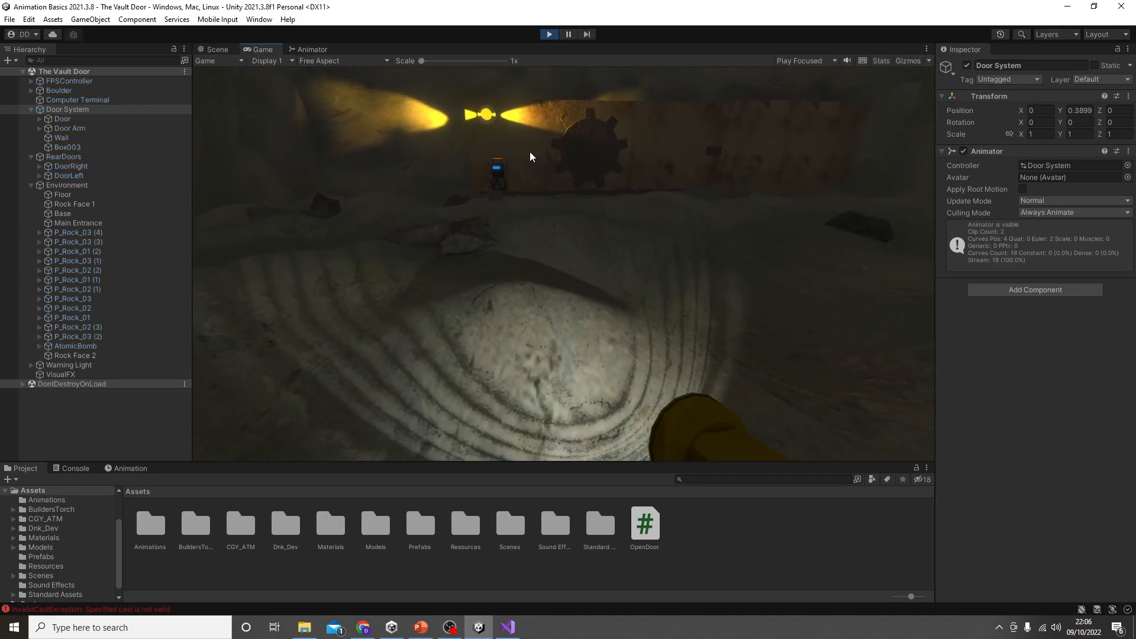
key("w")
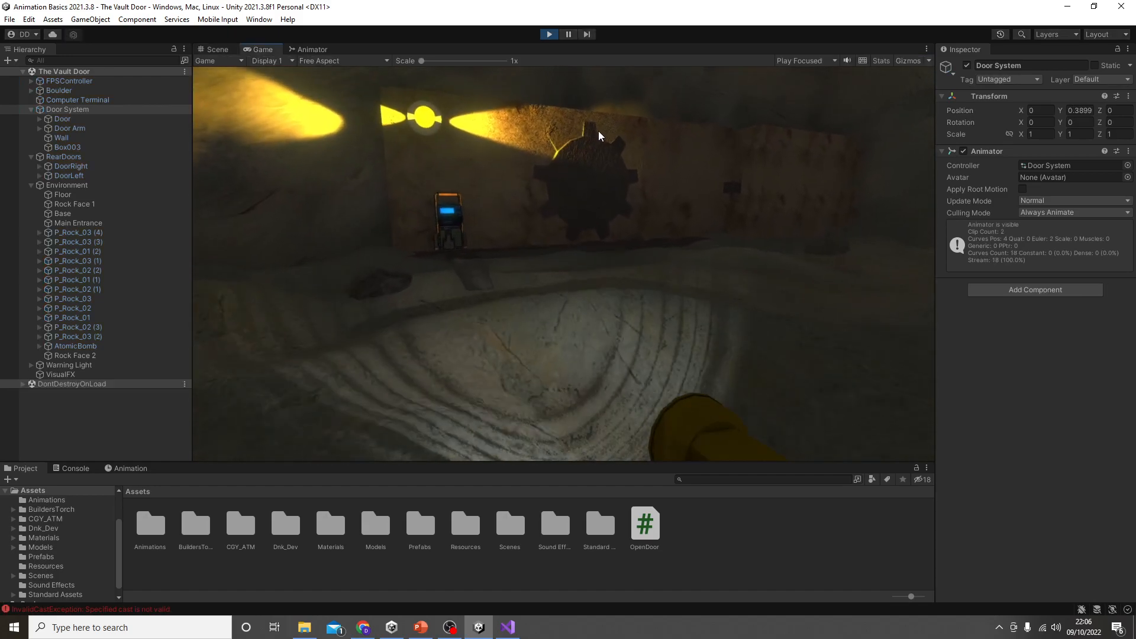
key("w")
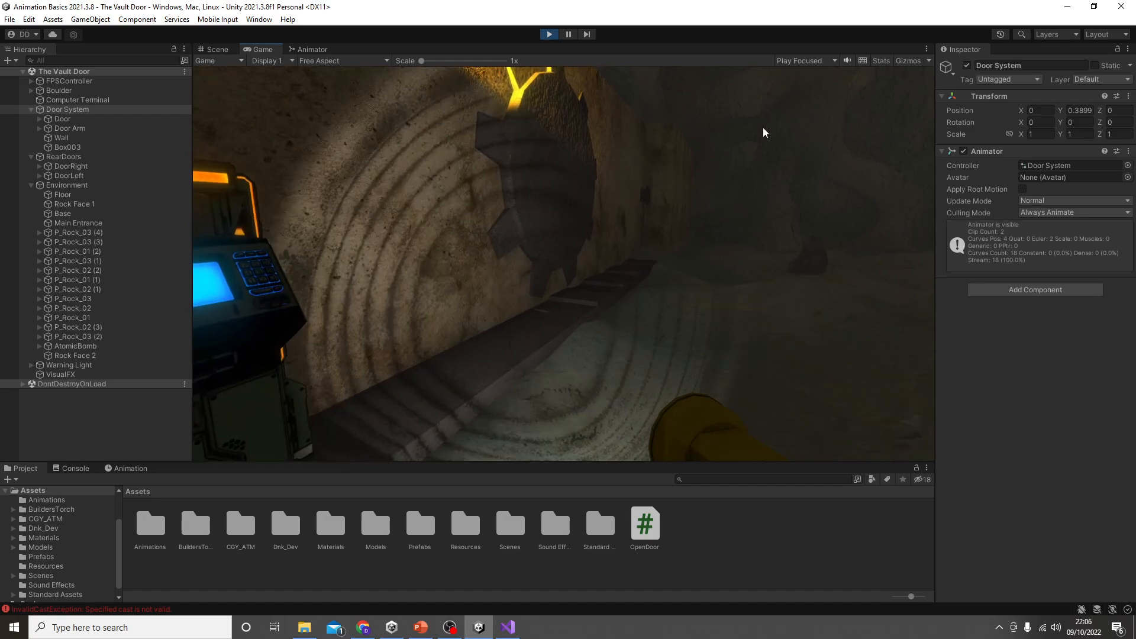
key("a")
key("d")
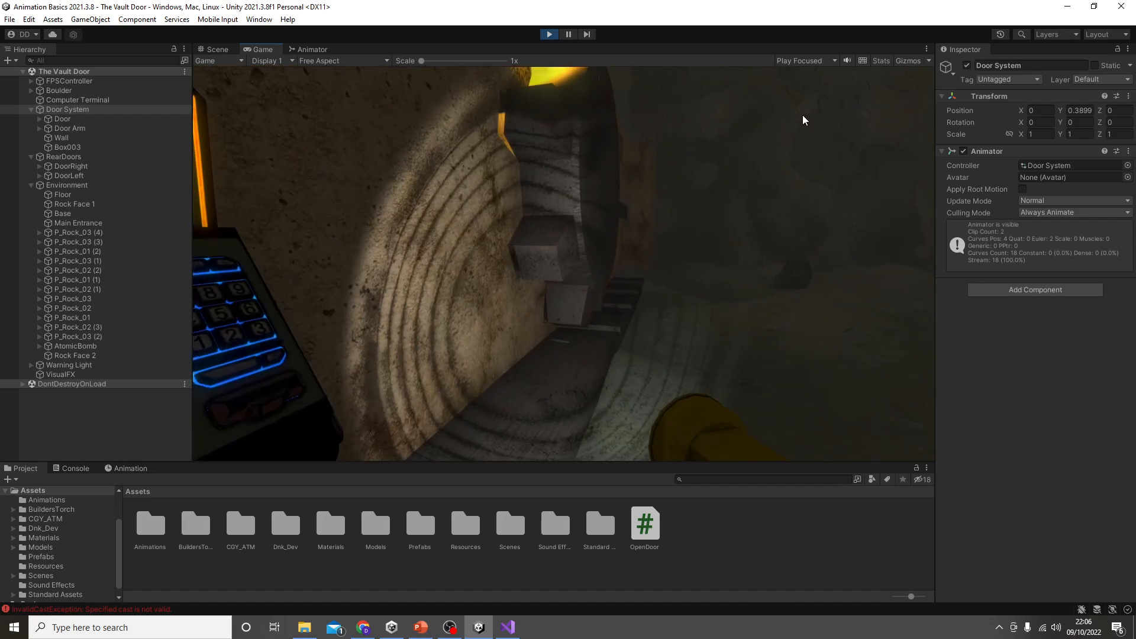
Step: Dock the Animator window beside the Game view while the game runs and bring the door states into view
left_click(309, 49)
left_click_drag(312, 49, 832, 314)
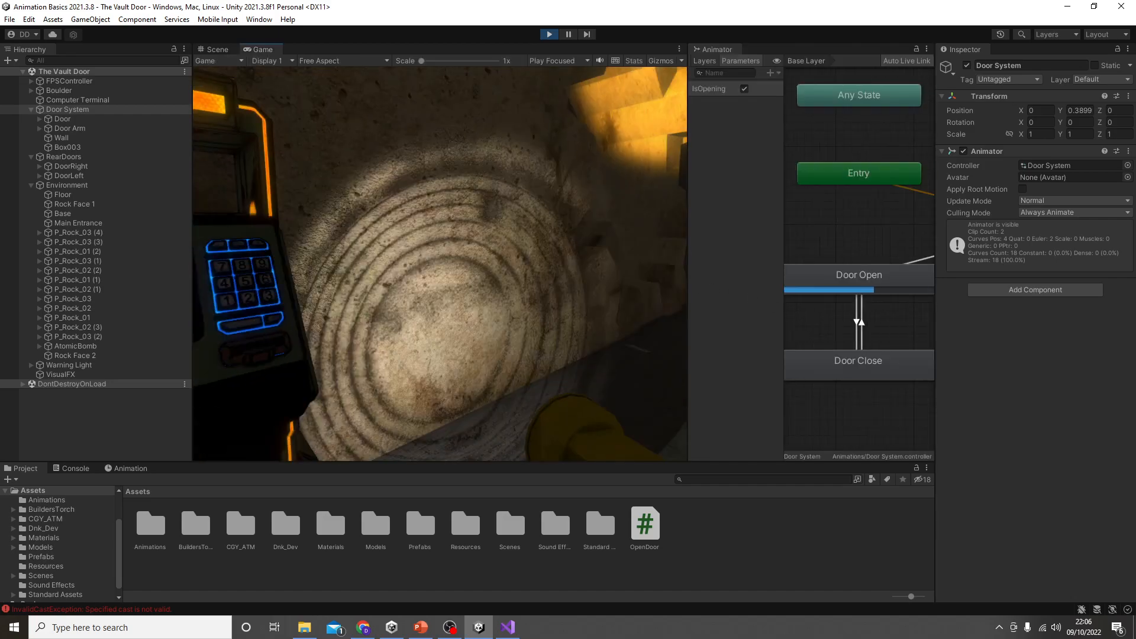
key("Escape")
scroll(846, 331, "down", 5)
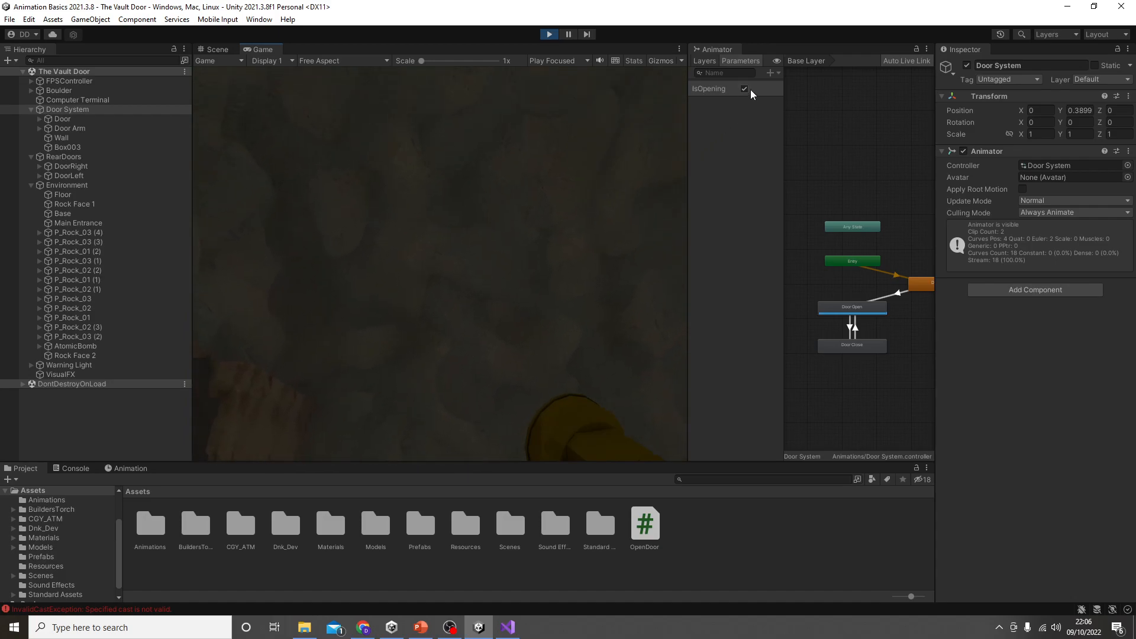
Step: Test the door transitions by switching IsOpening off and on again during play, and stop the game
left_click(744, 88)
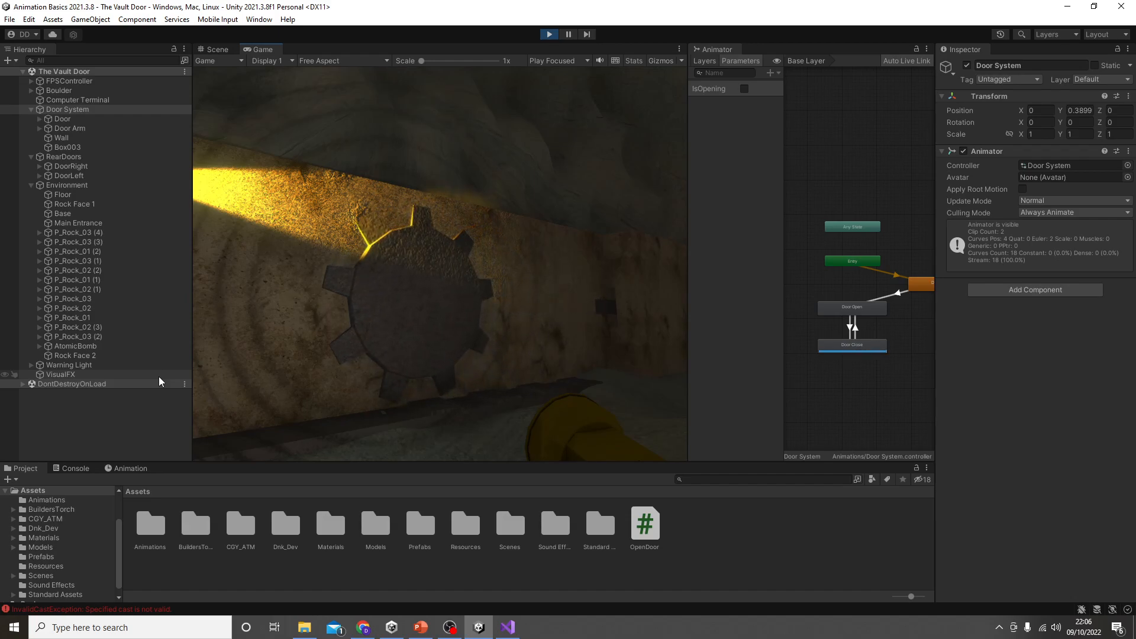
left_click(744, 88)
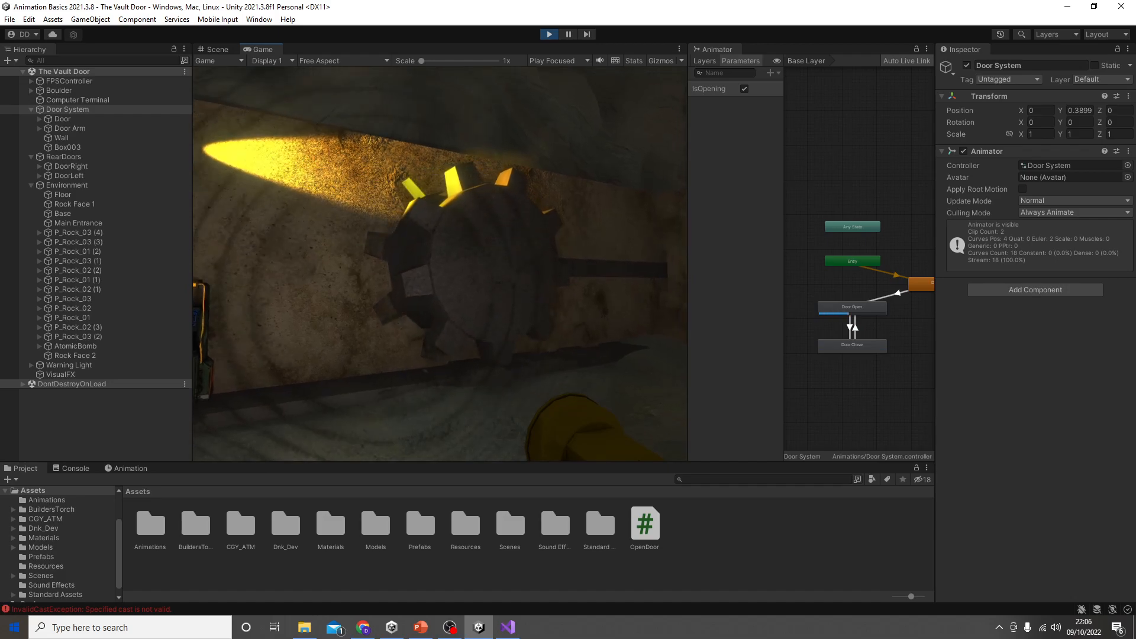
left_click(550, 34)
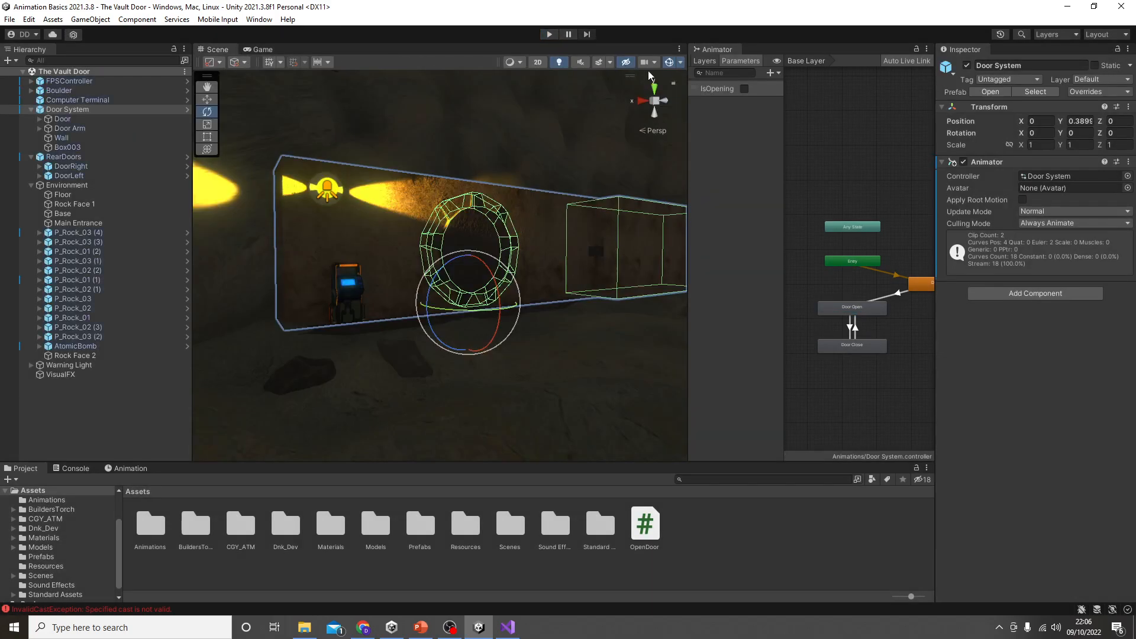
Step: Dock the Animator window back alongside the Scene and Game views and centre the door states in the graph
left_click_drag(728, 52, 355, 51)
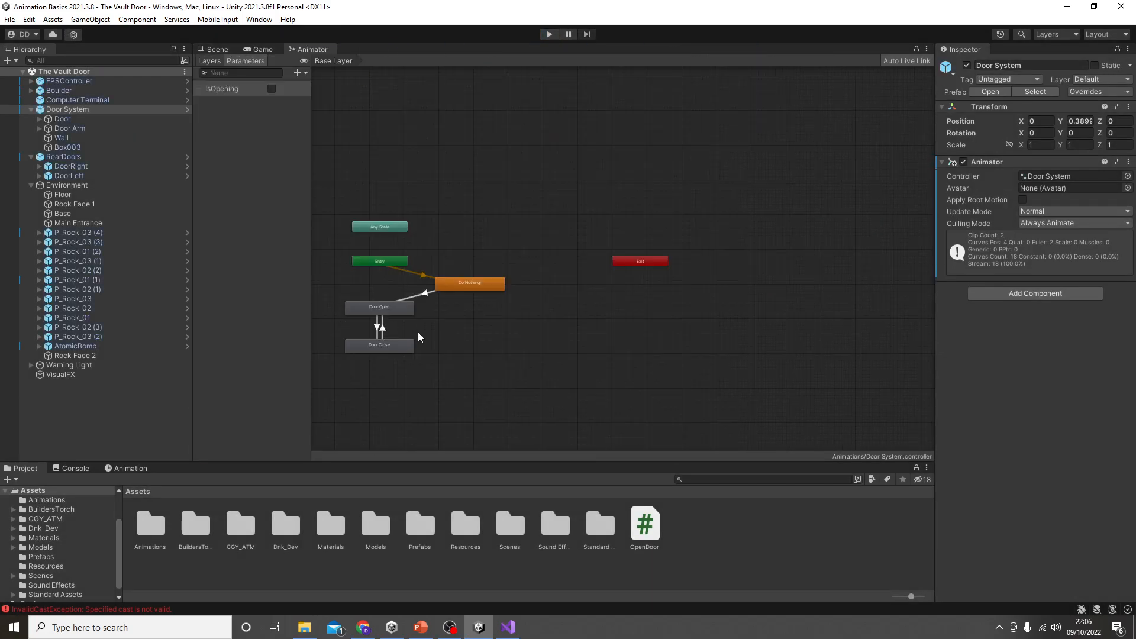
middle_click_drag(415, 333, 492, 284)
scroll(495, 282, "up", 3)
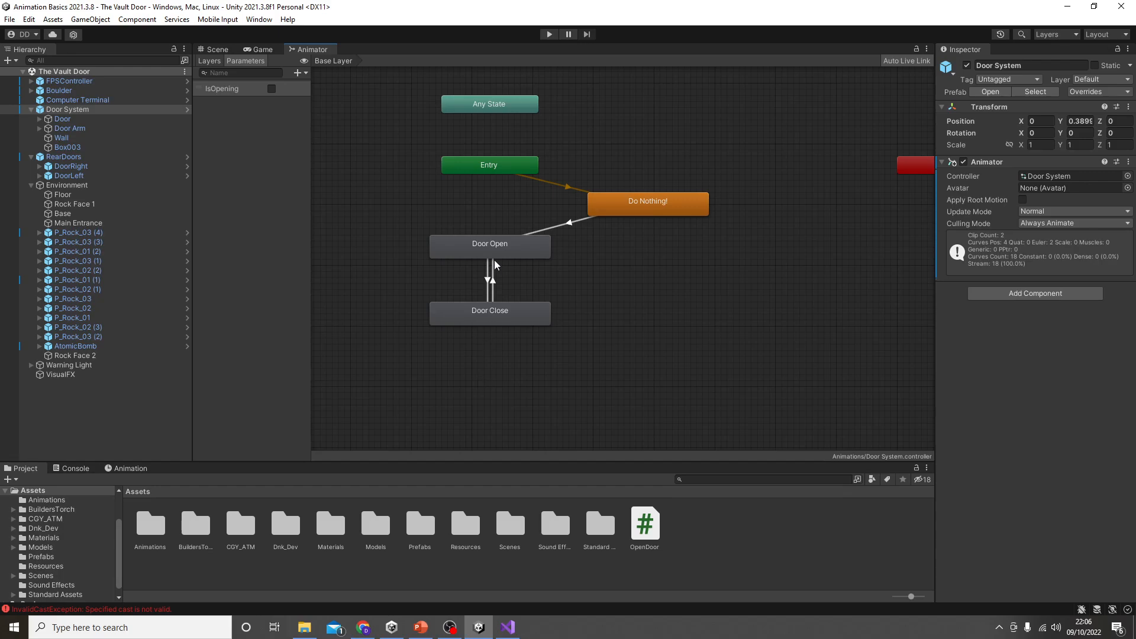
Step: Switch to Visual Studio, rename the OnTriggerEnter method in OpenDoor.cs to OnTriggerStay, and save the script
left_click(214, 50)
left_click(484, 291)
left_click(508, 627)
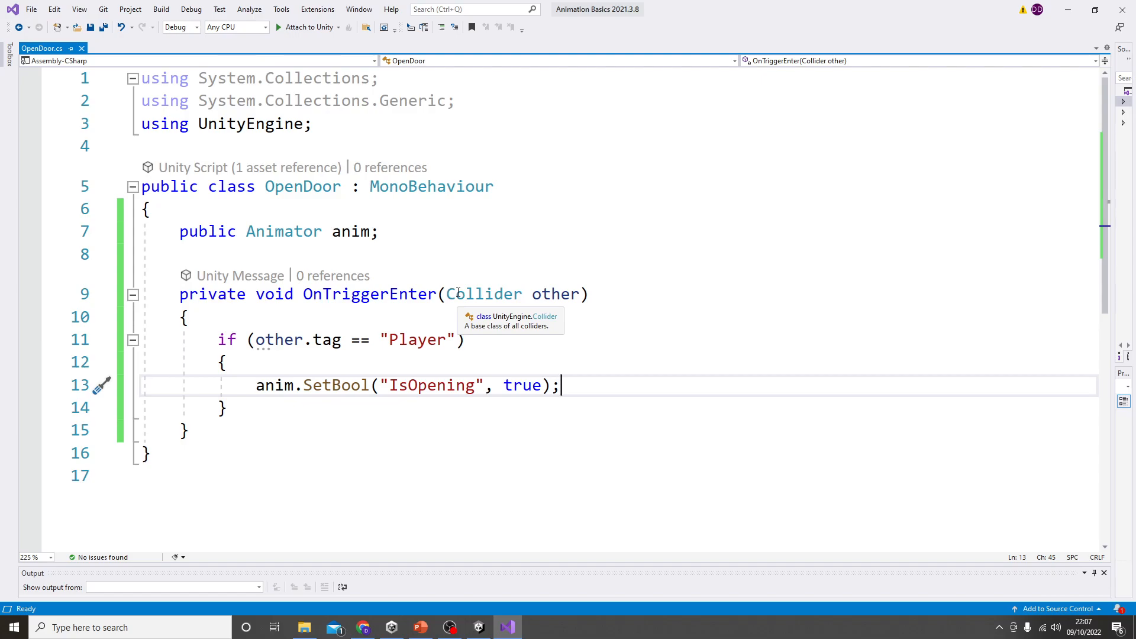
left_click_drag(437, 294, 389, 296)
key("BackSpace")
type("Stay")
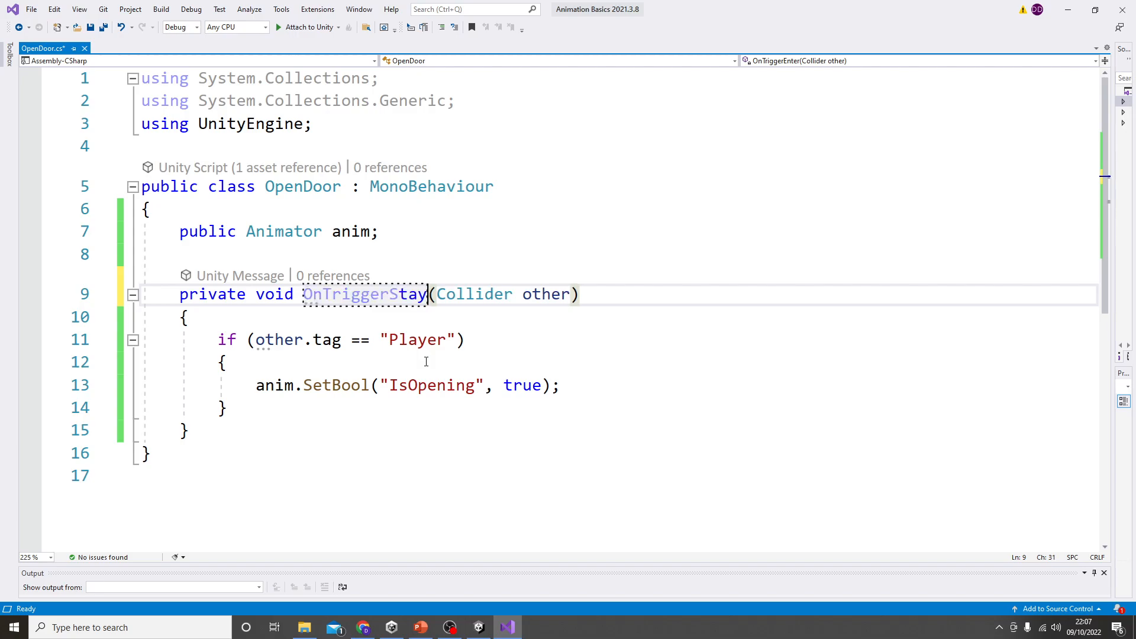
key("ctrl+s")
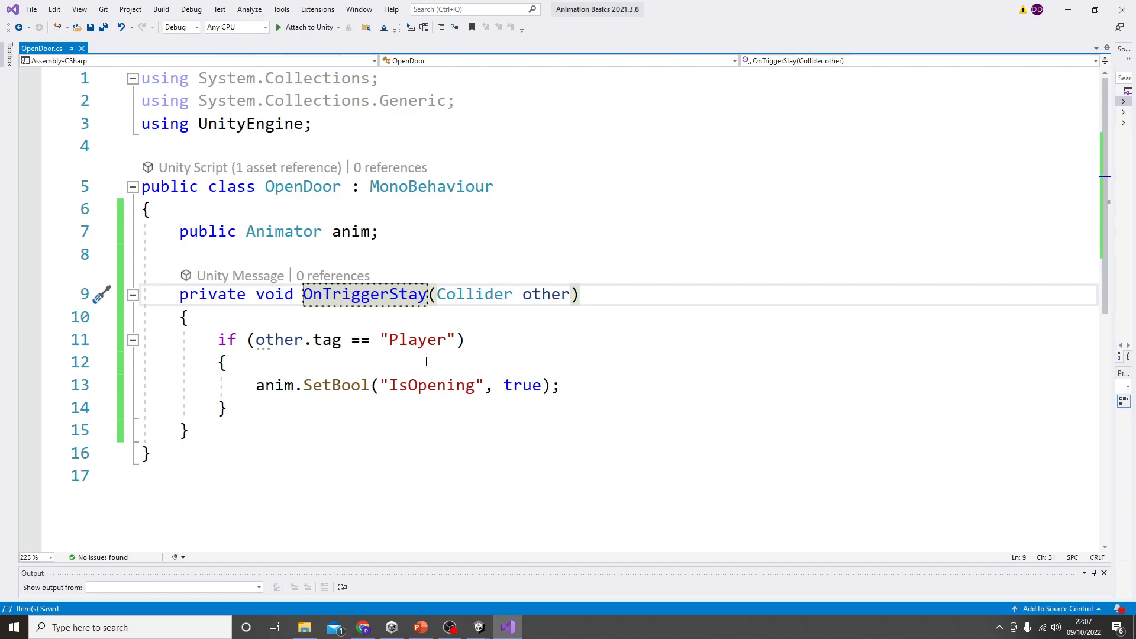
left_click(346, 364)
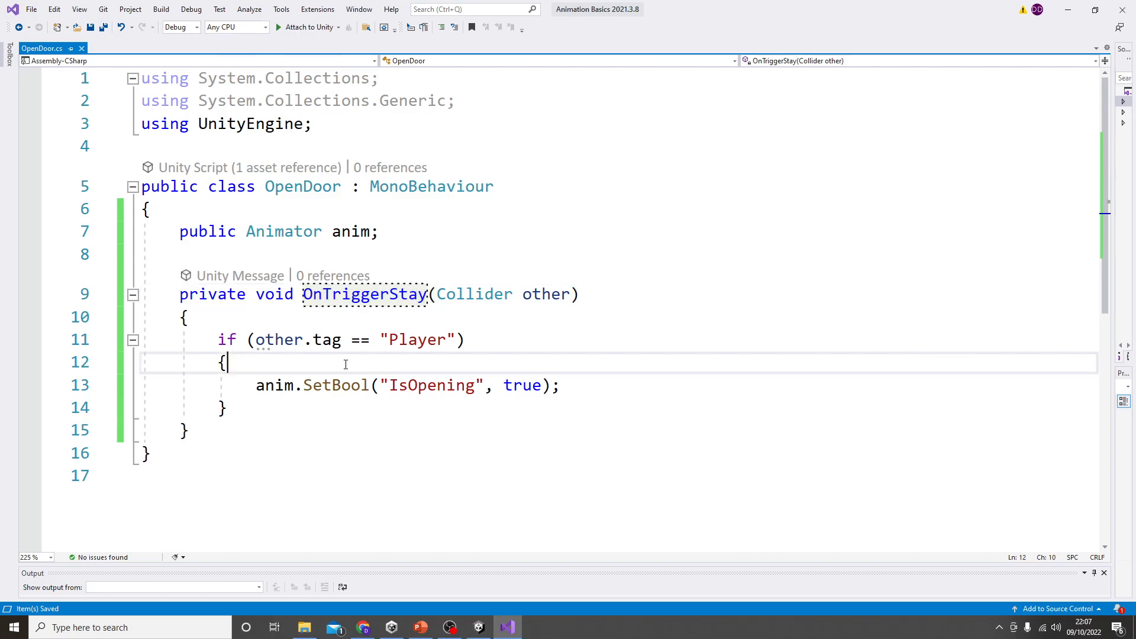
Step: Add an if condition checking Input.GetKeyDown(KeyCode.E) above the SetBool call, inside the Player tag check
key("Return")
type("if(")
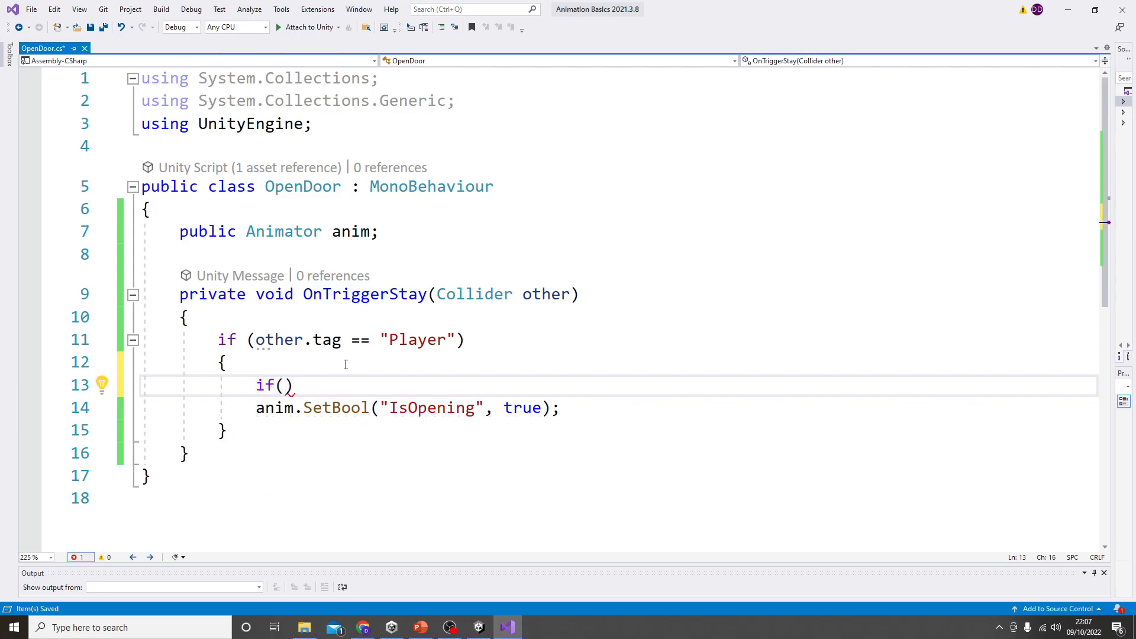
type("Input.get")
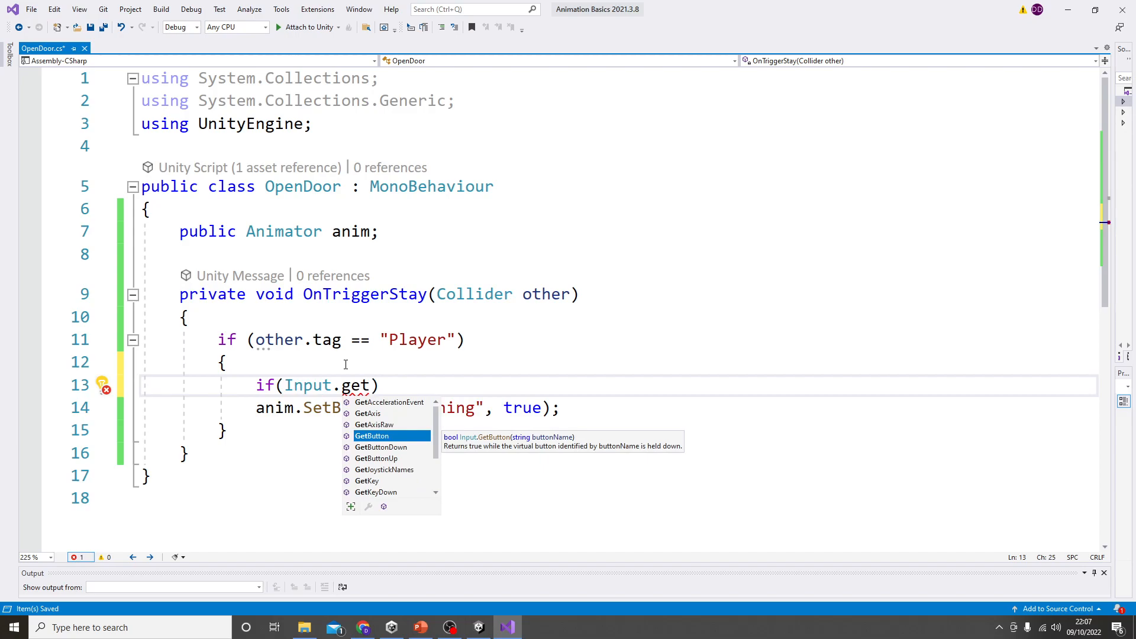
type("keydown")
key("Tab")
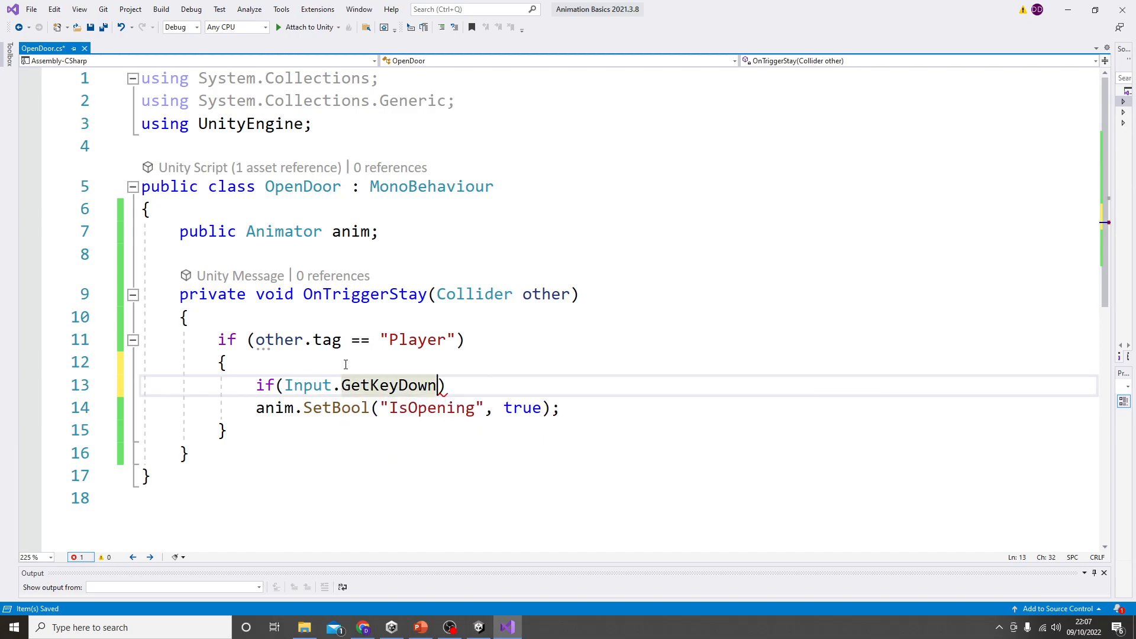
type("(")
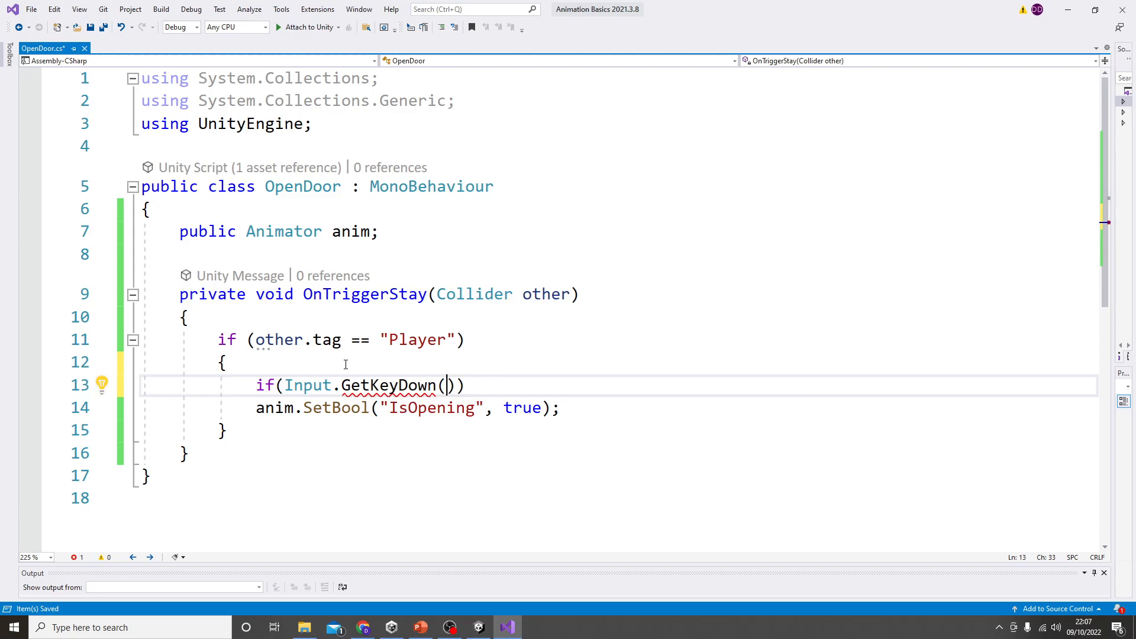
type("keycod")
key("Tab")
type(".e")
key("Tab")
Step: Enclose the anim.SetBool("IsOpening", true) line in braces as the key check's body and save the script
type("{")
key("Delete")
key("Down")
key("Return")
type("}")
key("ctrl+s")
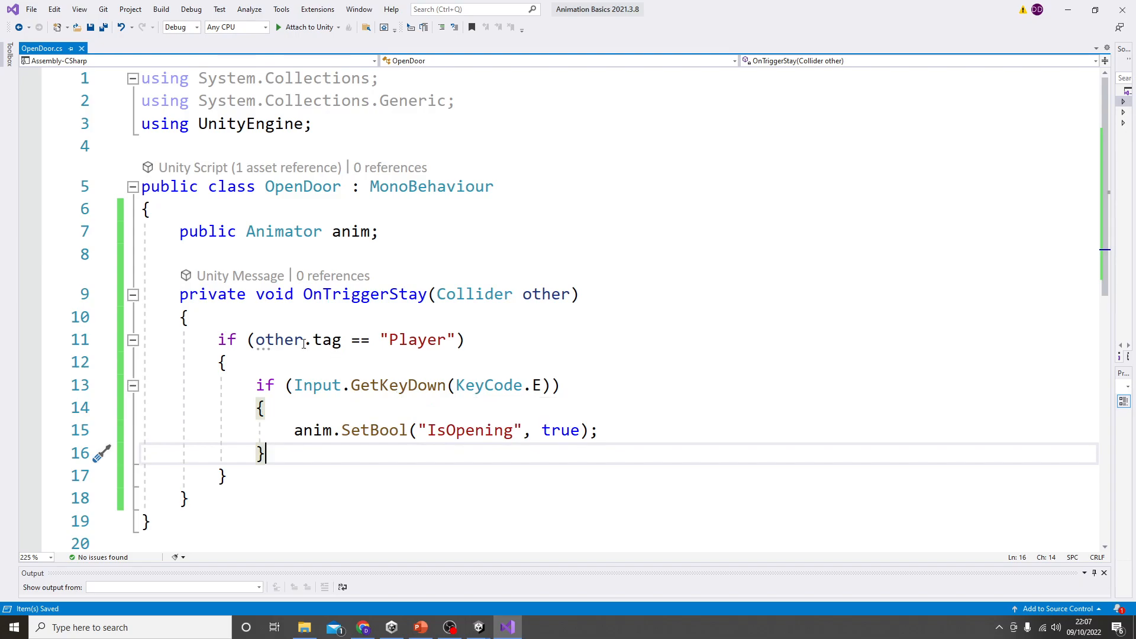
left_click_drag(179, 294, 604, 286)
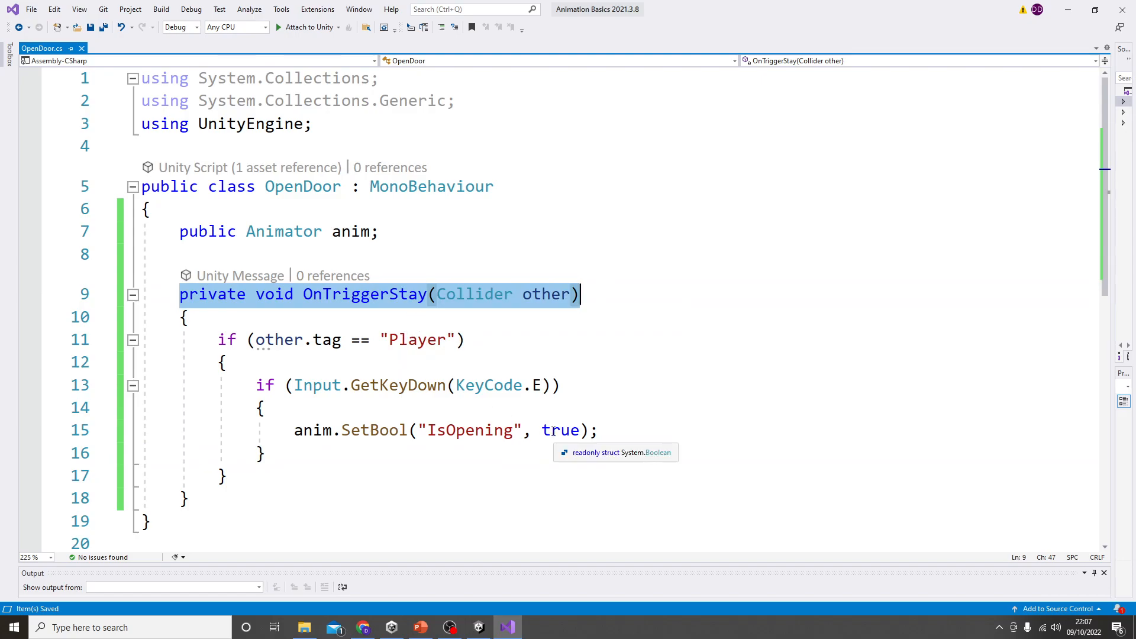
left_click(338, 455)
left_click_drag(296, 430, 613, 430)
left_click(613, 430)
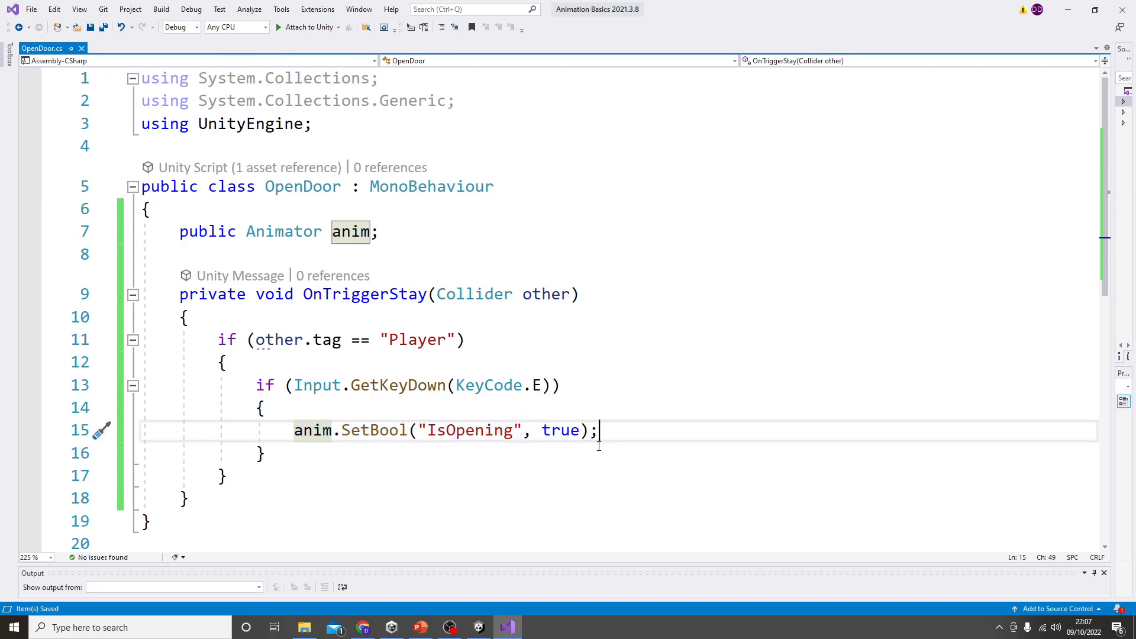
Step: Switch to Unity, run the game and walk the player to the computer terminal to test the E key door control
left_click(1068, 10)
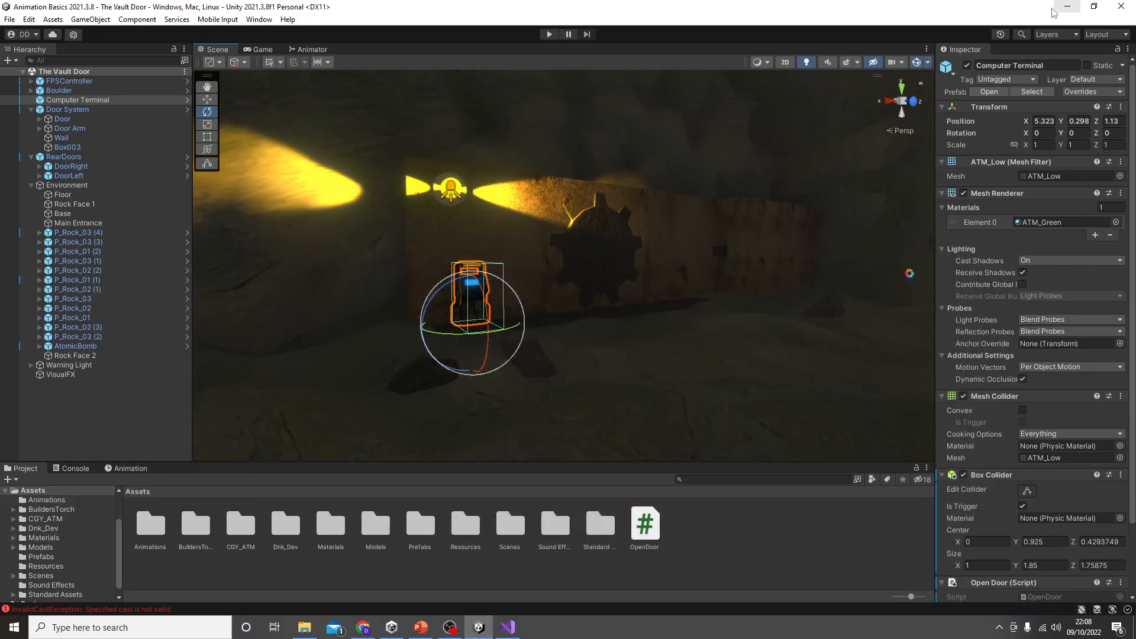
left_click(554, 35)
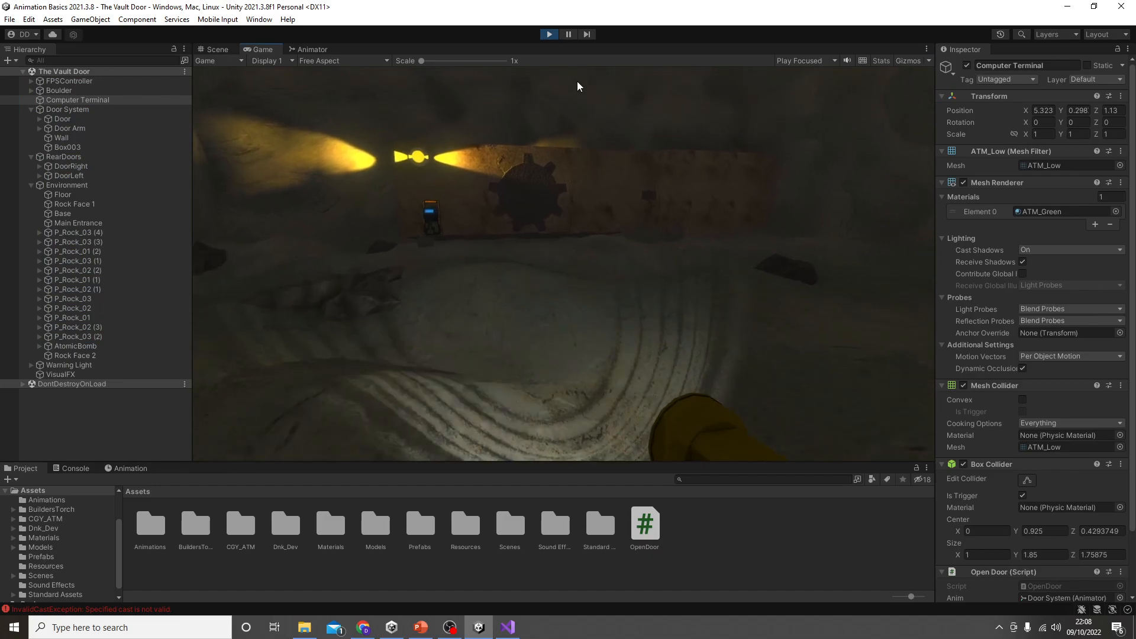
key("w")
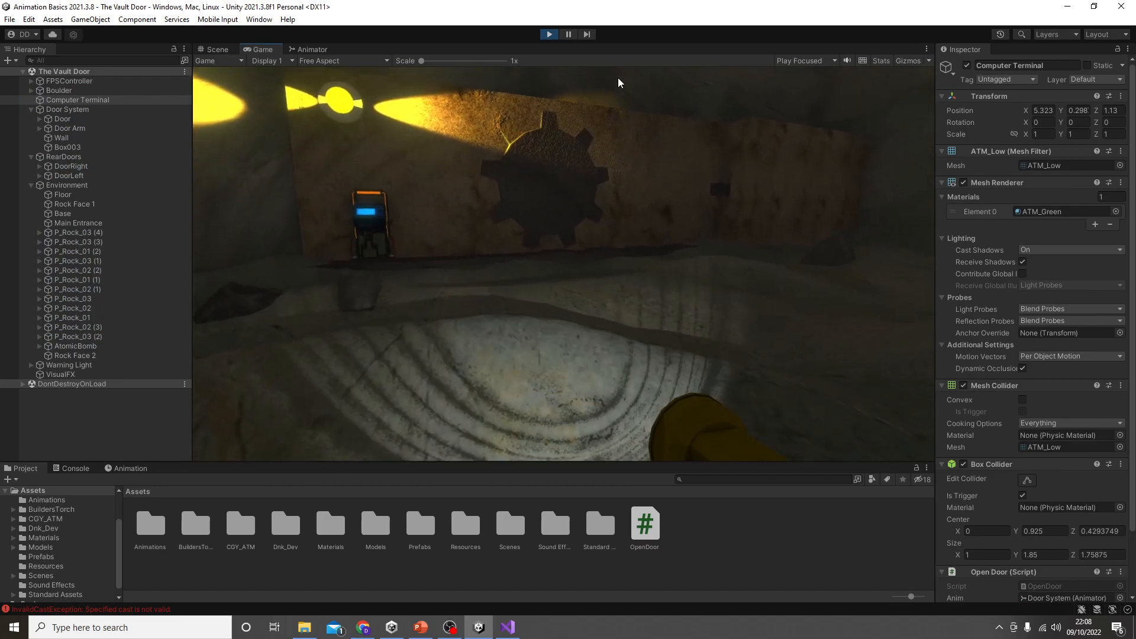
key("w")
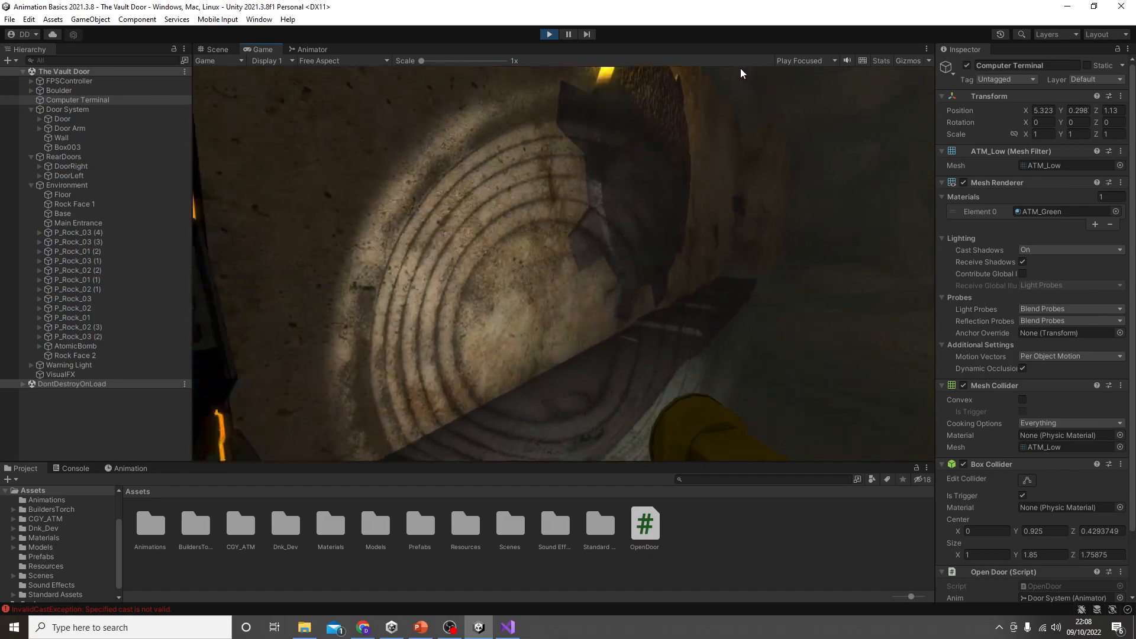
key("w")
key("s")
key("w")
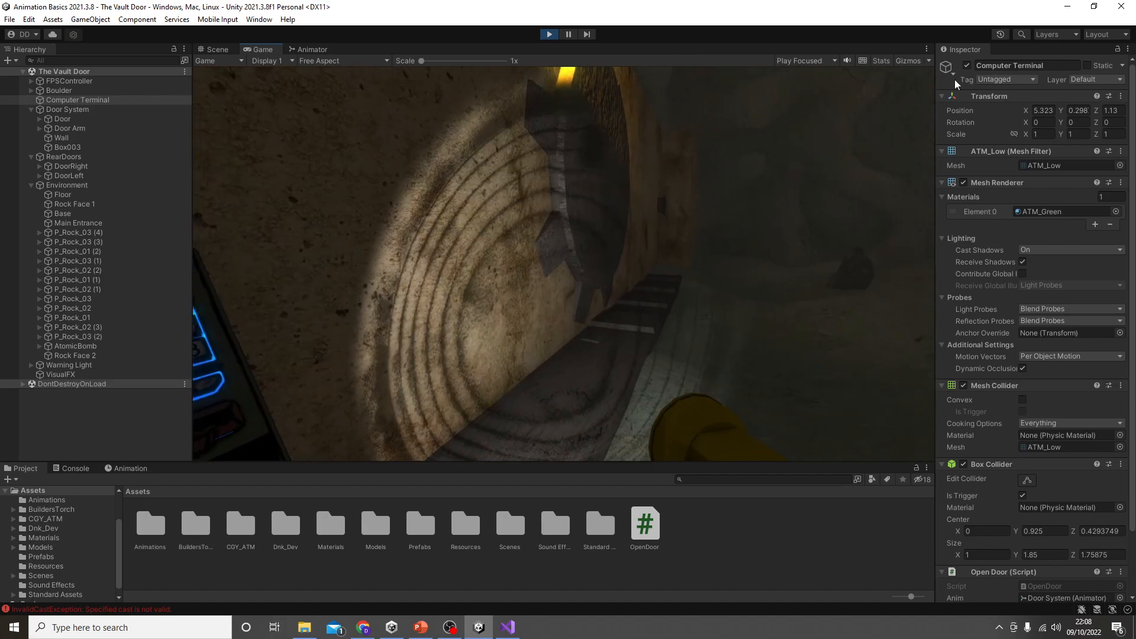
Step: Review the error messages in the Console and clear them while the game runs
left_click(71, 469)
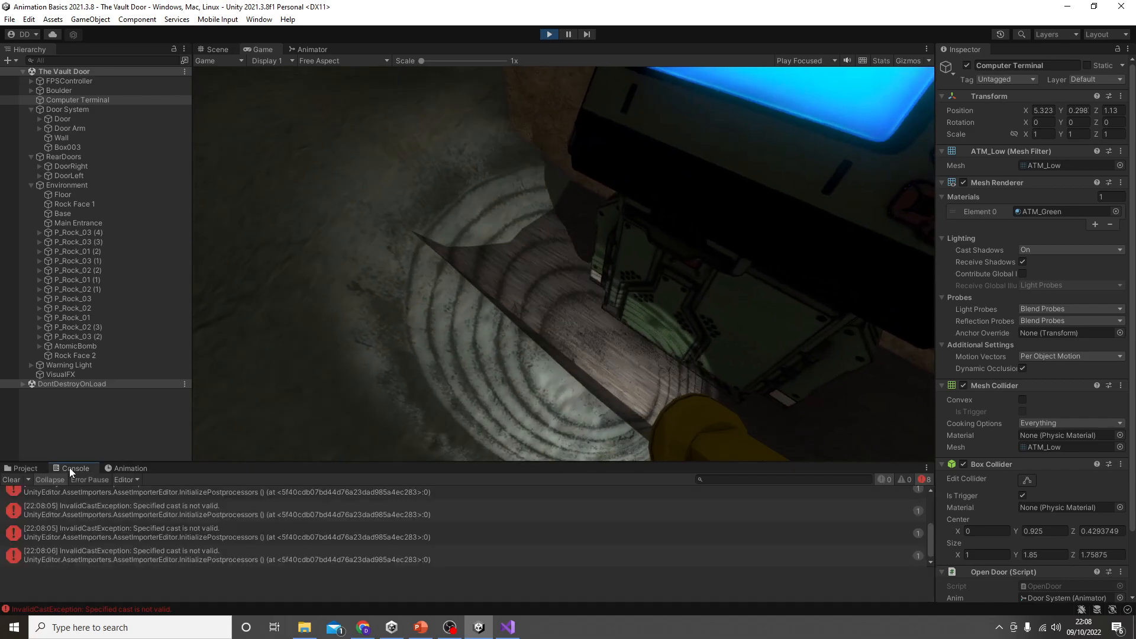
scroll(251, 535, "up", 3)
scroll(258, 535, "down", 3)
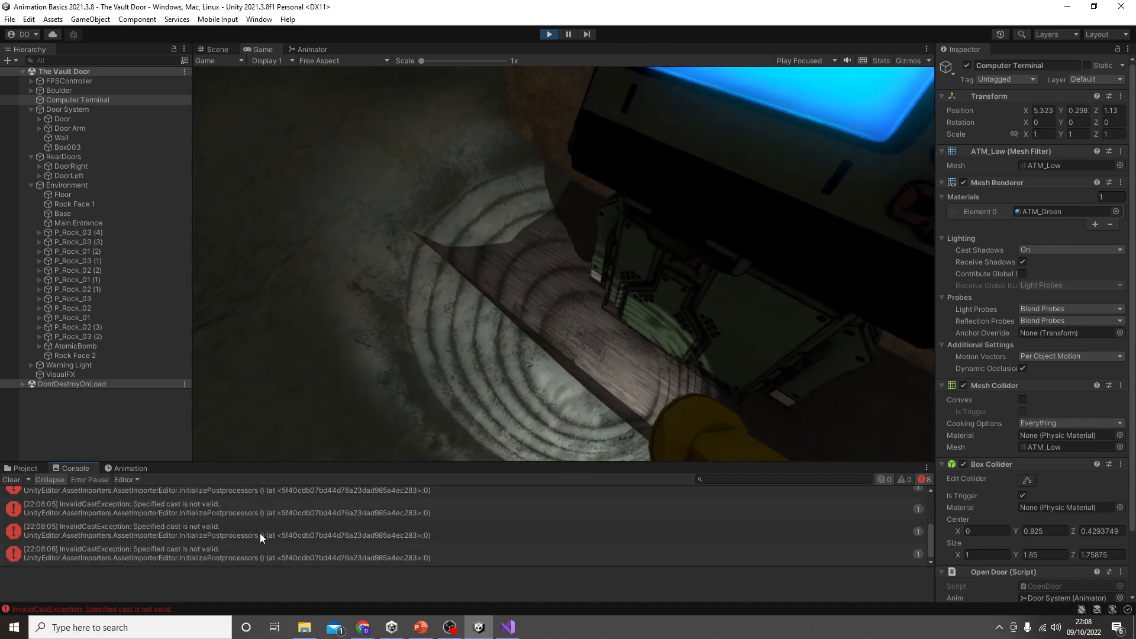
left_click(10, 480)
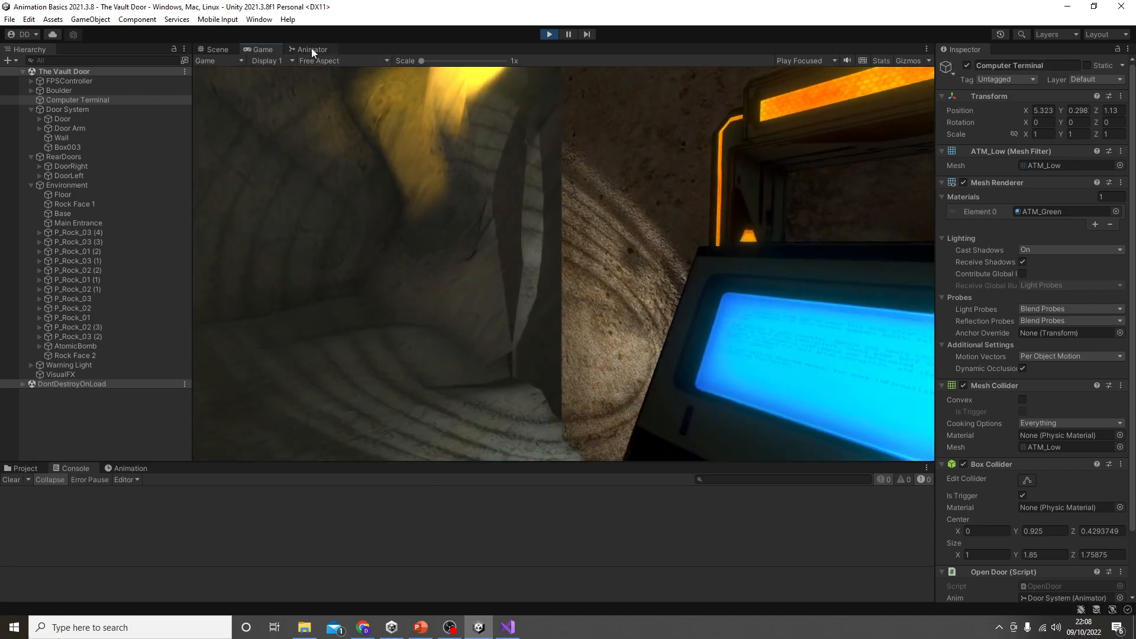
Step: Check the door's state in the Animator during play, and test the door again in the Game view
left_click(311, 49)
left_click(264, 50)
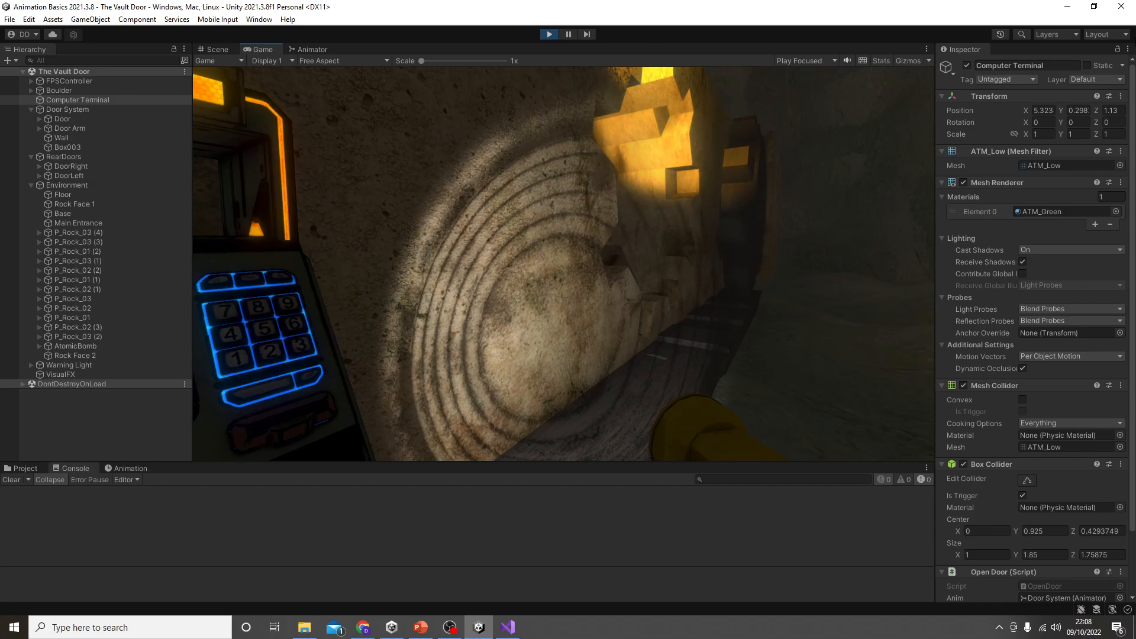
key("Escape")
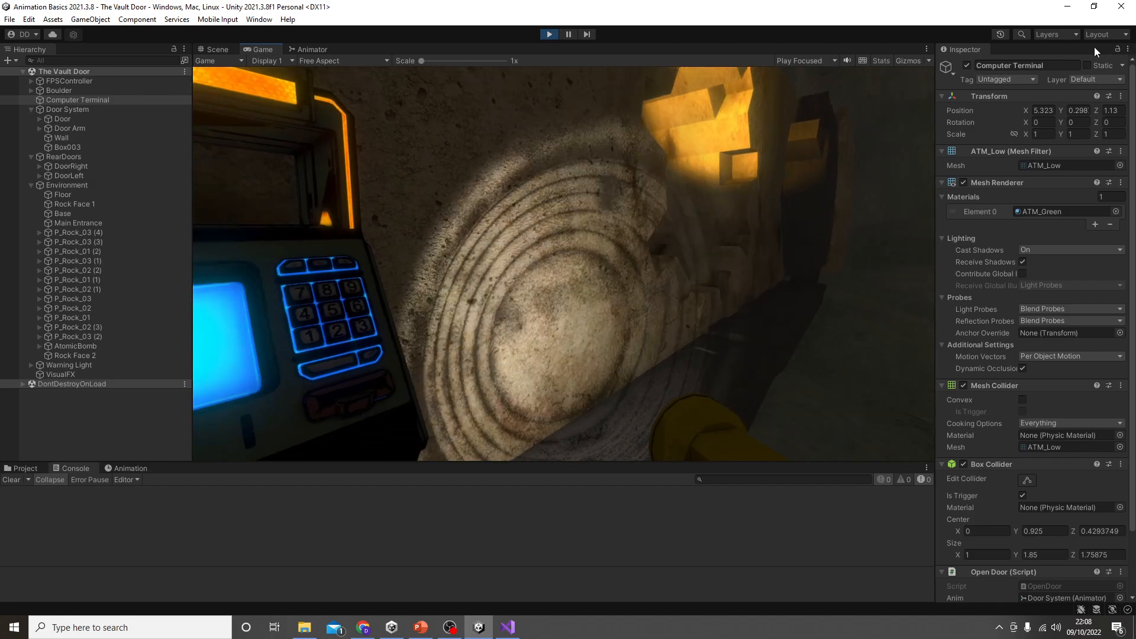
Step: Restart the game and walk the player up to the computer terminal to retest the door
left_click(548, 34)
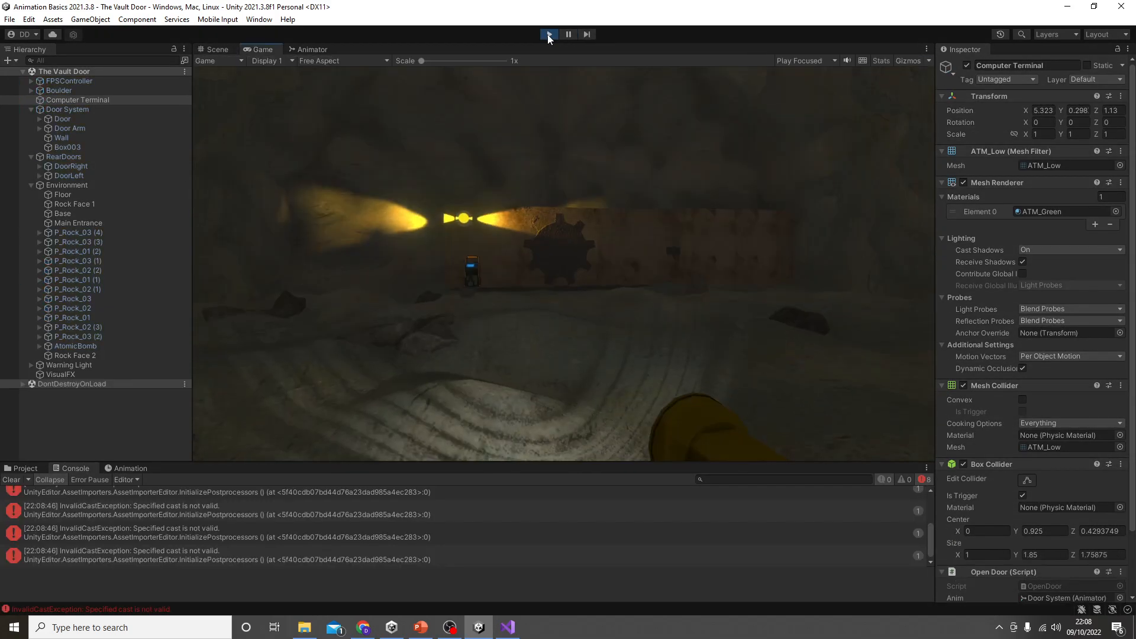
key("w")
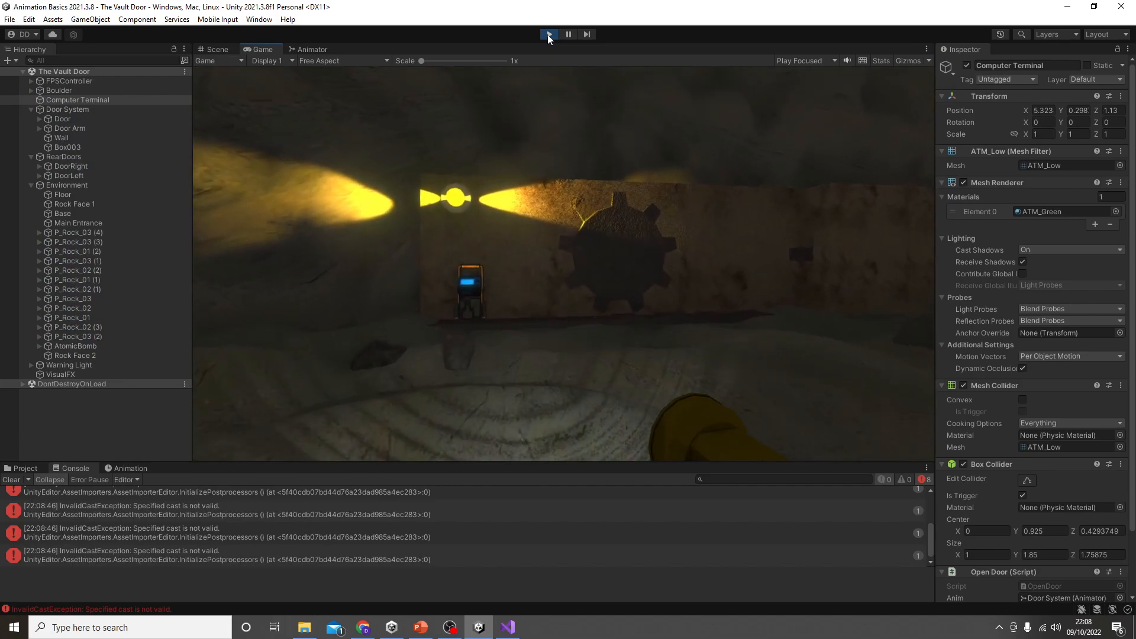
key("w")
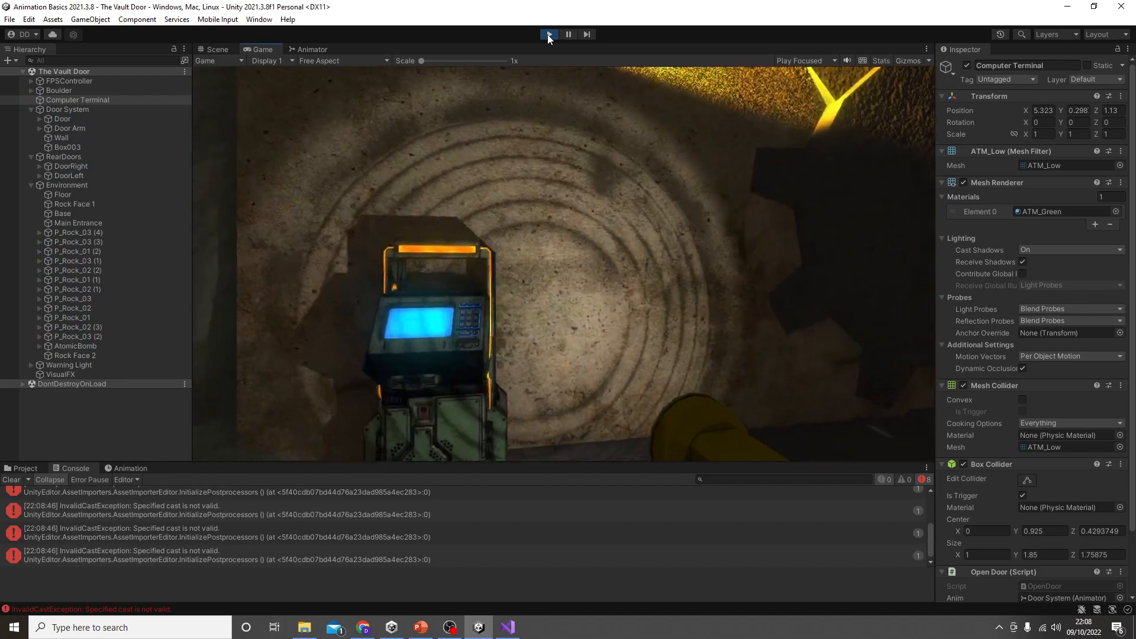
key("w")
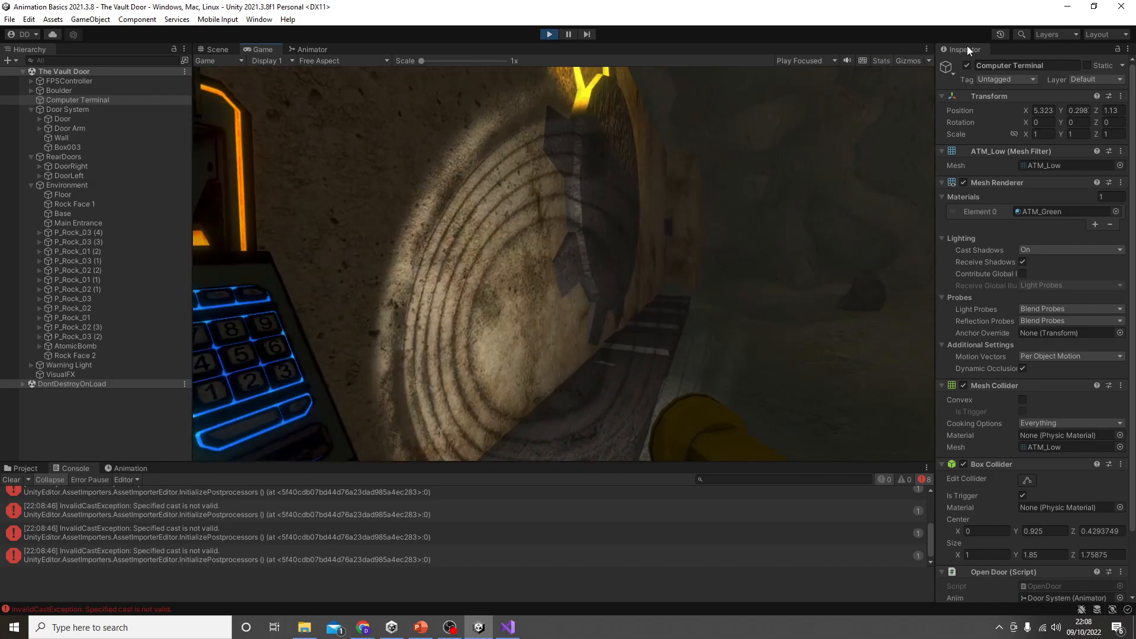
Step: Compare the IsOpening parameter in the Animator with the door in the Game view while testing the E key, and stop the game
left_click(323, 51)
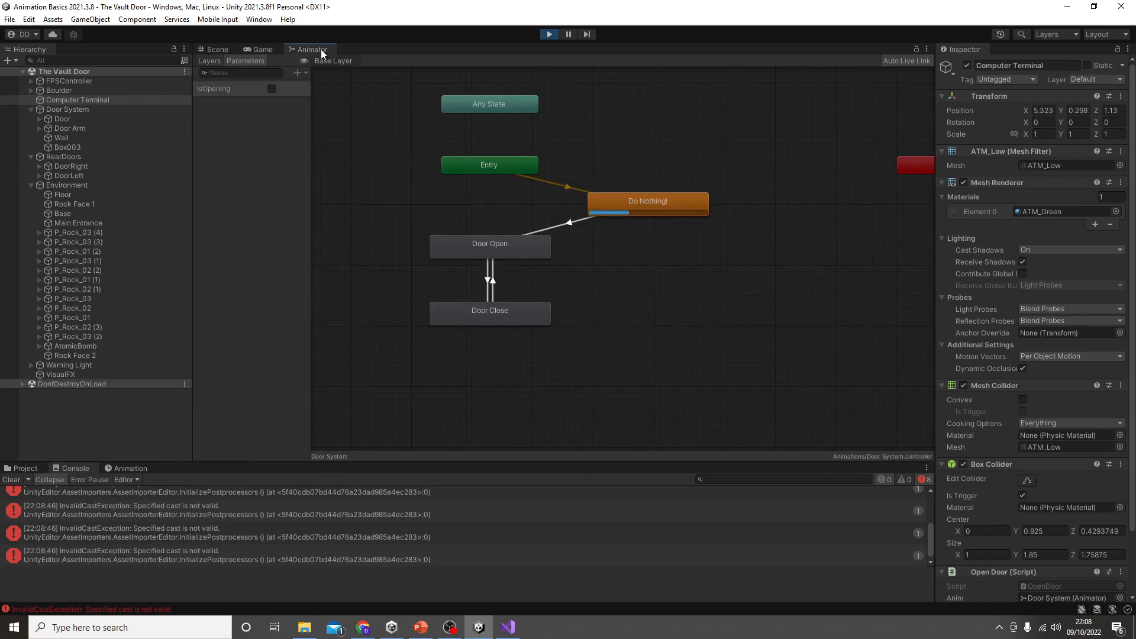
left_click(271, 50)
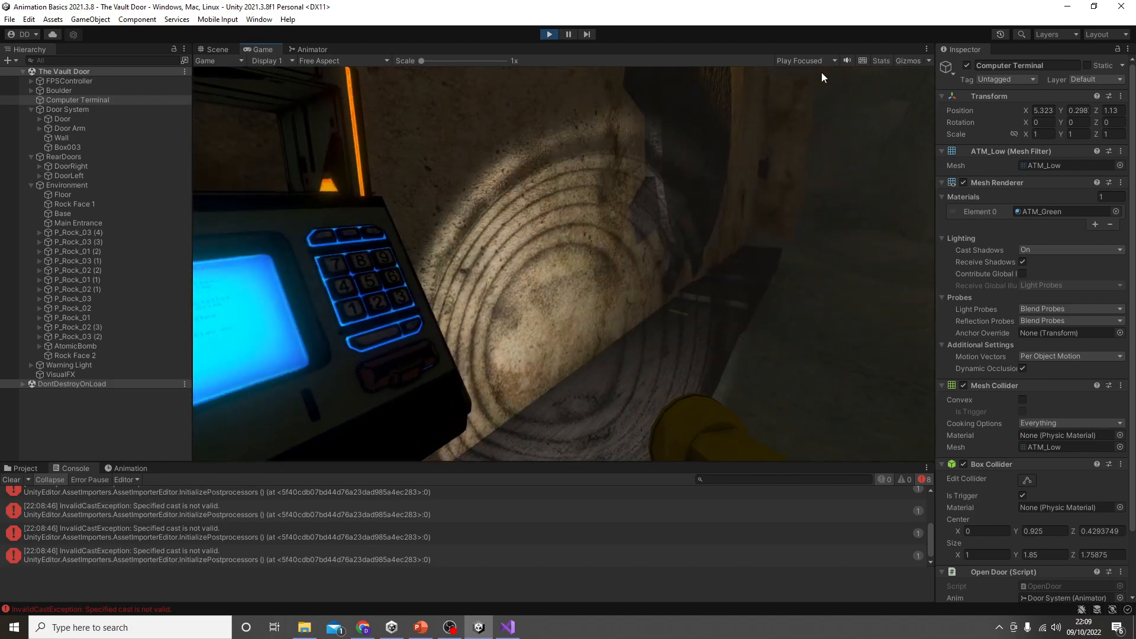
left_click(317, 52)
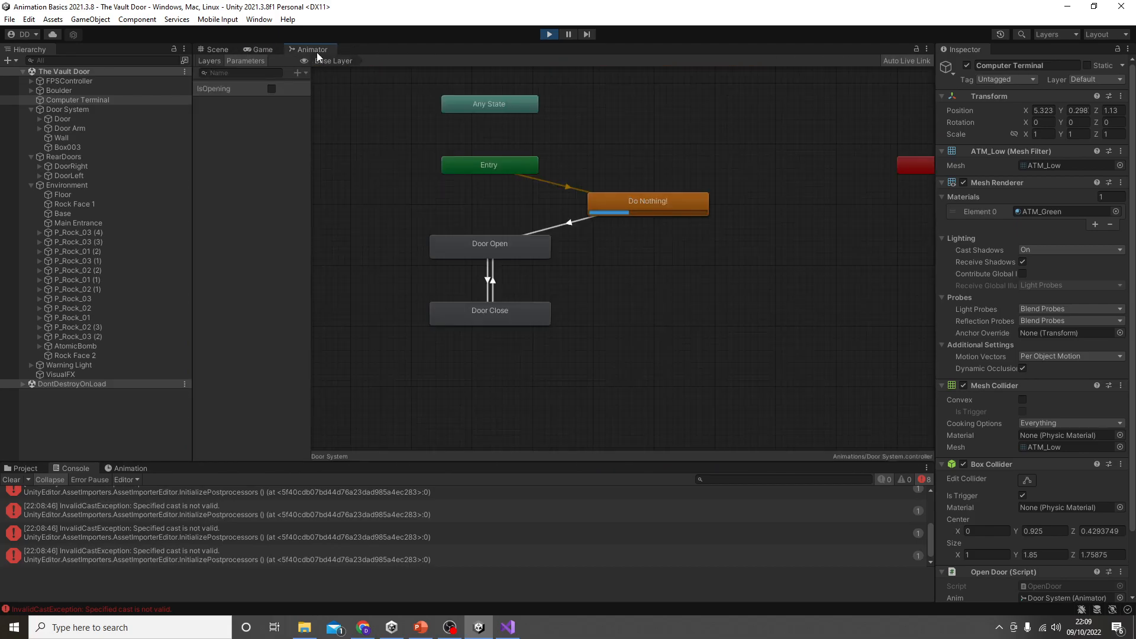
left_click(259, 50)
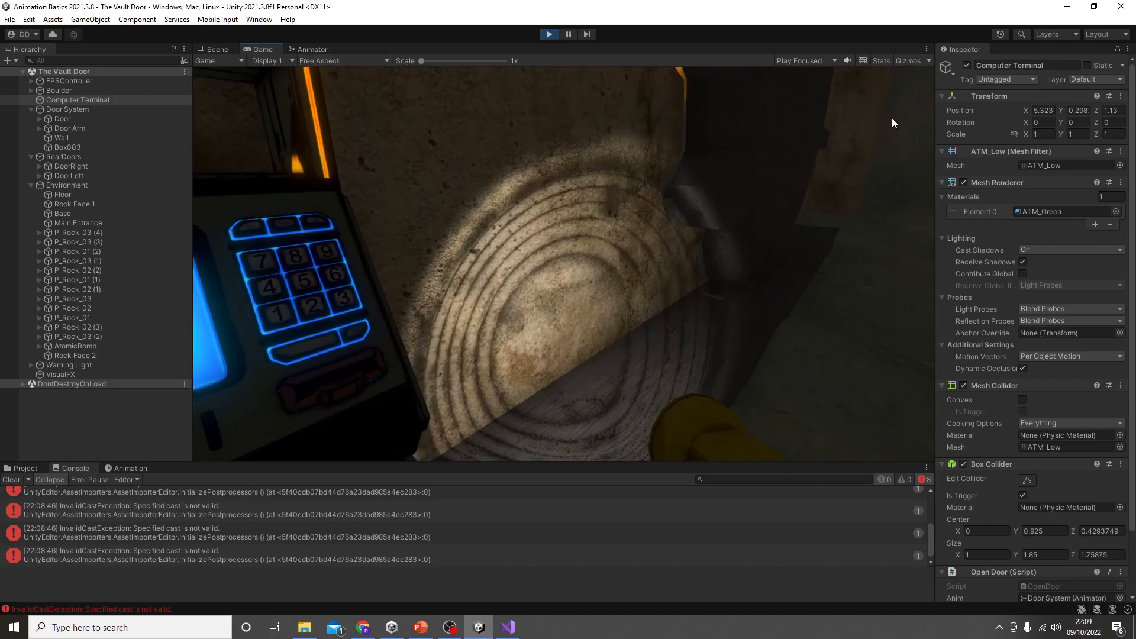
left_click(314, 50)
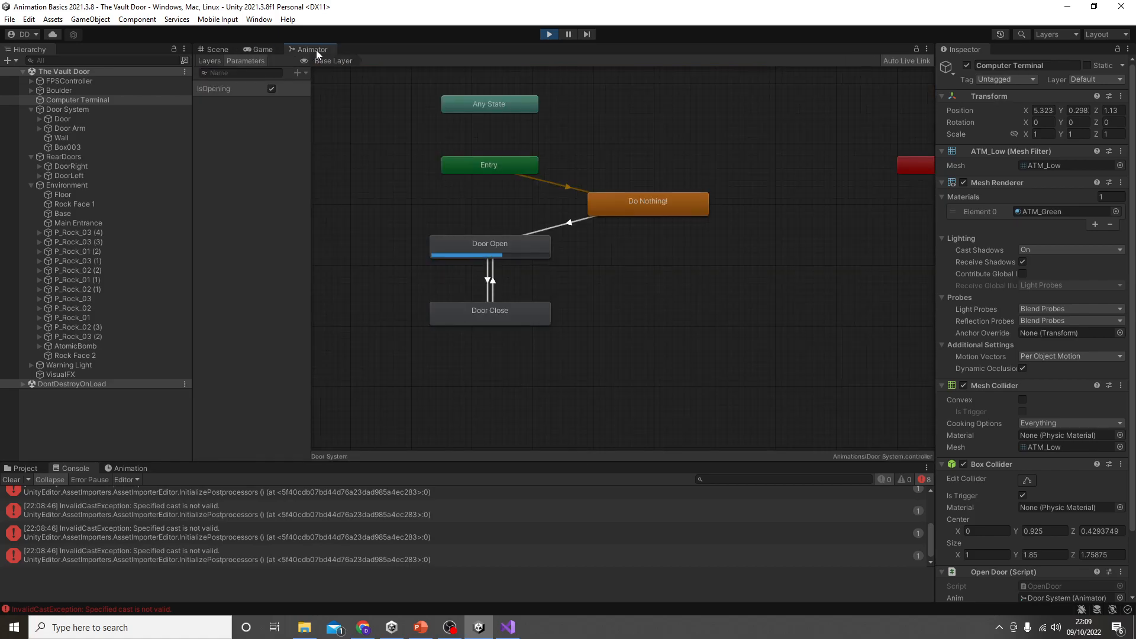
left_click(547, 34)
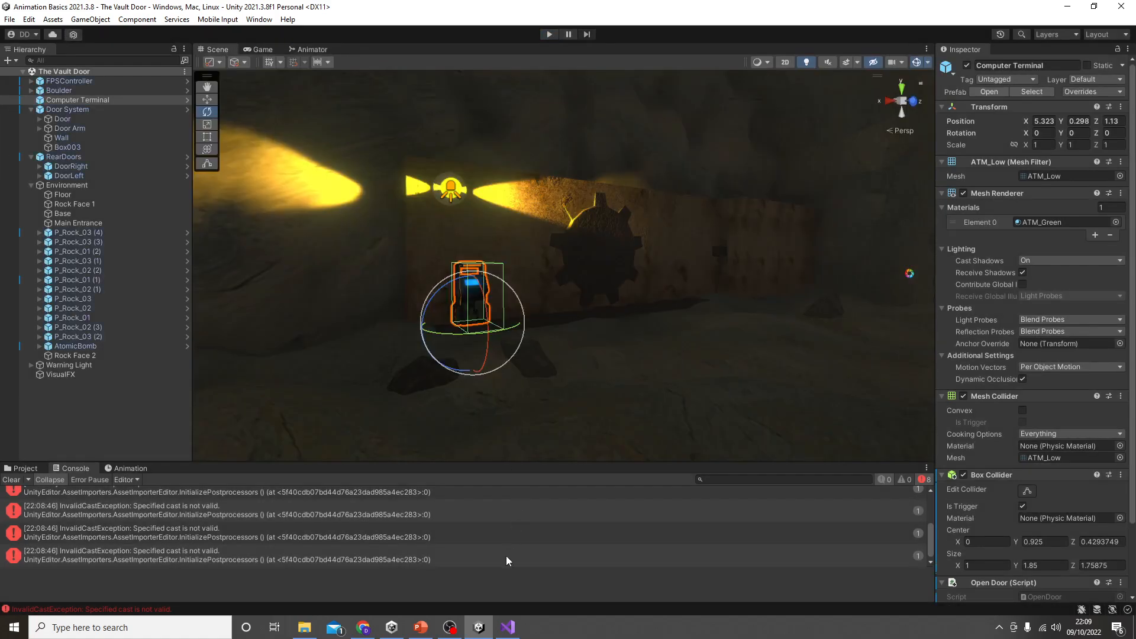
Step: Switch to Visual Studio, change Input.GetKeyDown to Input.GetKey in the KeyCode.E check, and save the script
left_click(508, 627)
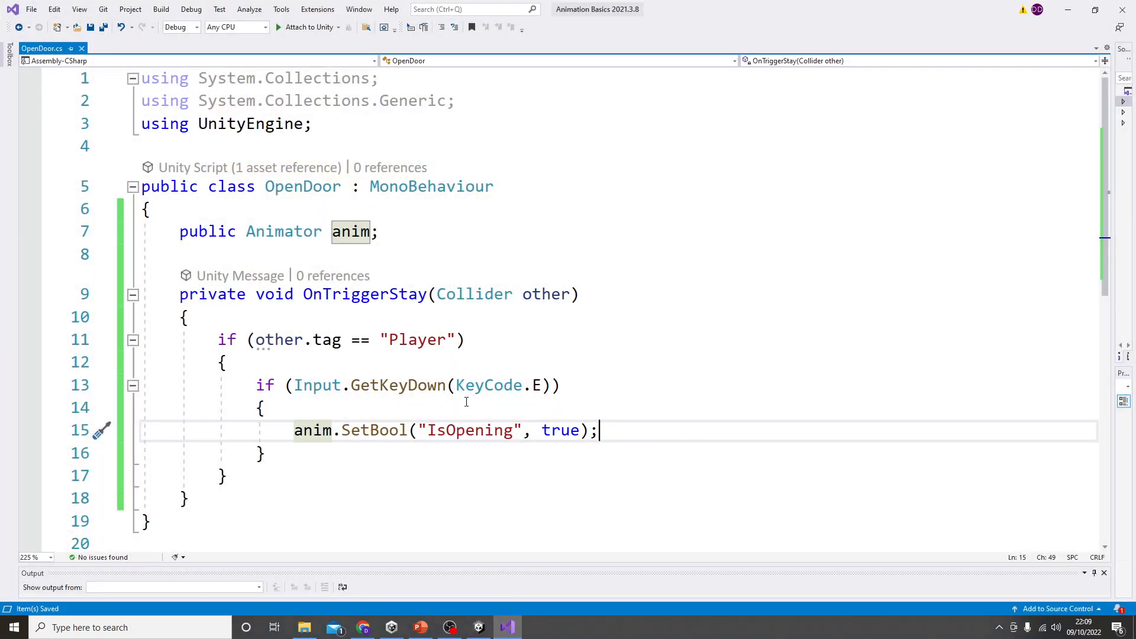
mouse_move(445, 387)
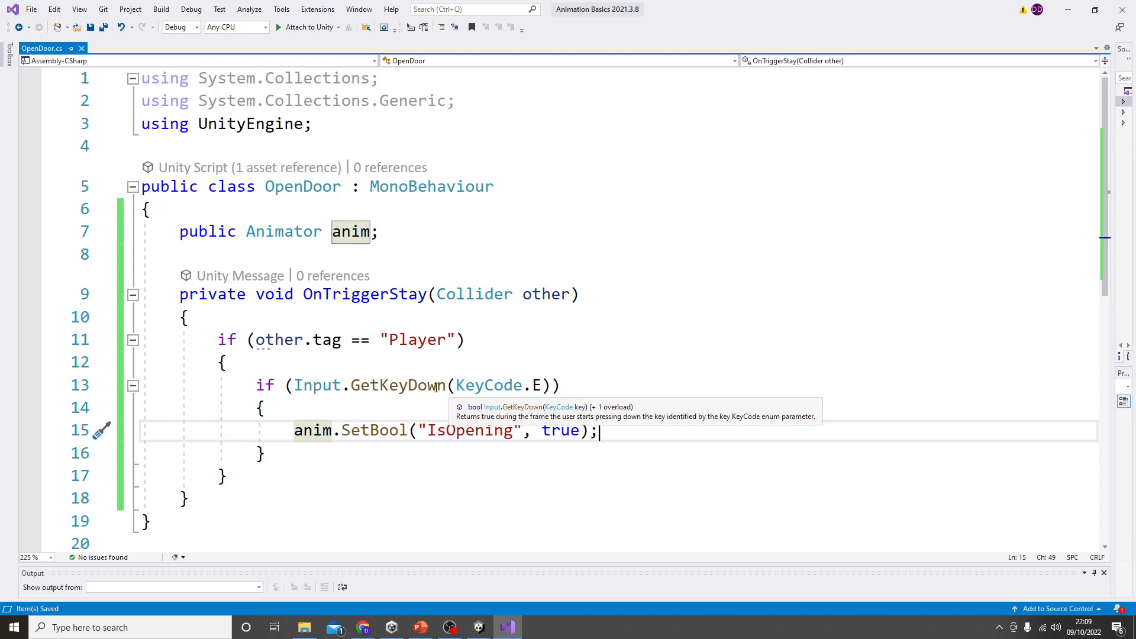
left_click(445, 387)
key("BackSpace")
key("BackSpace")
key("BackSpace")
key("BackSpace")
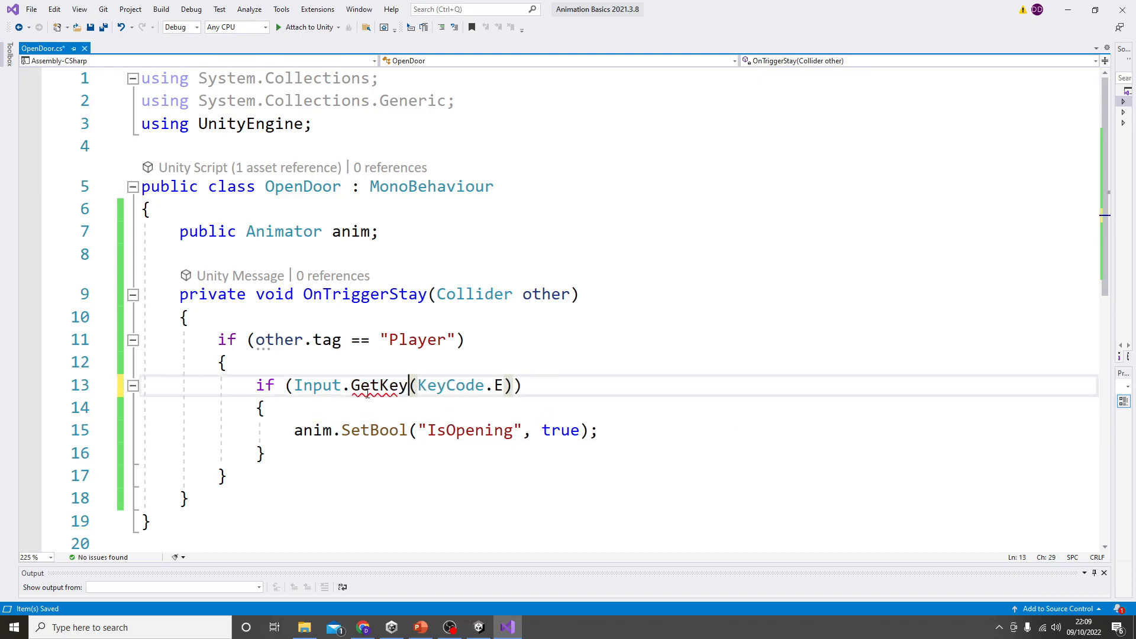
mouse_move(366, 392)
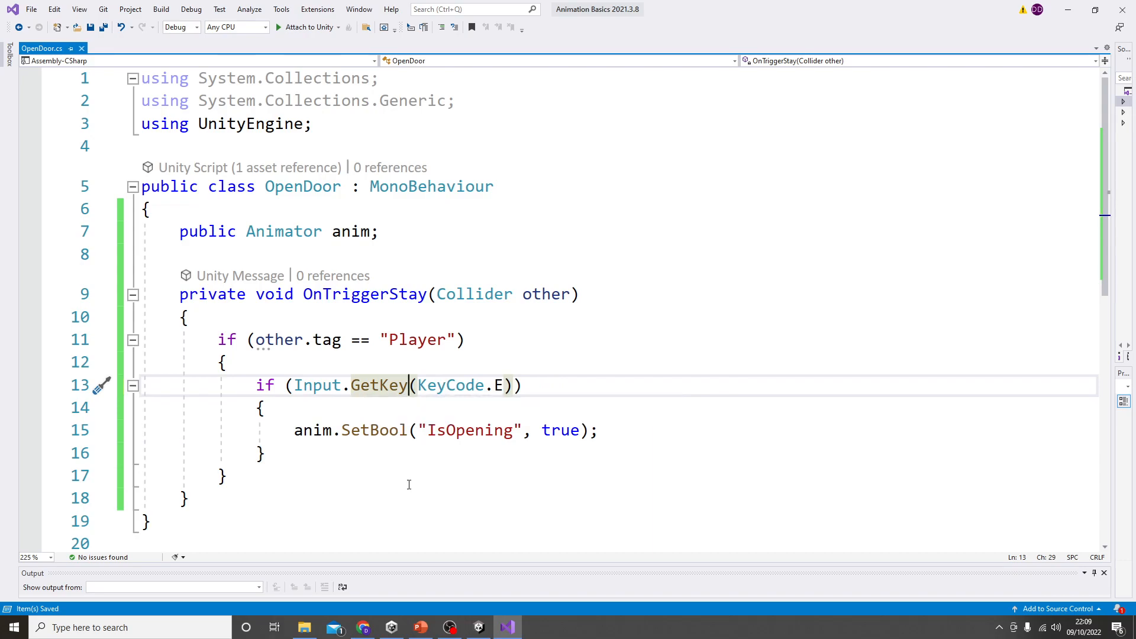
Step: Switch to Unity, run the game and walk to the computer terminal to test opening the door with the GetKey check
left_click(1068, 9)
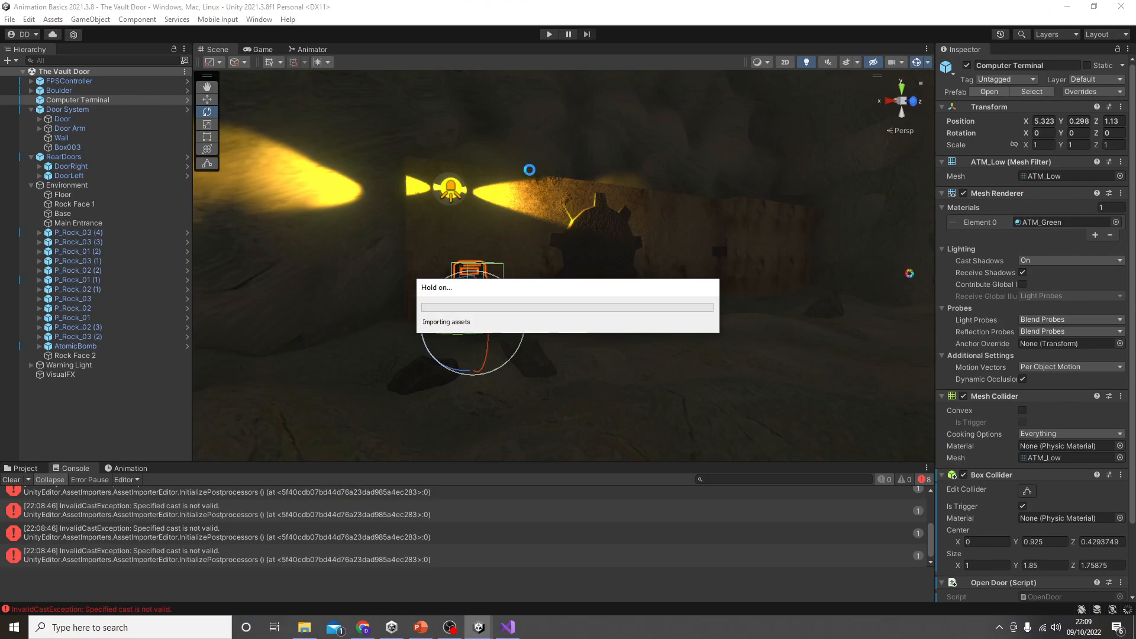
left_click(549, 34)
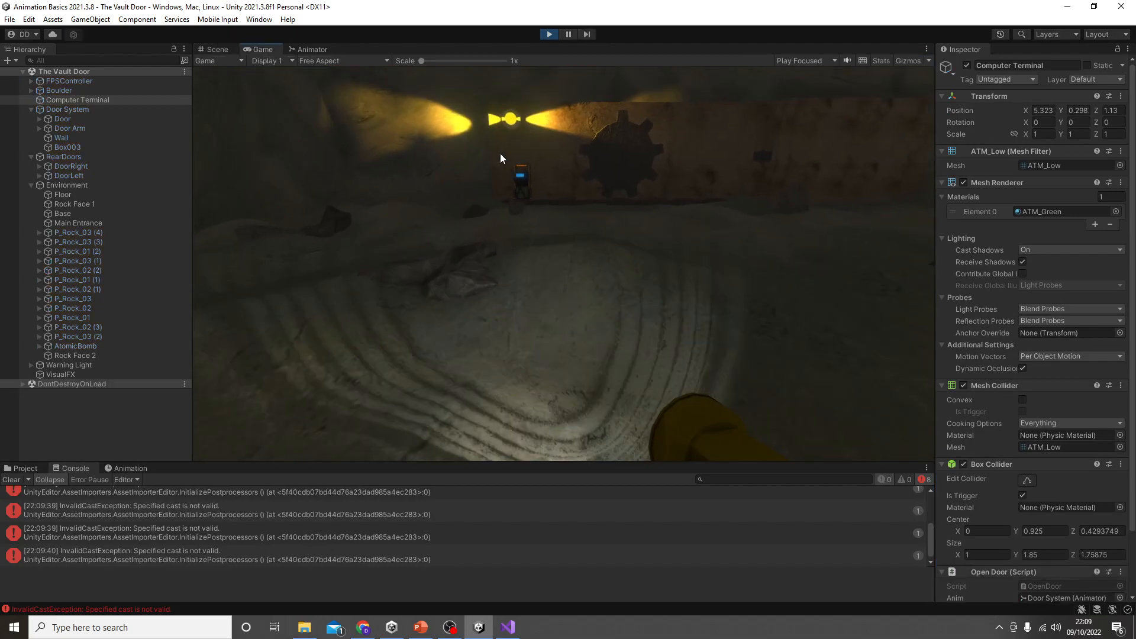
key("w")
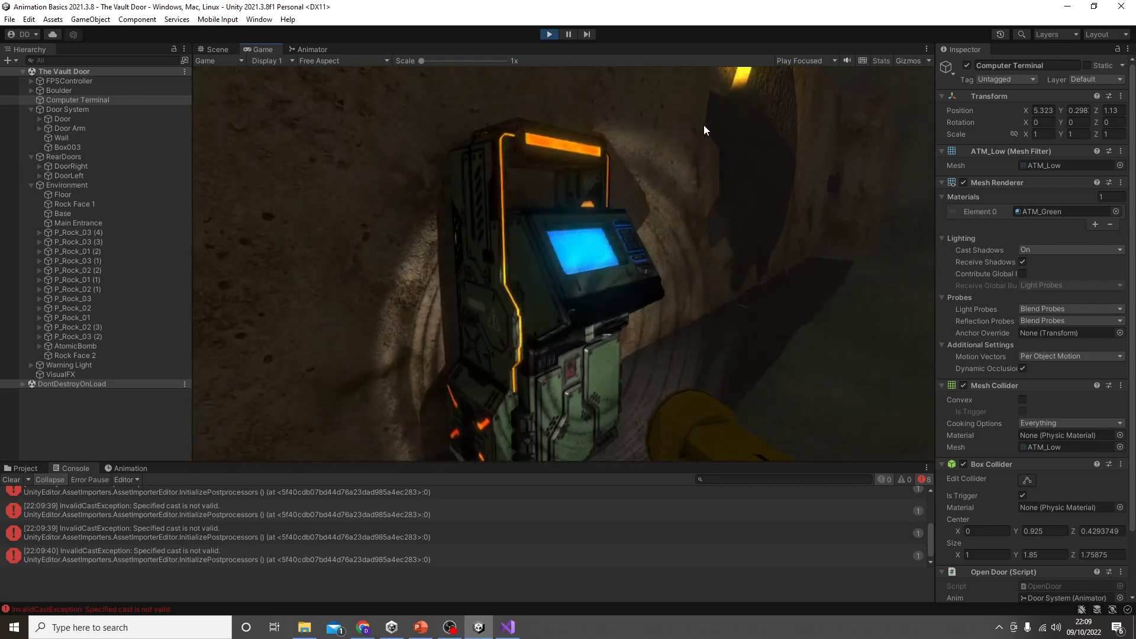
key("w")
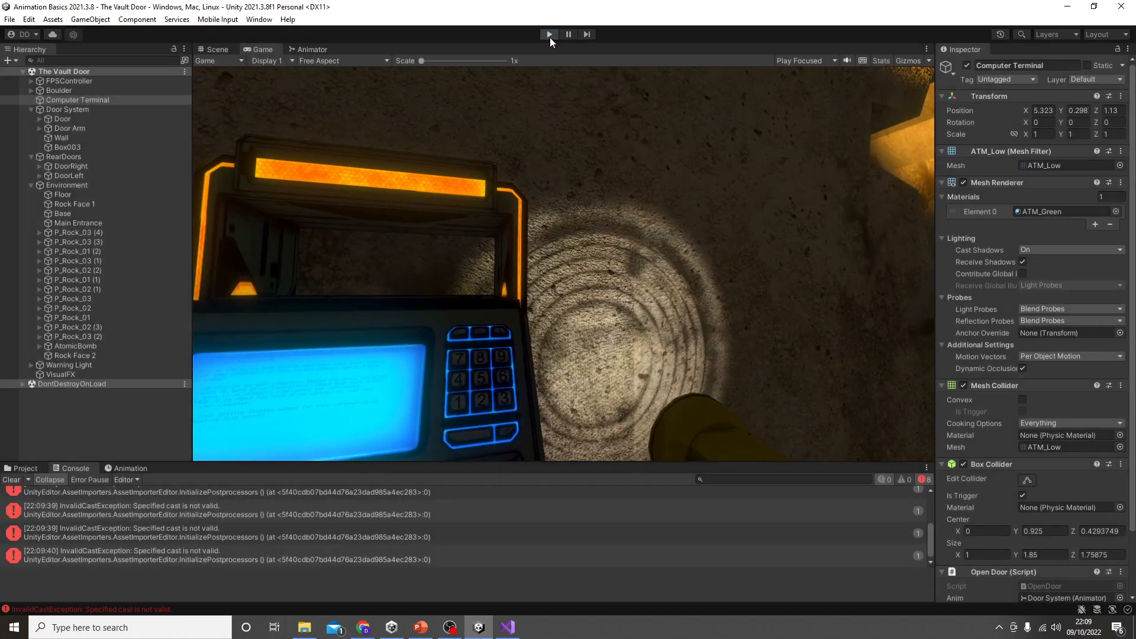
Step: Stop the game, switch to Visual Studio, replace true in the SetBool call with anim.GetBool("IsOpening"), and save the script
left_click(549, 34)
left_click(508, 627)
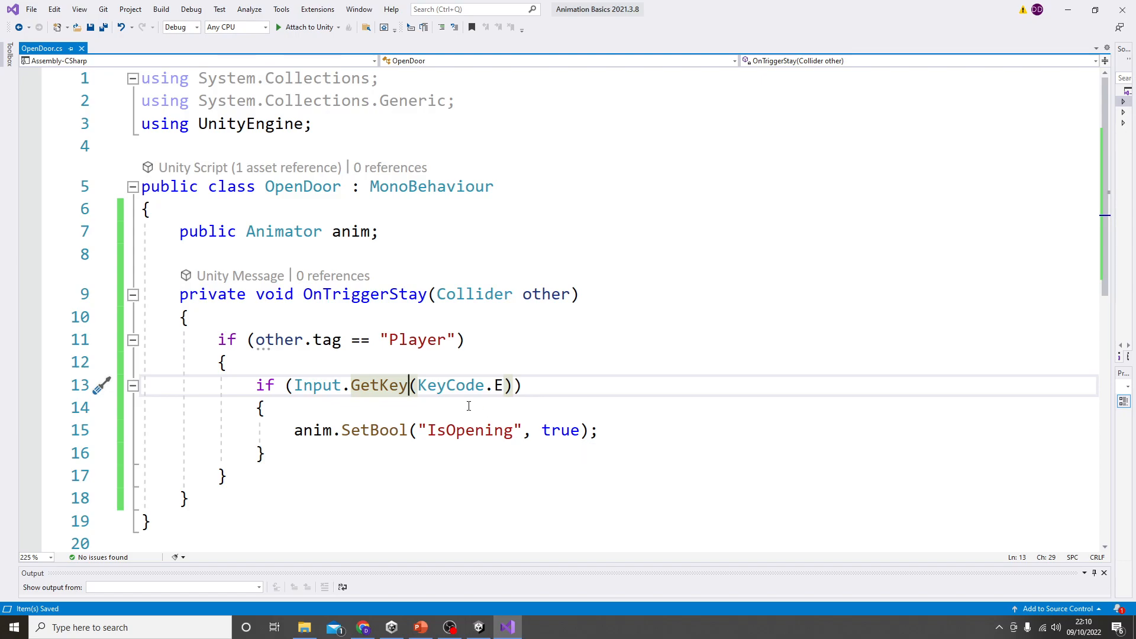
left_click_drag(543, 431, 582, 433)
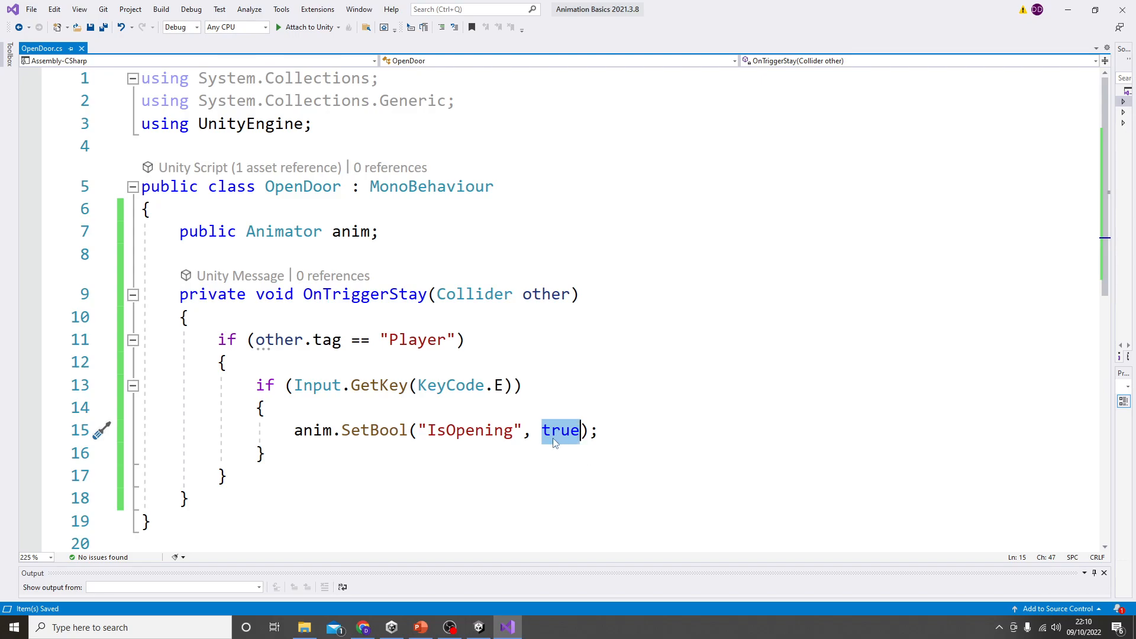
key("BackSpace")
type("anim")
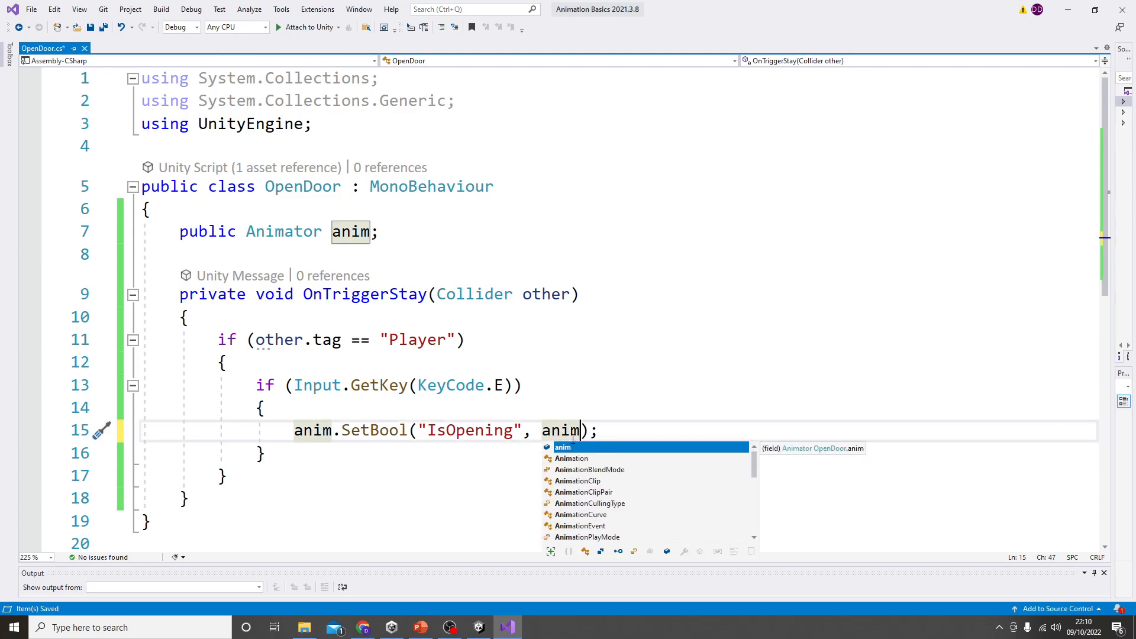
key("Escape")
type(".")
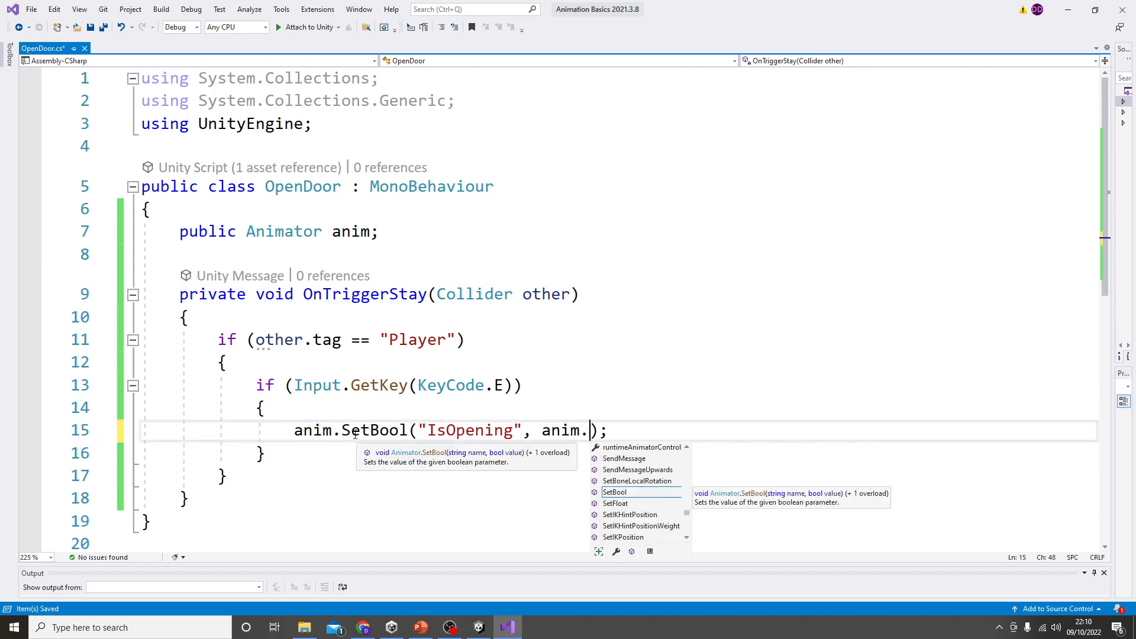
type("getb")
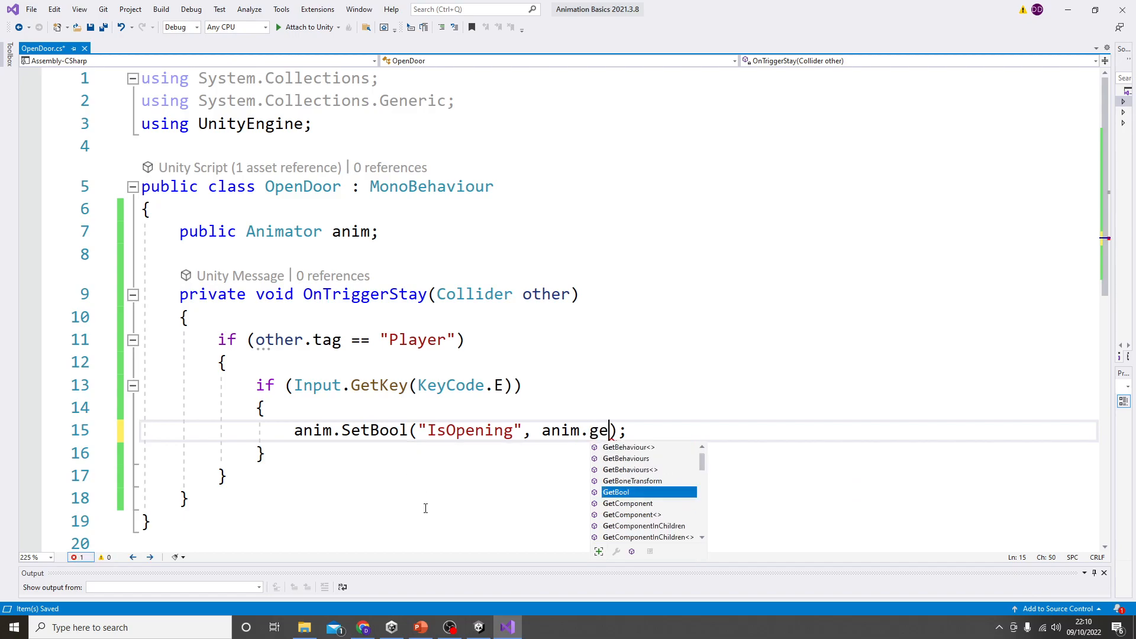
key("Tab")
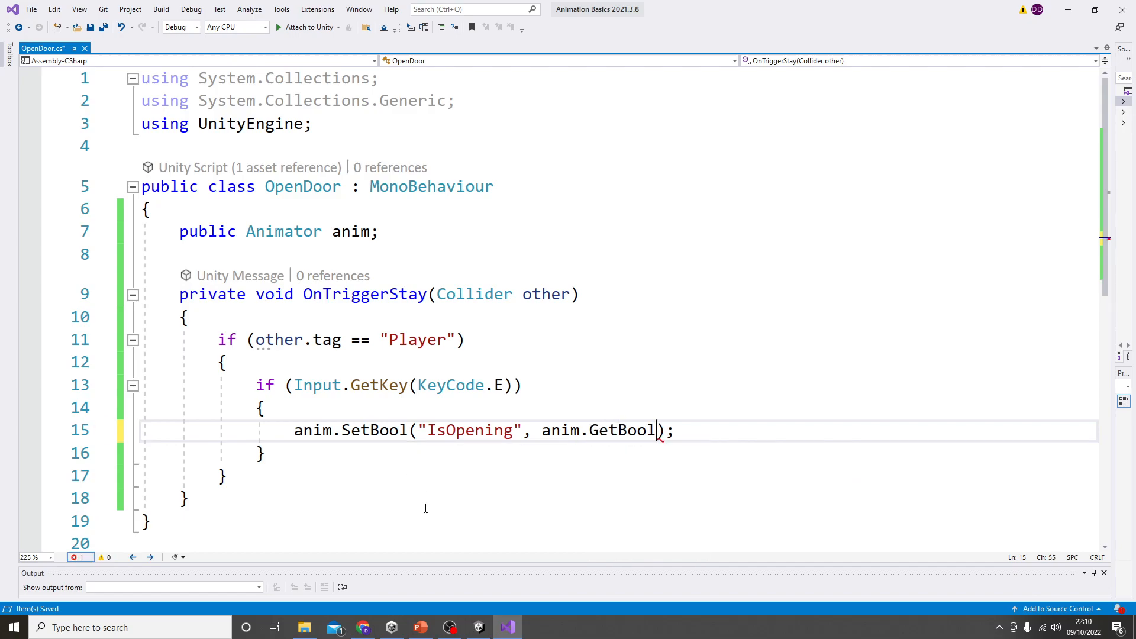
type("(\"")
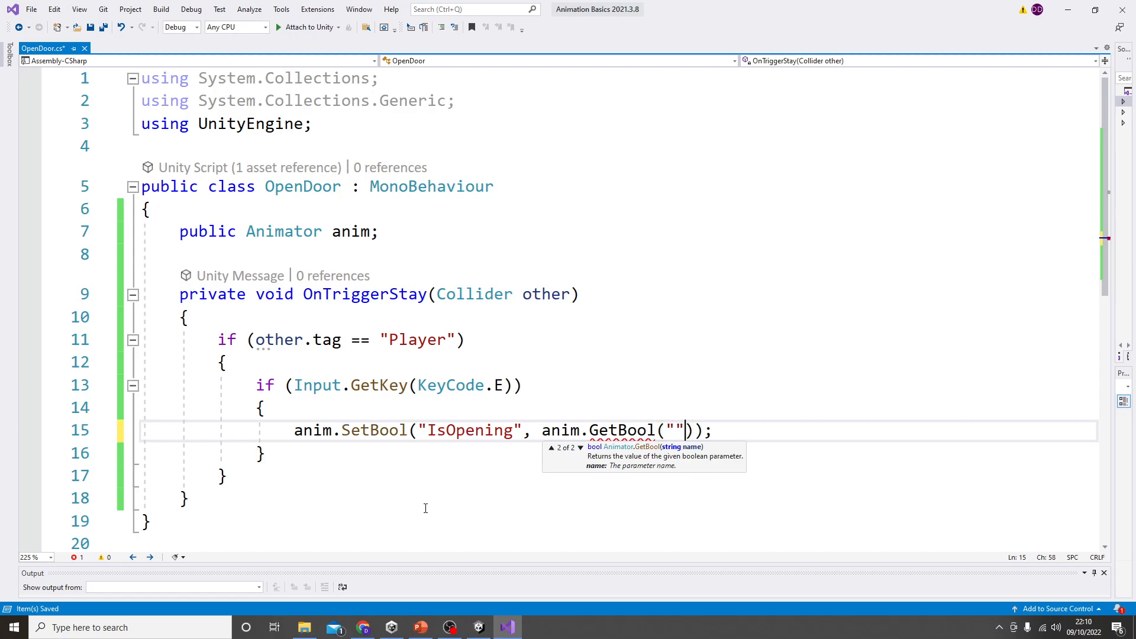
type("Is")
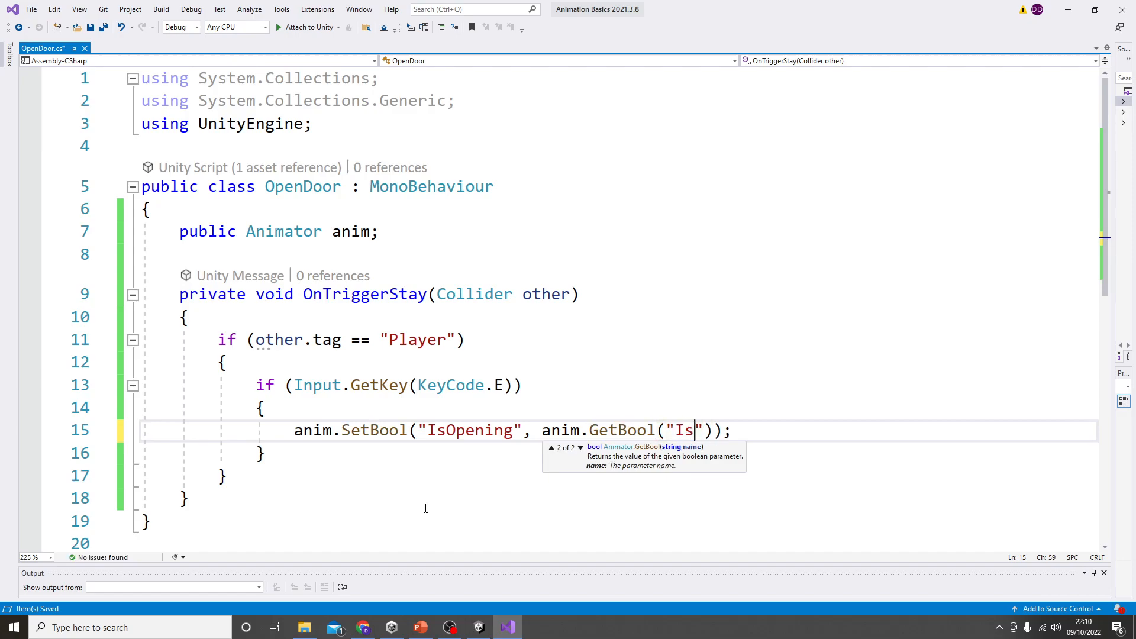
type("Opening")
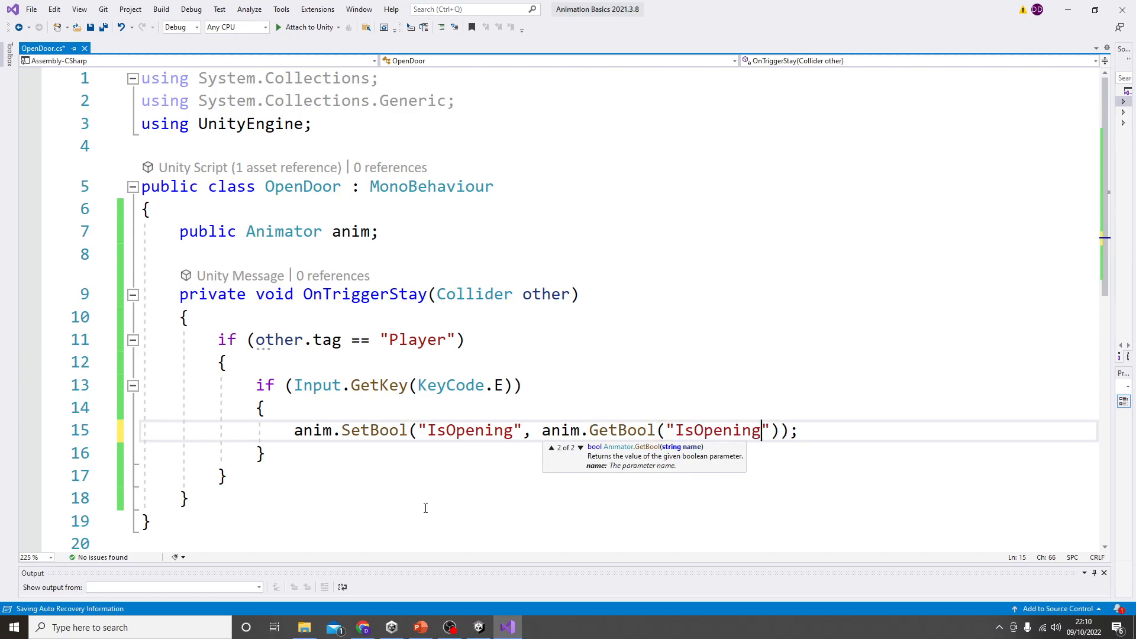
key("ctrl+s")
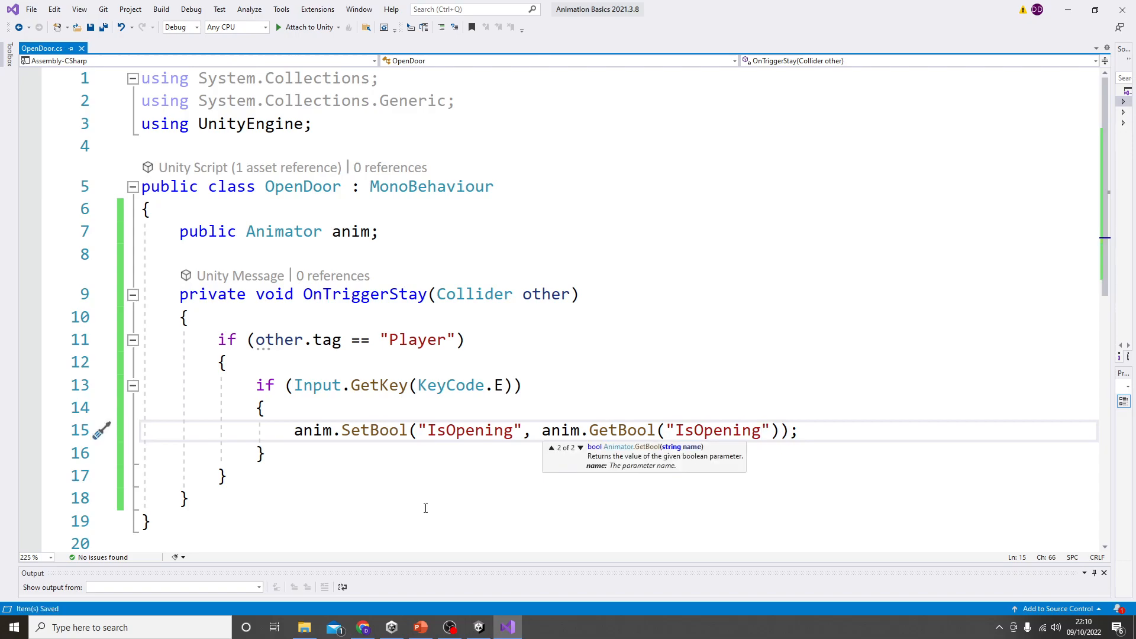
Step: Negate the GetBool value by adding ! before anim.GetBool("IsOpening") in the SetBool call, and save the script
left_click(428, 462)
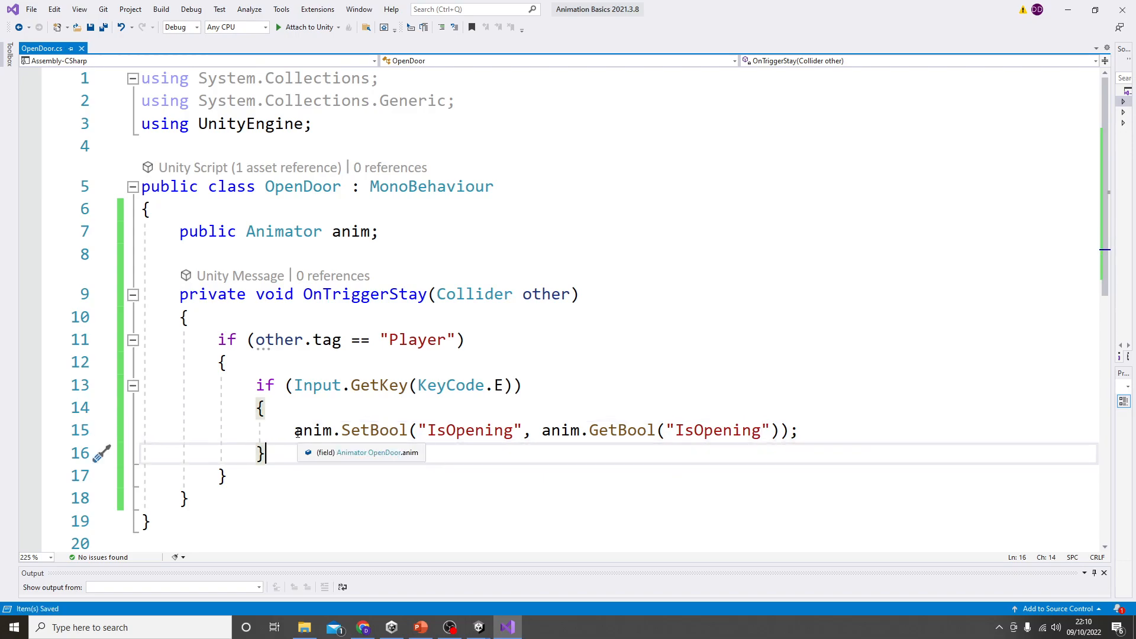
left_click_drag(295, 430, 780, 430)
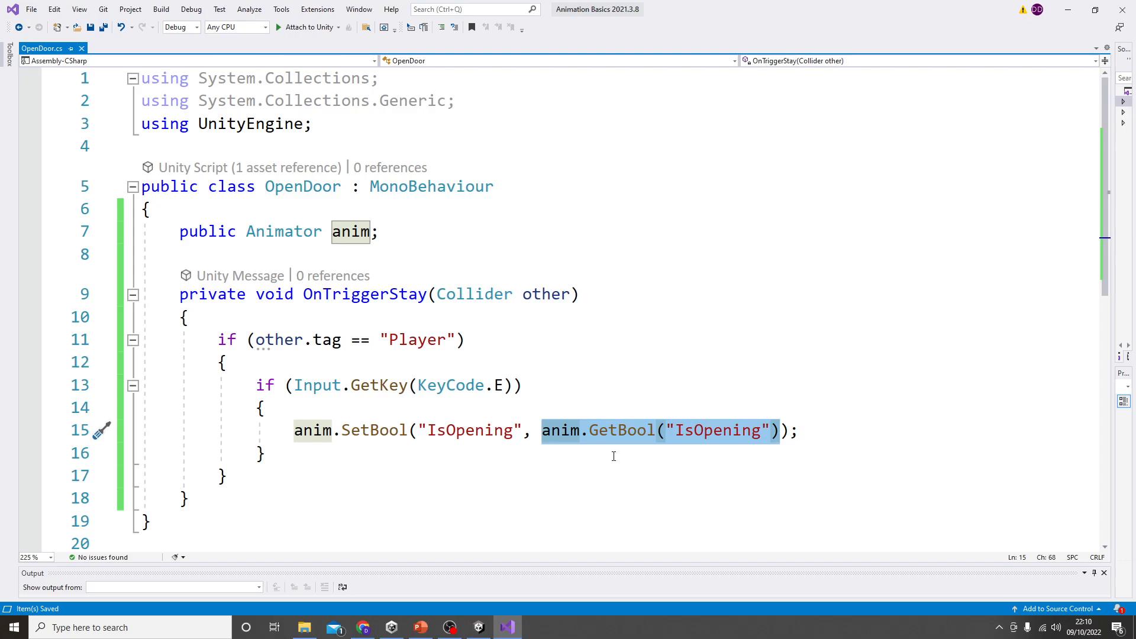
left_click(540, 437)
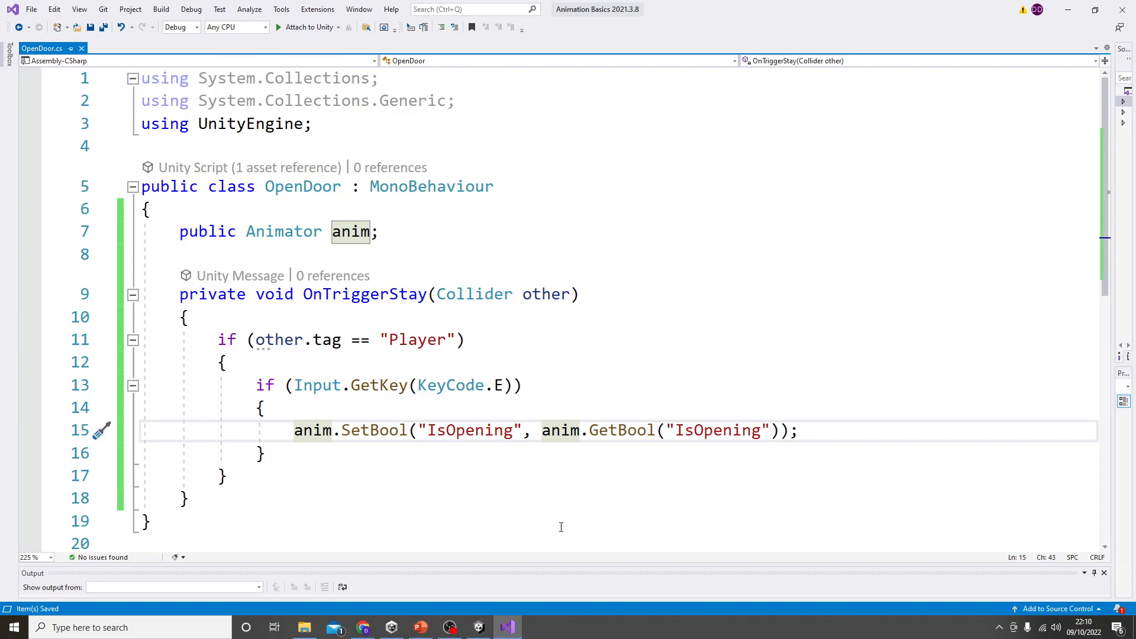
type("!")
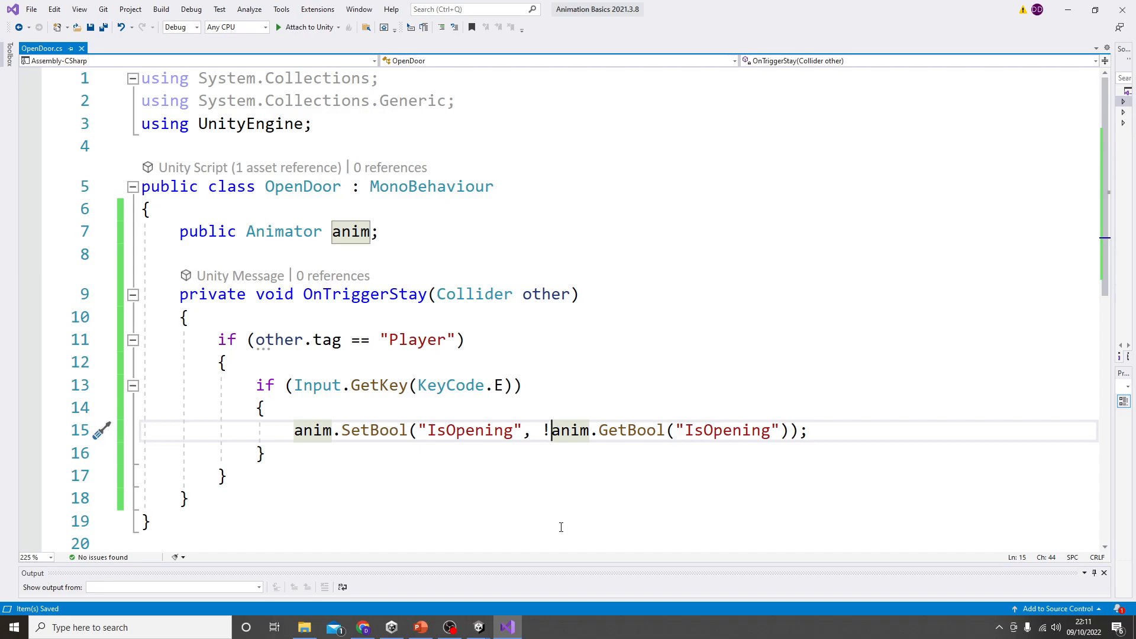
Step: Switch to Unity and dock the Animator window beside the Scene and Game views with its parameters showing
left_click(1068, 10)
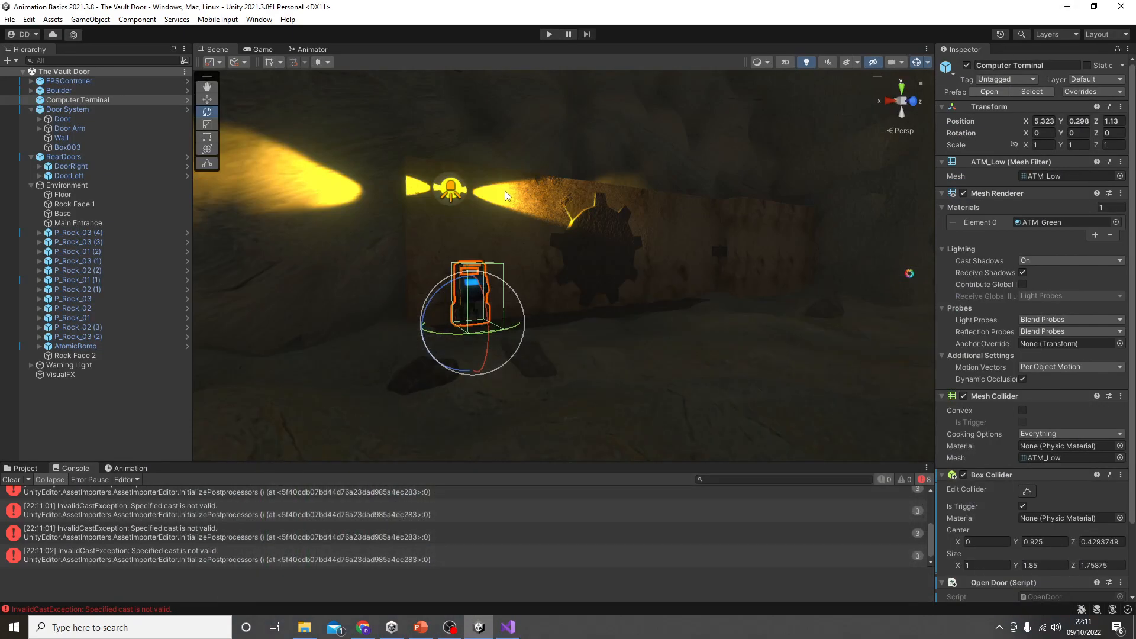
left_click(310, 49)
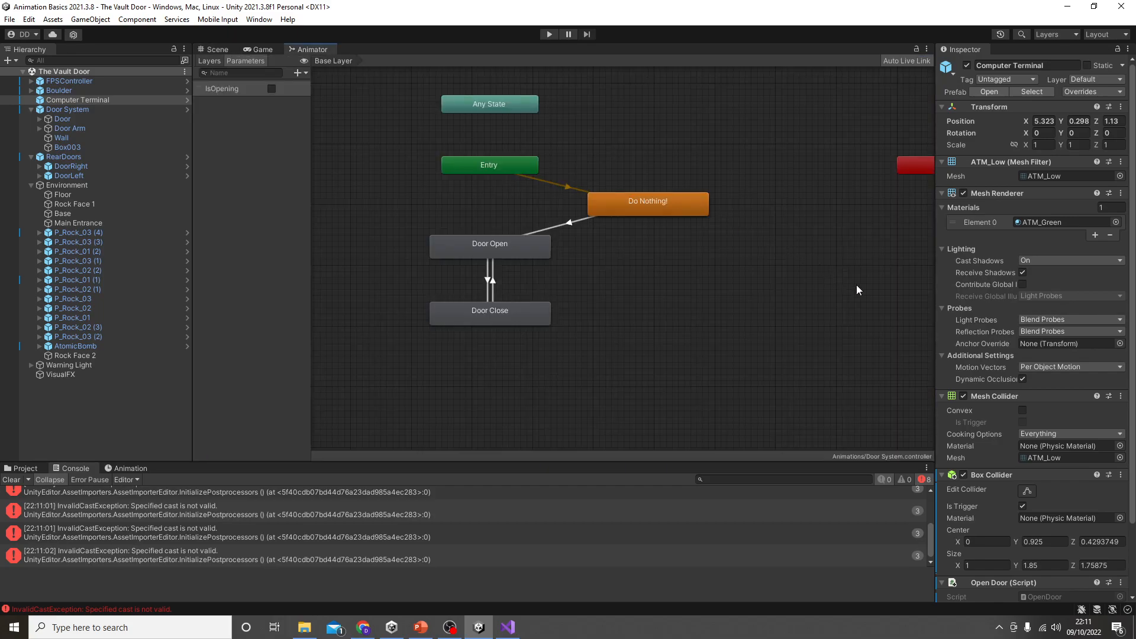
left_click_drag(312, 49, 724, 253)
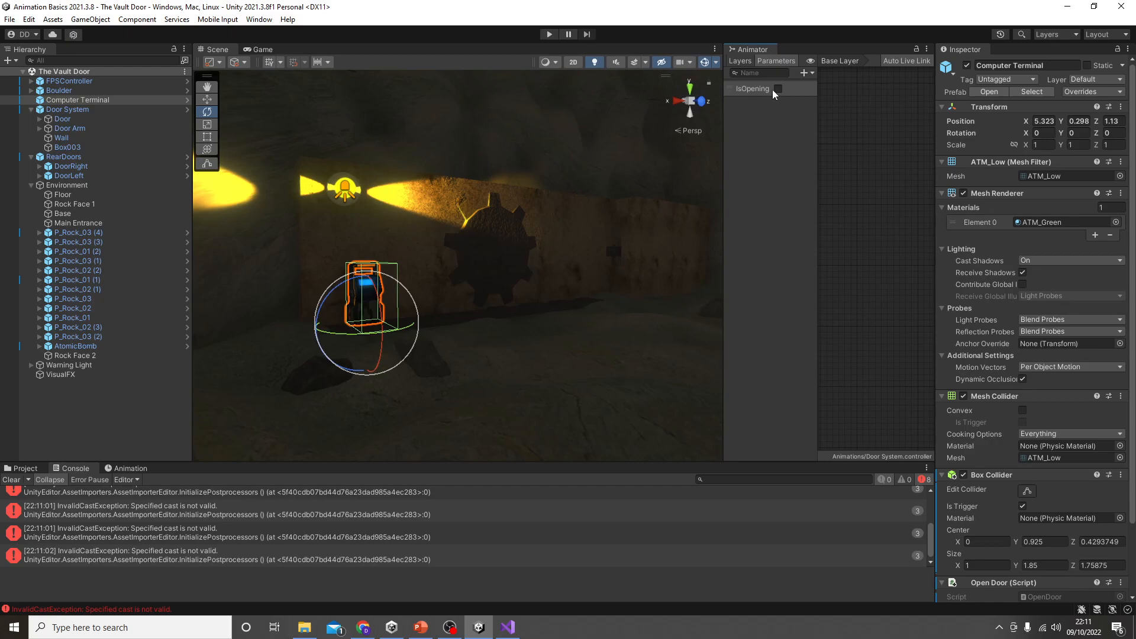
left_click_drag(815, 147, 769, 154)
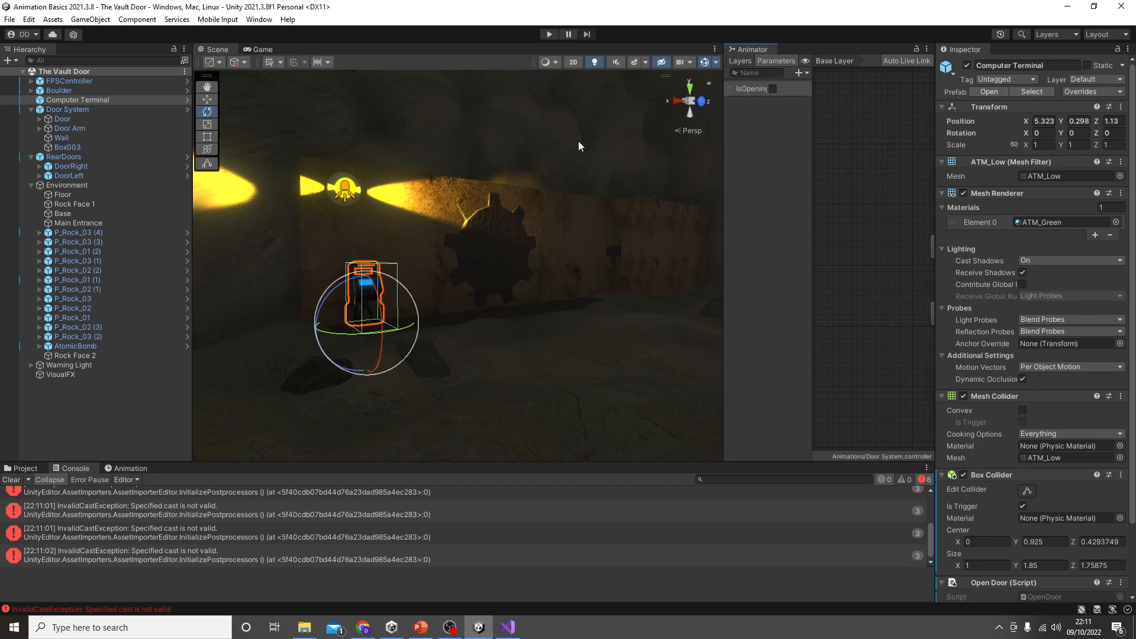
Step: Run the game, walk to the computer terminal to test the IsOpening toggle with the E key, and stop the game
left_click(550, 35)
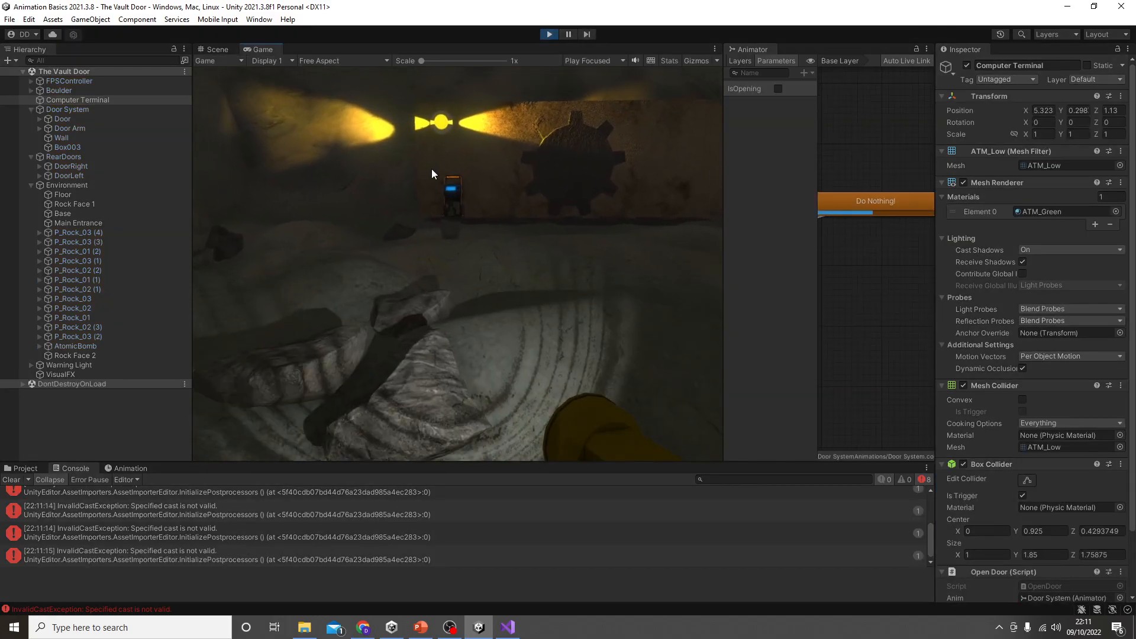
key("w")
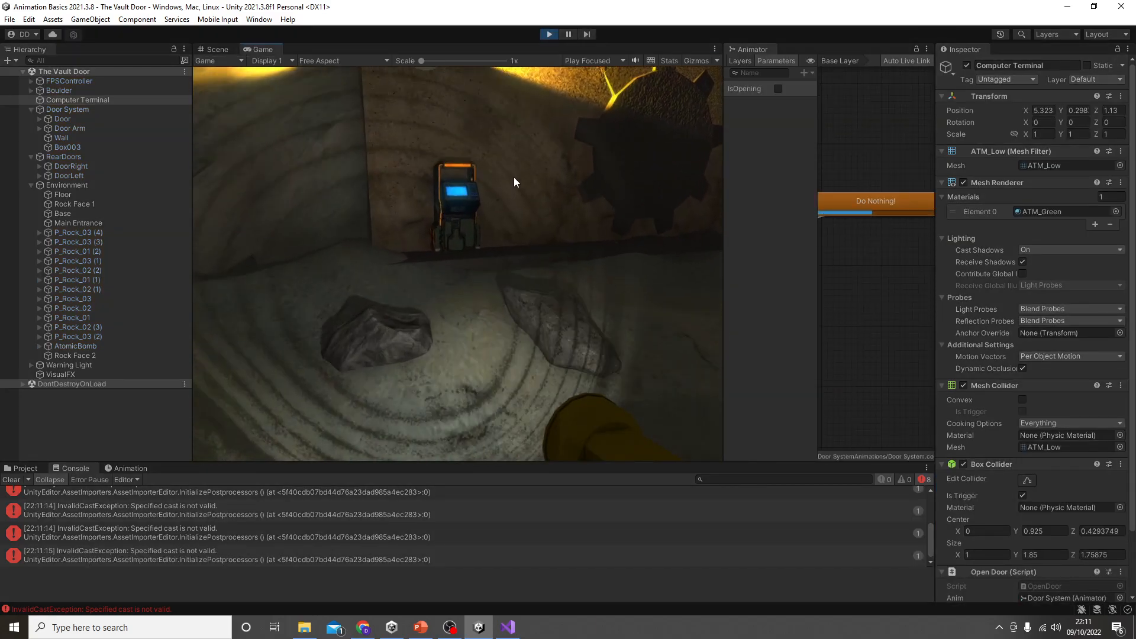
key("w")
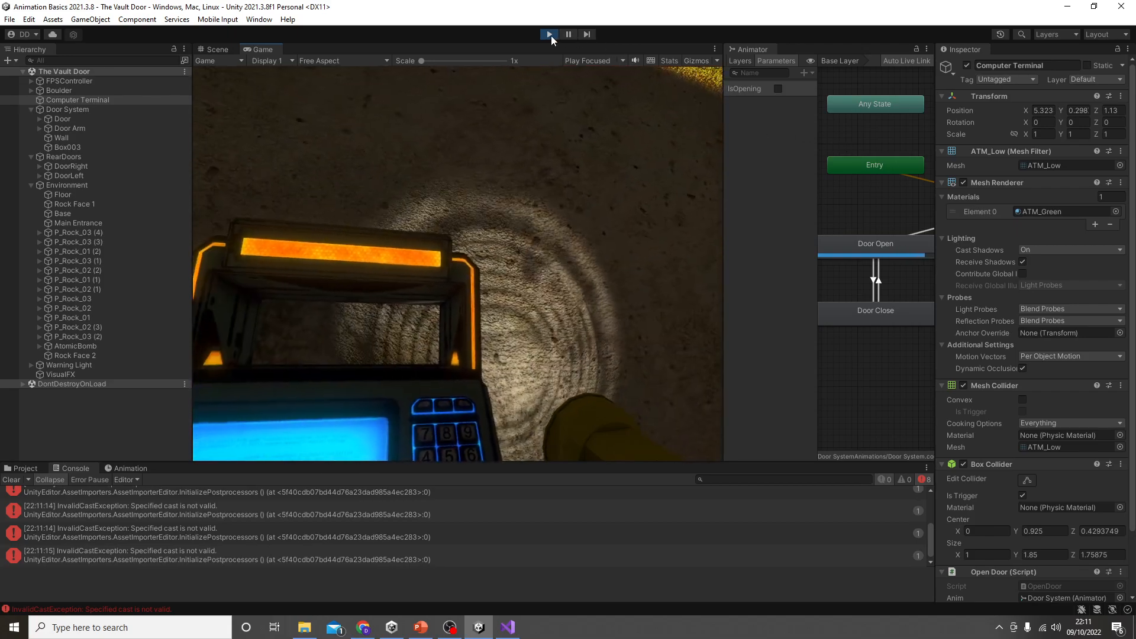
left_click(549, 34)
Step: Switch to Visual Studio, change Input.GetKey to Input.GetKeyDown in the KeyCode.E check, and save the script
left_click(508, 627)
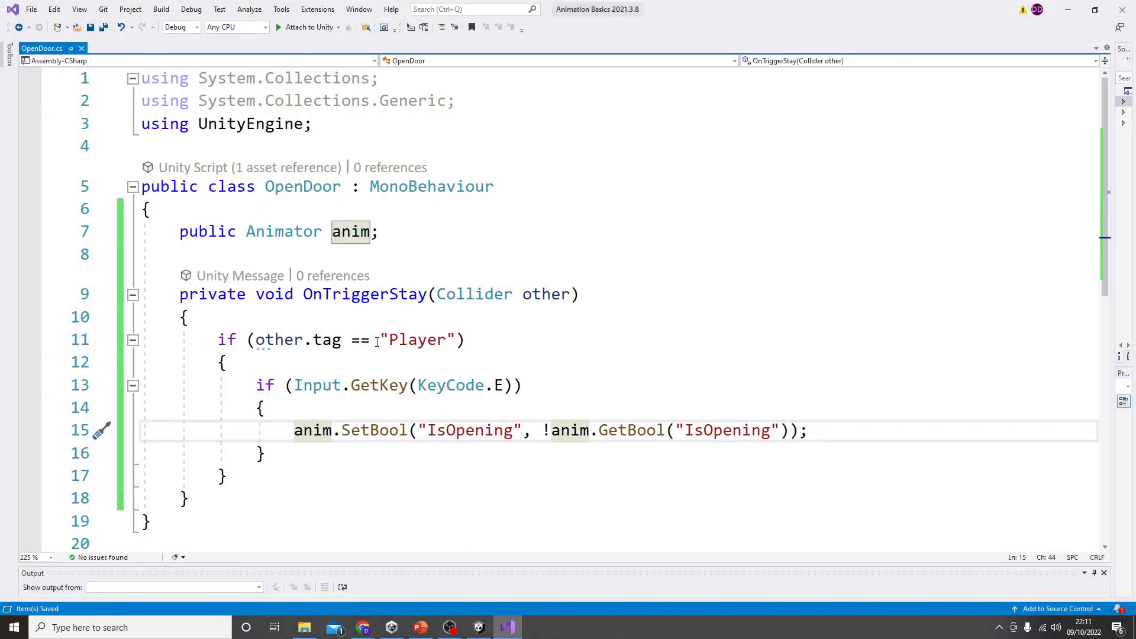
left_click(408, 385)
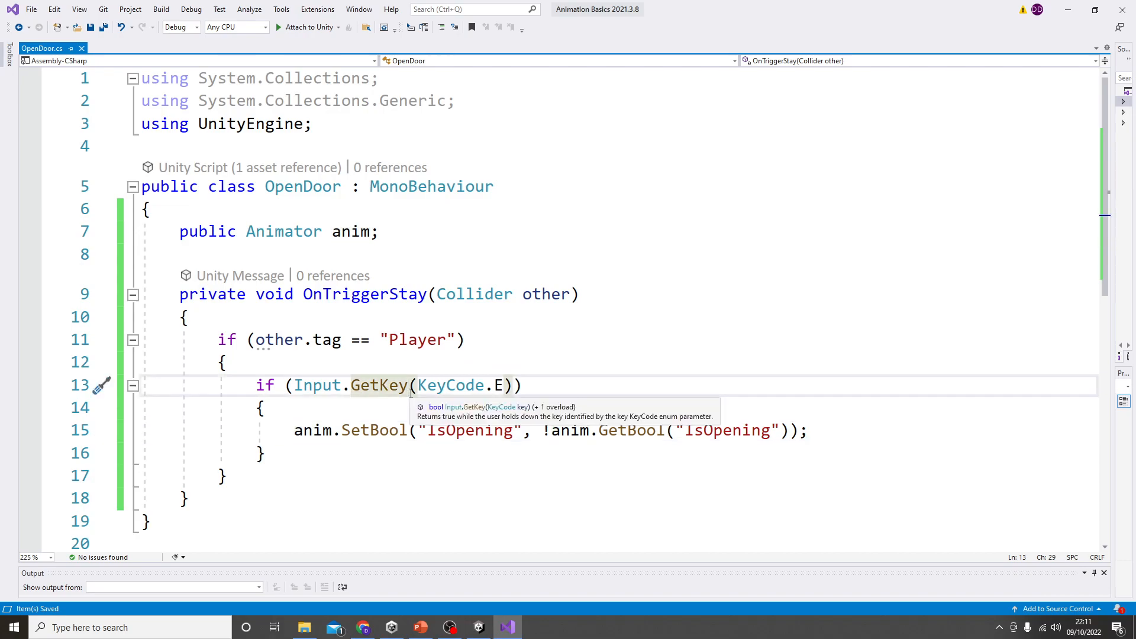
type("Down")
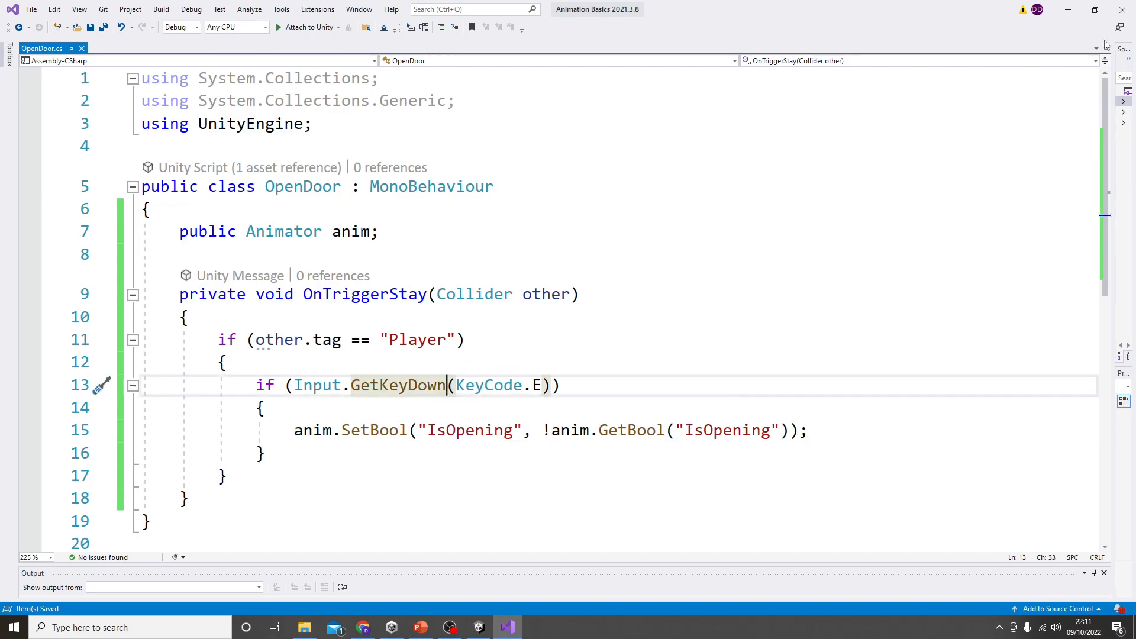
Step: Switch to Unity, run the game and walk to the computer terminal to test the door toggle with the GetKeyDown check
left_click(1068, 10)
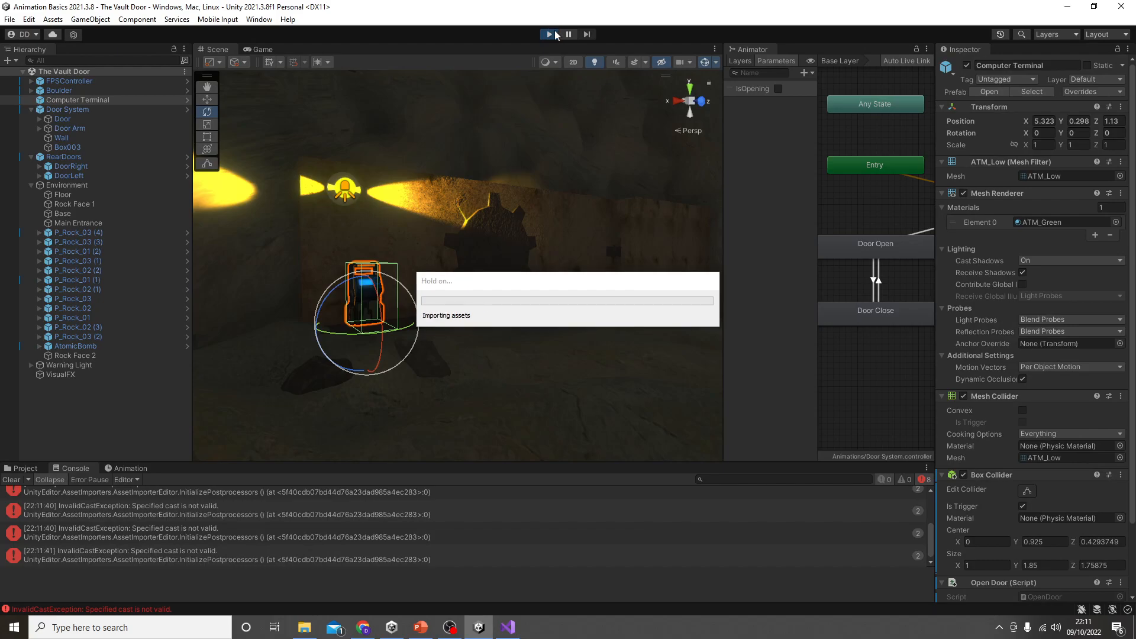
key("w")
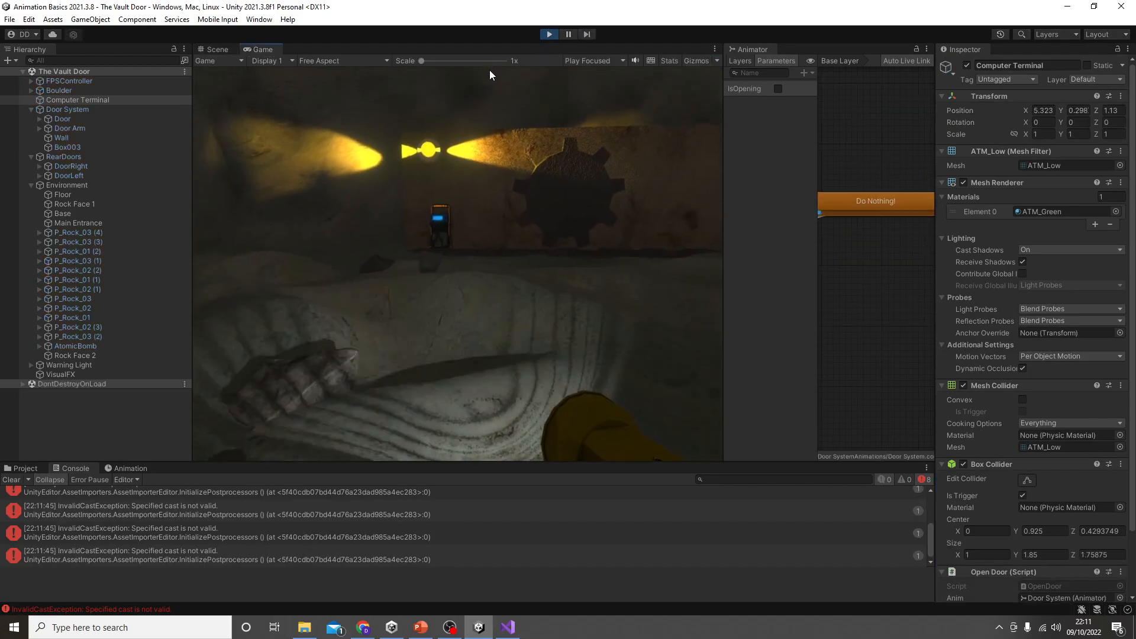
key("w")
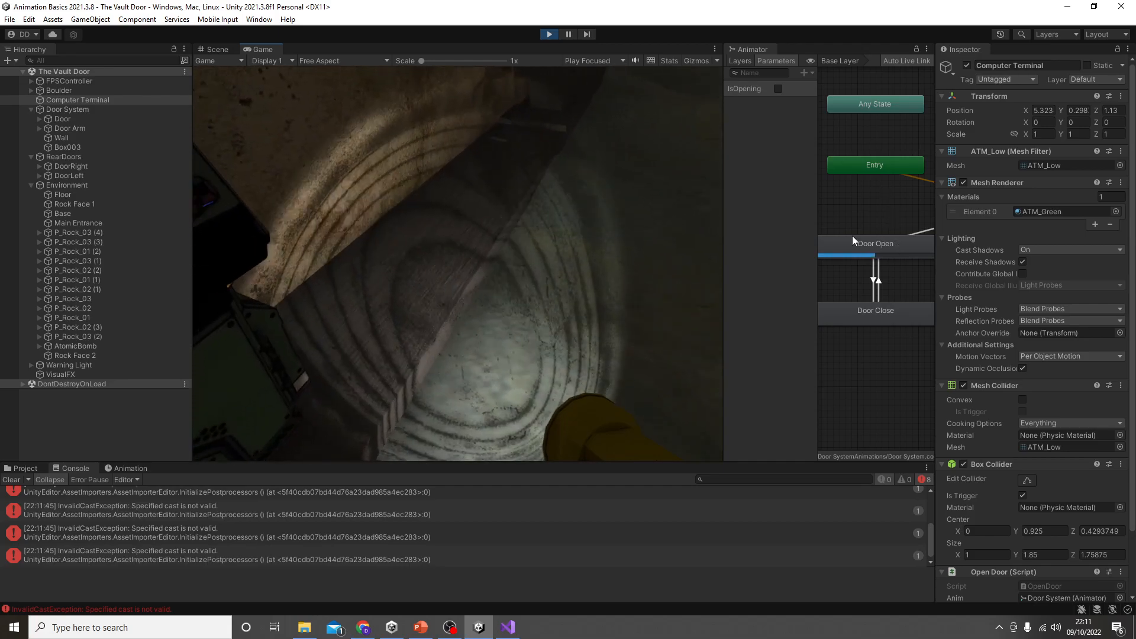
key("s")
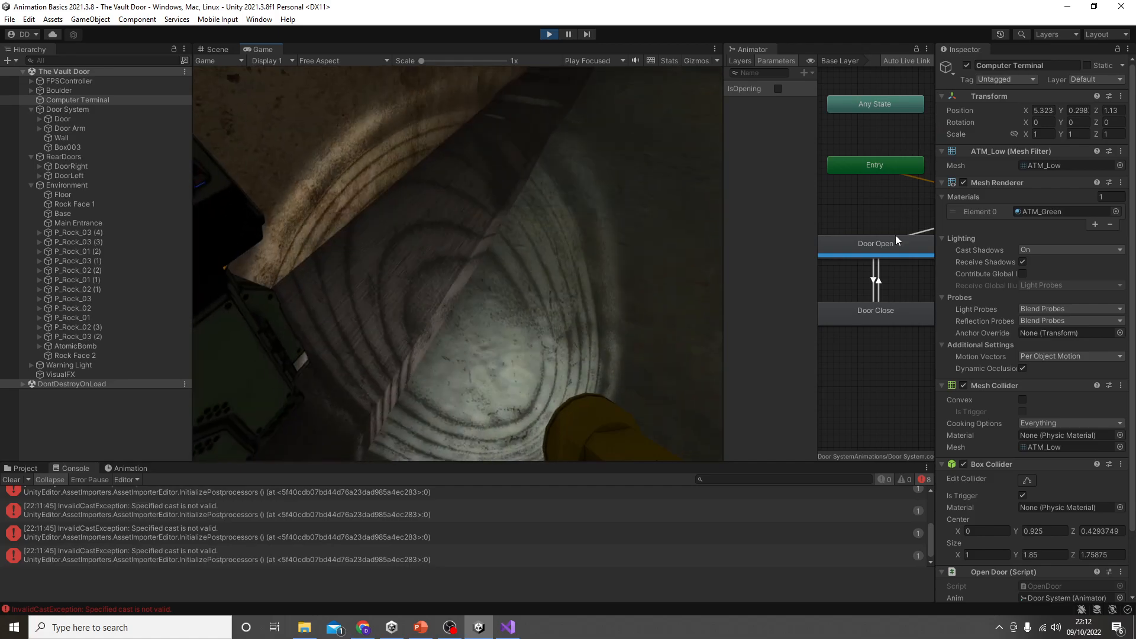
Step: Select the Door Open to Door Close transition to examine its exit time and condition during play, and stop the game
left_click(889, 244)
left_click(877, 282)
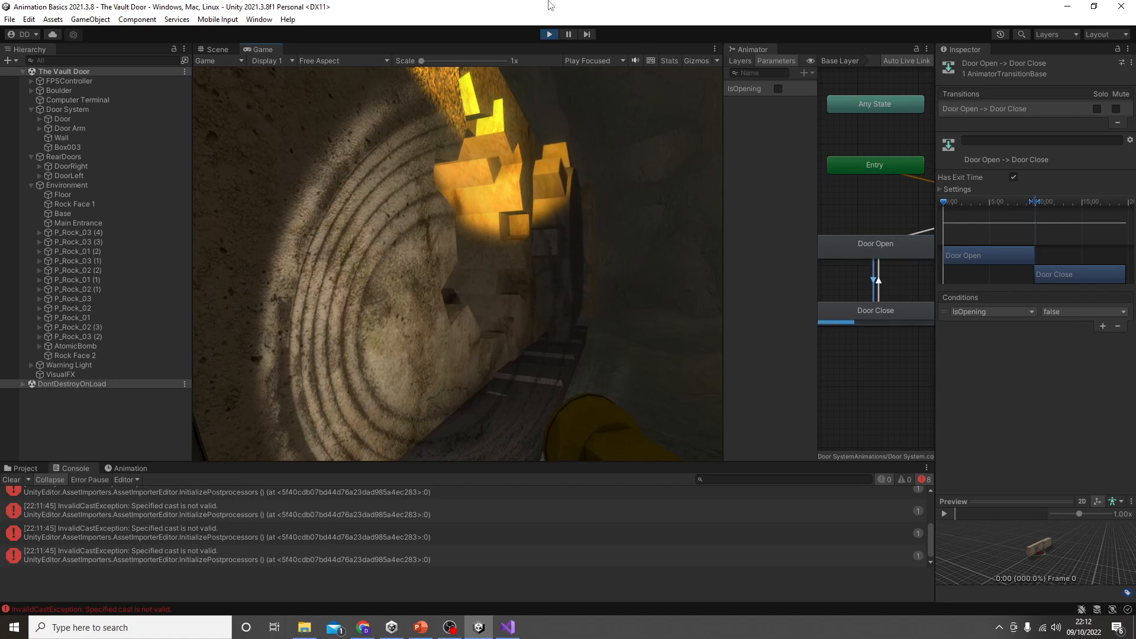
mouse_move(957, 201)
left_mouse_down()
mouse_move(981, 202)
mouse_move(971, 201)
left_mouse_up()
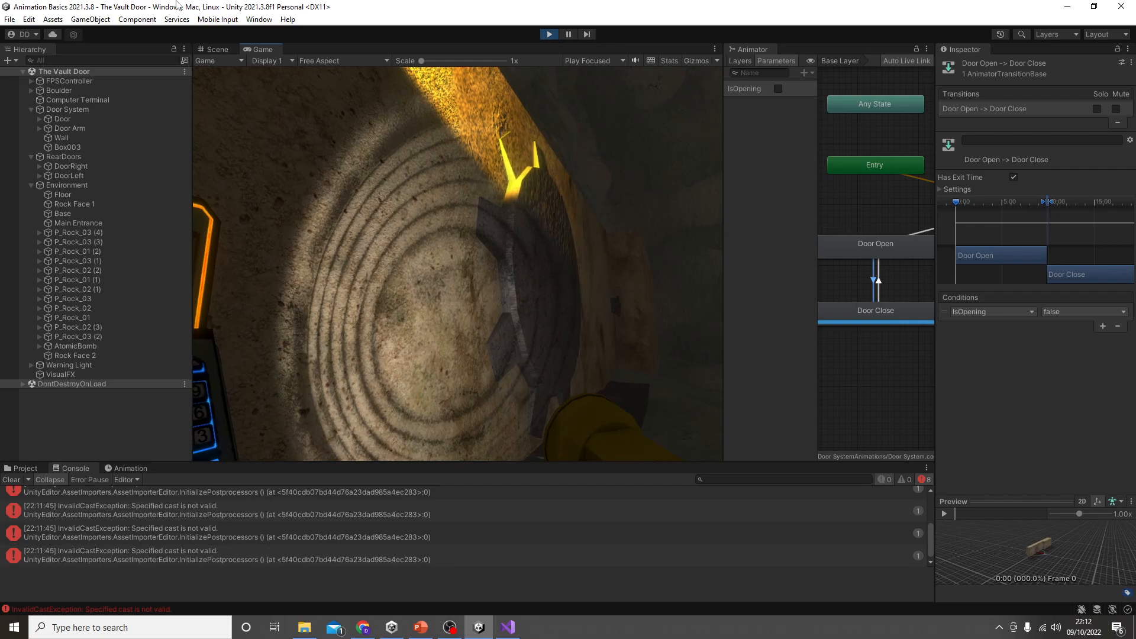
left_click(550, 34)
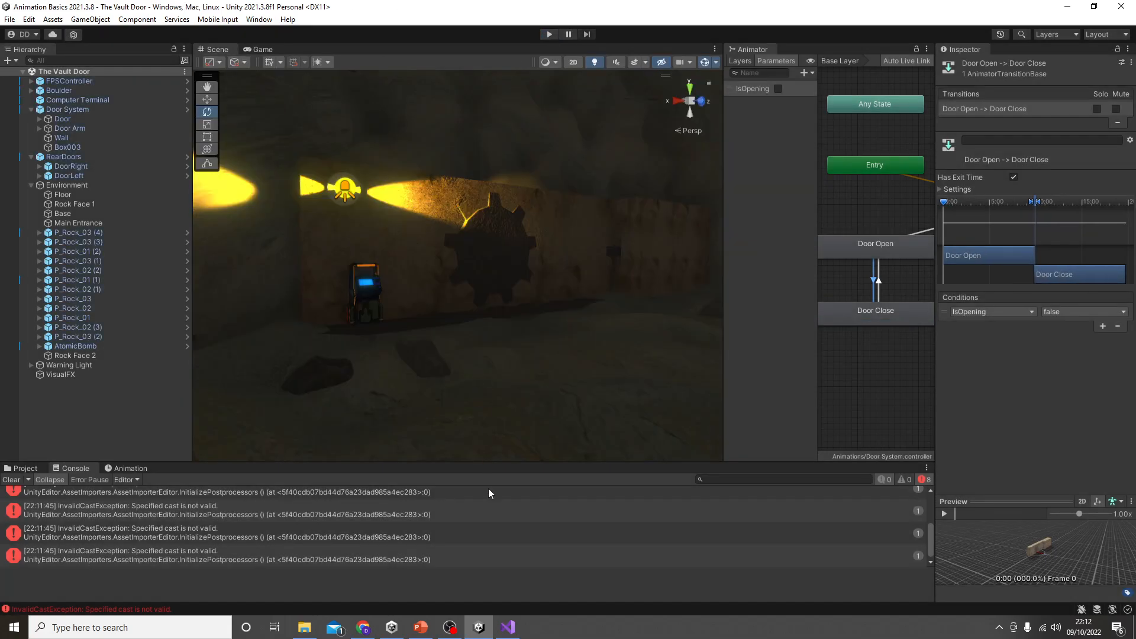
Step: Switch to Visual Studio to review the OpenDoor script, and return to Unity
left_click(507, 627)
left_click(381, 540)
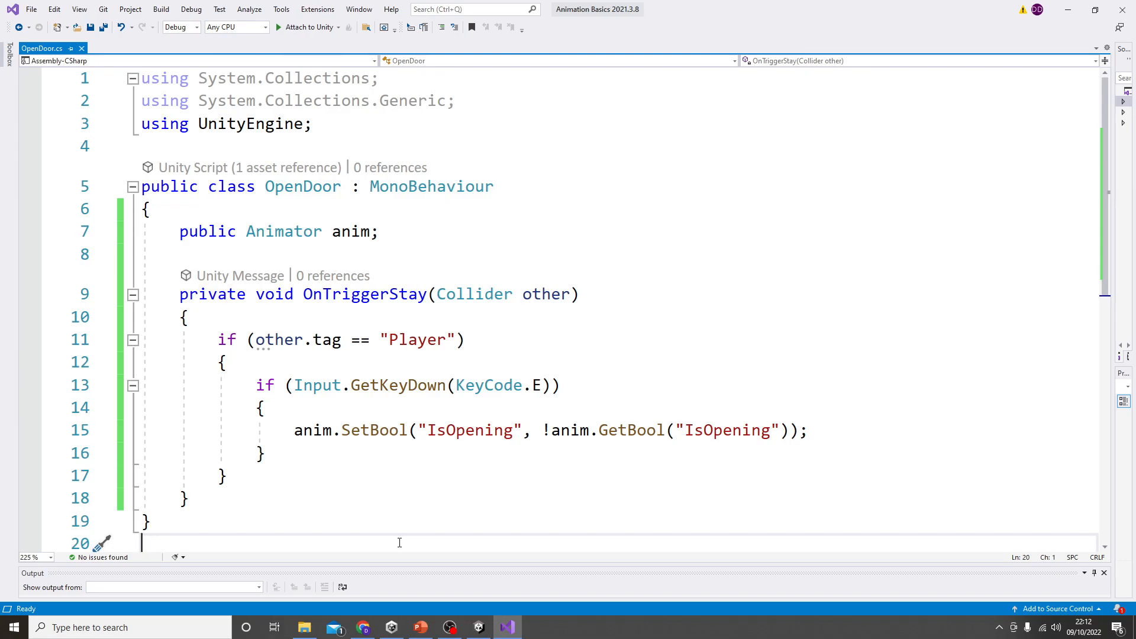
key("alt+Tab")
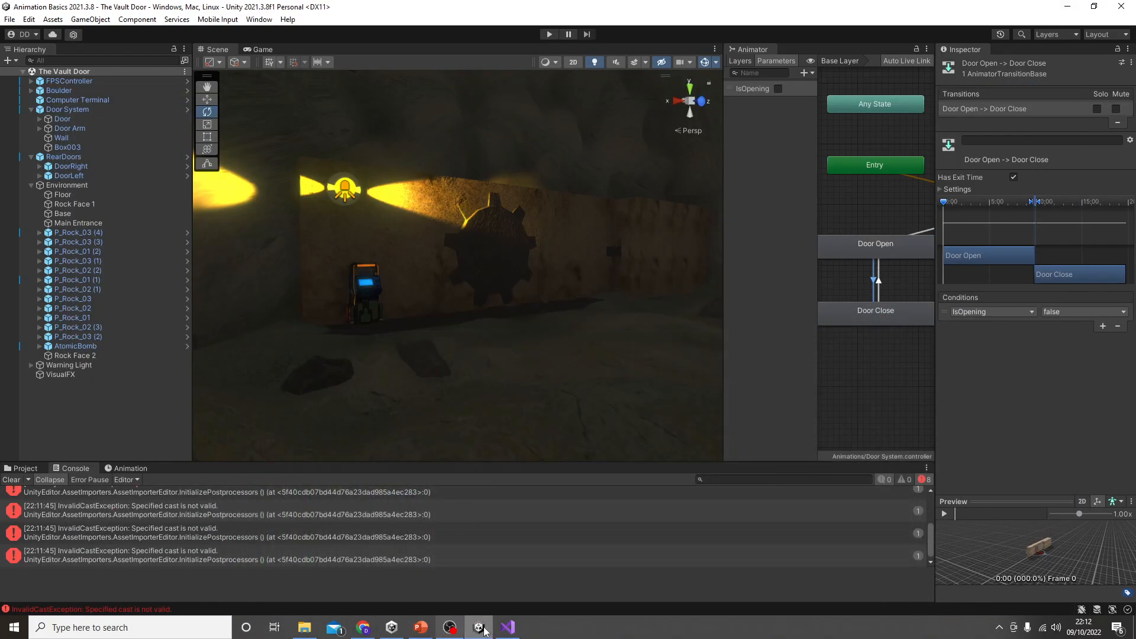
Step: Switch to the PowerPoint key features slide, strike through item 3 including its Added Bonus text, and return to Unity
left_click(420, 627)
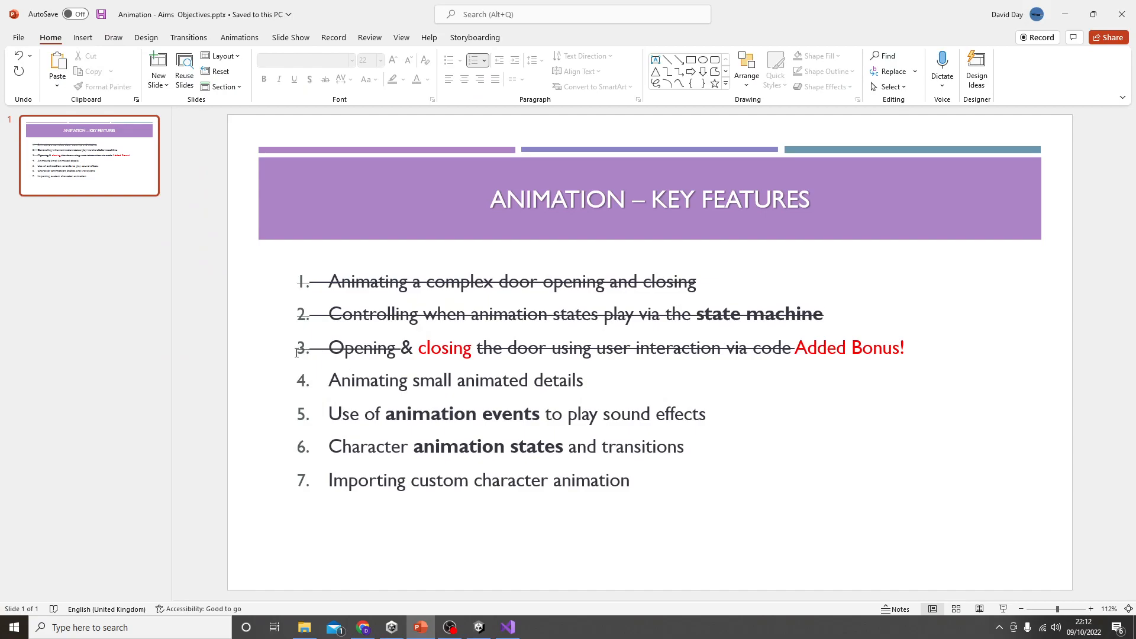
left_click(297, 353)
left_click_drag(300, 352, 900, 331)
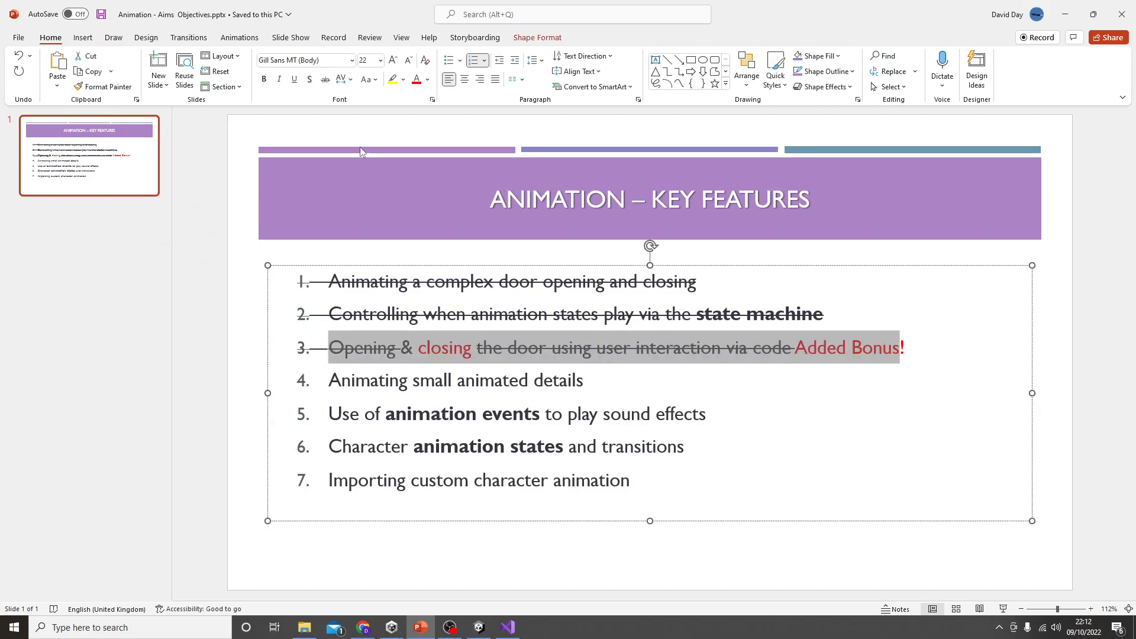
left_click(325, 80)
left_click(325, 80)
left_click(242, 463)
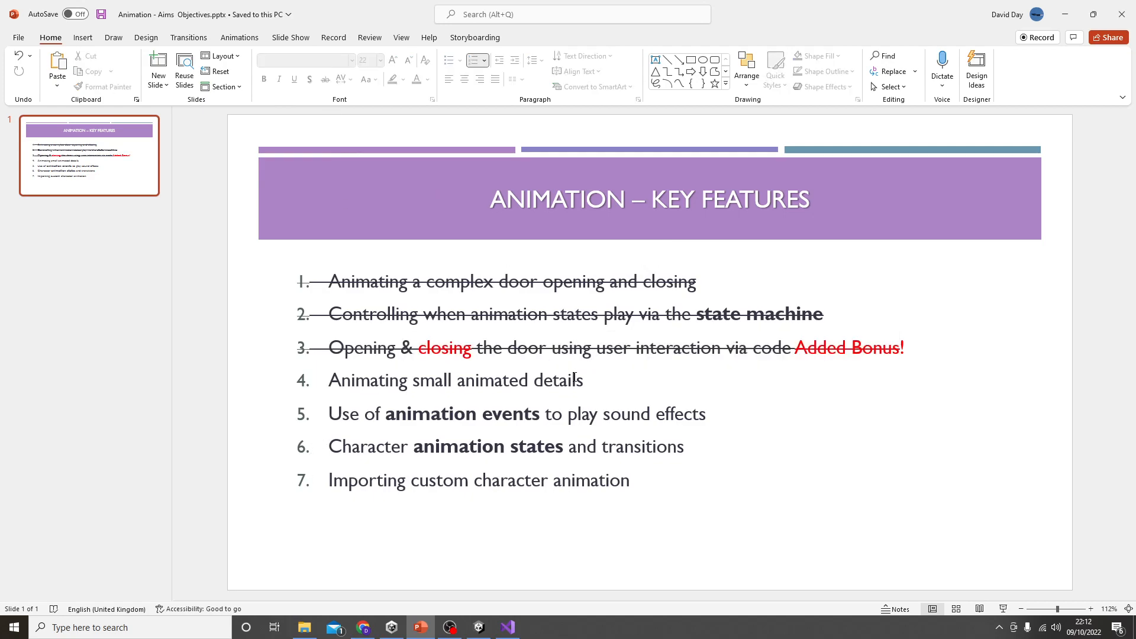
left_click(1065, 14)
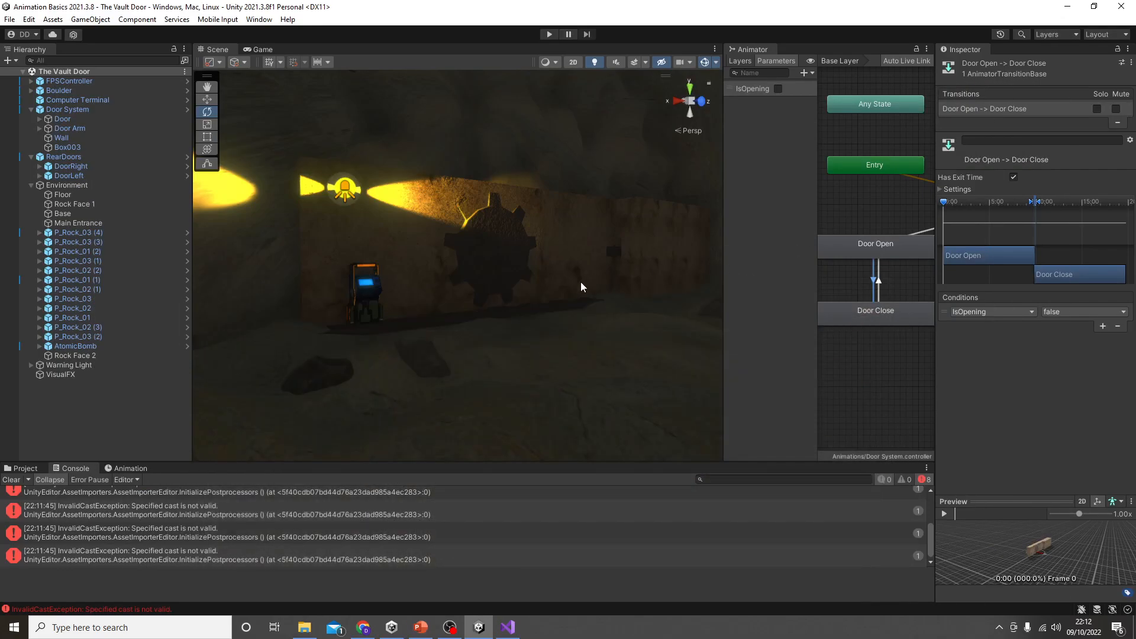
Step: Dock the Animator window alongside the Scene and Game views, and bring the Scene view back to the front
left_click_drag(767, 51, 419, 71)
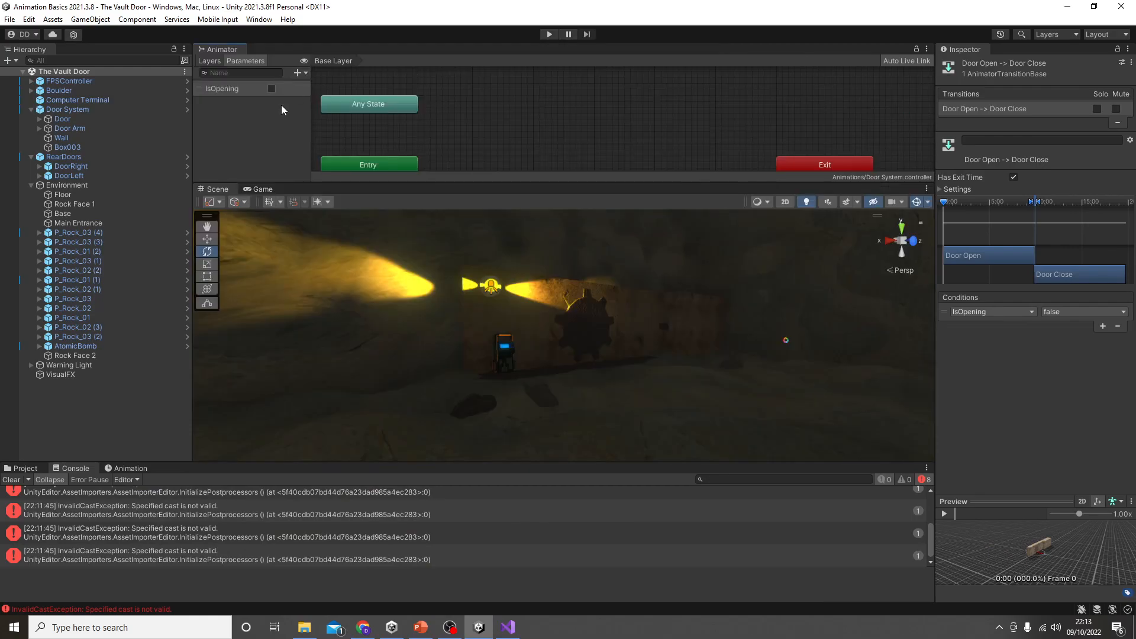
left_click_drag(226, 52, 315, 193)
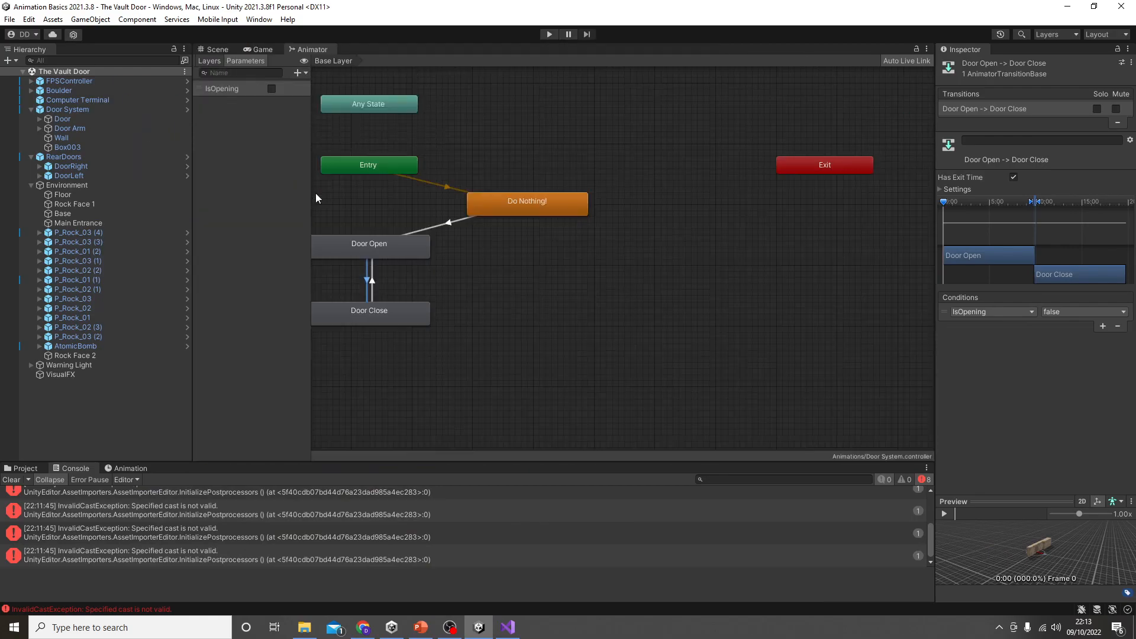
left_click(217, 49)
Step: Select the Warning Light parent object above the computer terminal to examine its child objects, and show the project assets
right_click_drag(408, 259, 511, 205)
key("a")
key("w")
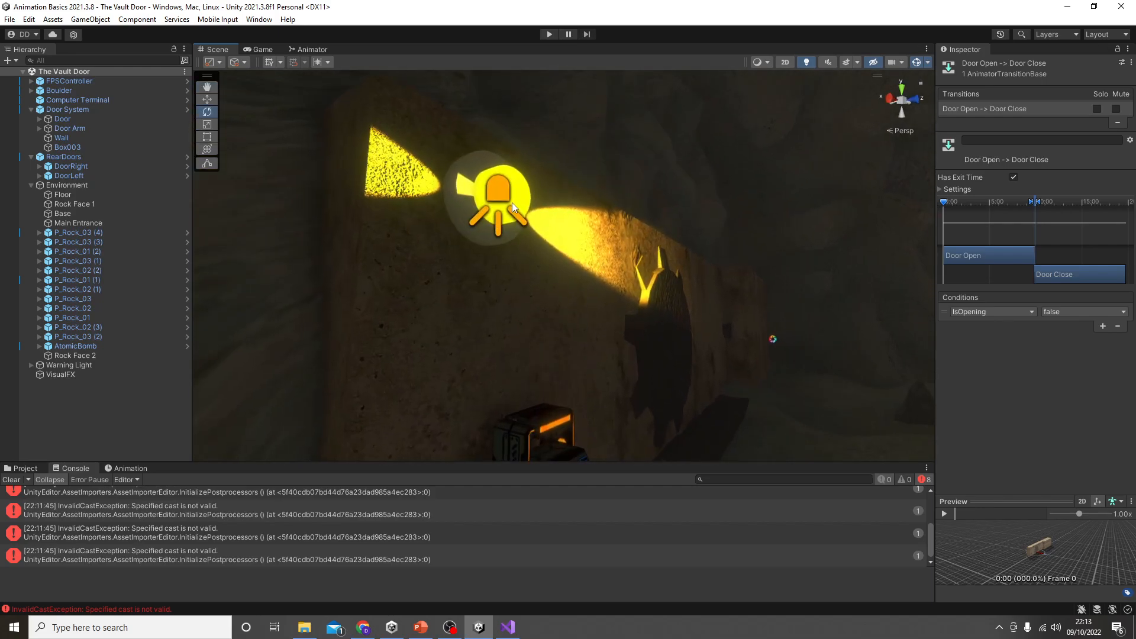
left_click(516, 196)
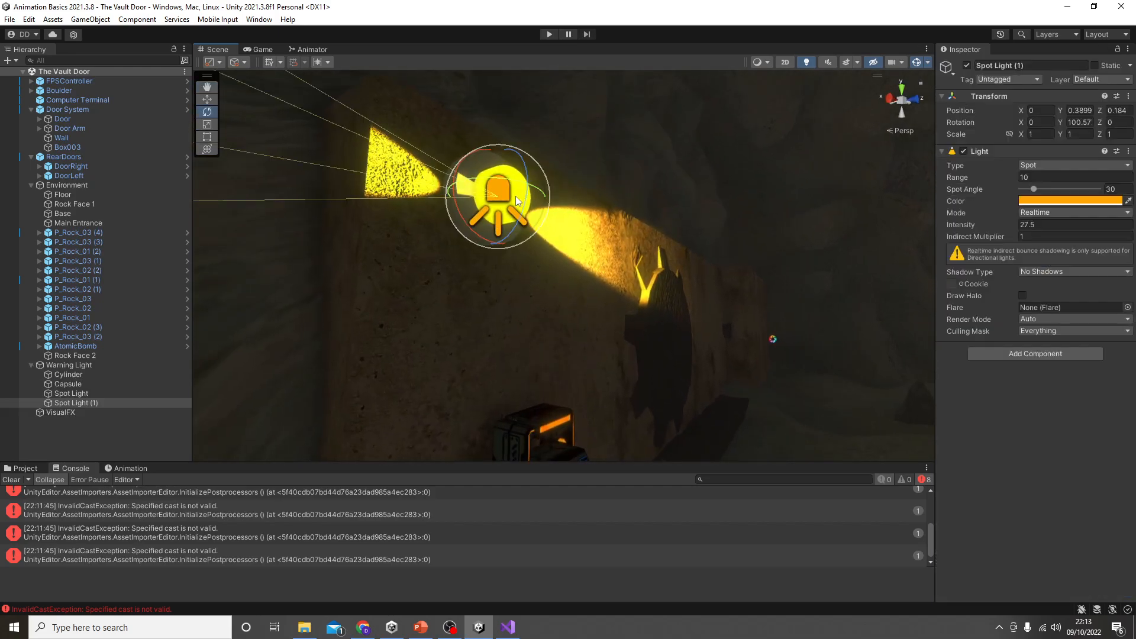
left_click(91, 364)
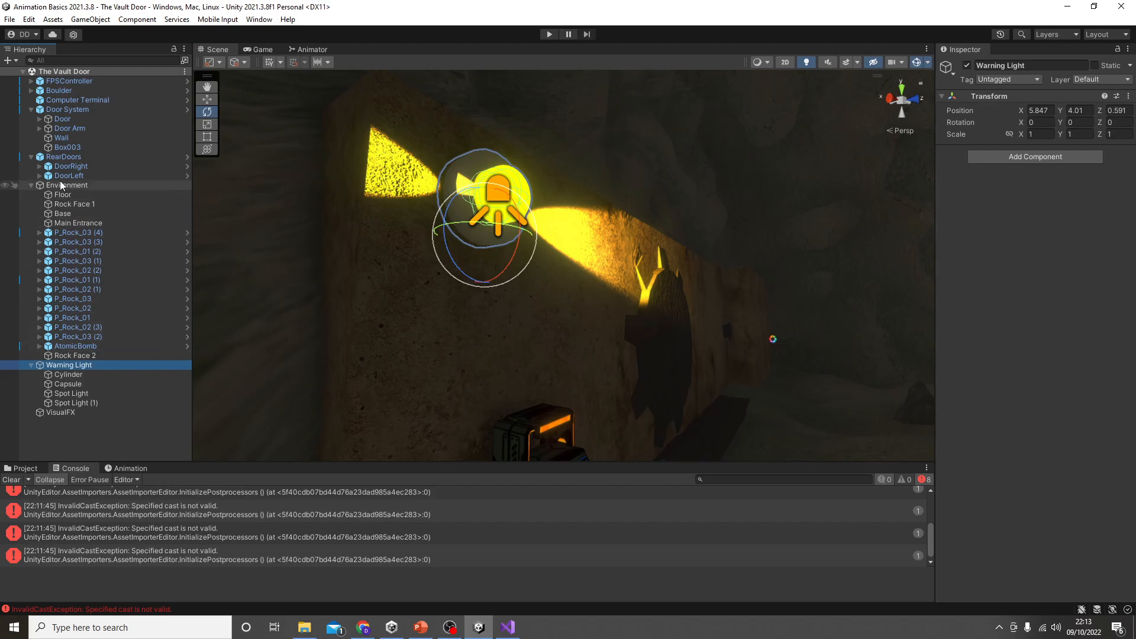
left_click(31, 186)
left_click(31, 185)
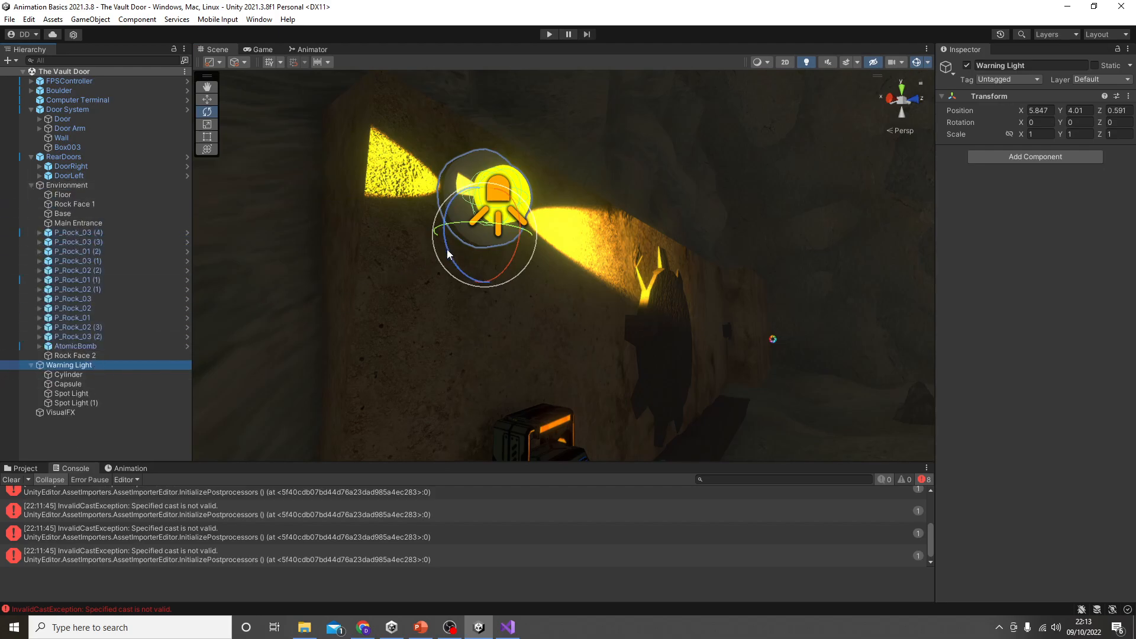
left_click(26, 468)
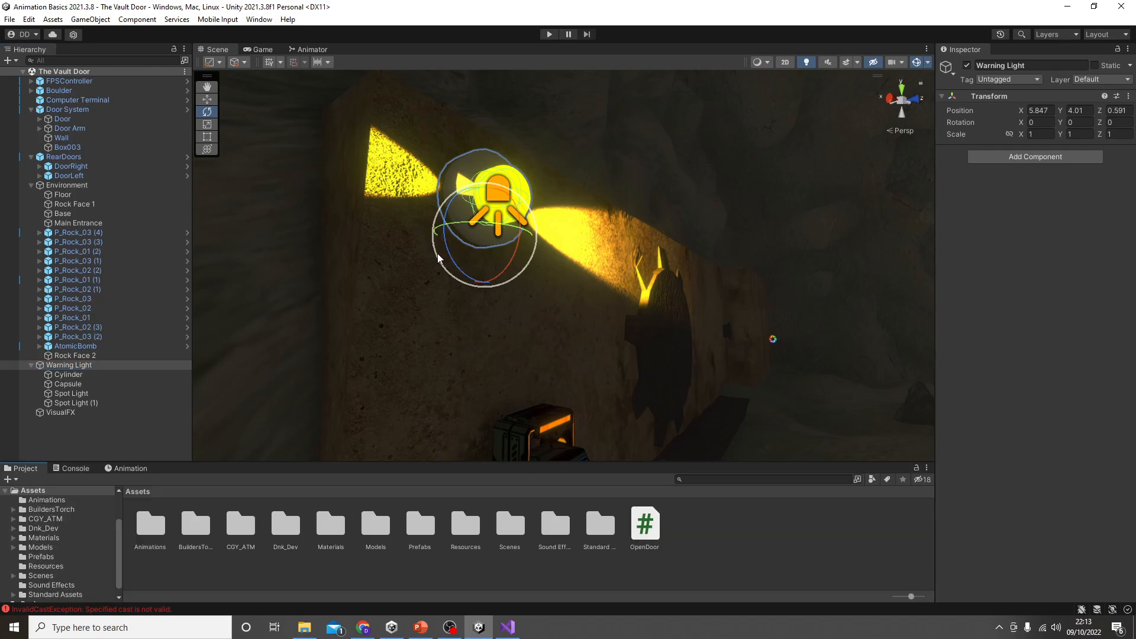
Step: Try rotating the Warning Light parent about its pivot, and undo each rotation
left_click_drag(448, 258, 465, 309)
key("ctrl+z")
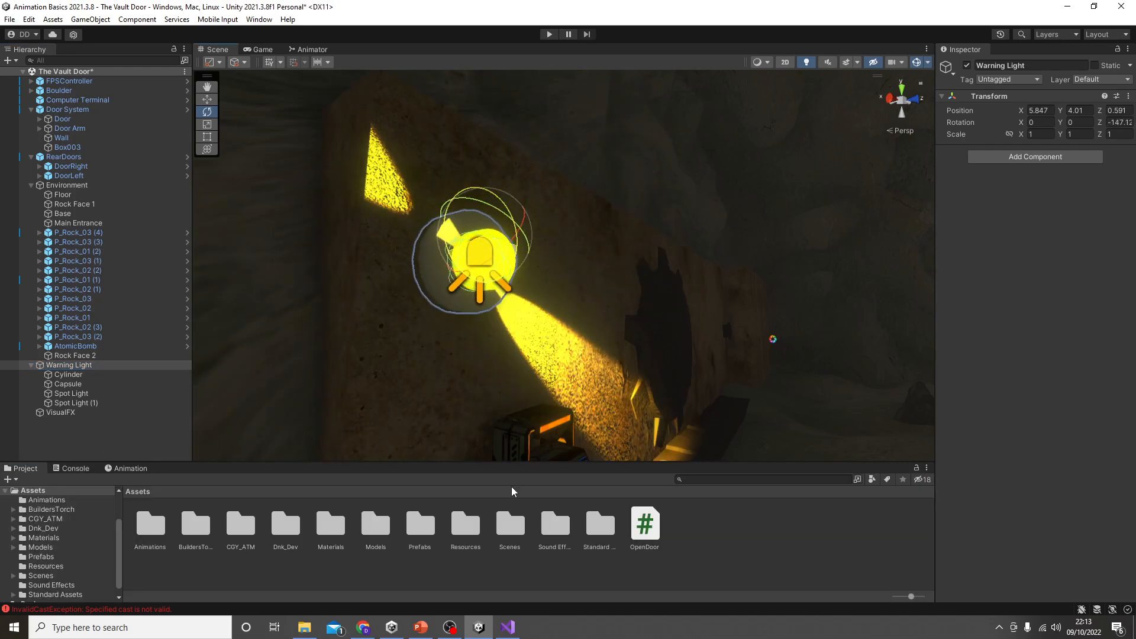
left_click(69, 374)
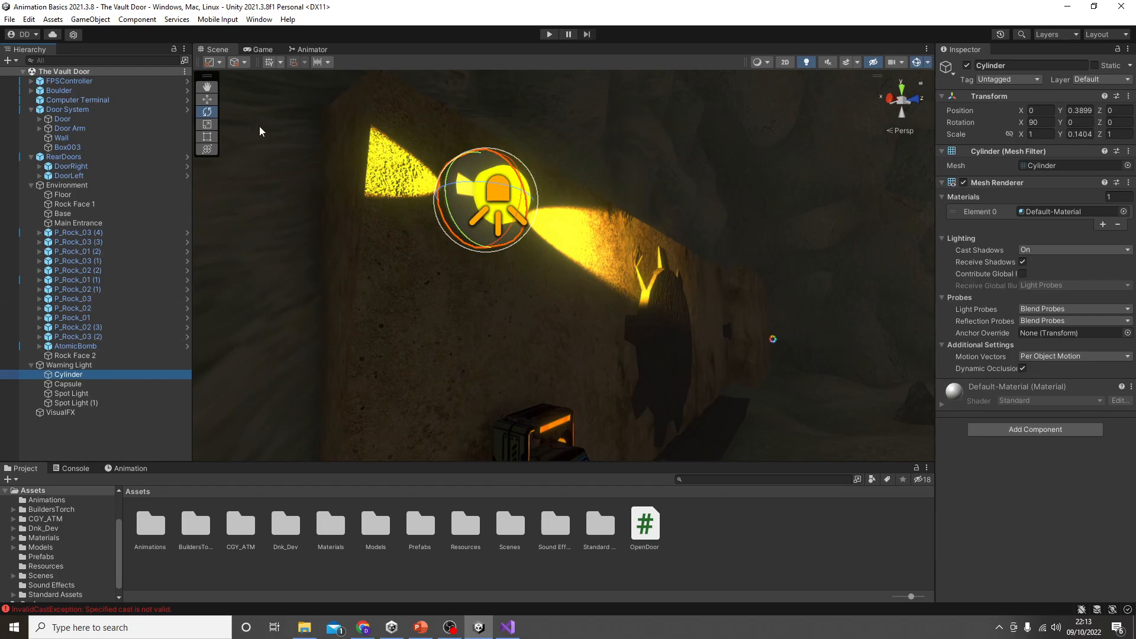
left_click(68, 365)
left_click_drag(452, 246, 981, 63)
key("ctrl+z")
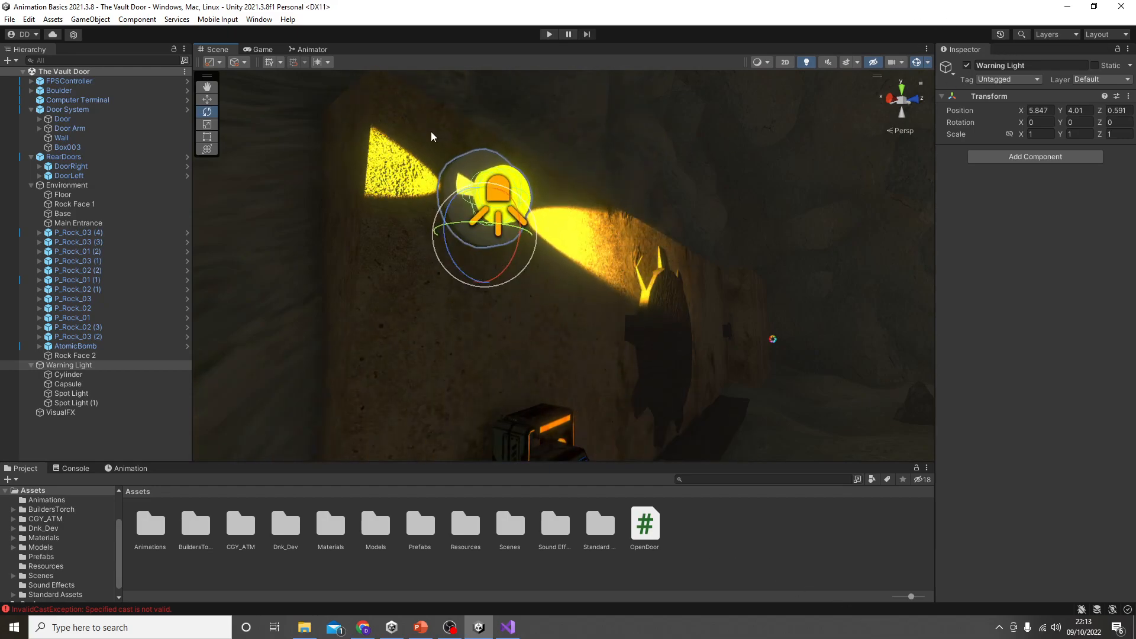
Step: Set the tool handle rotation to Global, test-rotate the Warning Light parent, and undo the rotation
left_click(244, 62)
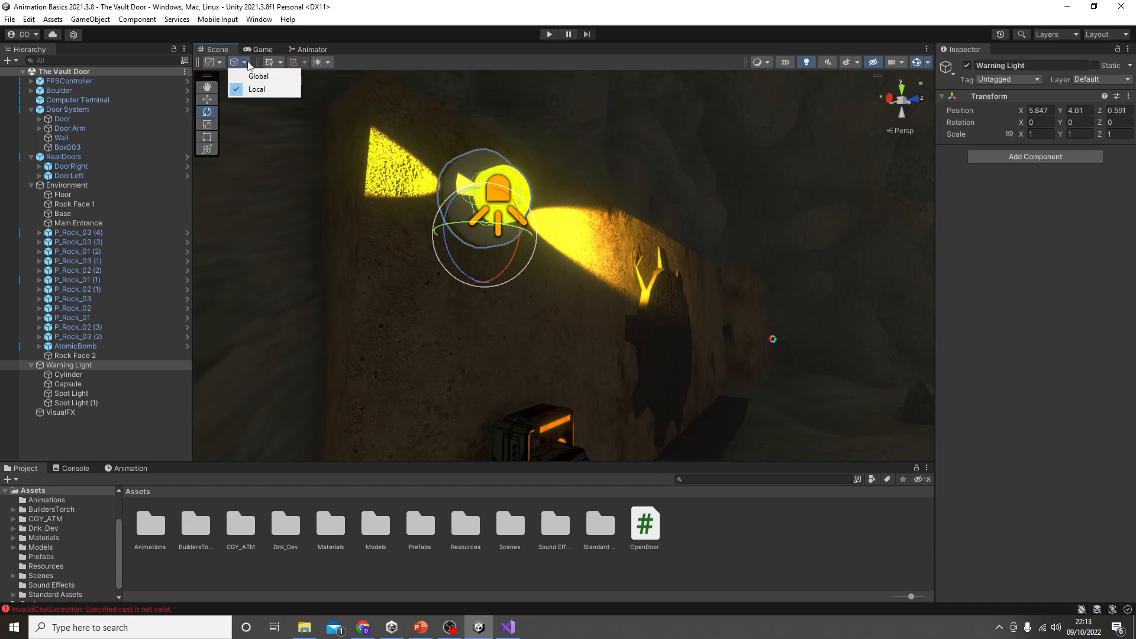
left_click(259, 76)
left_click_drag(455, 209, 497, 317)
key("ctrl+z")
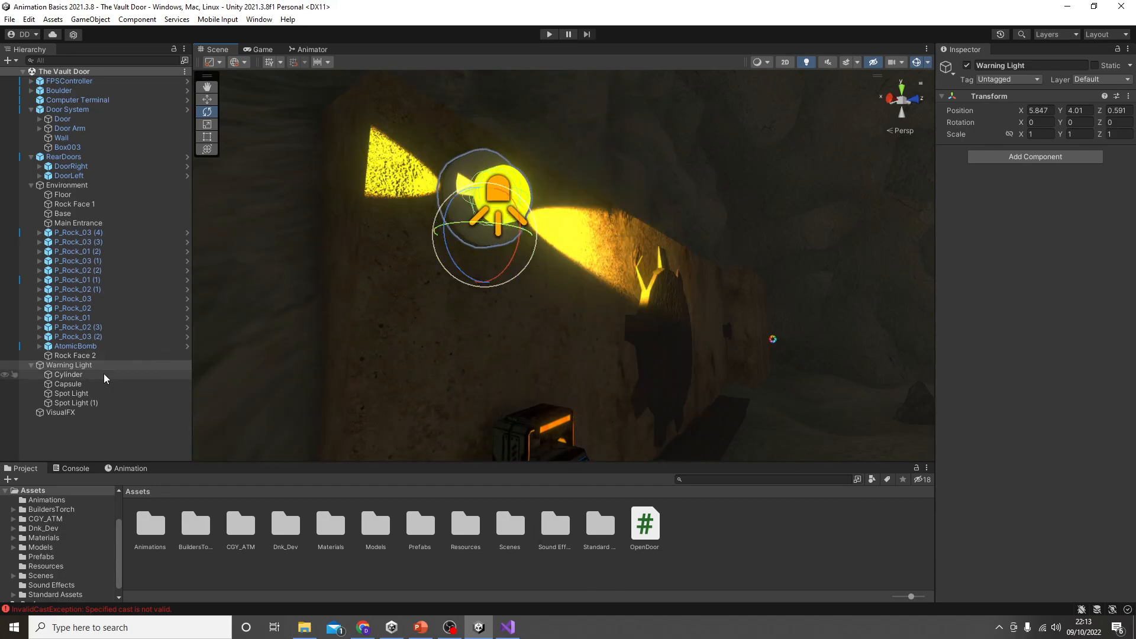
Step: Select the Cylinder inside Warning Light, test-rotate it about its own centre, and undo the rotation
left_click(105, 375)
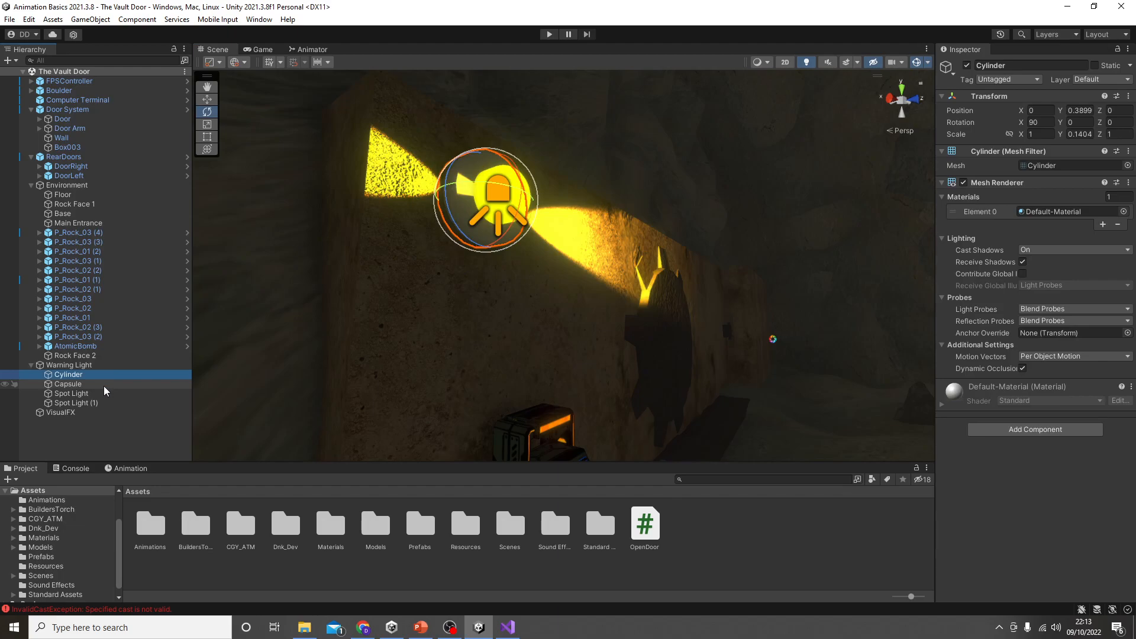
left_click(105, 384)
left_click(104, 375)
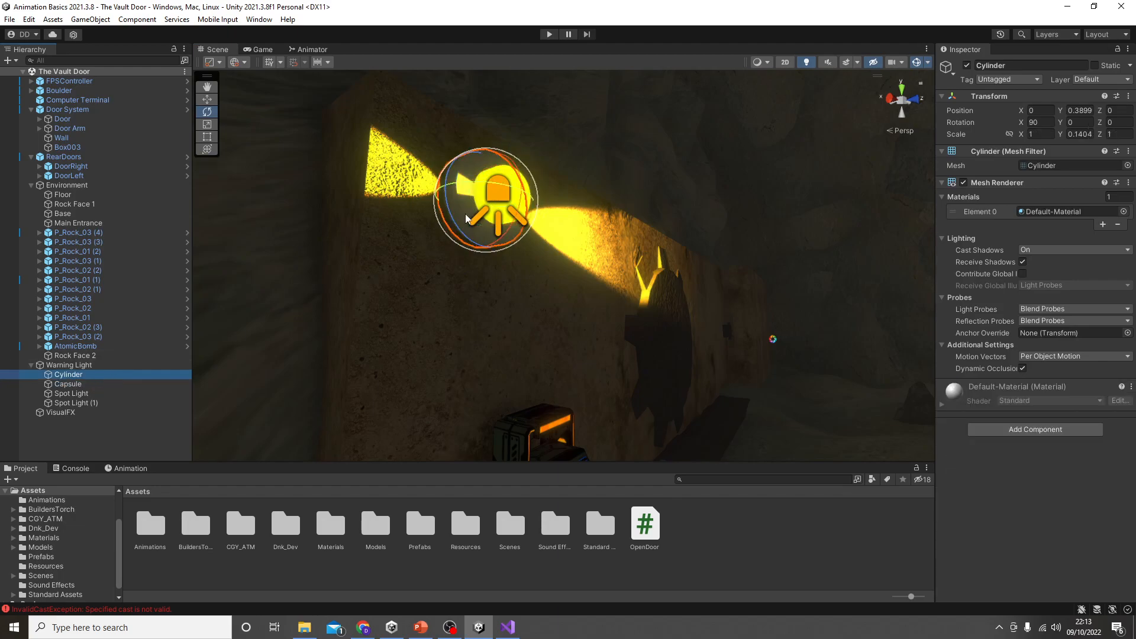
left_click_drag(473, 214, 667, 536)
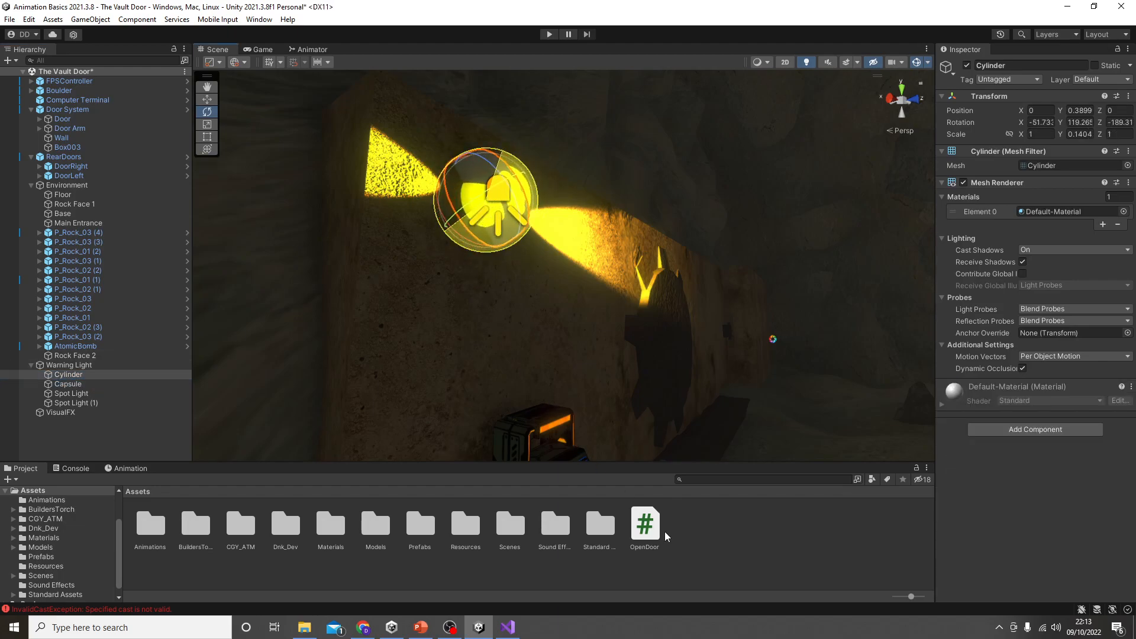
key("ctrl+z")
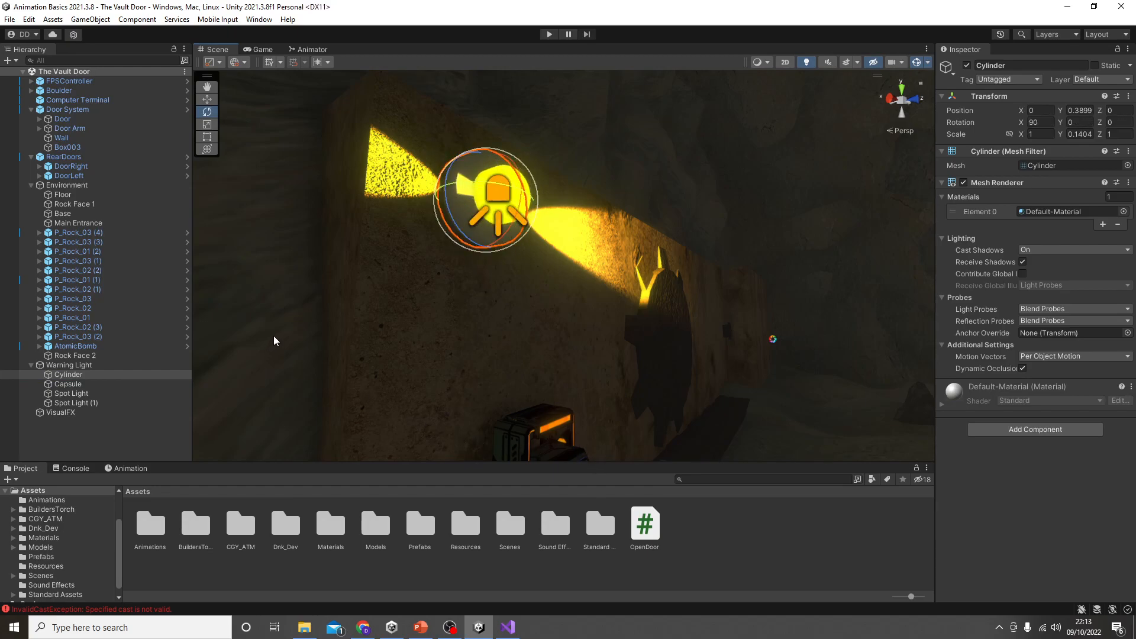
Step: Parent the Capsule, Spot Light and Spot Light (1) to the Cylinder inside Warning Light
right_click_drag(274, 341, 335, 375)
left_click(74, 384)
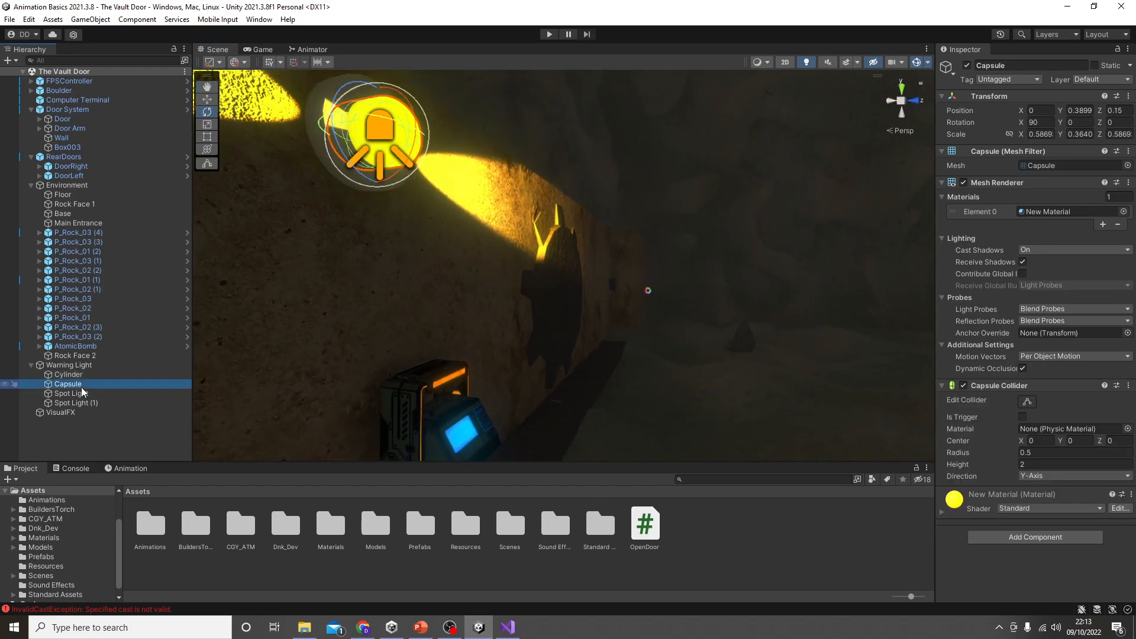
left_click(70, 393, "ctrl")
left_click(76, 403, "ctrl")
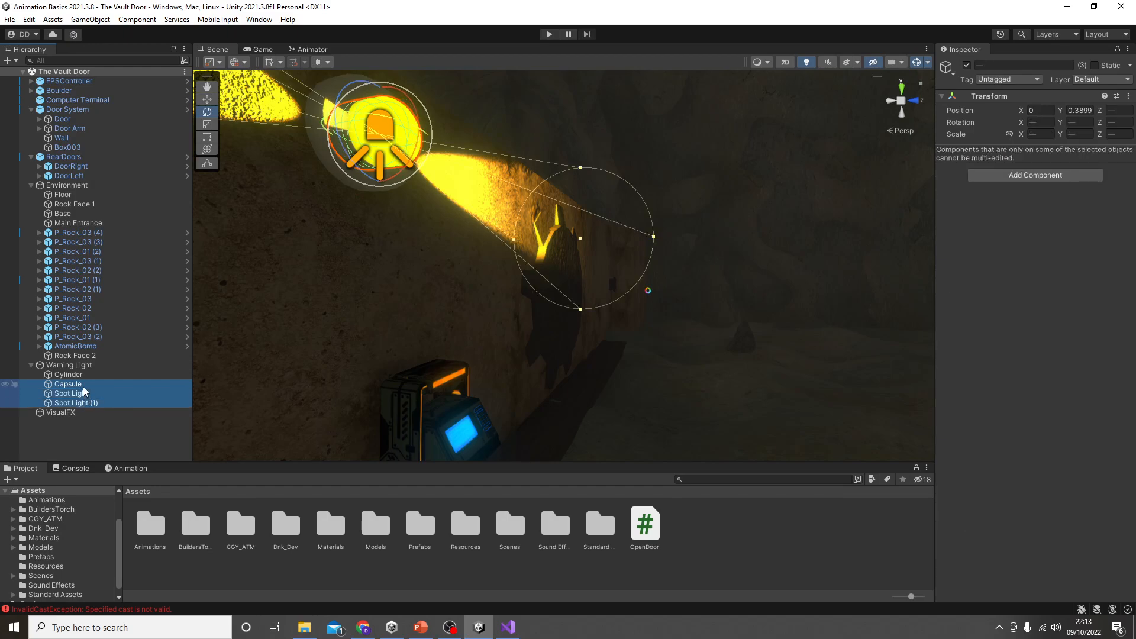
left_click_drag(84, 390, 86, 377)
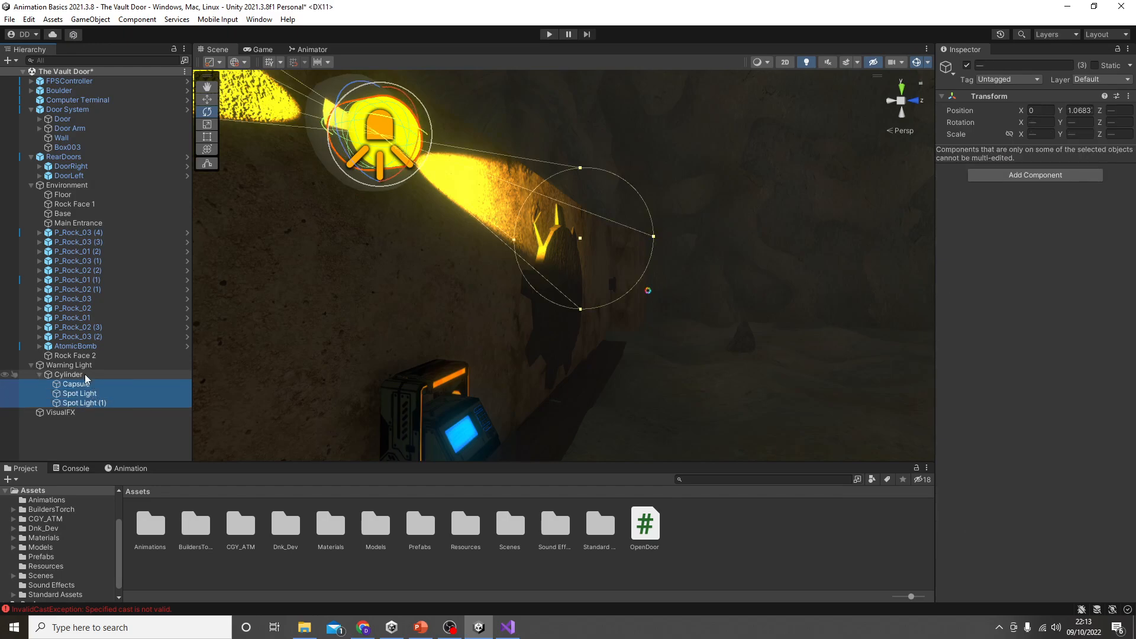
Step: Test-rotate the Cylinder with its children, undo back past the parenting, and parent the Capsule and both spot lights to the Cylinder again
left_click(337, 173)
left_click_drag(337, 173, 489, 390)
right_click_drag(505, 355, 451, 339)
key("ctrl+z")
key("ctrl+z")
key("ctrl+z")
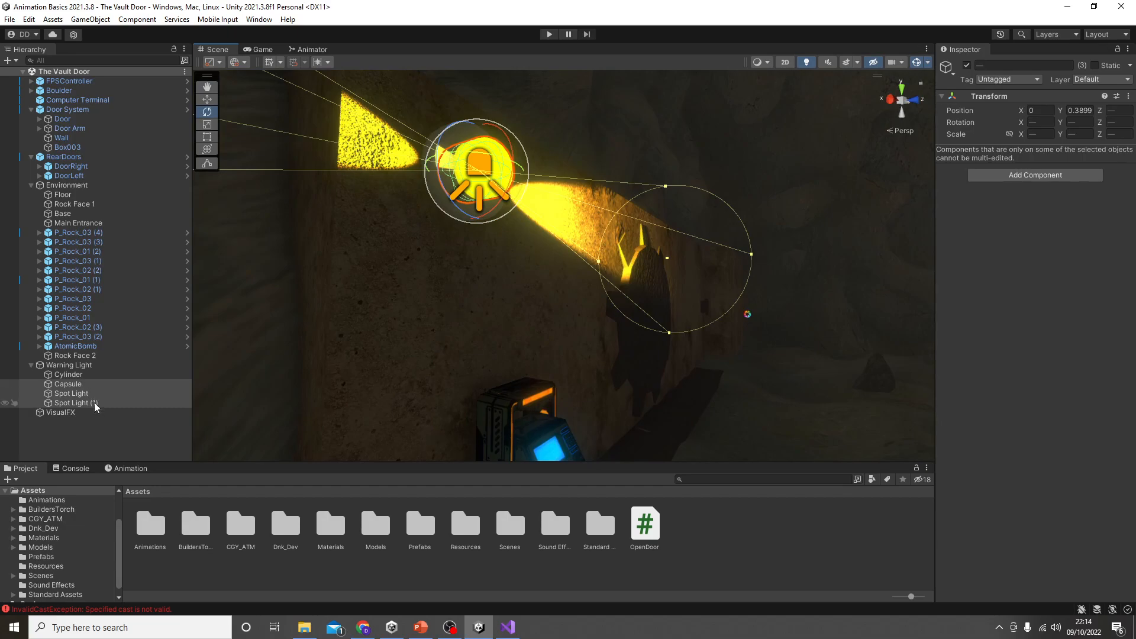
left_click_drag(79, 387, 80, 376)
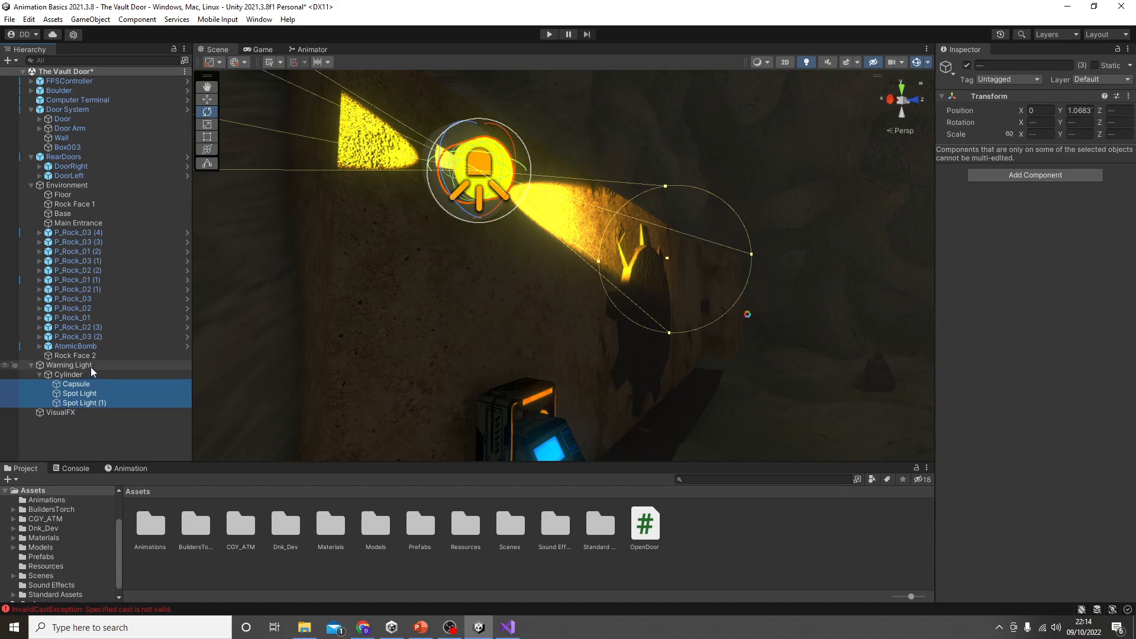
Step: Create an animation clip named Spot Light in the Animations folder for Warning Light, and start keyframe recording
left_click(69, 367)
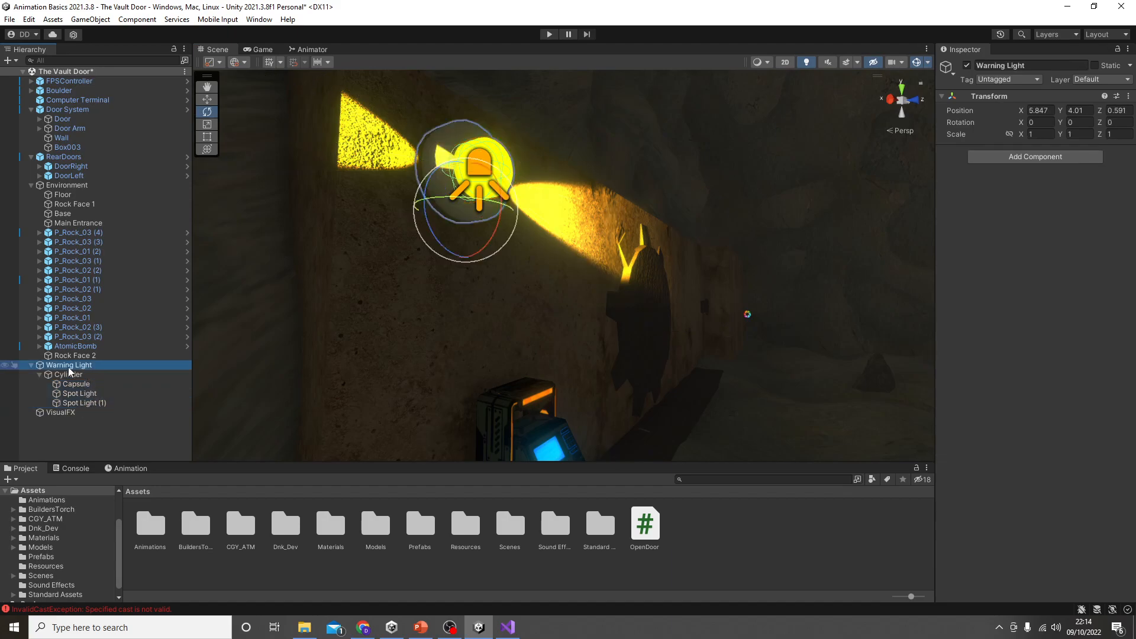
left_click(130, 469)
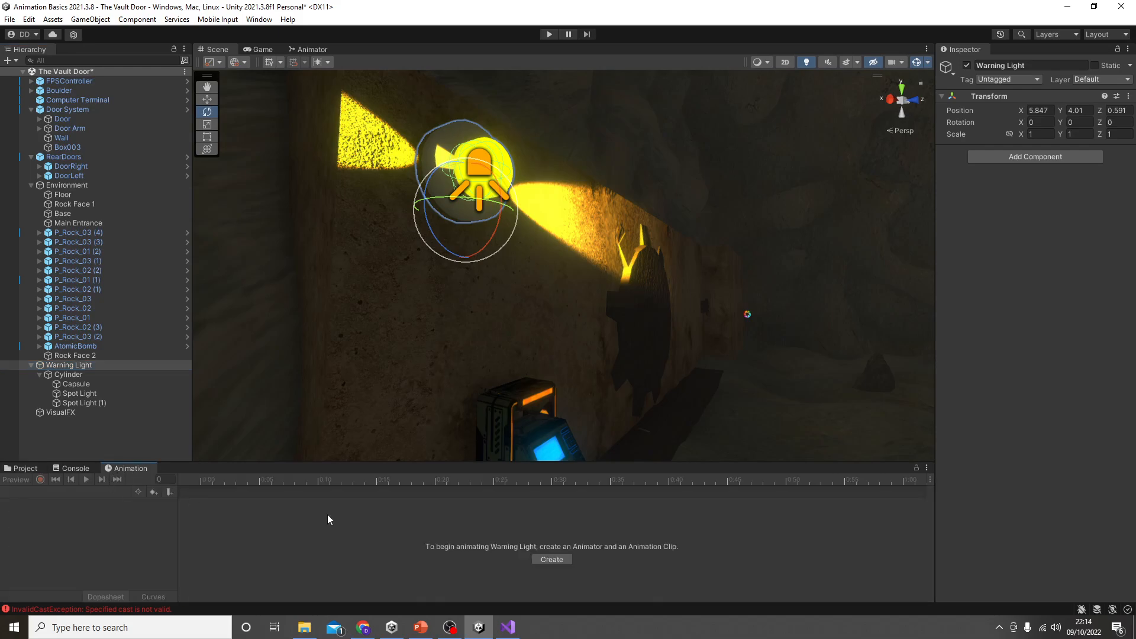
left_click(556, 559)
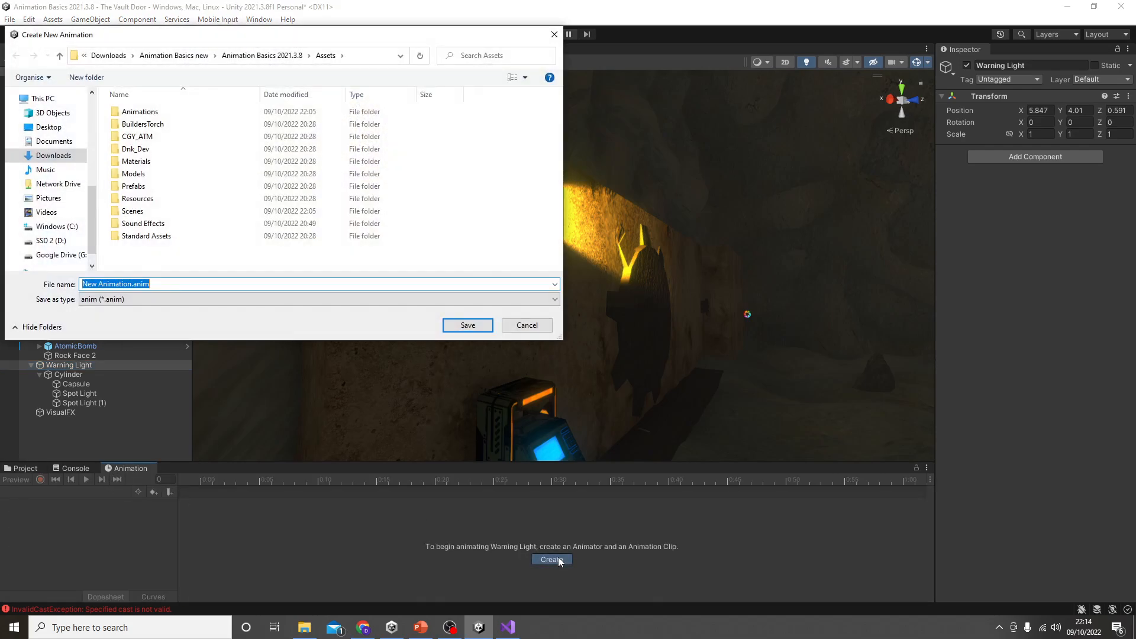
type("Spot Light")
double_click(140, 111)
left_click(468, 325)
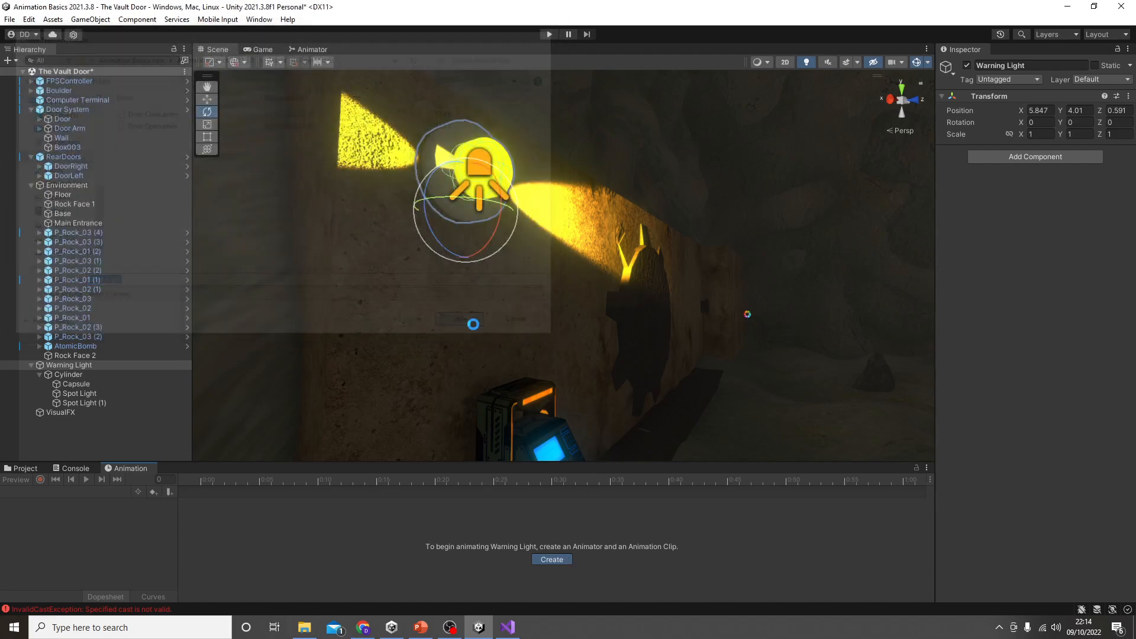
left_click(40, 480)
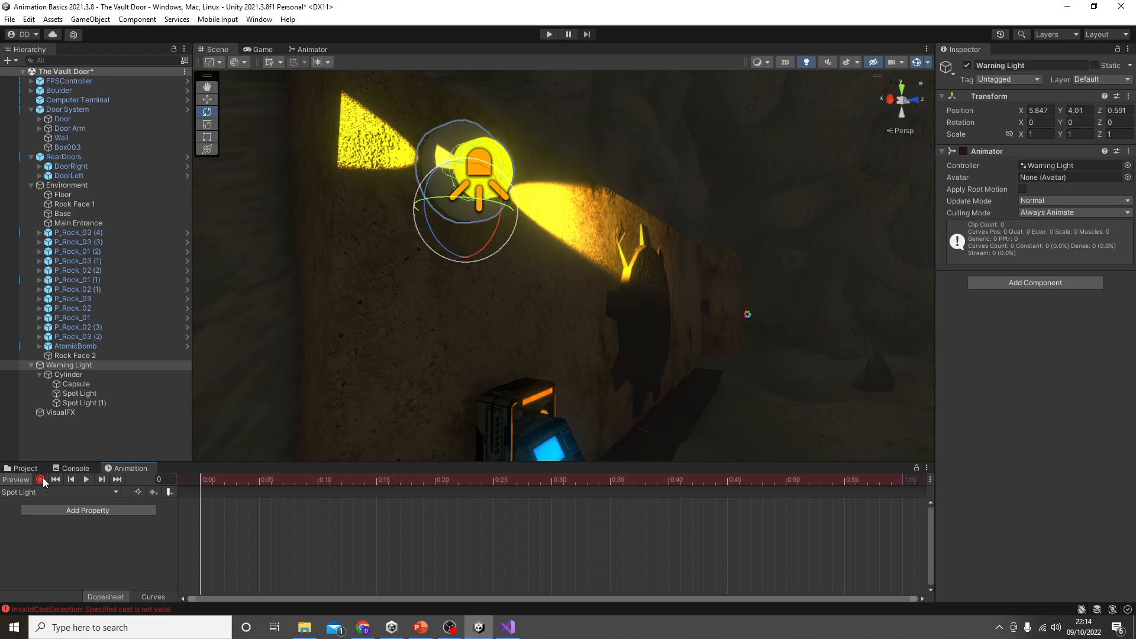
Step: Try keying the Cylinder's Z rotation to 360 at frame 30, scrub through the rotation, and undo the keyframes
left_click_drag(235, 482, 459, 500)
left_click(88, 374)
left_click_drag(432, 189, 555, 481)
key("ctrl+z")
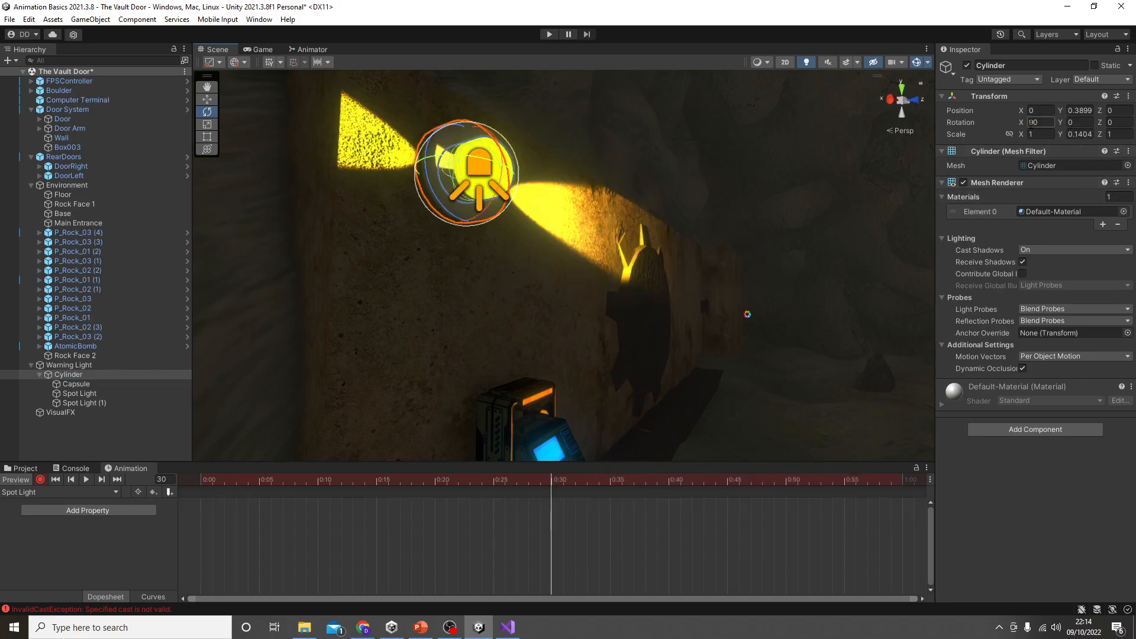
left_click_drag(1020, 122, 1030, 122)
key("ctrl+z")
type("360")
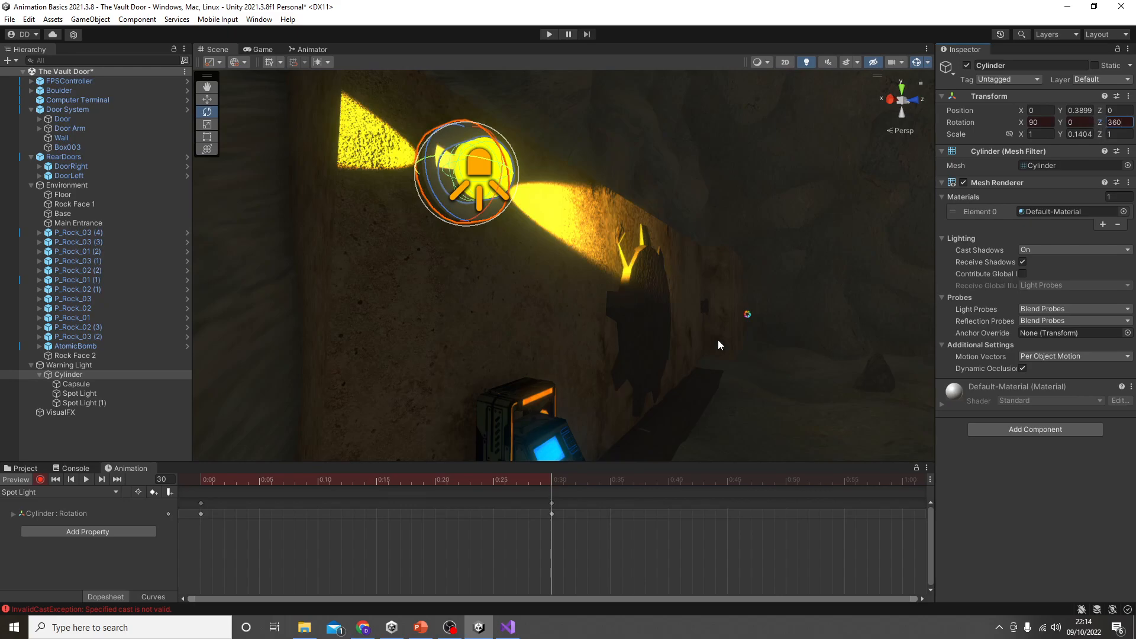
left_click_drag(544, 477, 127, 507)
key("ctrl+z")
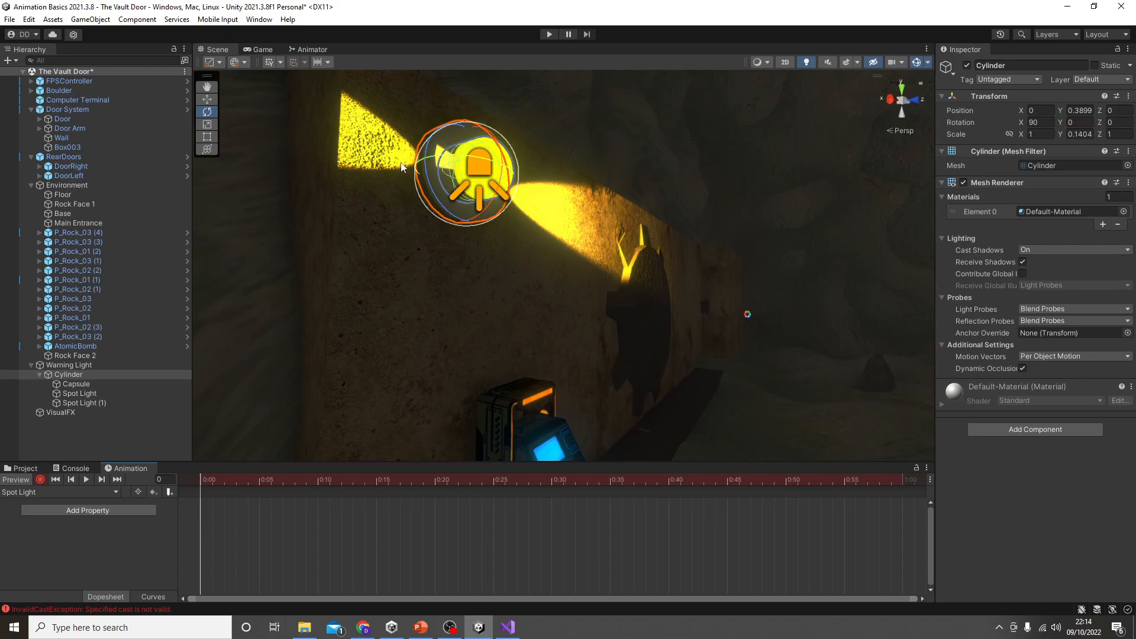
Step: Record a full turn of the Cylinder to about -360 degrees on Z at frame 30, and scrub the timeline to preview it
left_click_drag(539, 479, 551, 484)
left_click_drag(441, 208, 713, 44)
left_click_drag(448, 491, 95, 506)
left_click_drag(202, 503, 581, 537)
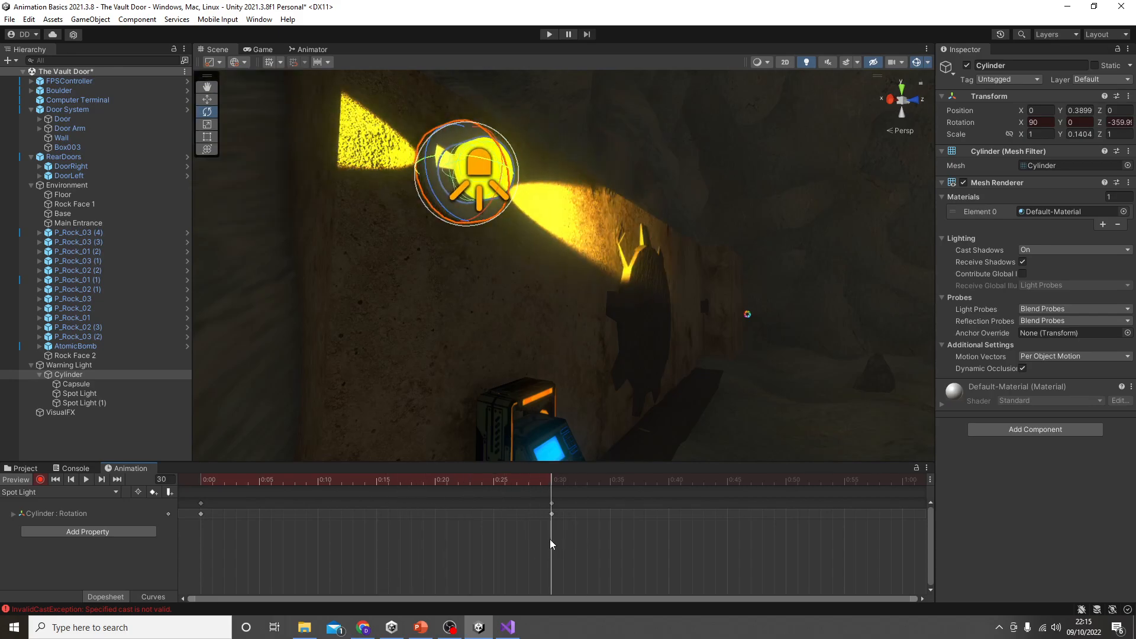
Step: Undo the full-turn keyframe at frame 30 and try keying the Cylinder's rotation in two stages at frames 15 and 30
key("ctrl+z")
left_click_drag(548, 482, 371, 497)
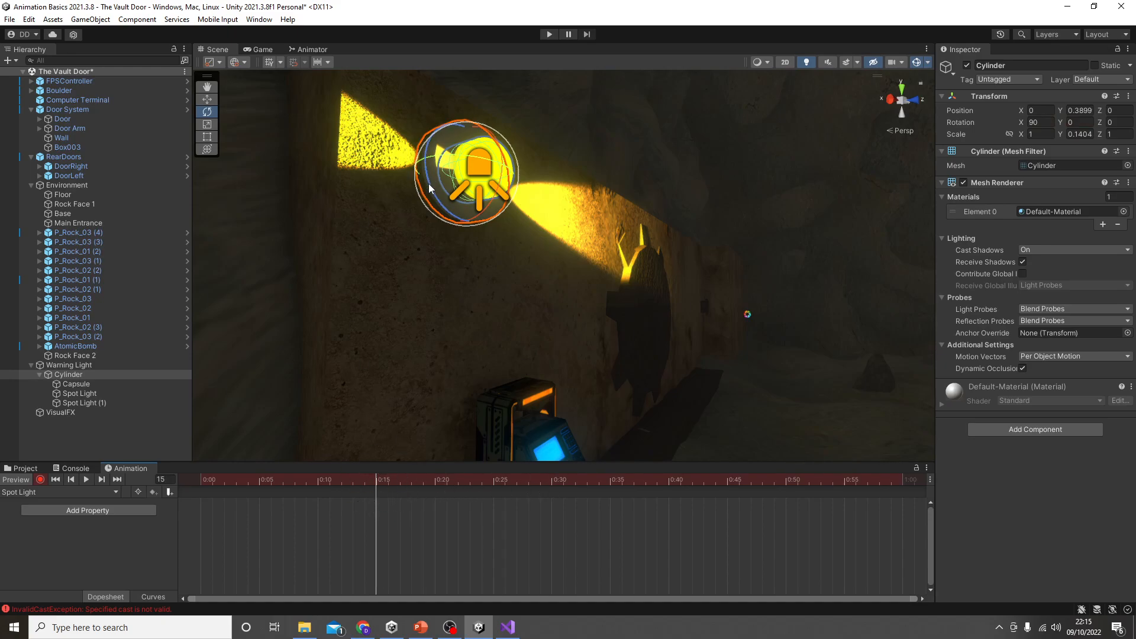
left_click_drag(430, 189, 551, 493)
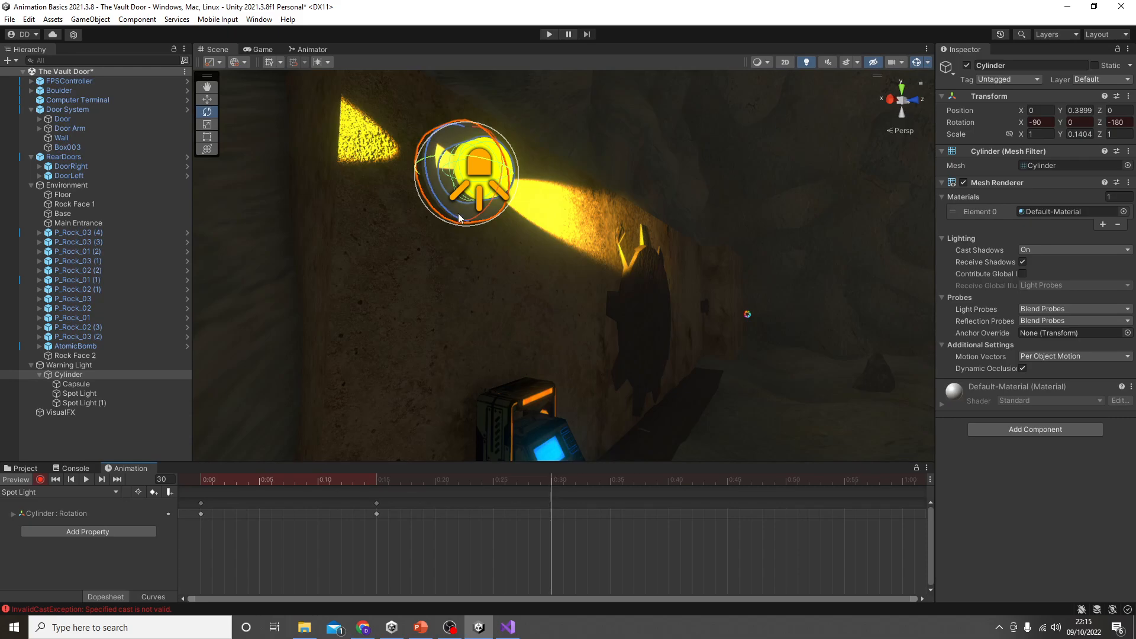
left_click_drag(447, 213, 535, 431)
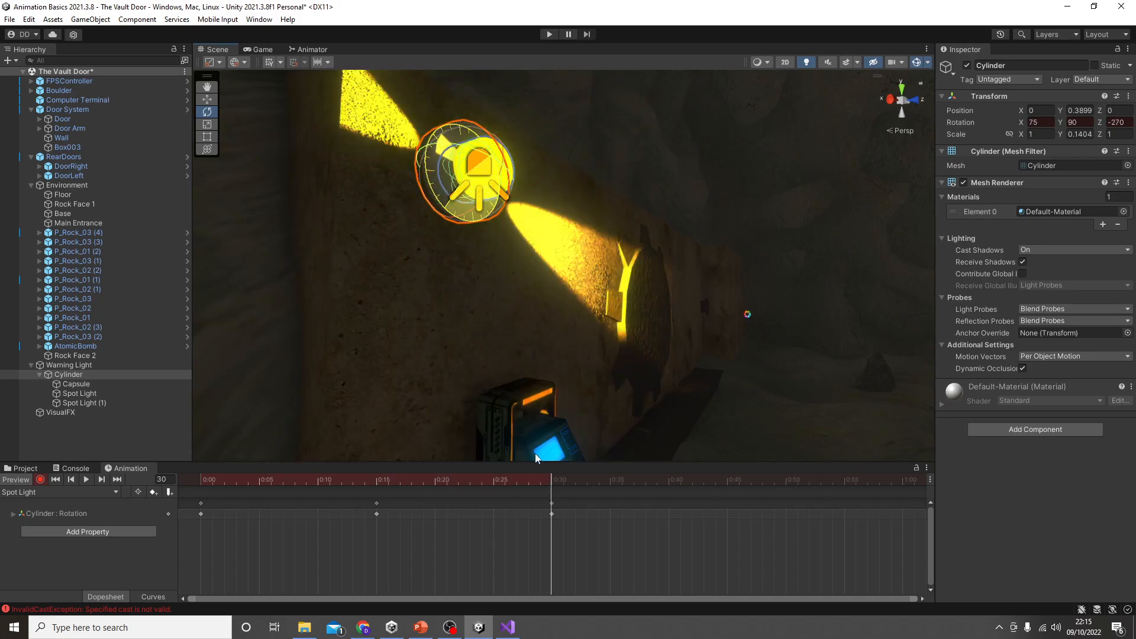
Step: Preview the Cylinder's rotation animation from frame 0, and return to the first frame
left_click_drag(531, 487, 98, 505)
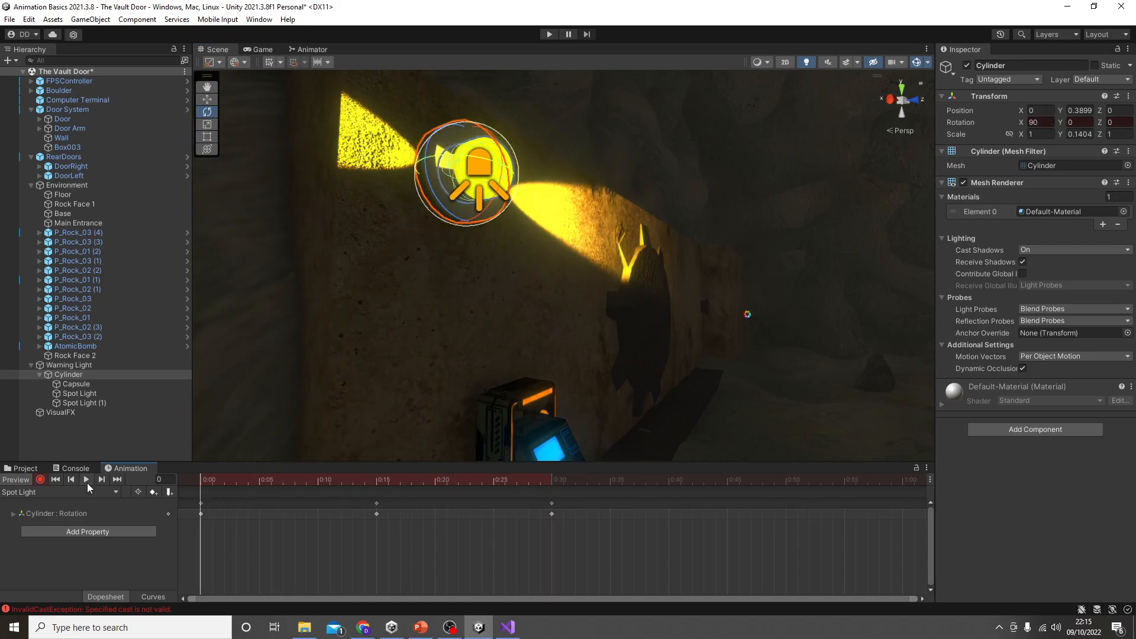
left_click(87, 481)
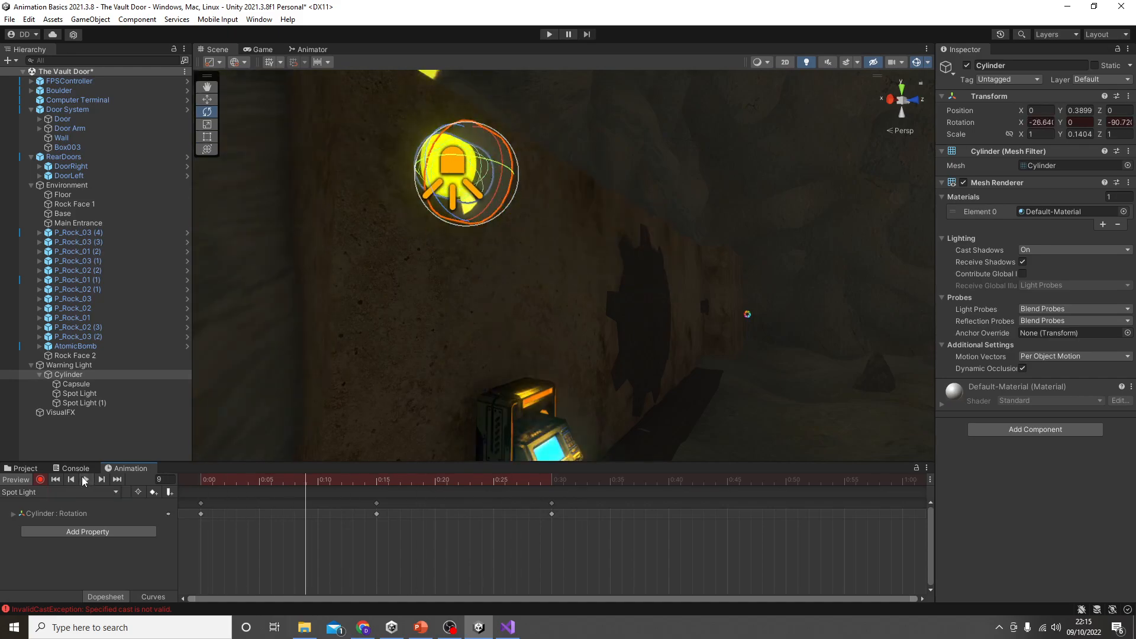
left_click_drag(388, 472, 182, 472)
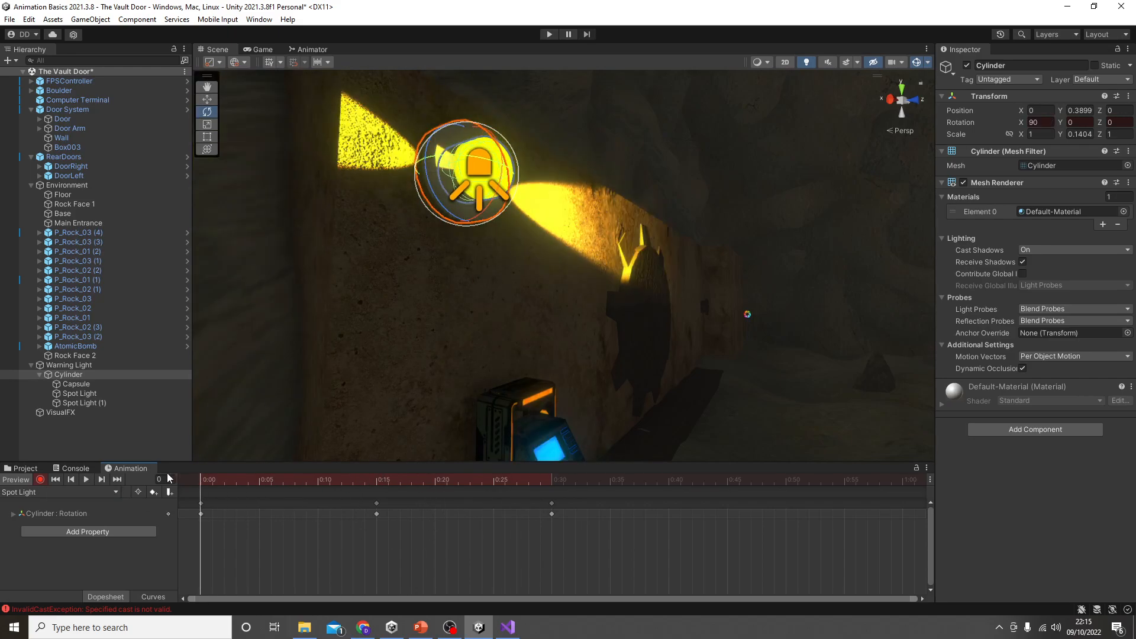
Step: Stop recording and delete the Cylinder's rotation keyframes at frames 15 and 30
left_click(40, 480)
left_click_drag(622, 539, 319, 498)
key("Delete")
Step: Try recording a rotation of the Cylinder at frame 15, and scrub back to frame 0 to preview it
left_click(379, 481)
left_click(41, 480)
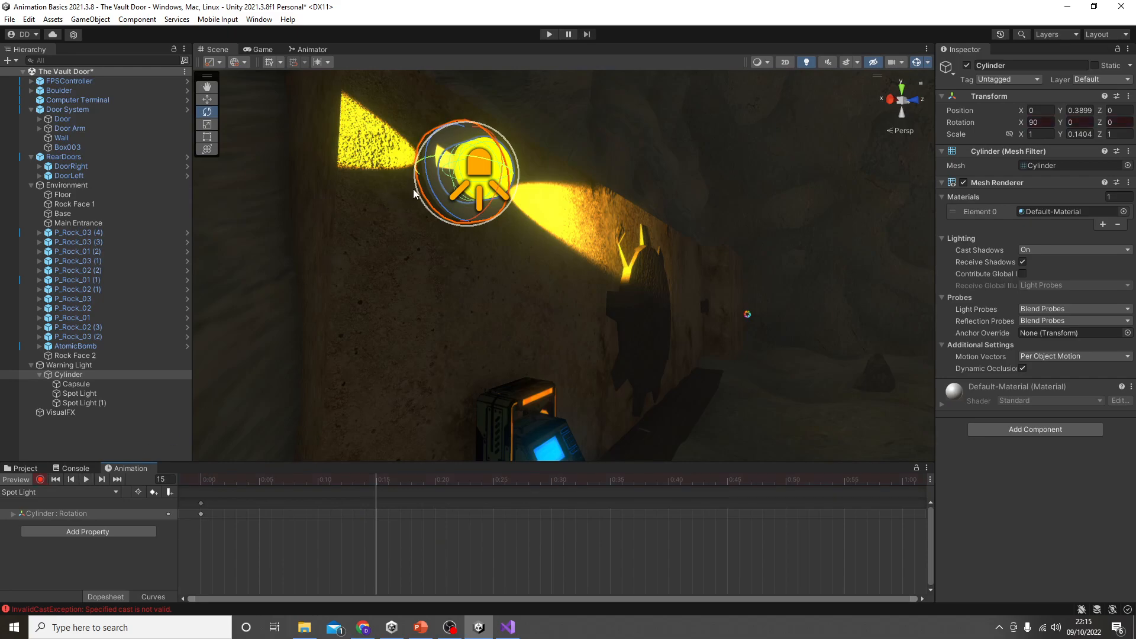
left_click_drag(414, 188, 508, 516)
left_click_drag(377, 480, 163, 480)
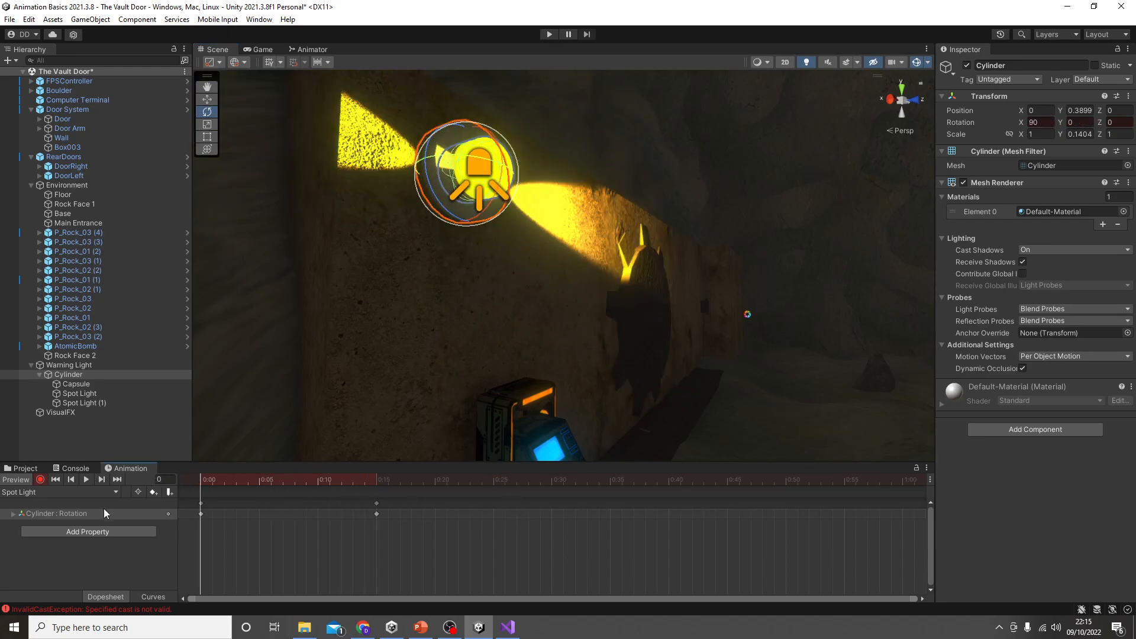
Step: Record a rotation keyframe for Spot Light at frame 15, and scrub back to frame 0
left_click(72, 394)
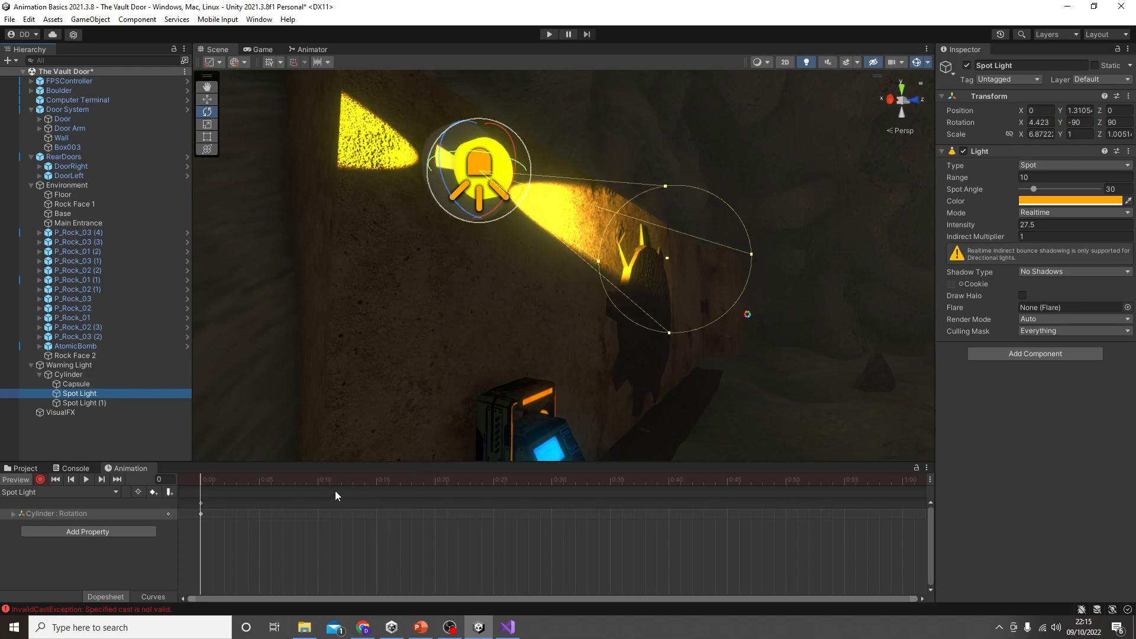
left_click_drag(363, 480, 377, 486)
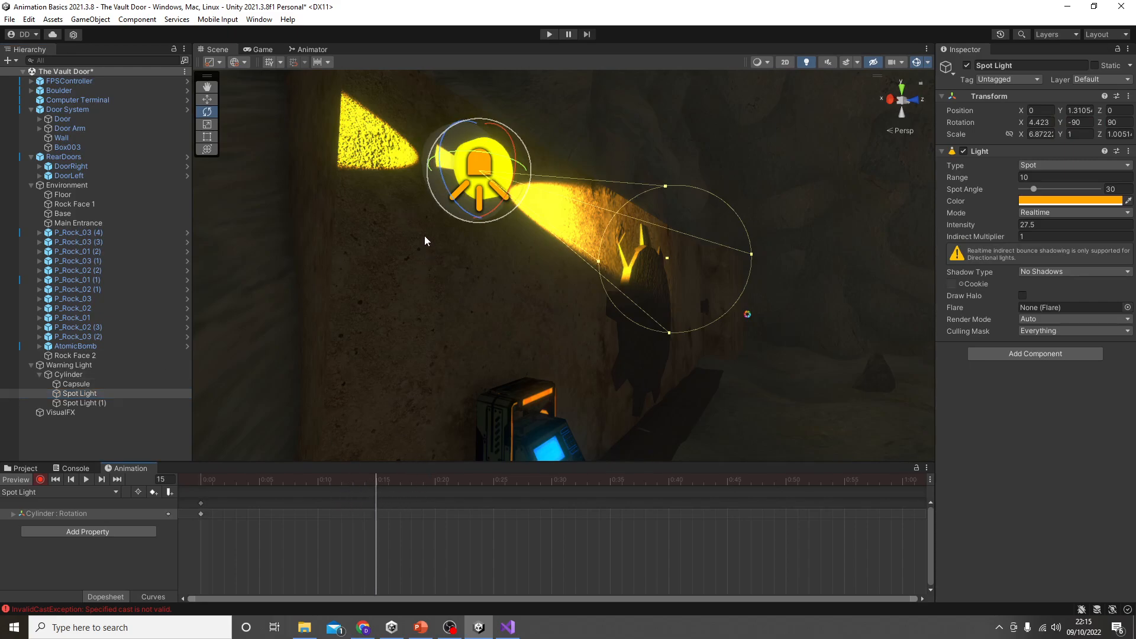
left_click_drag(445, 216, 508, 499)
left_click_drag(364, 478, 183, 486)
Step: Record a matching rotation keyframe for Spot Light (1) at frame 15, and scrub back to frame 0
left_click(85, 403)
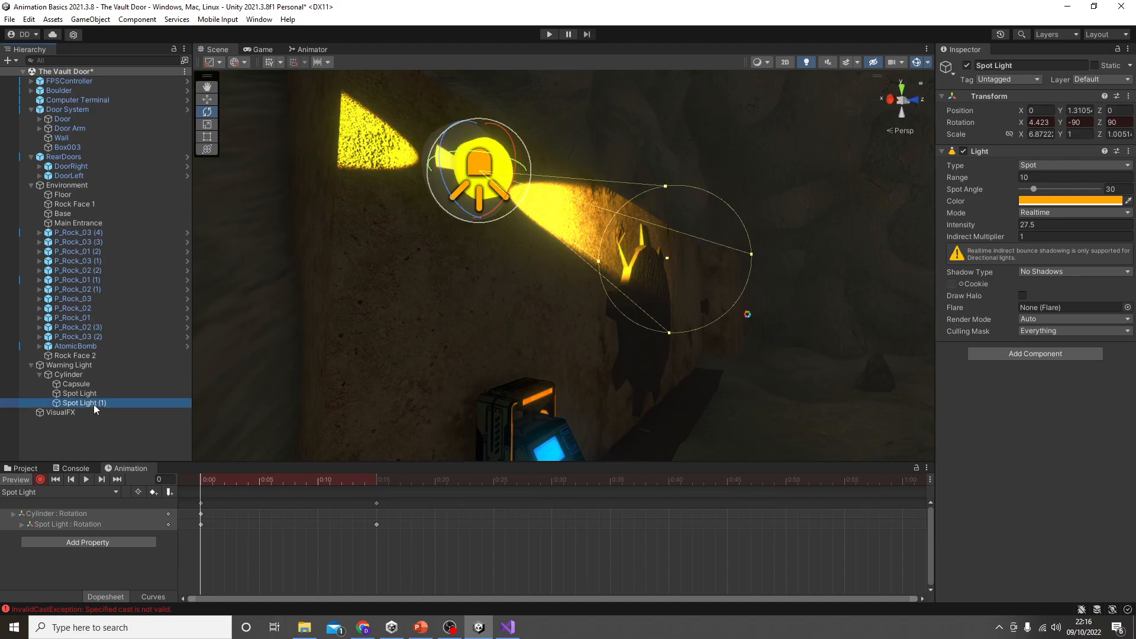
left_click(377, 480)
left_click_drag(449, 189, 478, 469)
left_click_drag(368, 479, 191, 503)
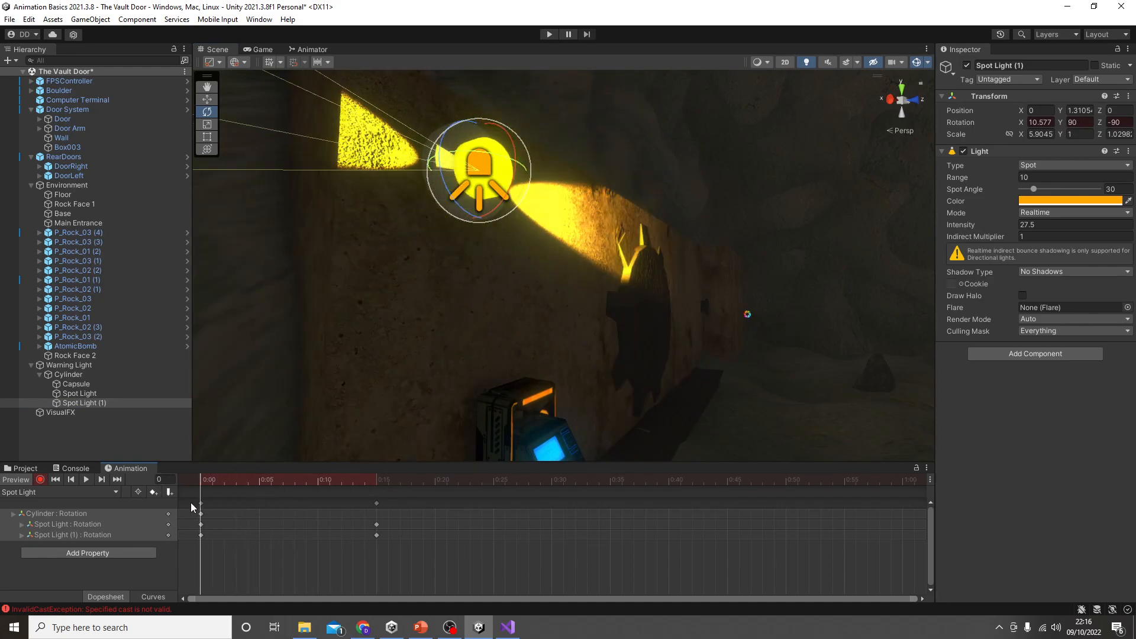
left_click(96, 382)
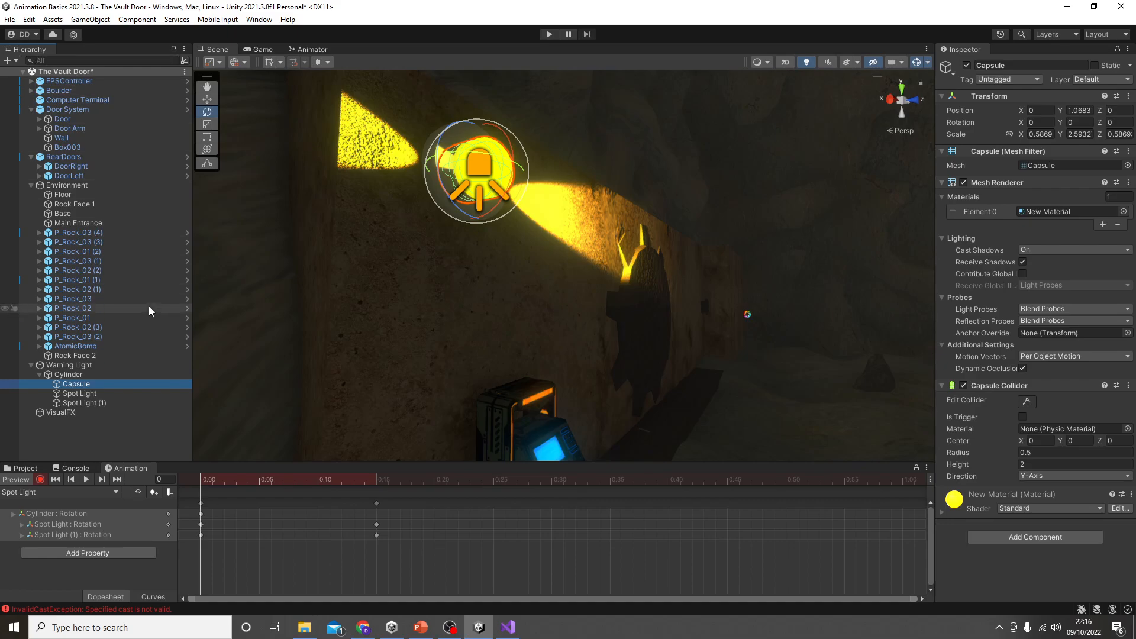
left_click(98, 392)
left_click(105, 403)
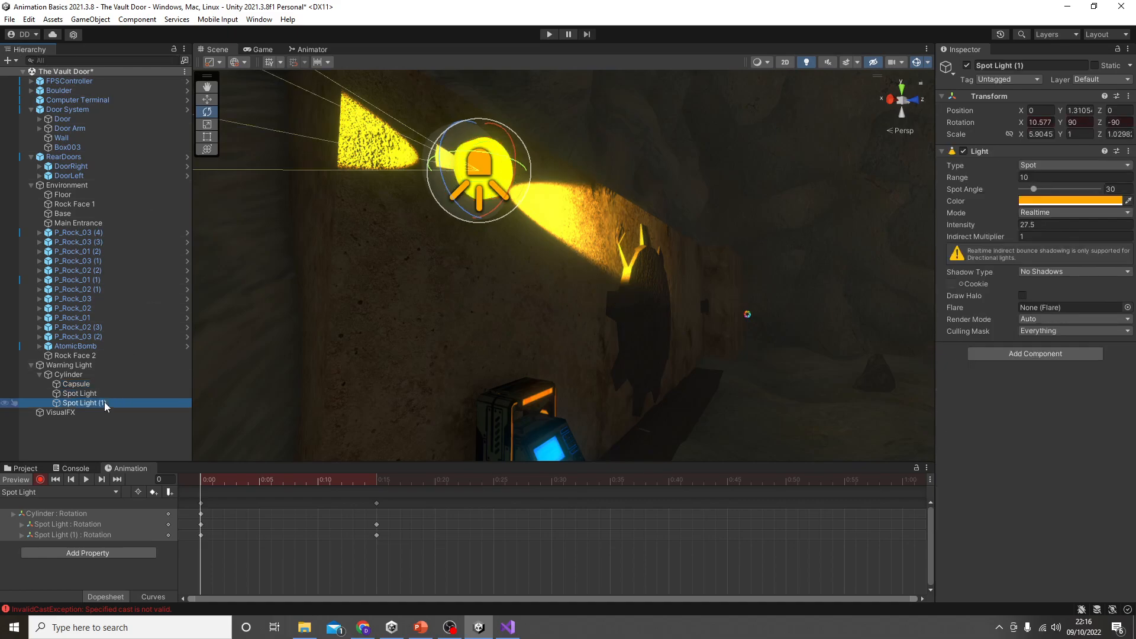
left_click(105, 392)
left_click_drag(222, 479, 185, 505)
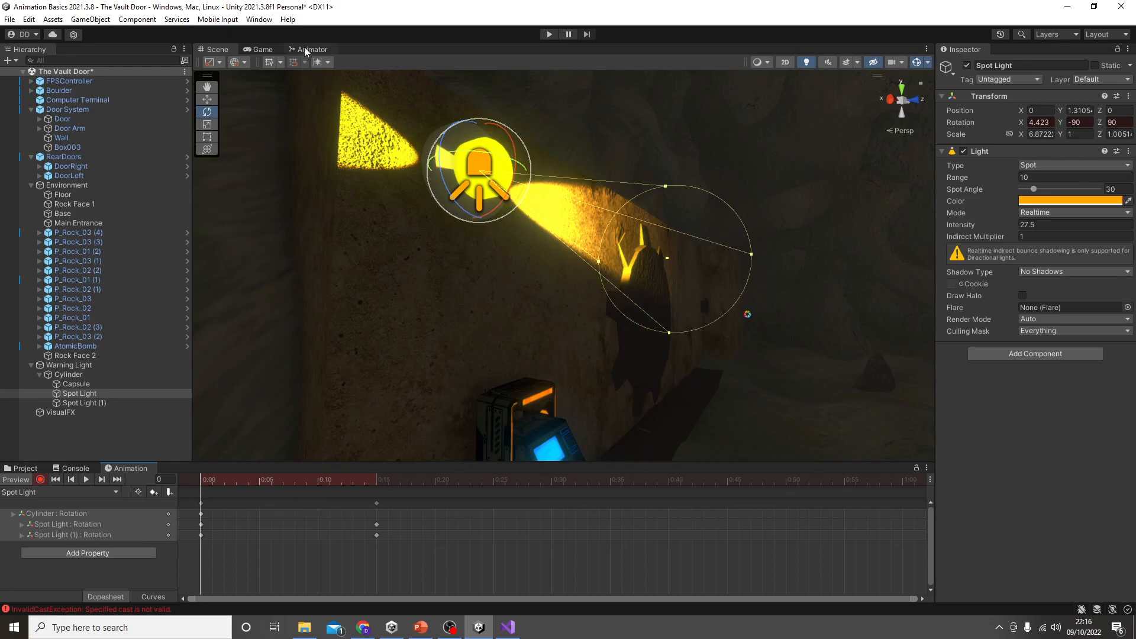
Step: Place the Spot Light state below Entry in Warning Light's animator controller, and inspect the clip's loop settings
left_click(112, 366)
left_click(323, 51)
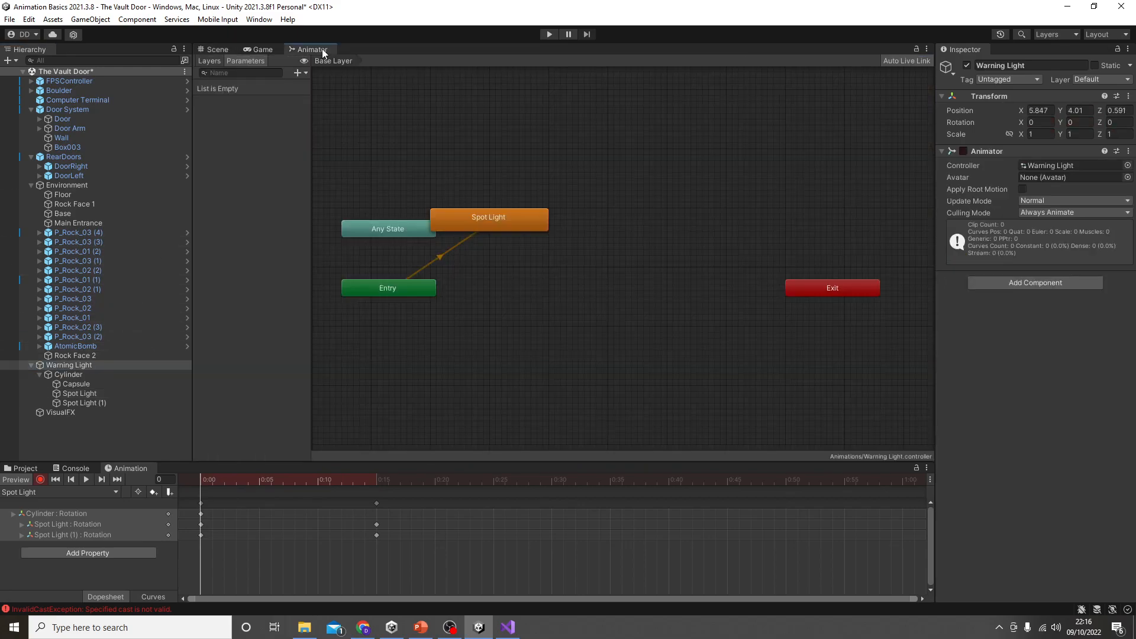
left_click_drag(517, 223, 456, 341)
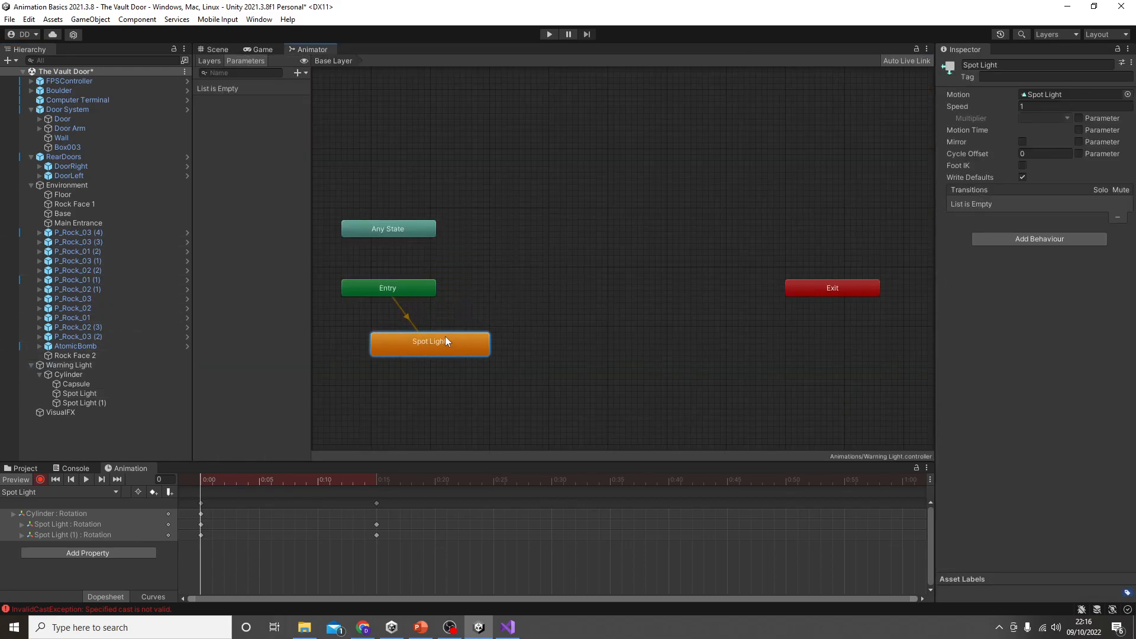
double_click(452, 341)
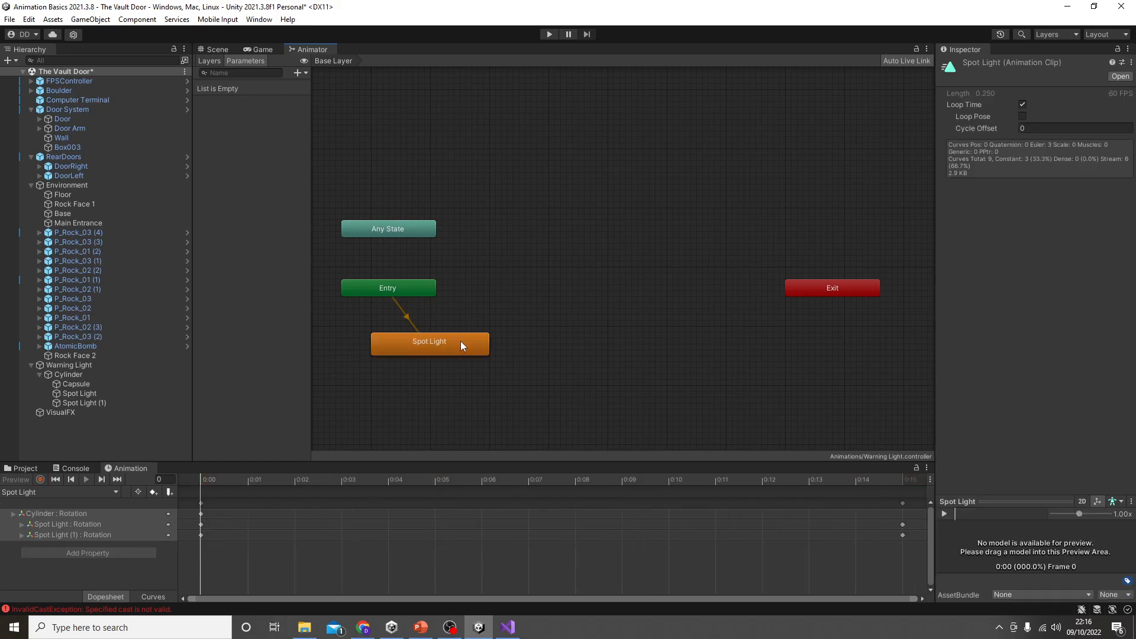
left_click(218, 49)
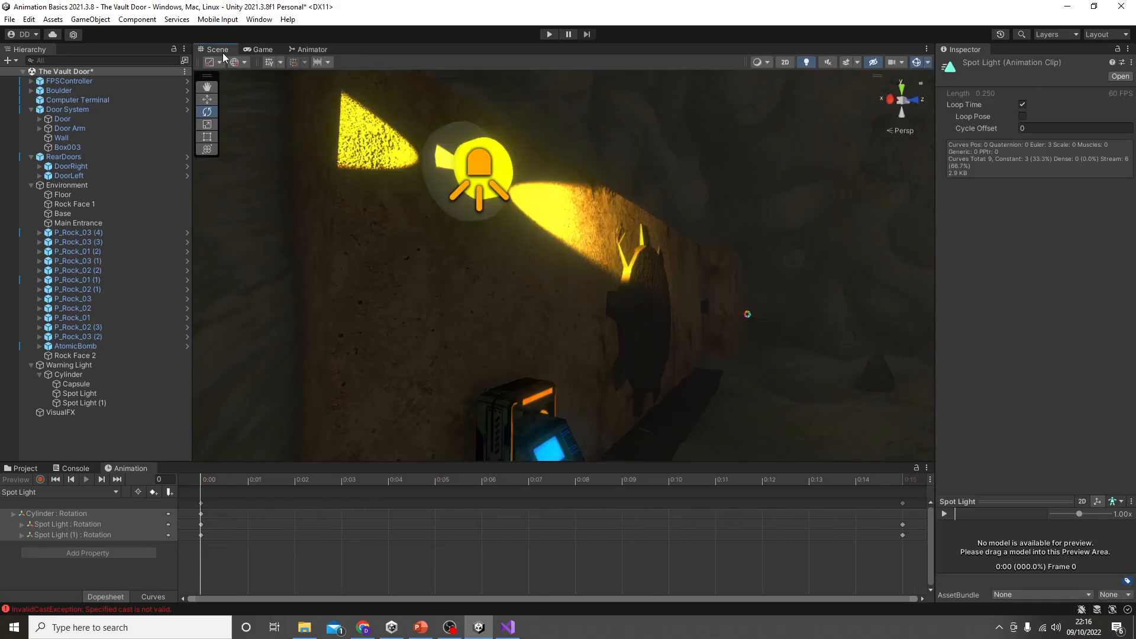
Step: Play-test the scene, walking up to the vault door to watch the warning light, and stop the game
left_click(555, 33)
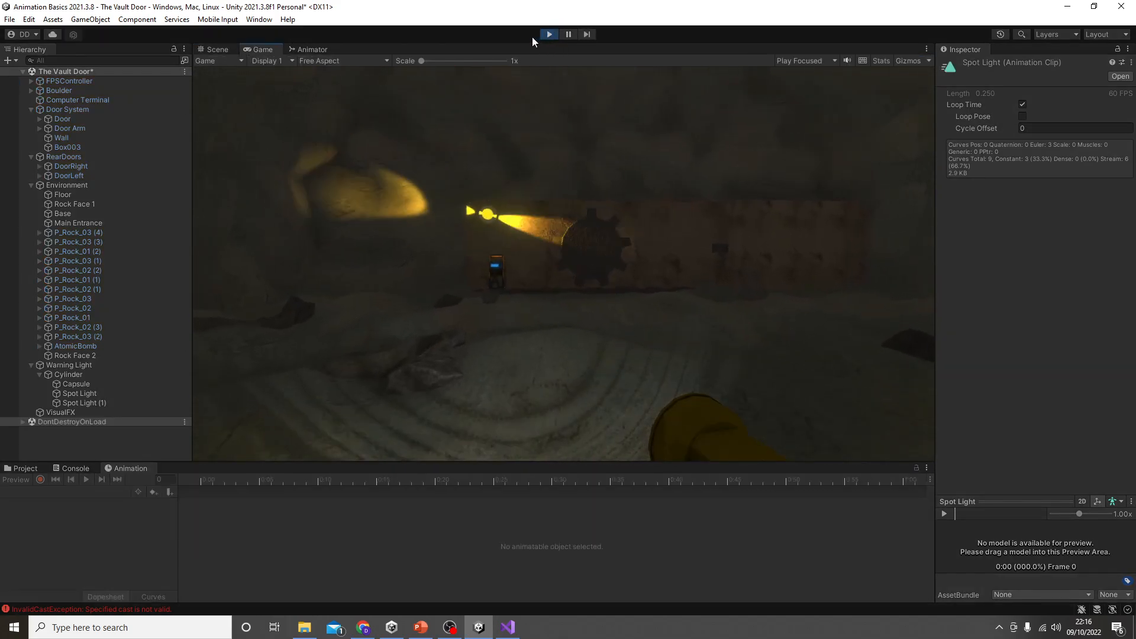
key("w")
key("w")
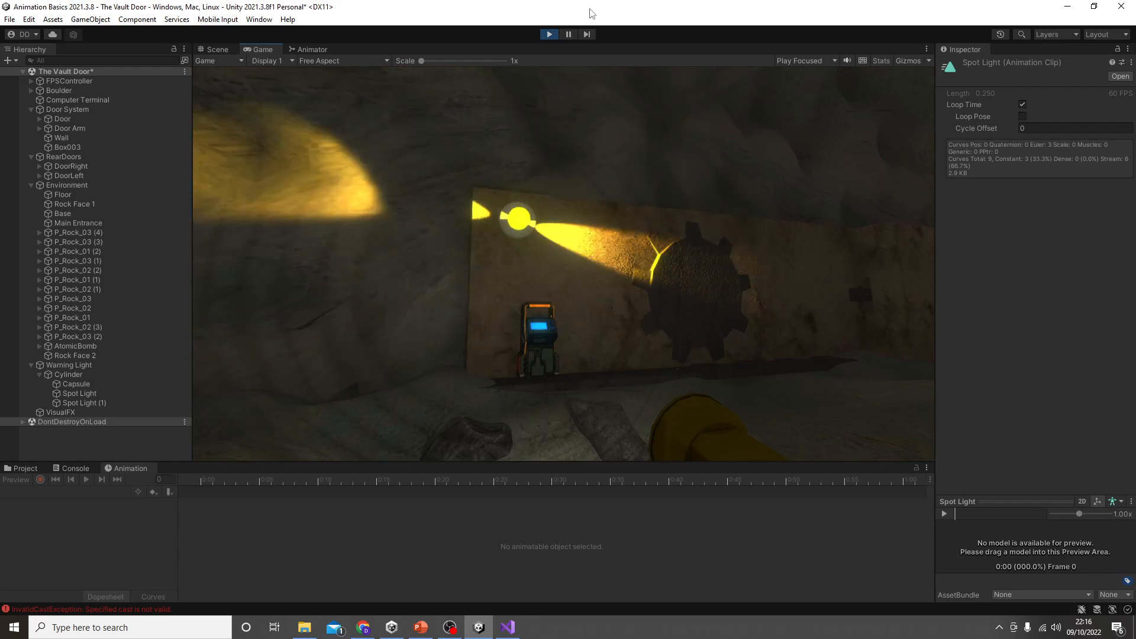
left_click(550, 35)
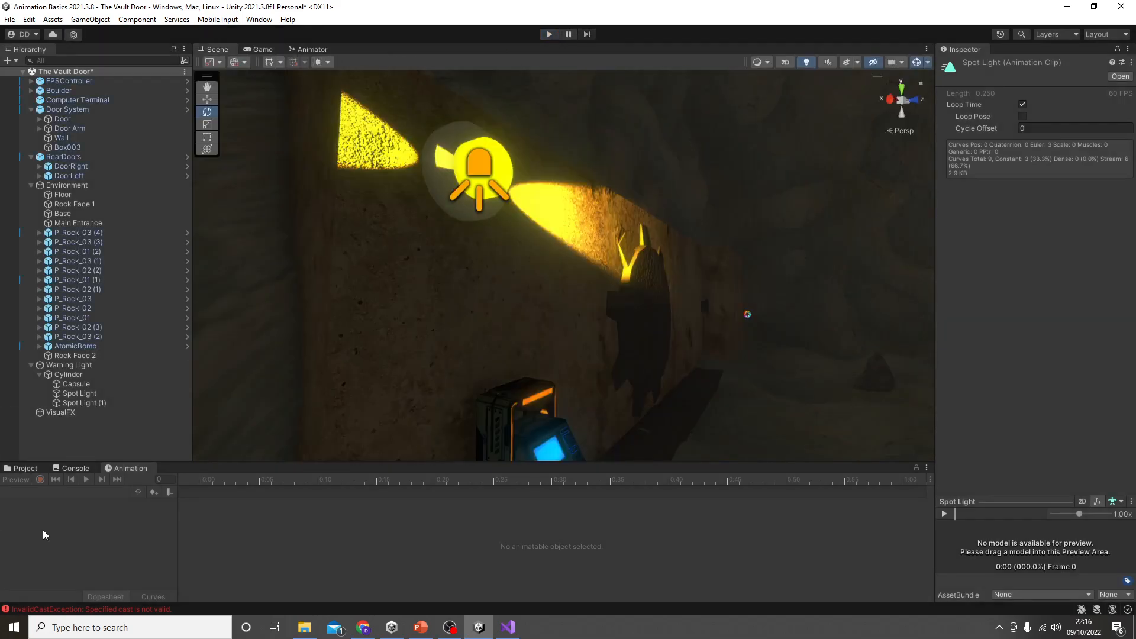
Step: Move the end rotation keyframes of both spot lights to frame 45, and play-test the slower spin
left_click(103, 392)
left_click(100, 403, "ctrl")
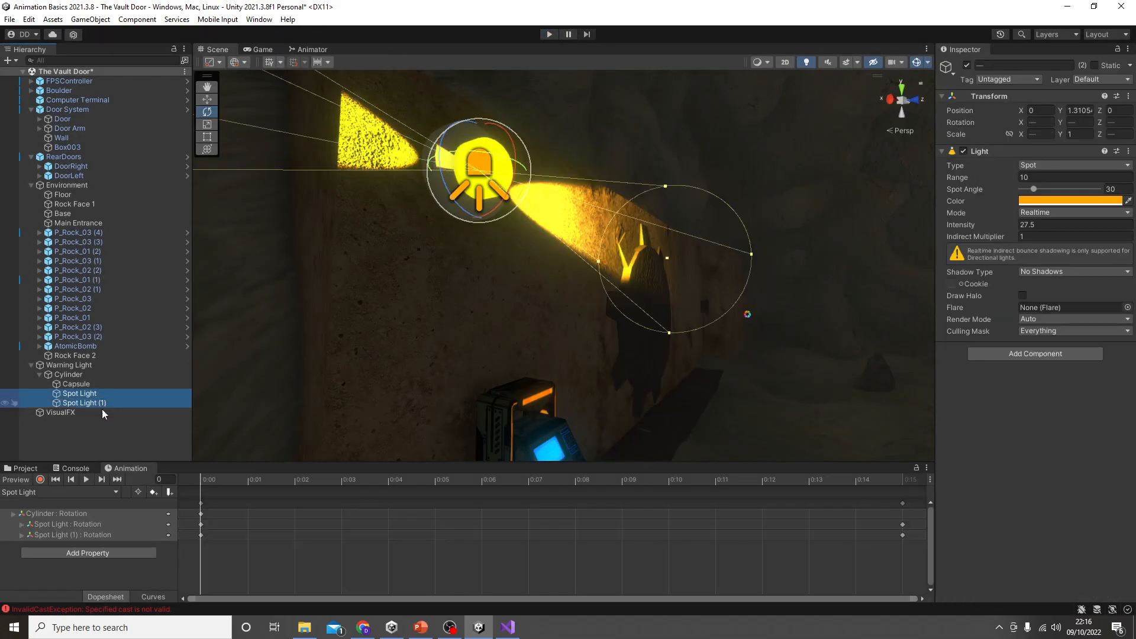
scroll(421, 538, "down", 10)
scroll(445, 526, "down", 2)
left_click_drag(458, 573, 371, 497)
left_click_drag(413, 534, 841, 535)
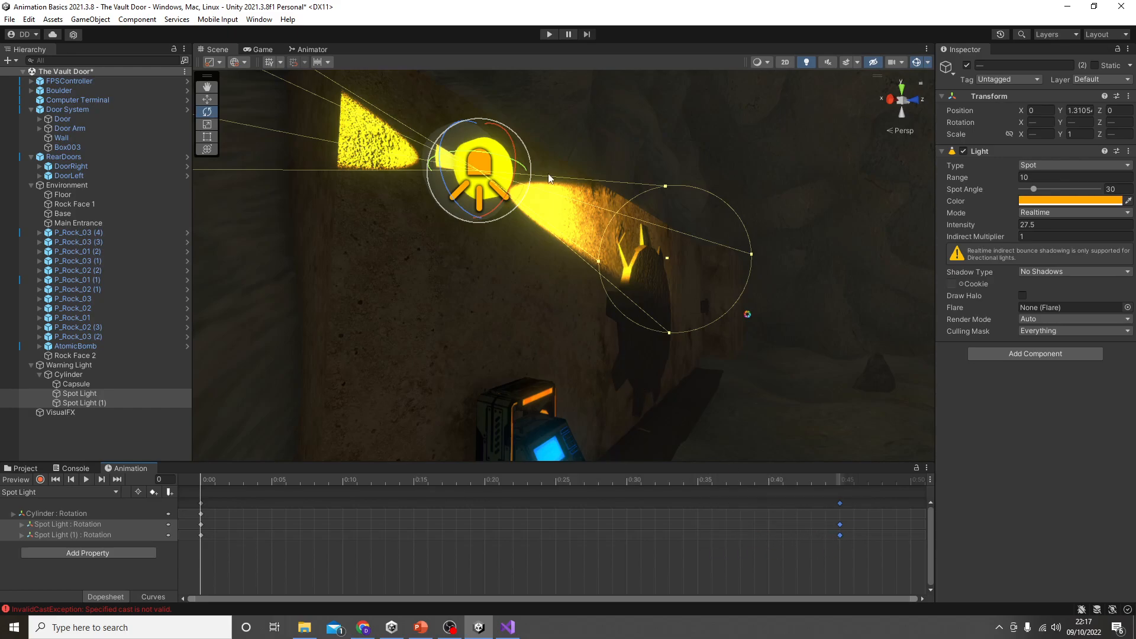
left_click(549, 34)
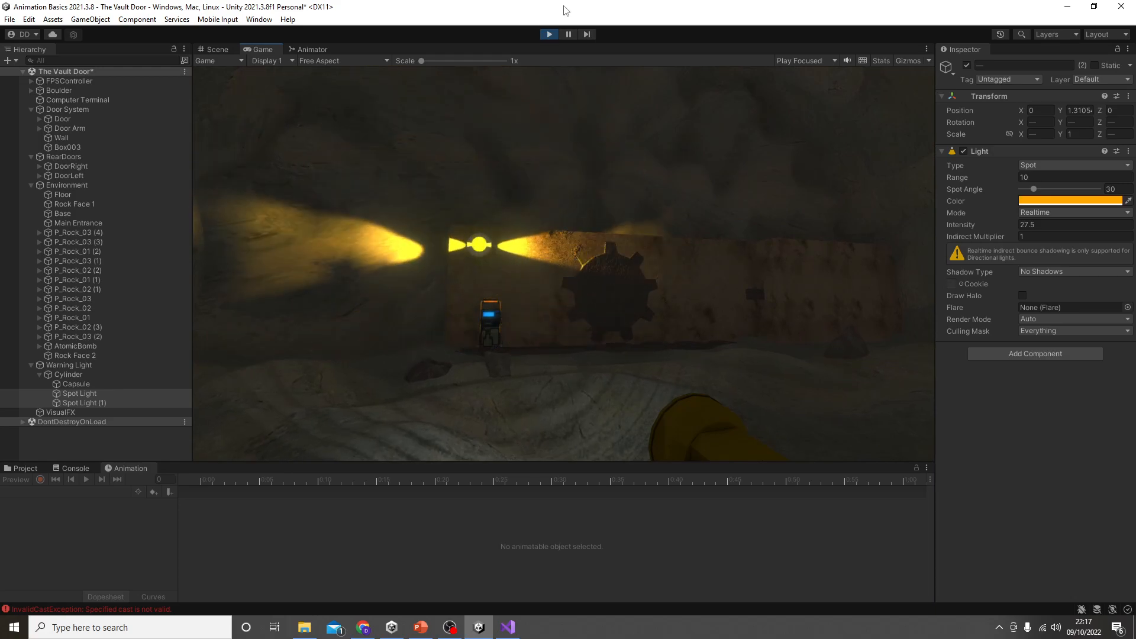
left_click(550, 35)
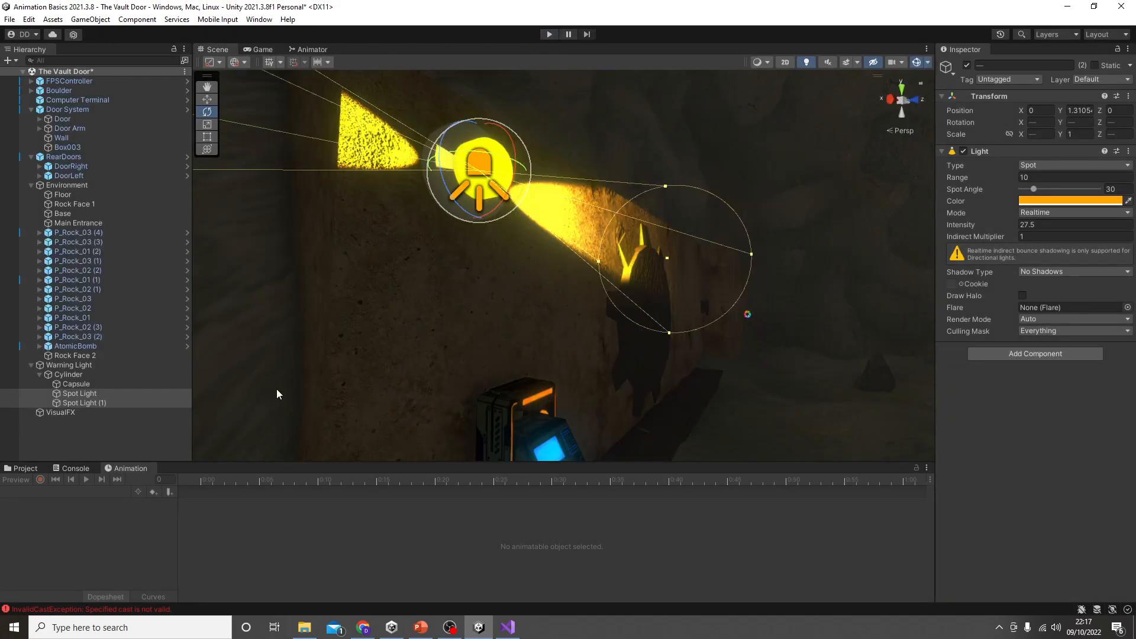
Step: Display Warning Light's Spot Light clip as curves in an enlarged Animation window, isolating and framing the Spot Light rotation curve
left_click(103, 366)
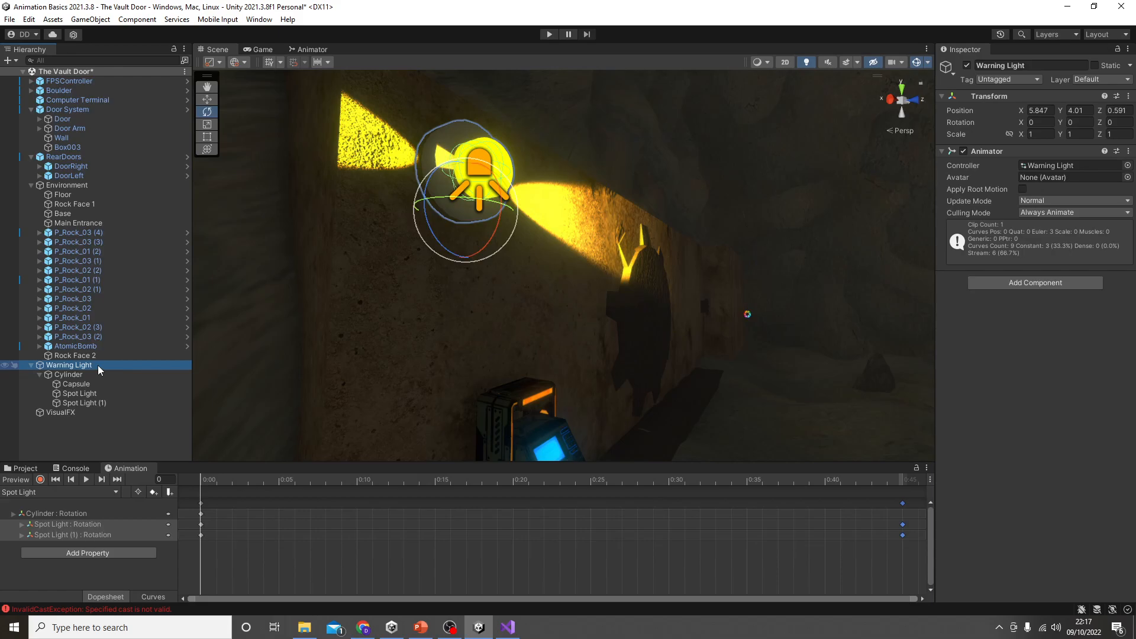
left_click(153, 597)
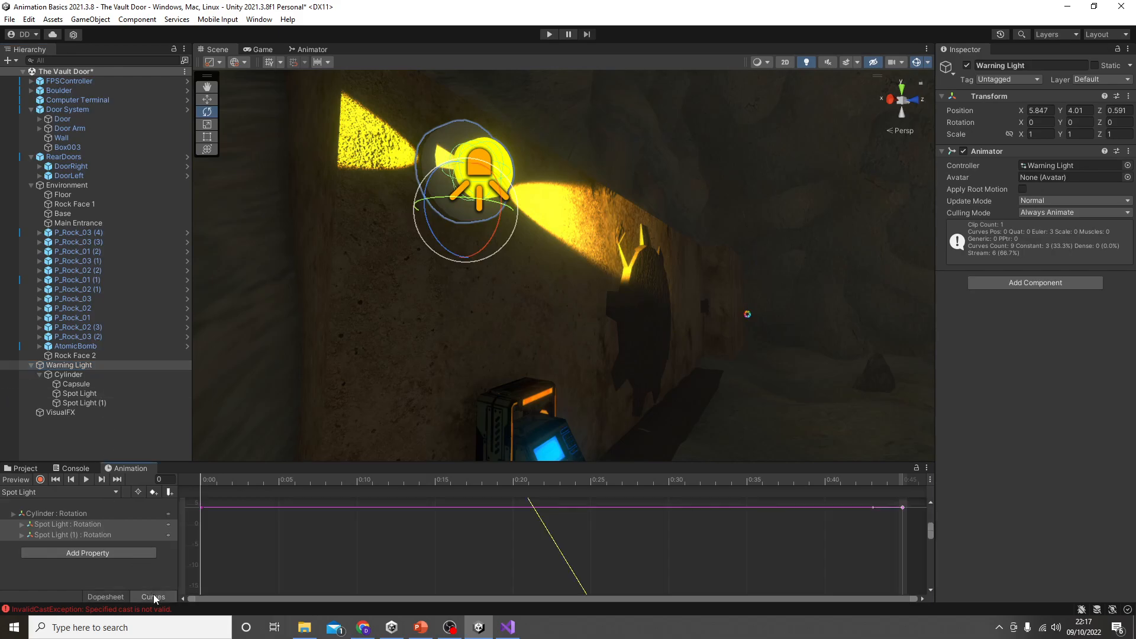
scroll(429, 541, "down", 8)
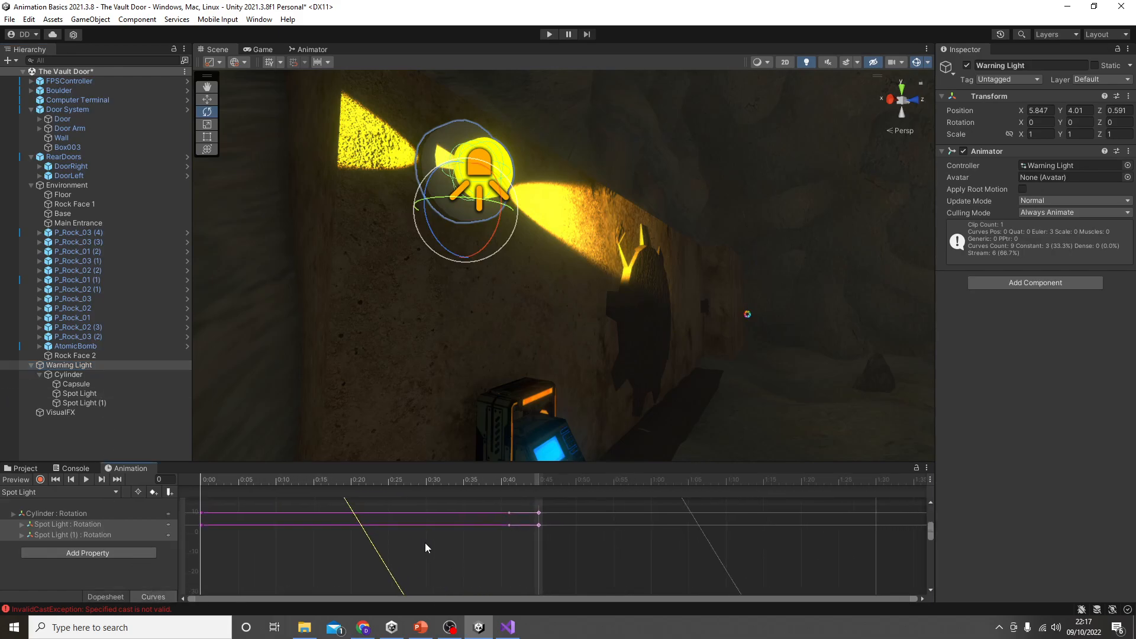
scroll(449, 541, "down", 6)
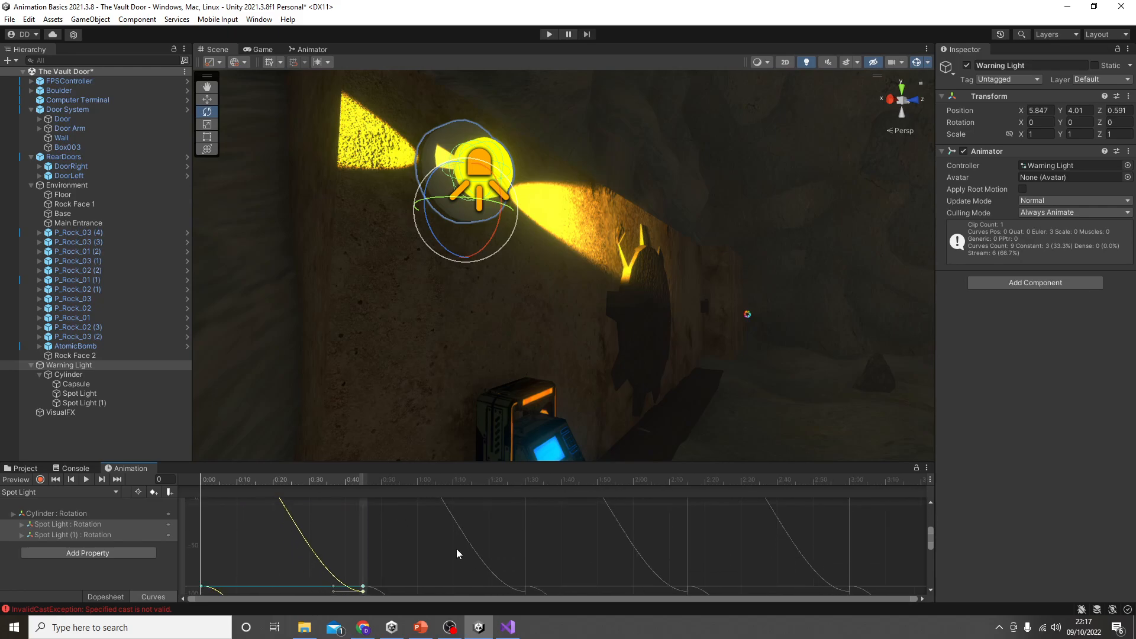
left_click_drag(352, 462, 322, 236)
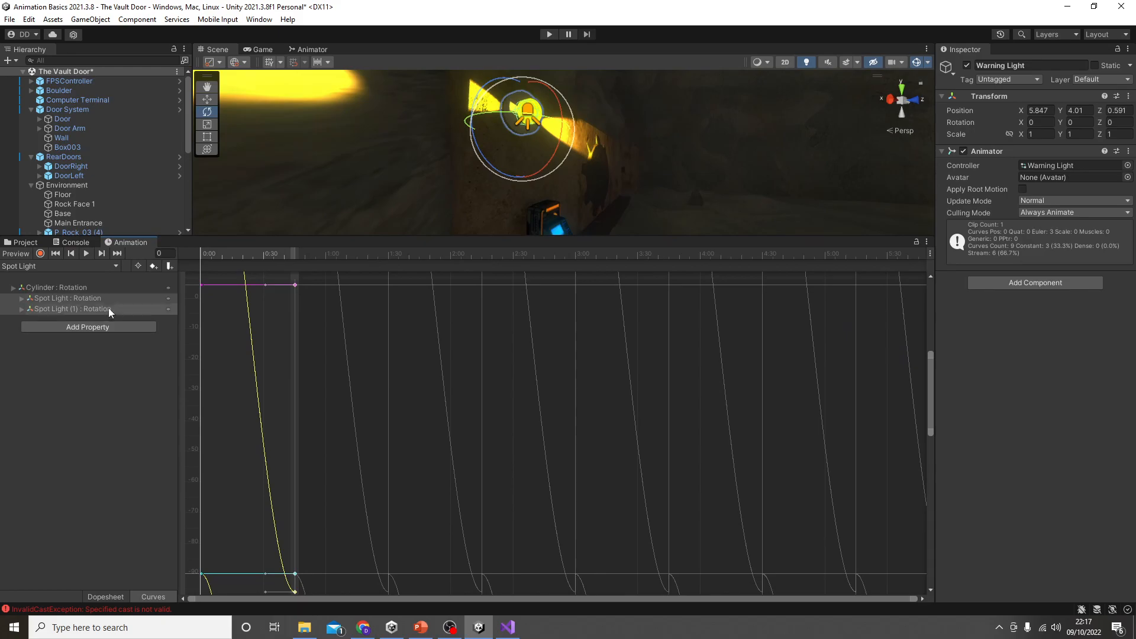
left_click(95, 298)
scroll(254, 426, "down", 1)
middle_click_drag(243, 484, 331, 233)
middle_click_drag(274, 413, 298, 284)
scroll(304, 438, "down", 2)
scroll(313, 447, "down", 4)
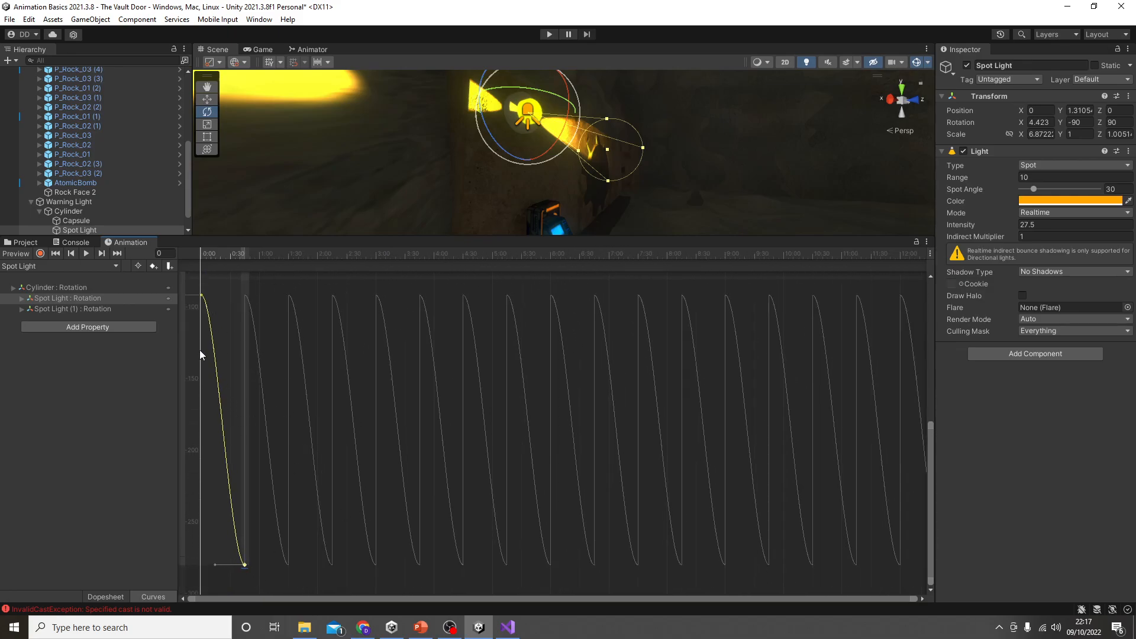
Step: Straighten the Spot Light rotation curve into a constant slope by adjusting the tangents of its first and last keys
left_click(200, 295)
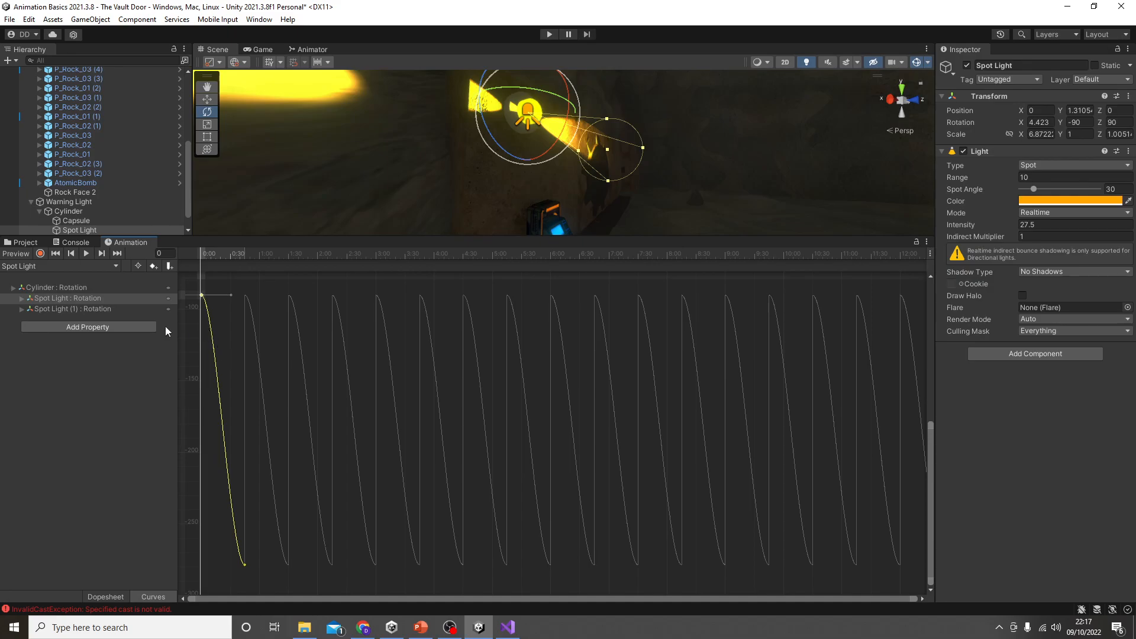
left_click(102, 299)
left_click_drag(232, 293, 243, 562)
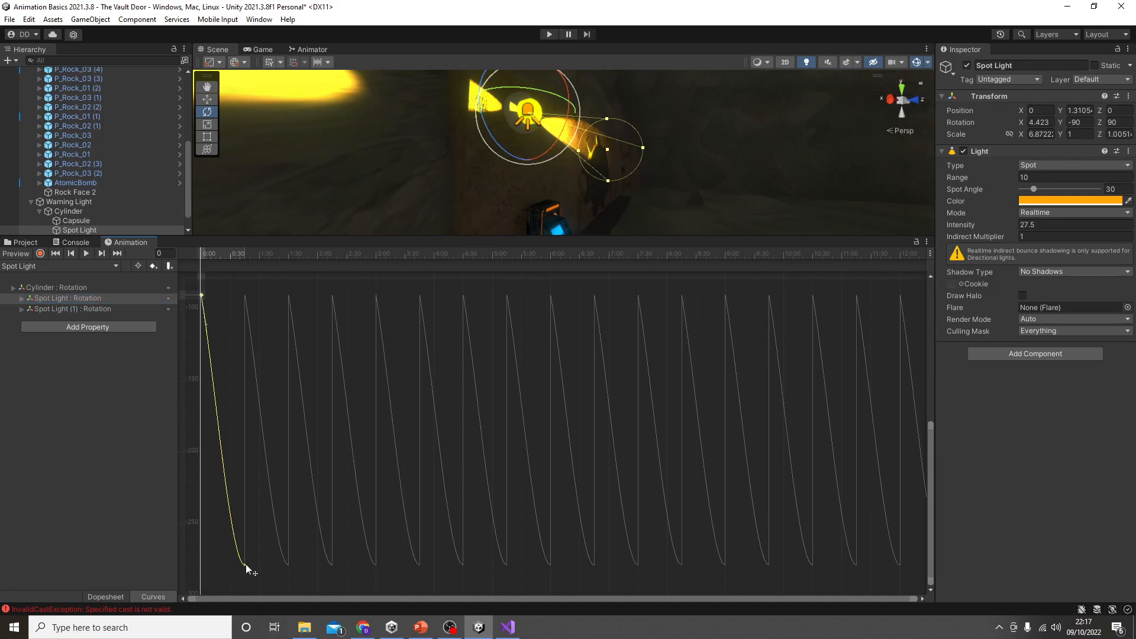
left_click(245, 565)
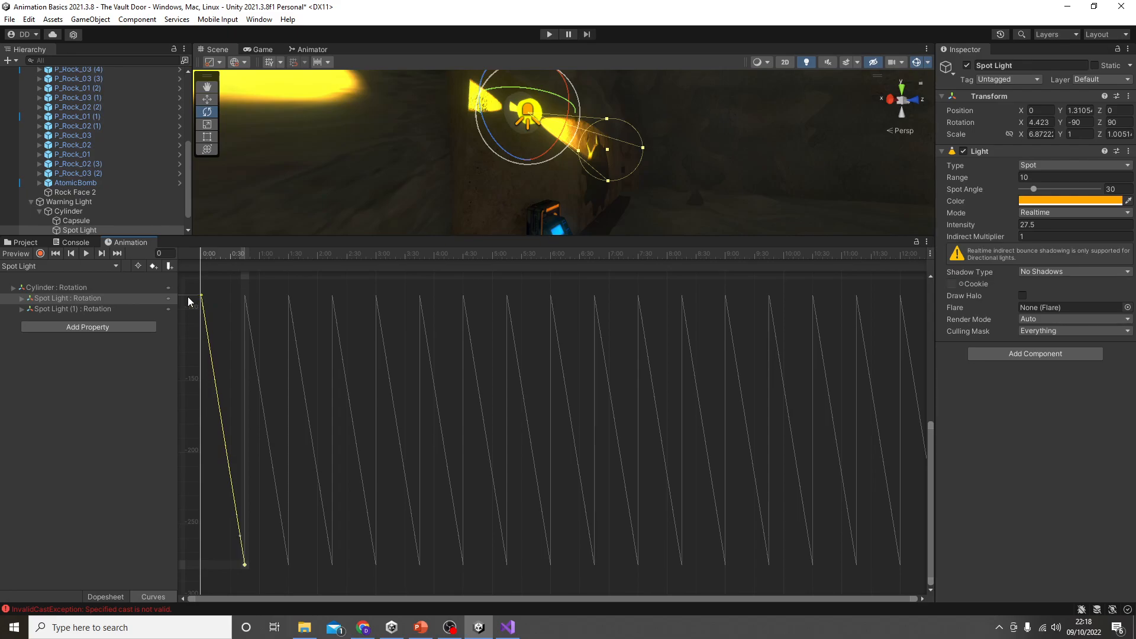
Step: Straighten the Spot Light (1) rotation curve into a constant slope through its end key tangents, and shrink the Animation window again
left_click(112, 309)
middle_click_drag(251, 341, 436, 561)
scroll(435, 561, "down", 1)
scroll(276, 459, "down", 1)
middle_click_drag(275, 457, 281, 467)
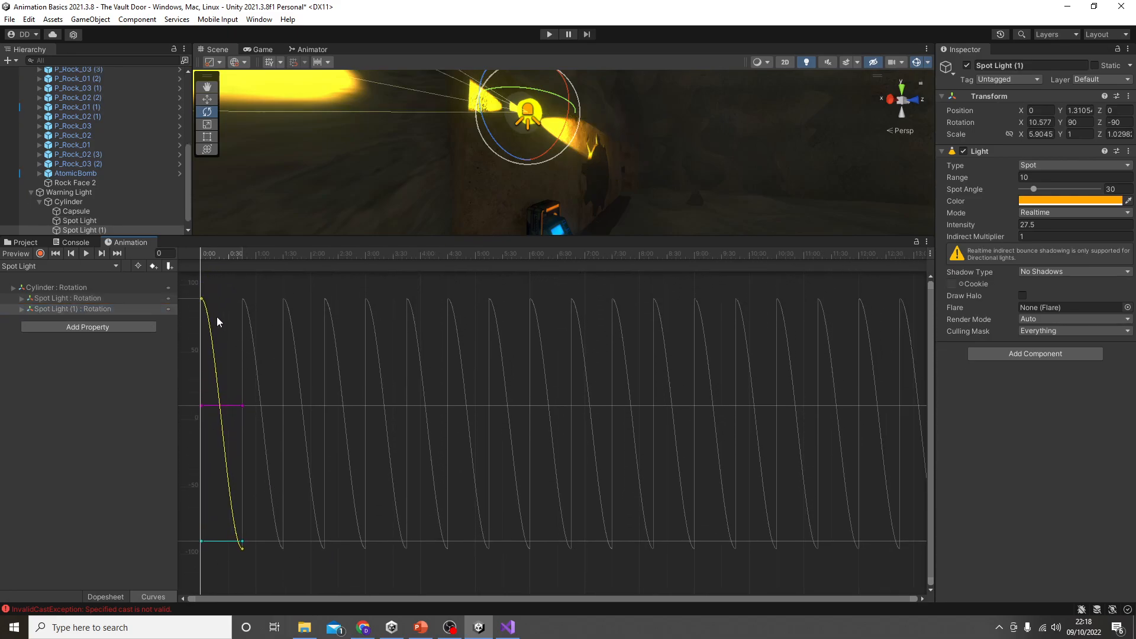
left_click(201, 298)
left_click_drag(231, 301, 246, 543)
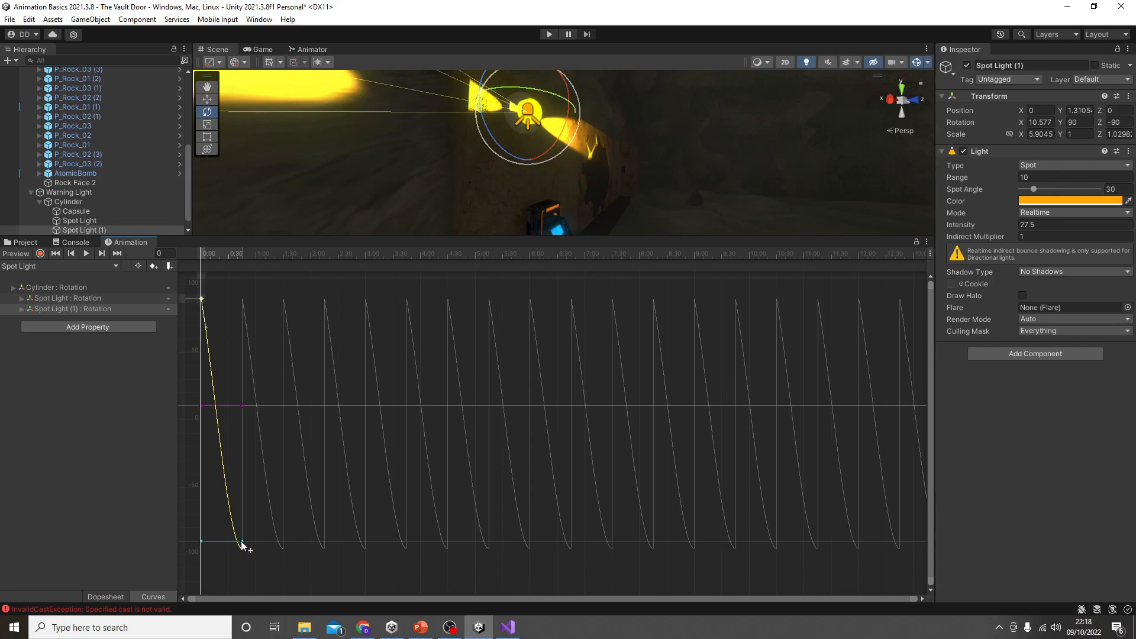
left_click(242, 549)
left_click_drag(212, 548, 201, 299)
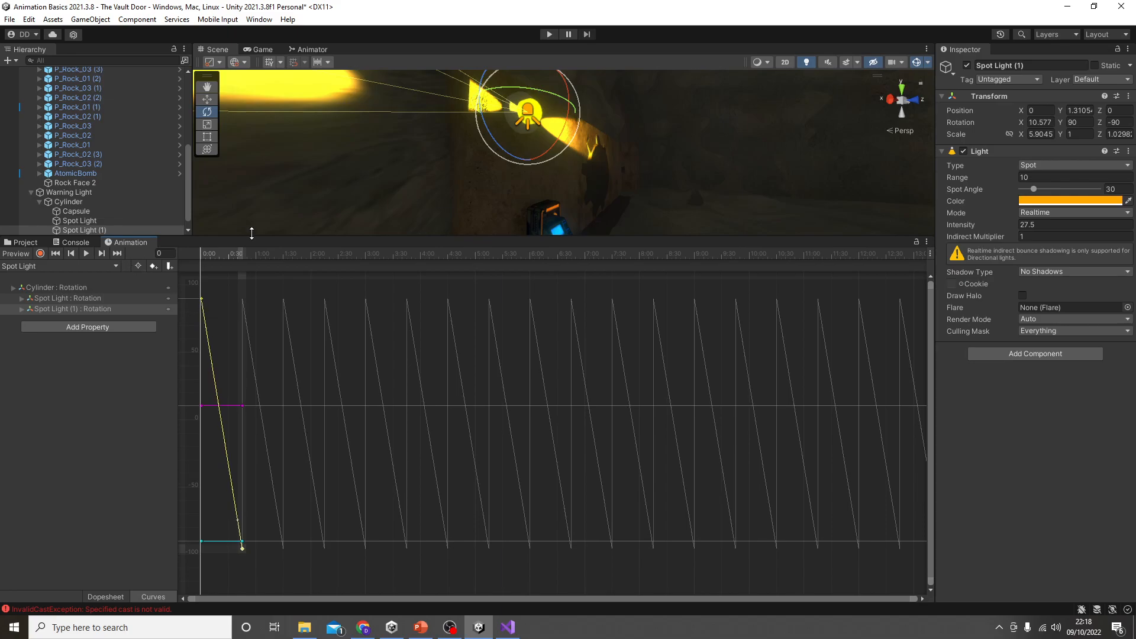
left_click_drag(273, 235, 355, 463)
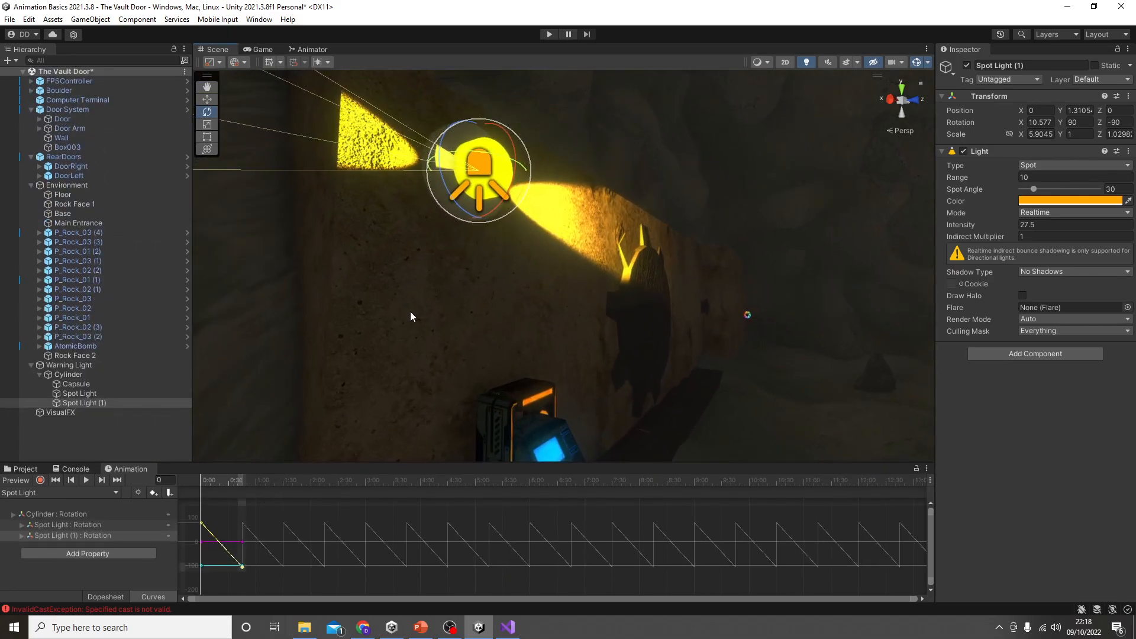
Step: Play-test the scene, walking around the cave to watch the warning light's linear spin, and stop the game
left_click(549, 35)
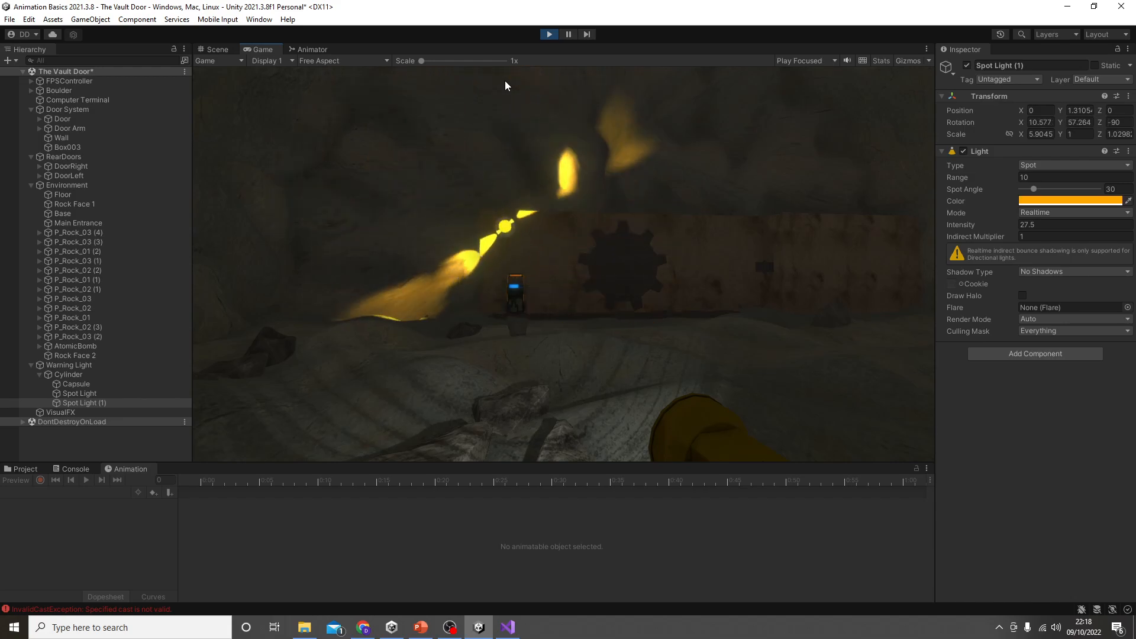
key("w")
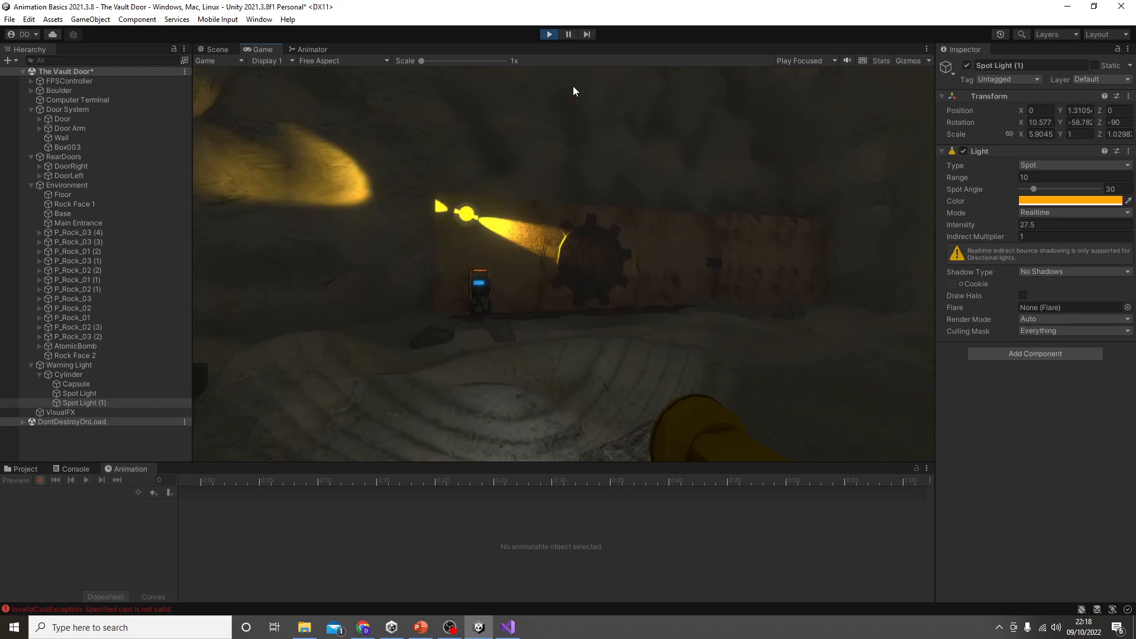
left_click(630, 99)
key("w")
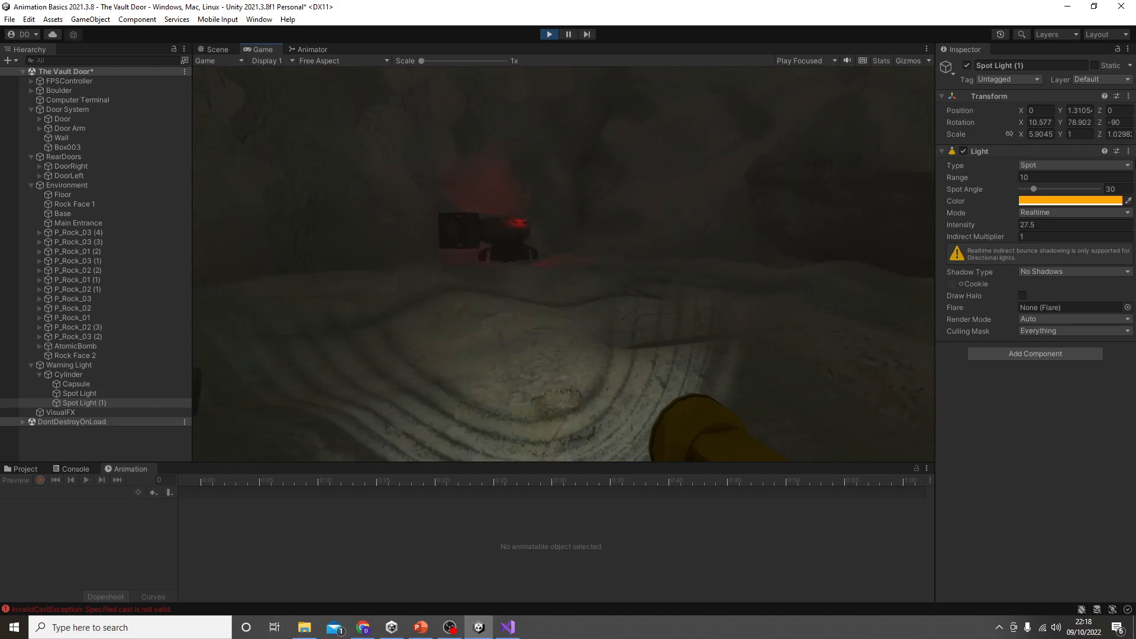
key("w")
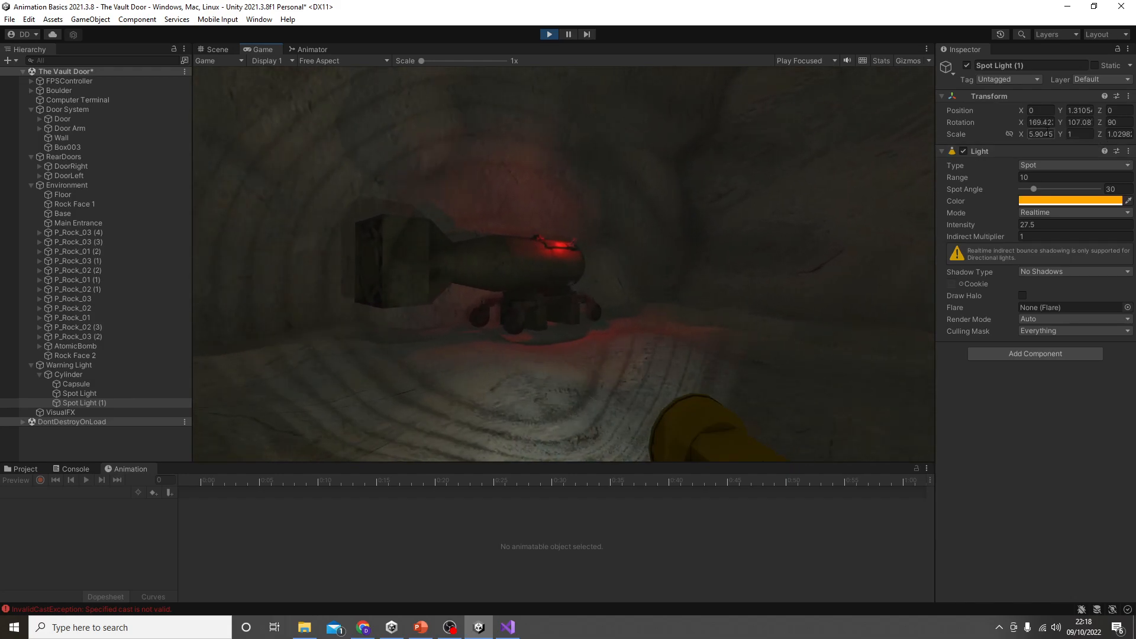
key("w")
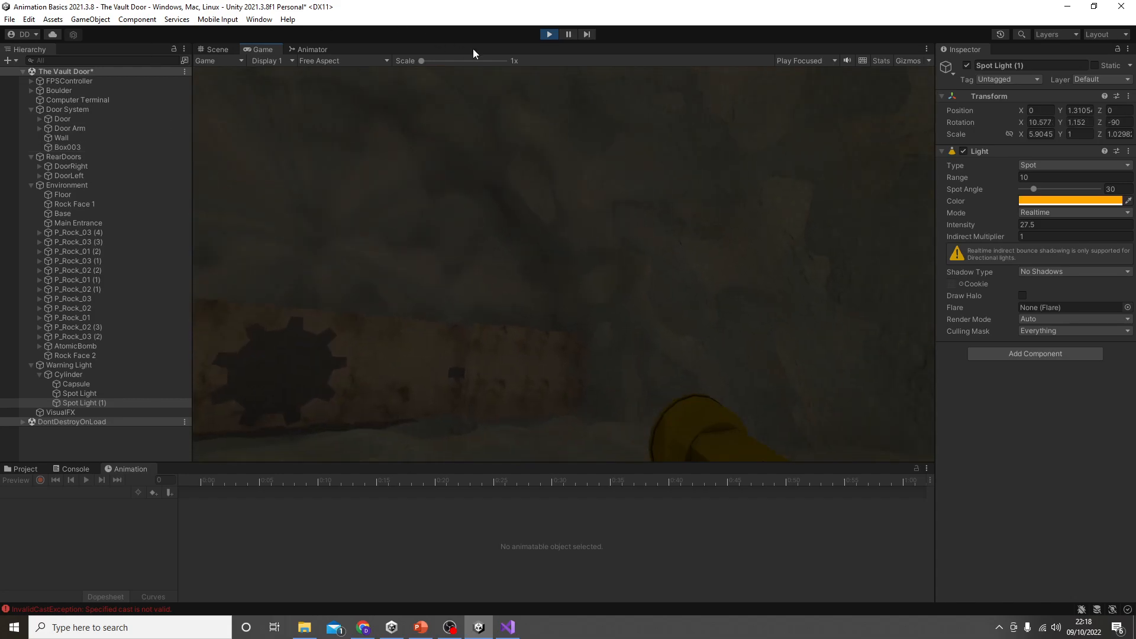
left_click(549, 34)
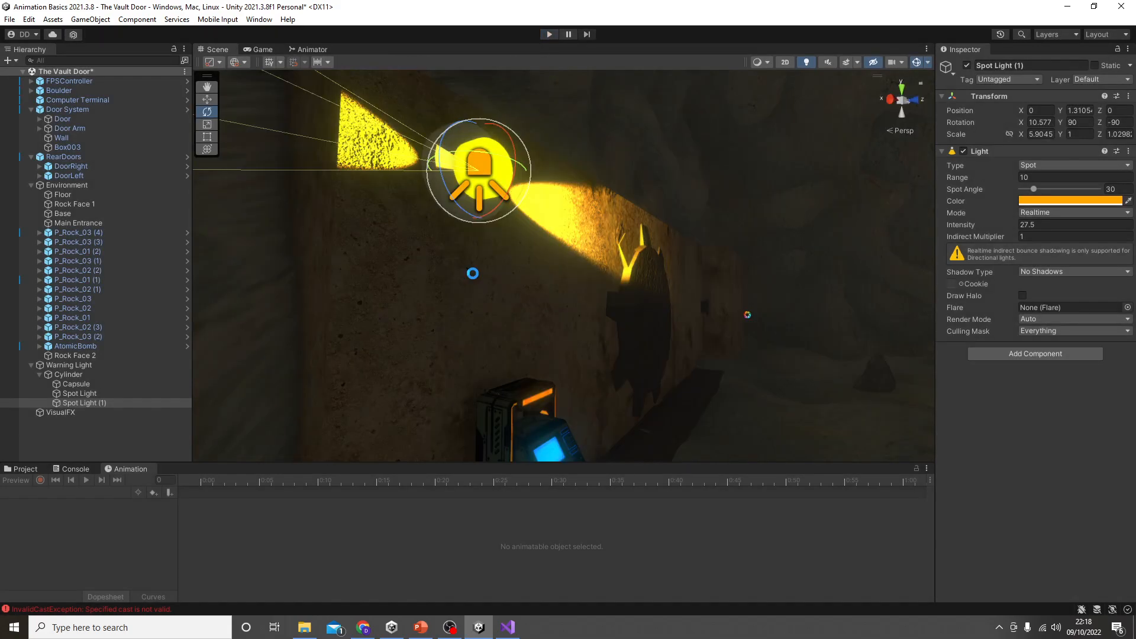
Step: Strike through item 4, "Animating small animated details", on the PowerPoint key features slide, and return to Unity
left_click(508, 627)
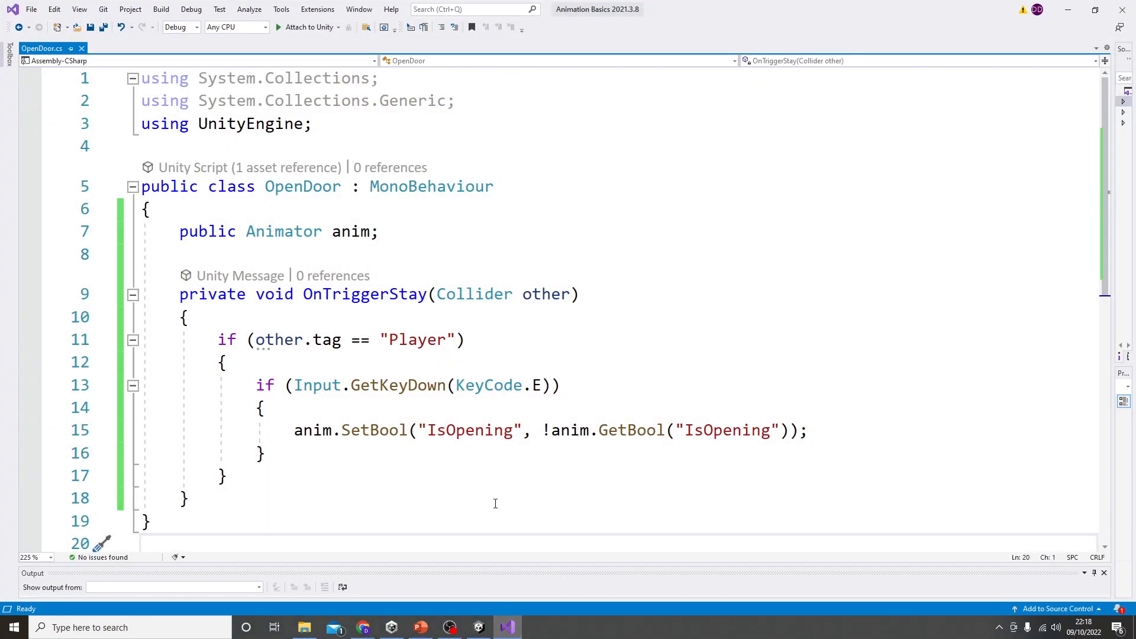
left_click(422, 631)
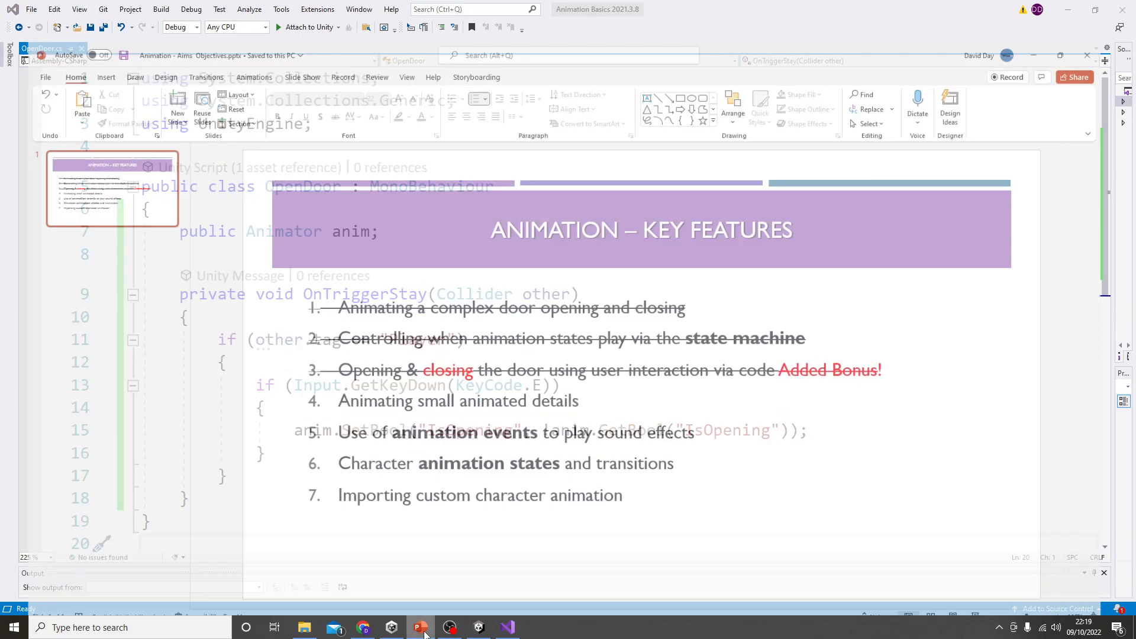
triple_click(593, 381)
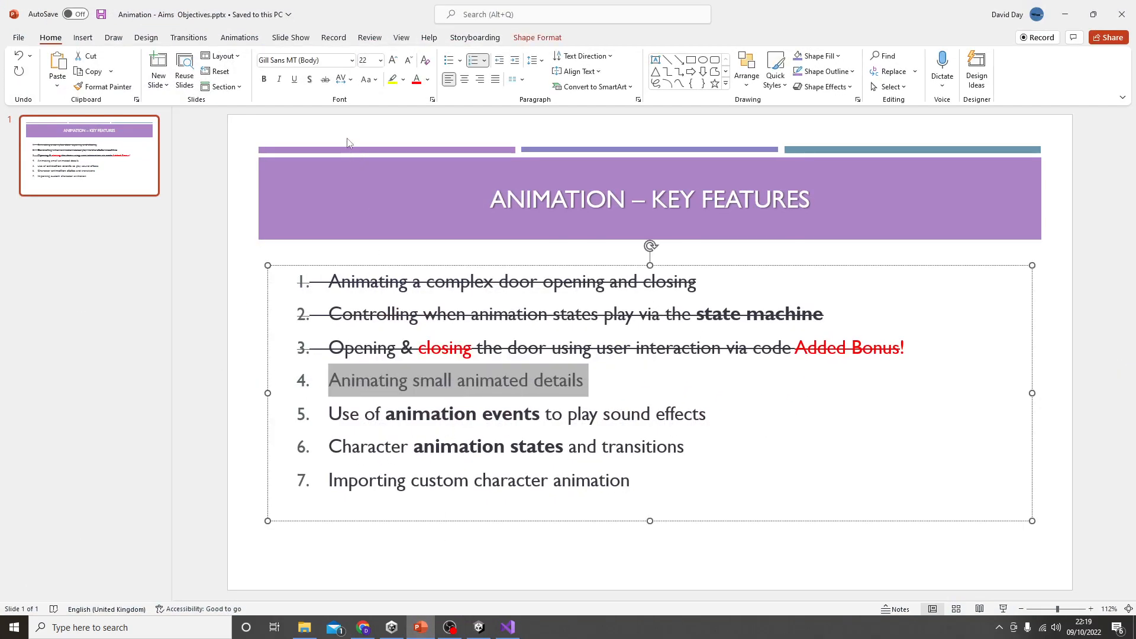
left_click(325, 80)
left_click(214, 363)
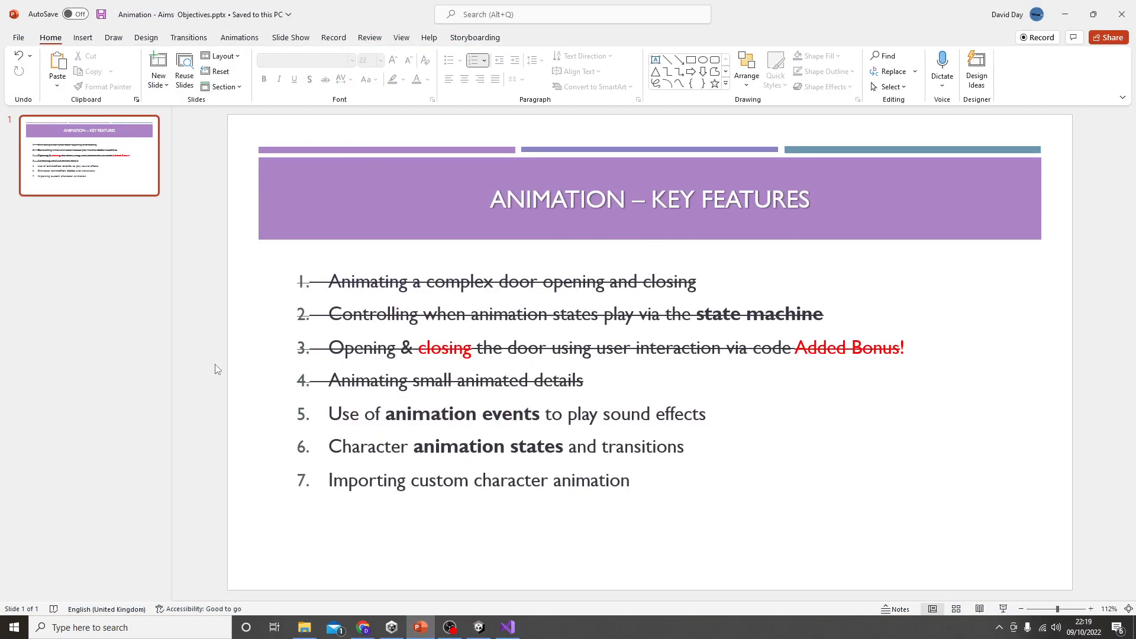
left_click(1064, 14)
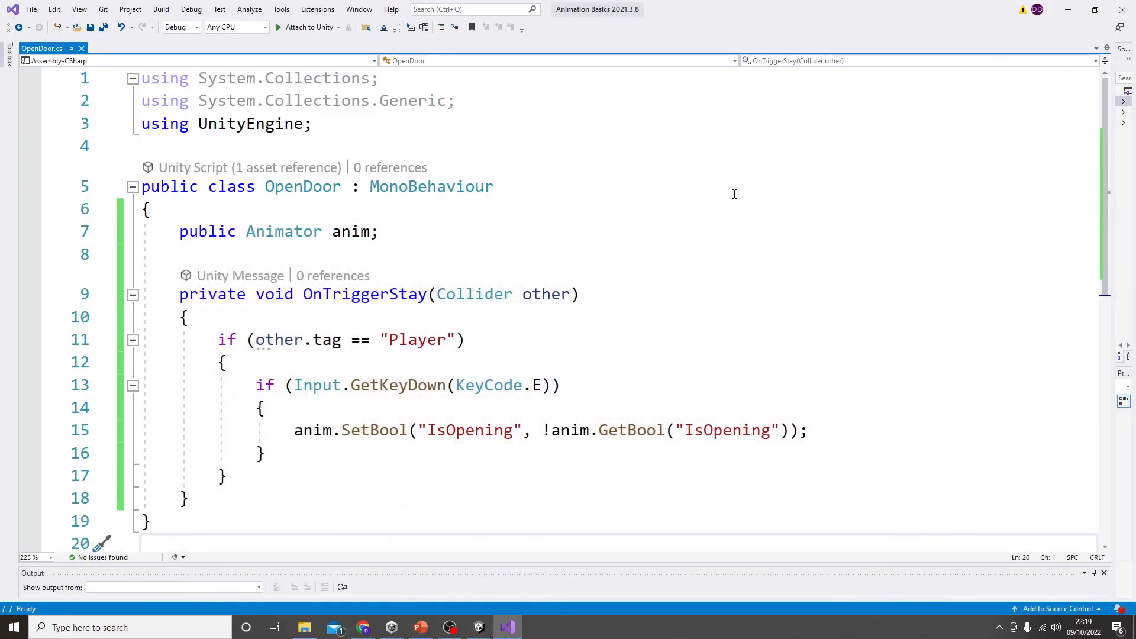
left_click(1067, 10)
Step: Add animation events to the Door System's Door Open clip at frames 30 and 180
right_click_drag(569, 285, 534, 331)
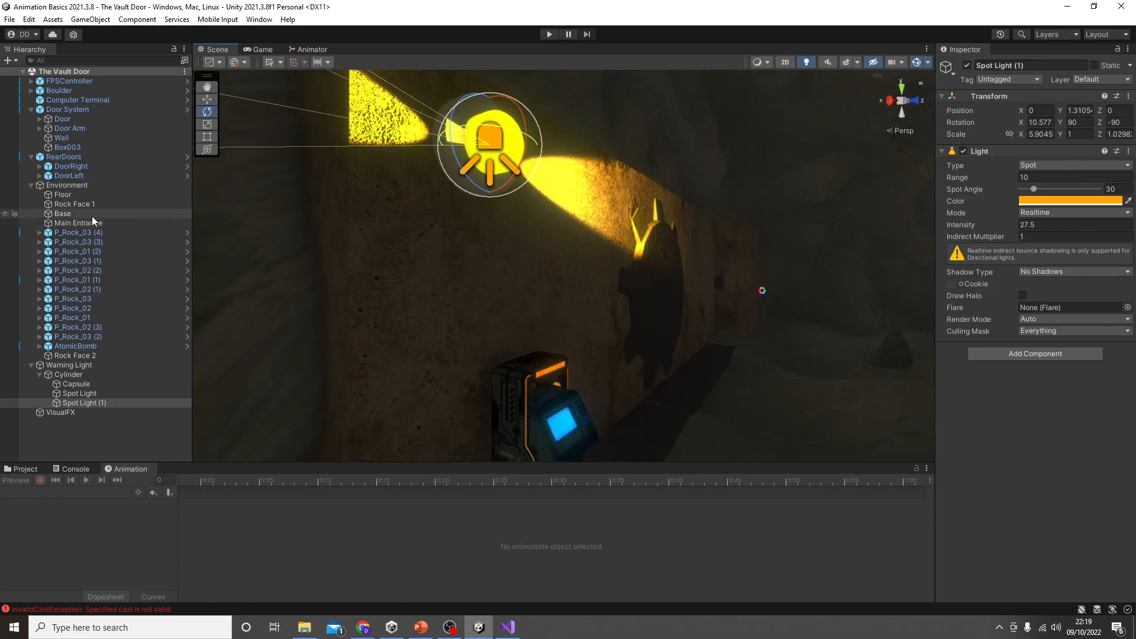
double_click(105, 109)
right_click_drag(506, 317, 392, 456)
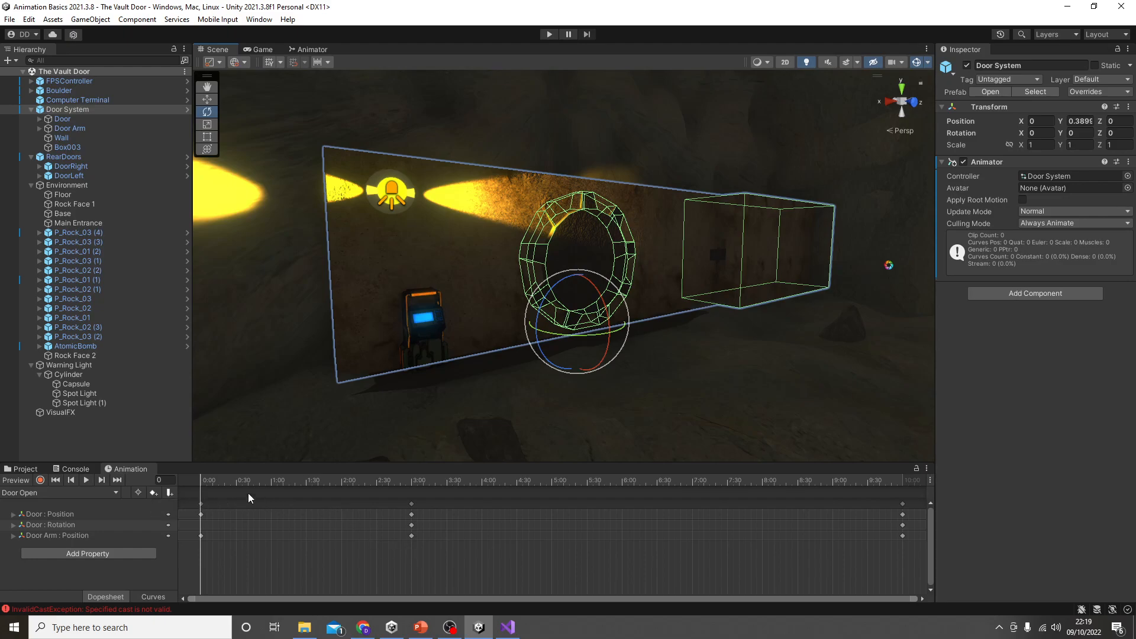
left_click_drag(260, 481, 236, 512)
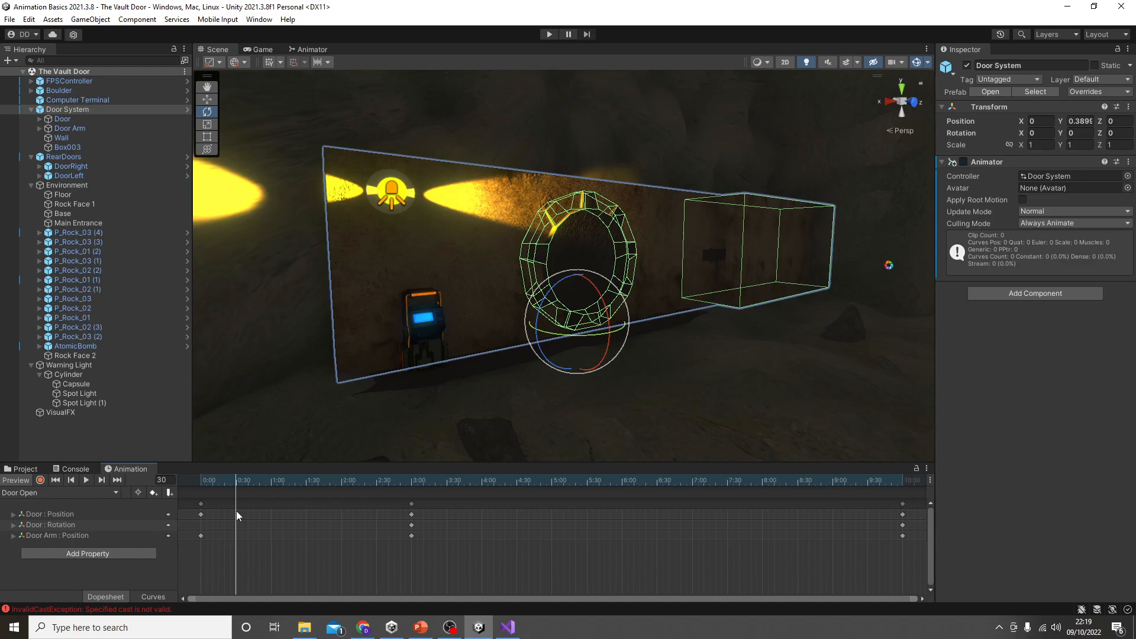
left_click(169, 493)
mouse_move(236, 482)
left_mouse_down()
mouse_move(424, 492)
mouse_move(411, 492)
left_mouse_up()
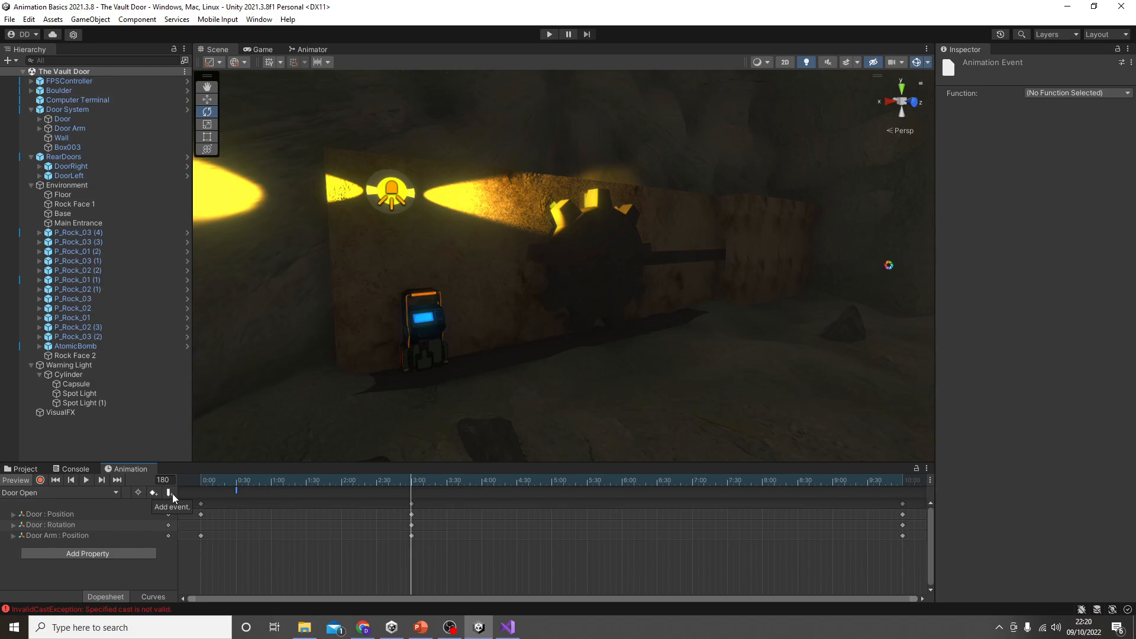
left_click(289, 525)
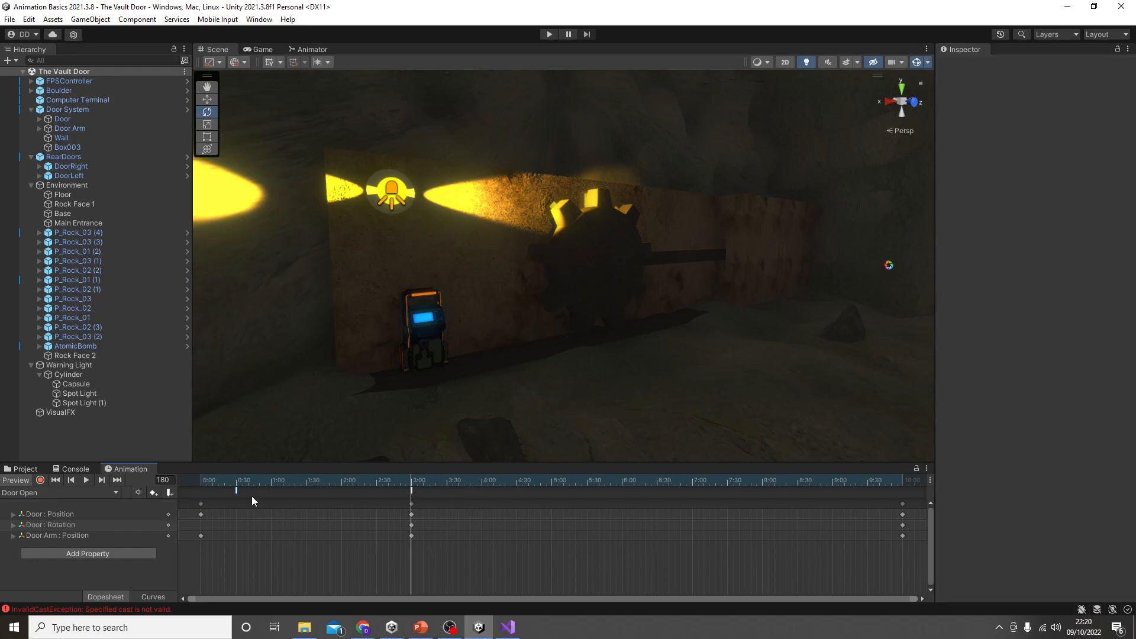
Step: Check which functions are available for the animation event at frame 30
left_click(238, 491)
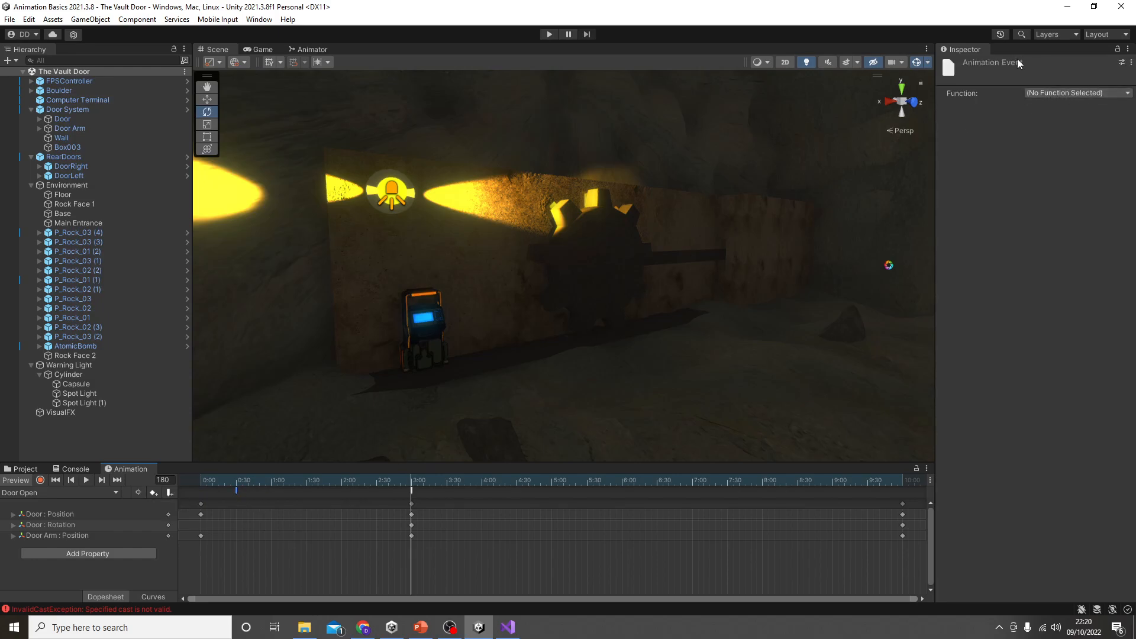
left_click(1059, 94)
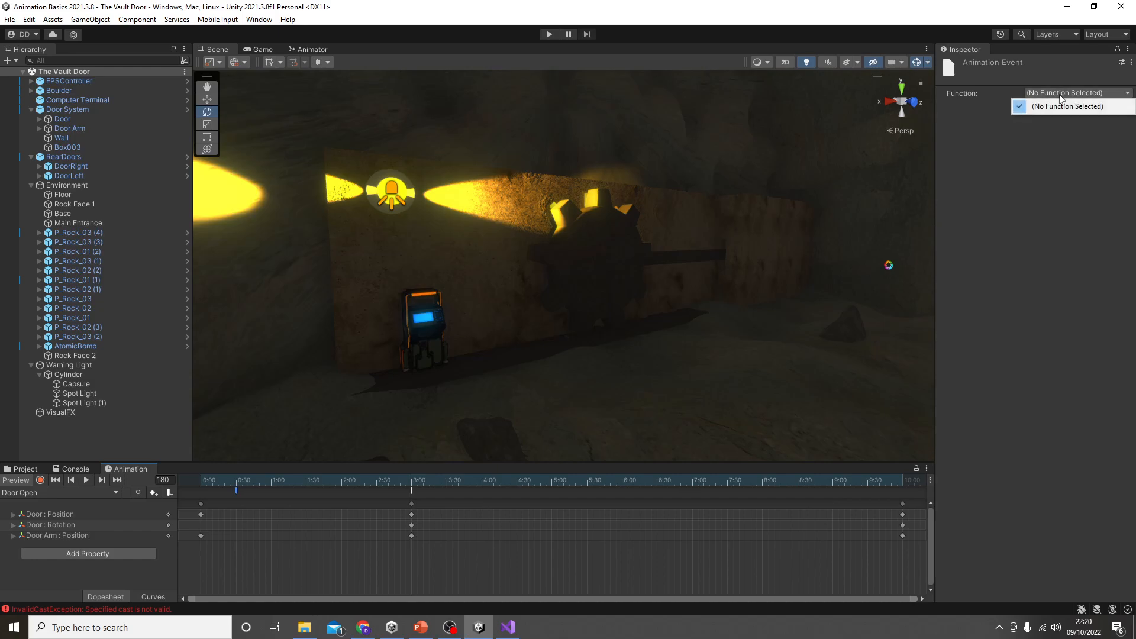
left_click(1052, 194)
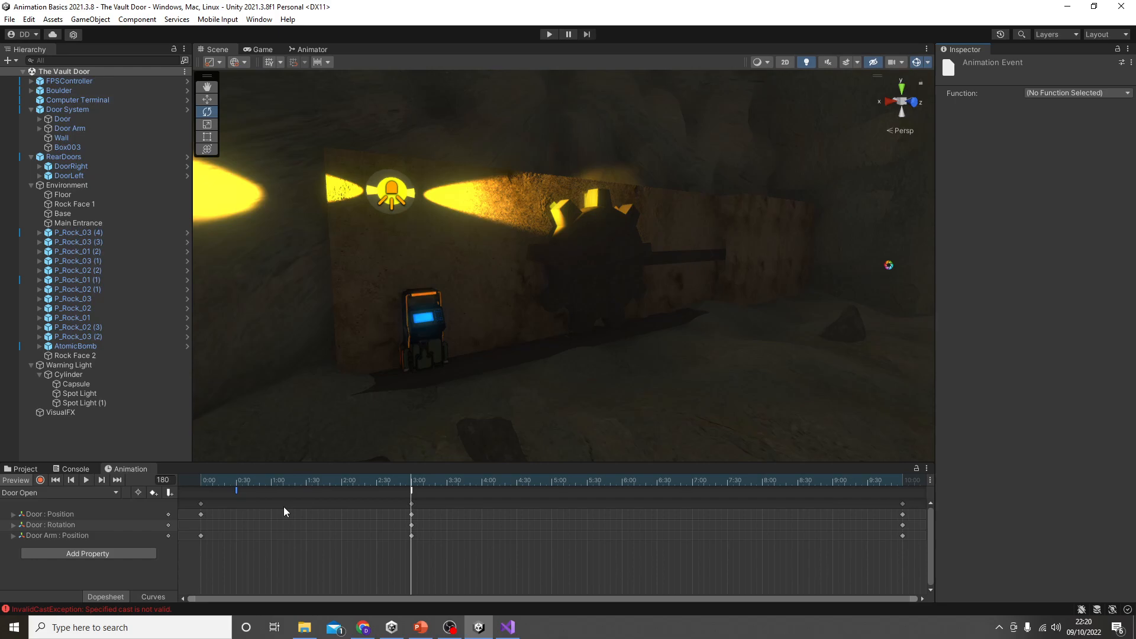
Step: Add an Audio Source component to the round Door object
left_click(584, 258)
left_click(590, 246)
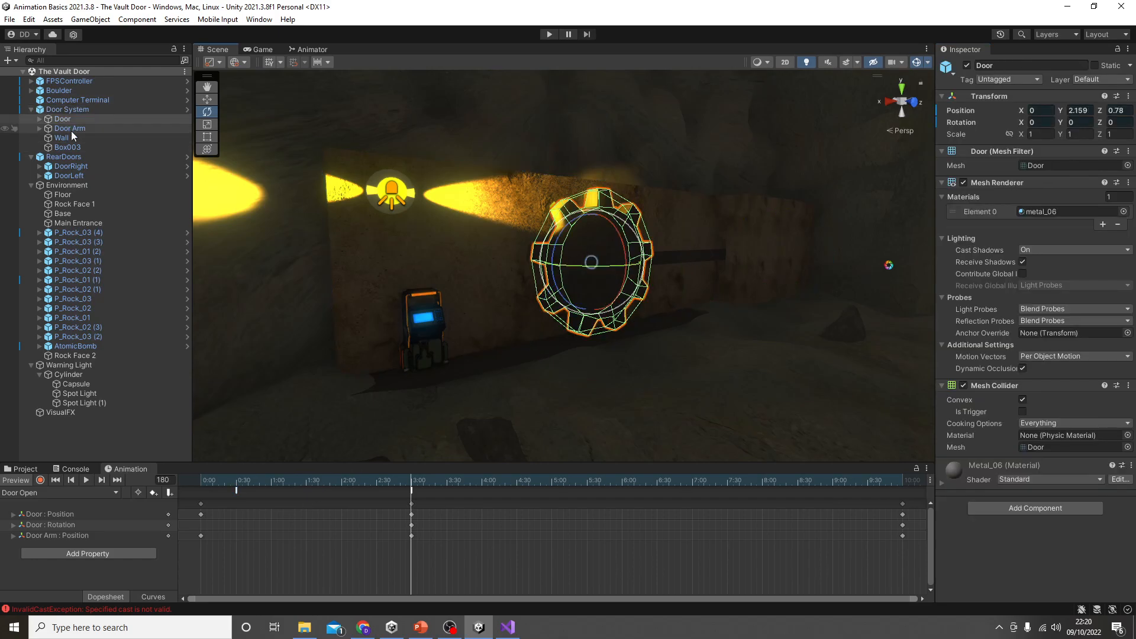
left_click(1048, 509)
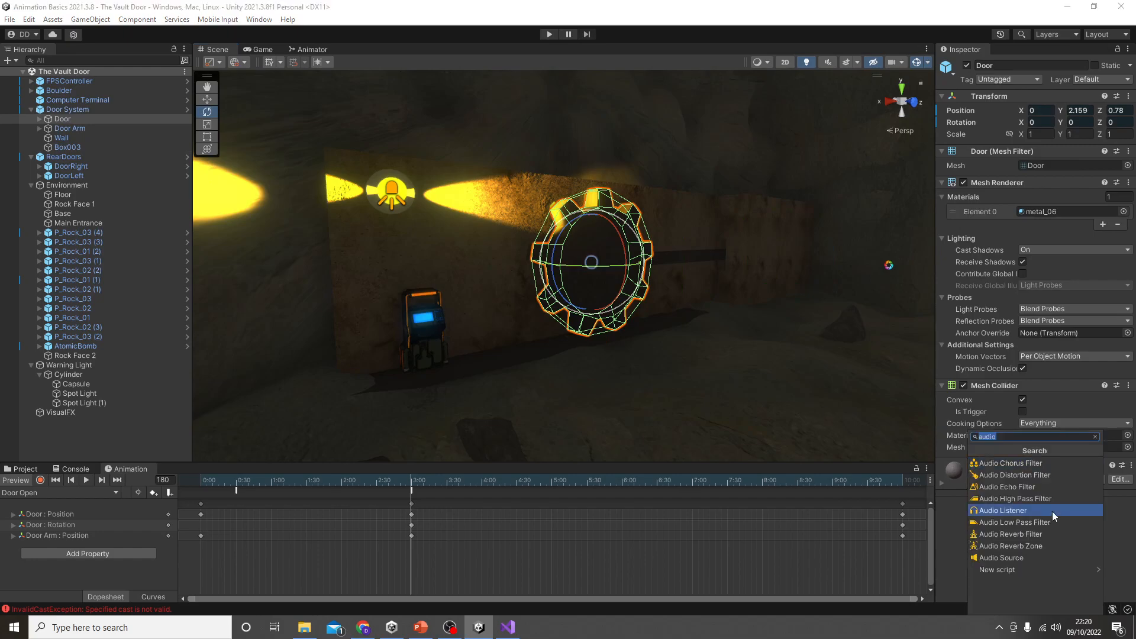
left_click(1009, 557)
Step: Open the Sound Effects folder and listen to the old-metal-sliding-door and gate-big-rusty-metal-door clips
left_click(37, 469)
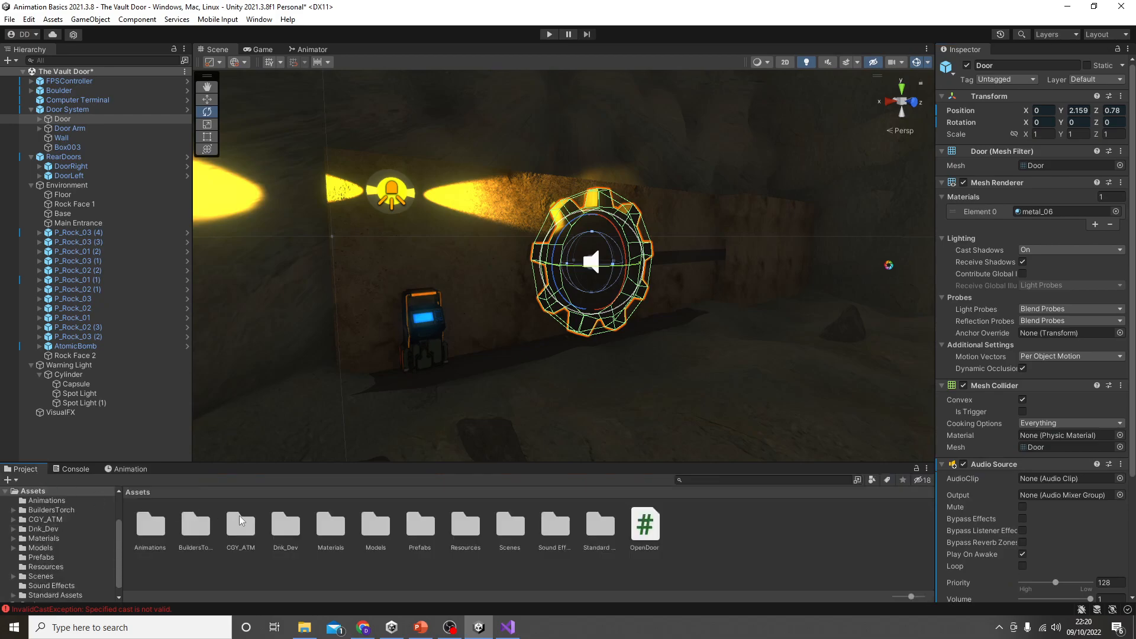
double_click(555, 526)
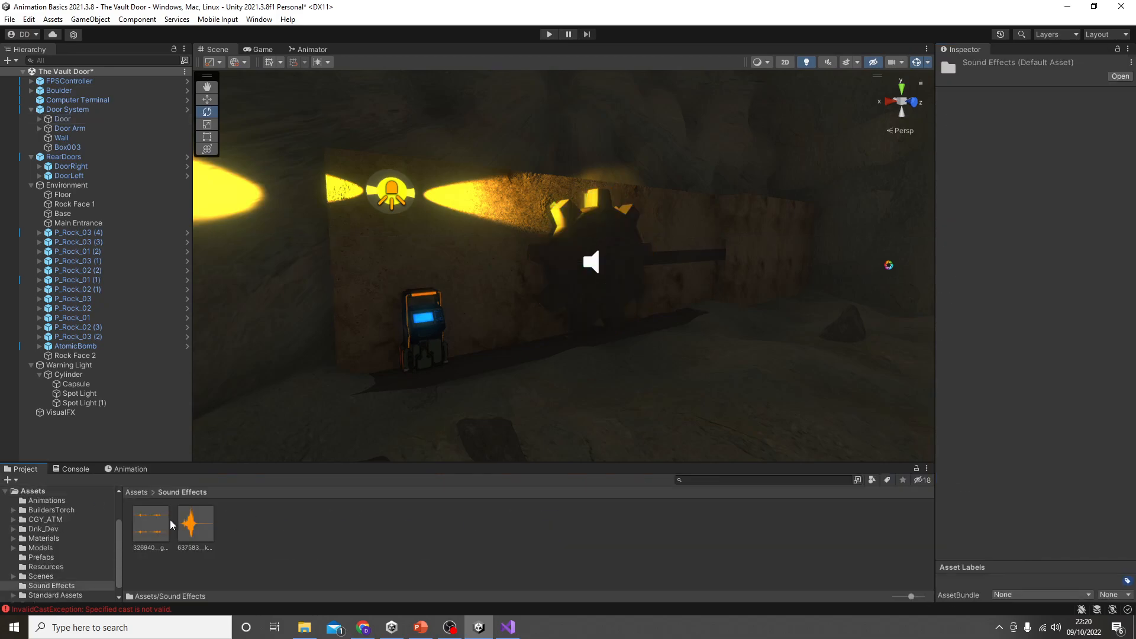
left_click(150, 523)
left_click(1087, 502)
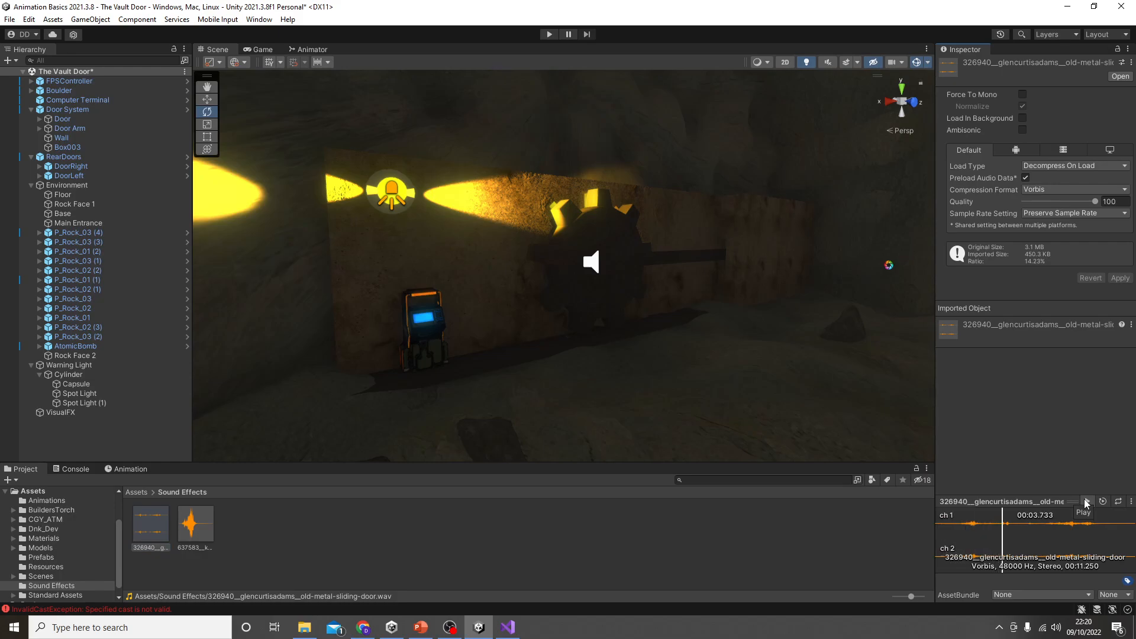
left_click(1086, 502)
left_click(196, 523)
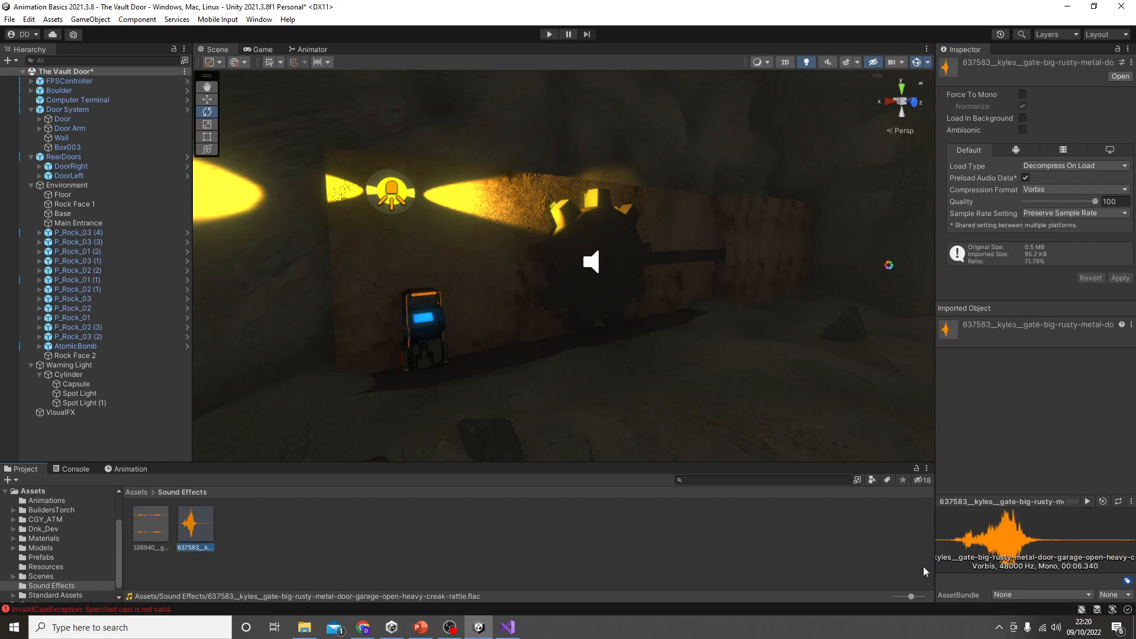
left_click(1087, 501)
left_click(1086, 501)
Step: Set up the Door's Audio Source with the gate-big-rusty-metal-door clip, Play On Awake off and Spatial Blend 1
left_click(606, 235)
left_click(63, 119)
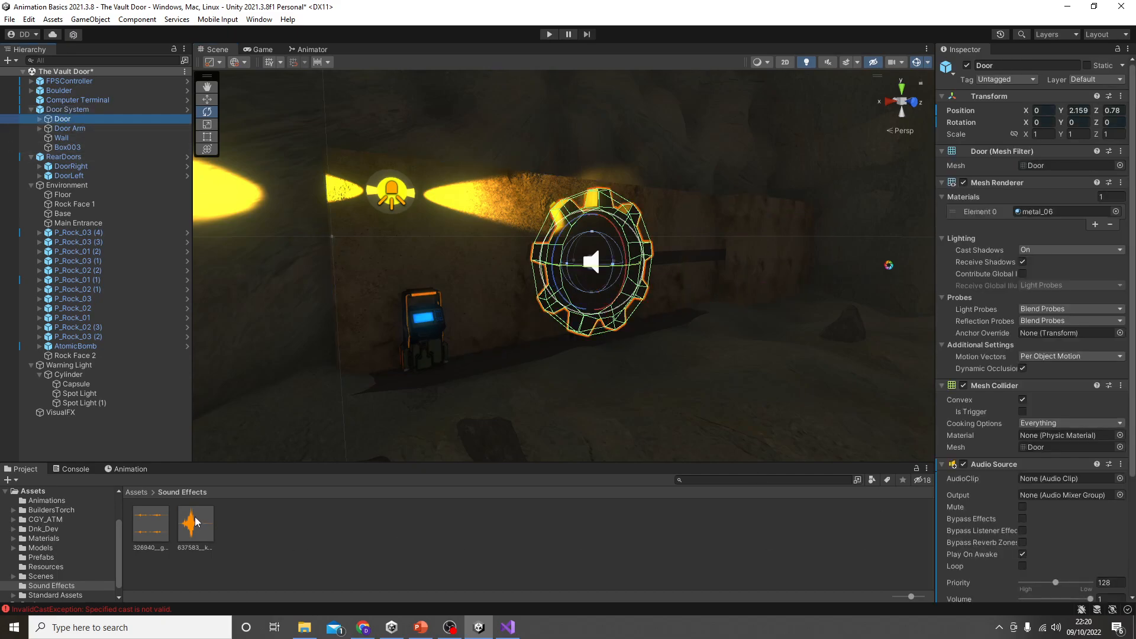
left_click_drag(195, 524, 1062, 481)
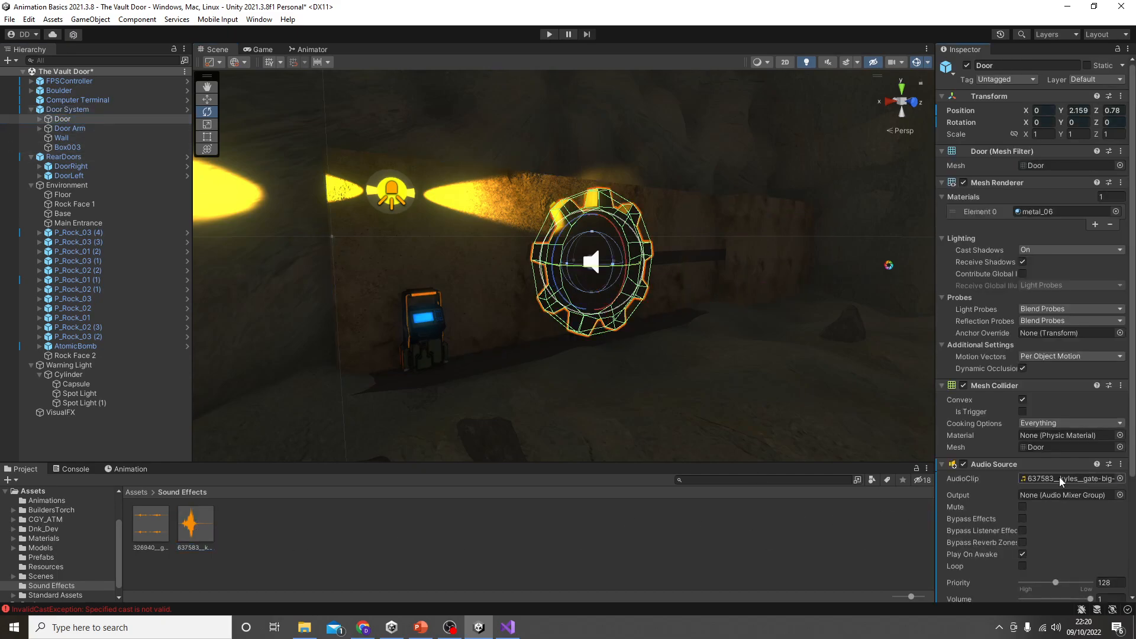
scroll(1067, 526, "down", 5)
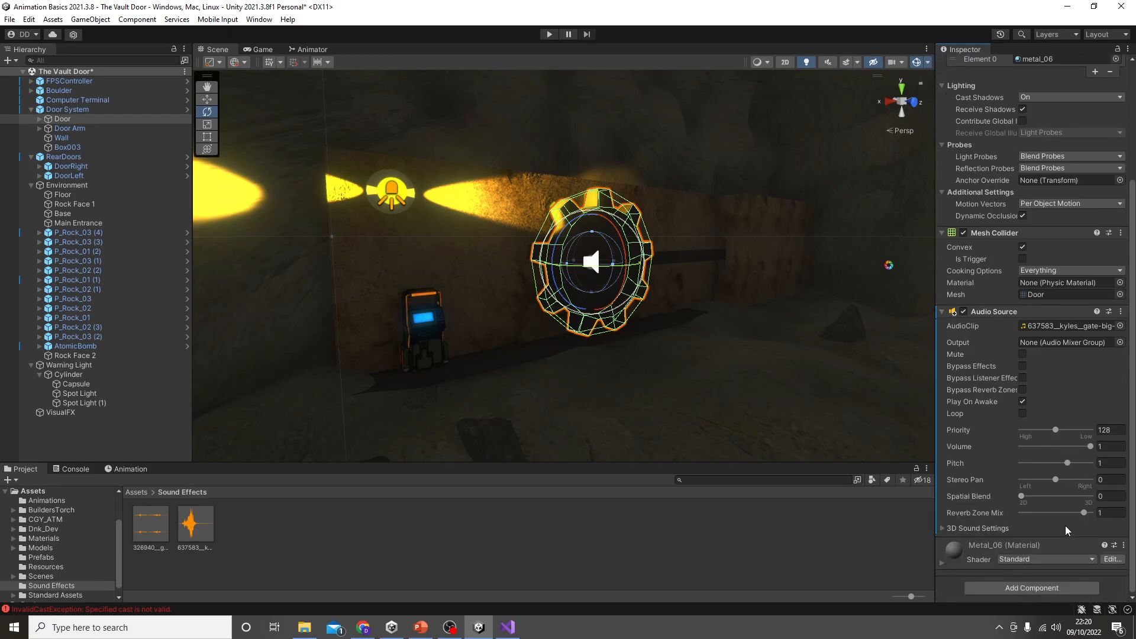
left_click(1023, 402)
left_click_drag(1022, 496, 1093, 498)
Step: Duplicate the Door's Audio Source as a second component and assign the old-metal-sliding-door clip to the copy
right_click(1002, 315)
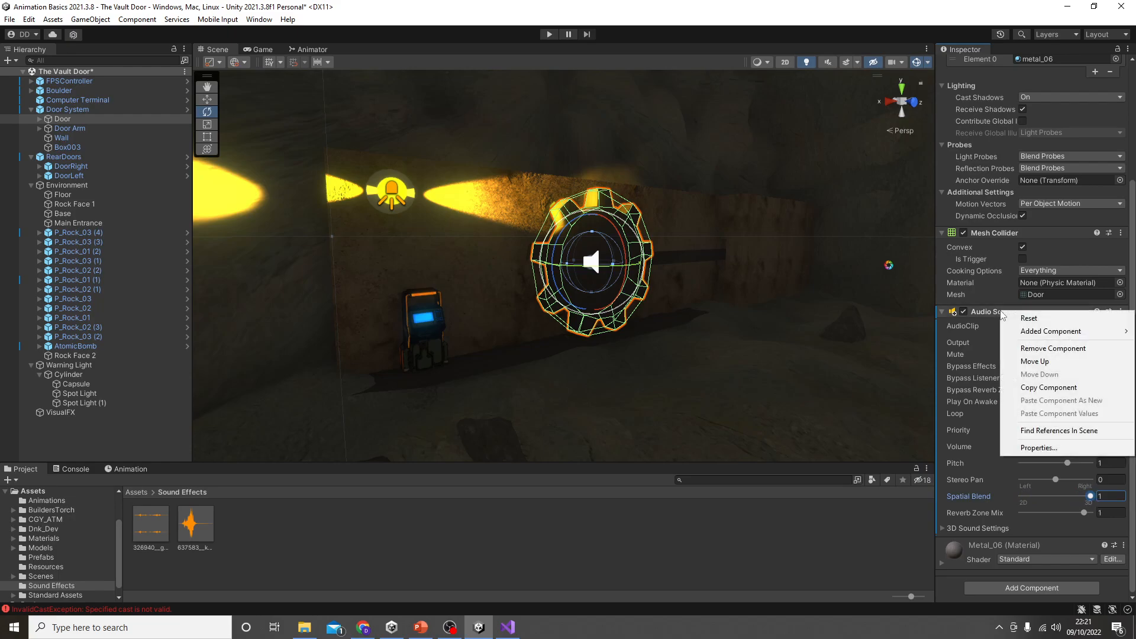
left_click(1051, 388)
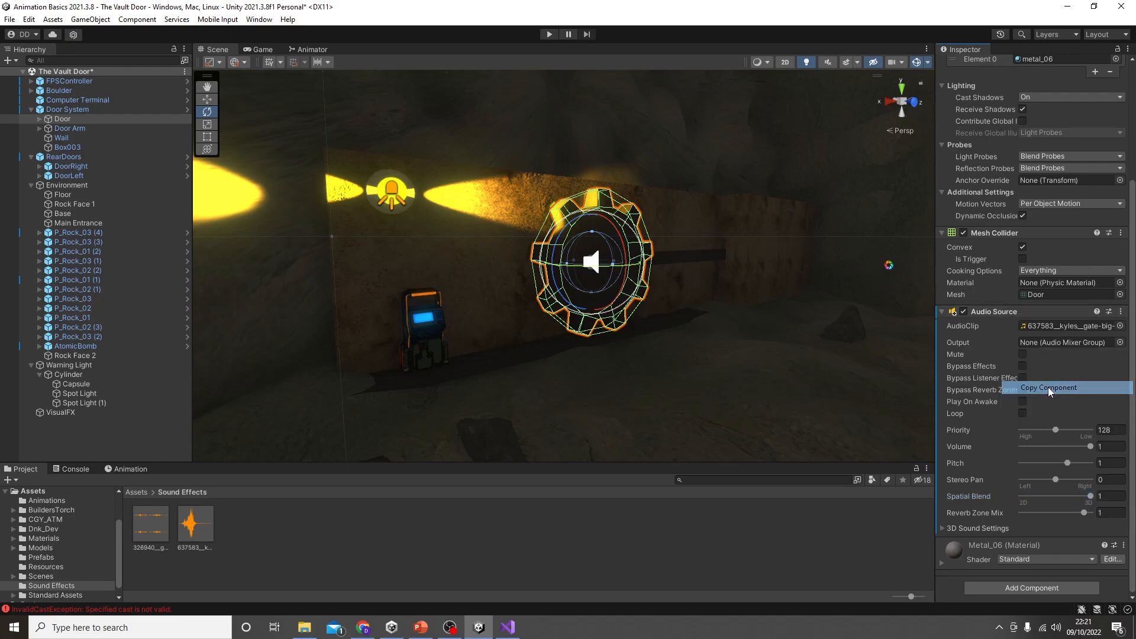
right_click(1007, 314)
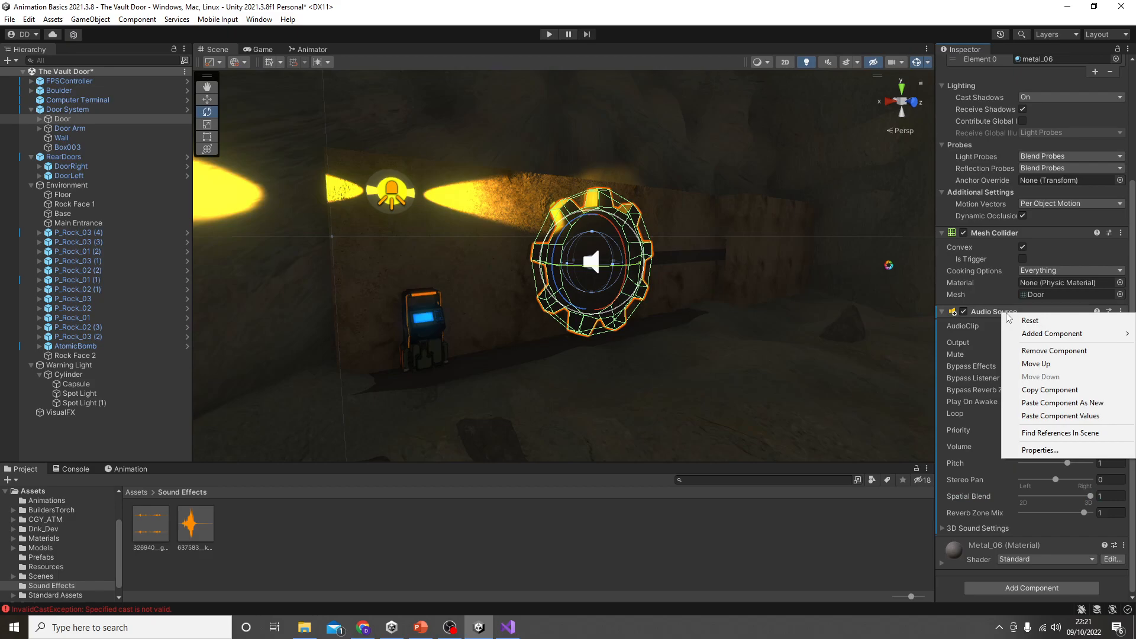
left_click(1063, 403)
scroll(1045, 464, "down", 4)
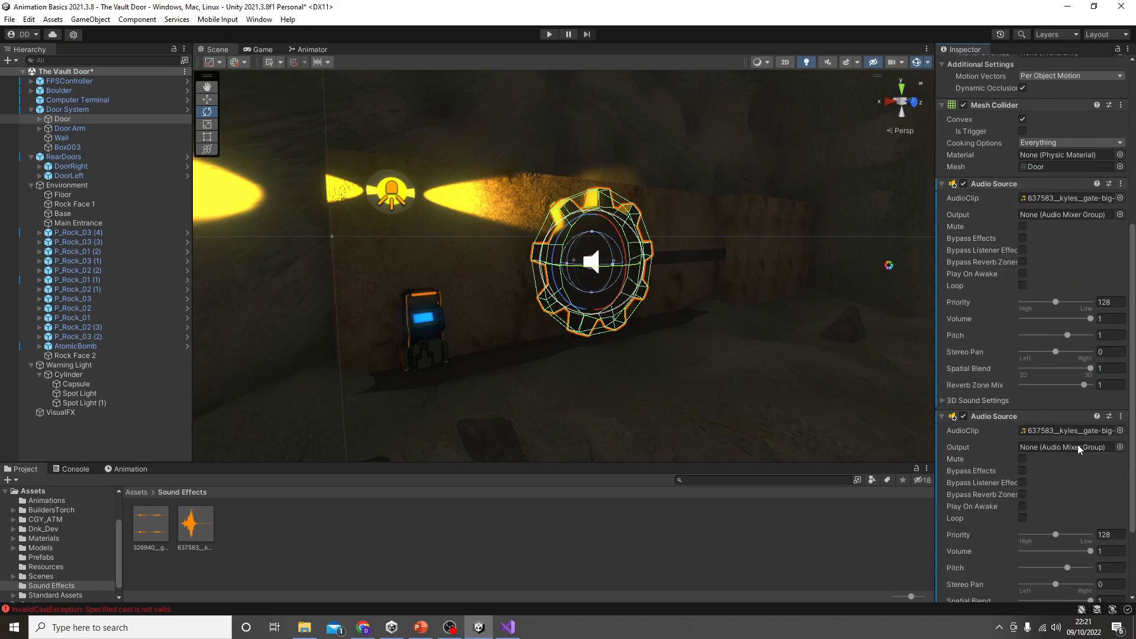
left_click_drag(151, 524, 1101, 432)
scroll(1069, 509, "down", 3)
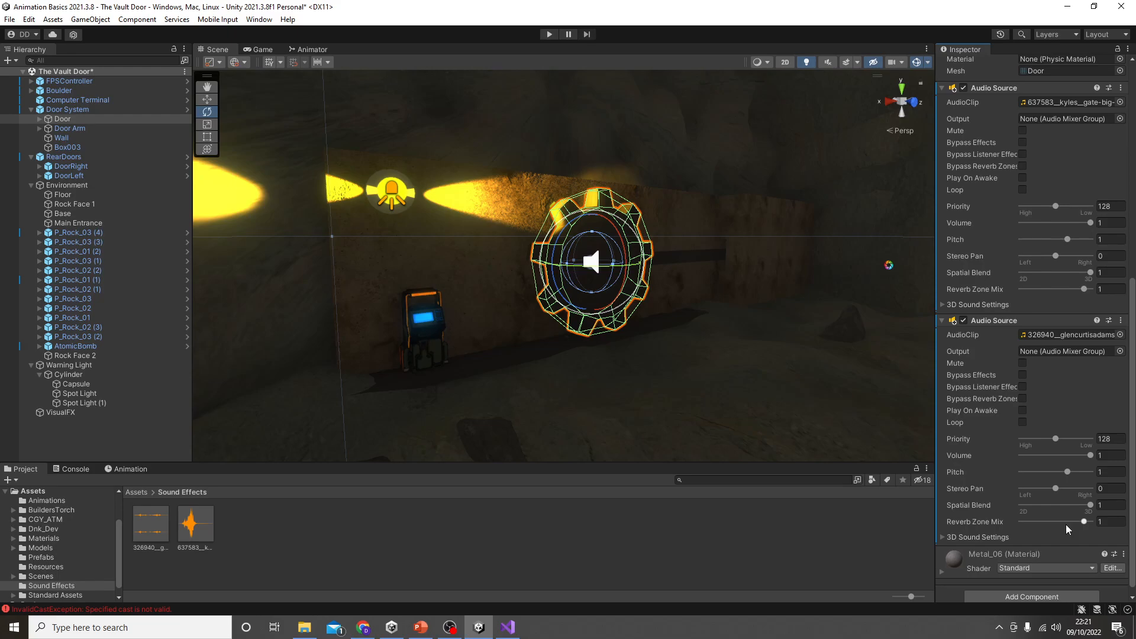
scroll(1067, 422, "up", 2)
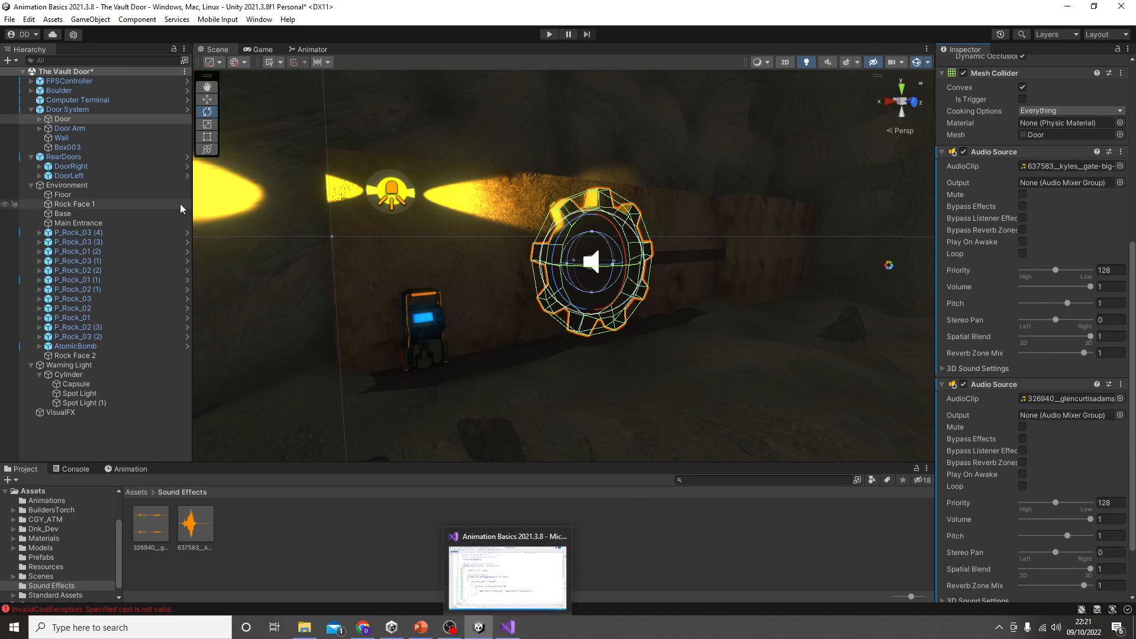
Step: Create a new script named PlaySounds as a component on the Door System object
left_click(81, 110)
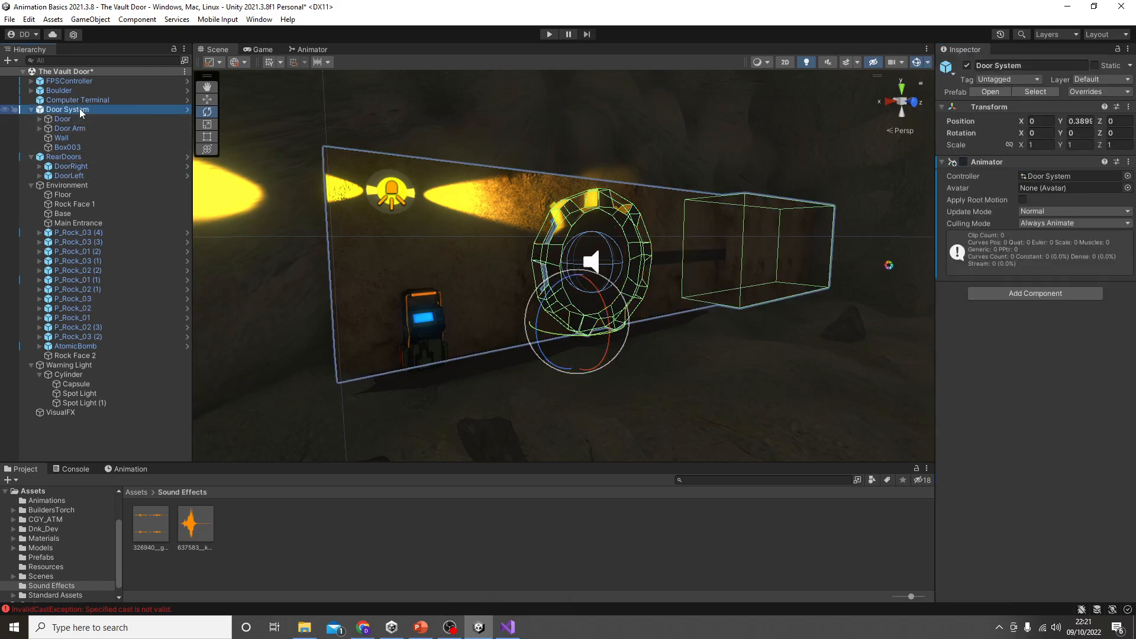
left_click(1037, 296)
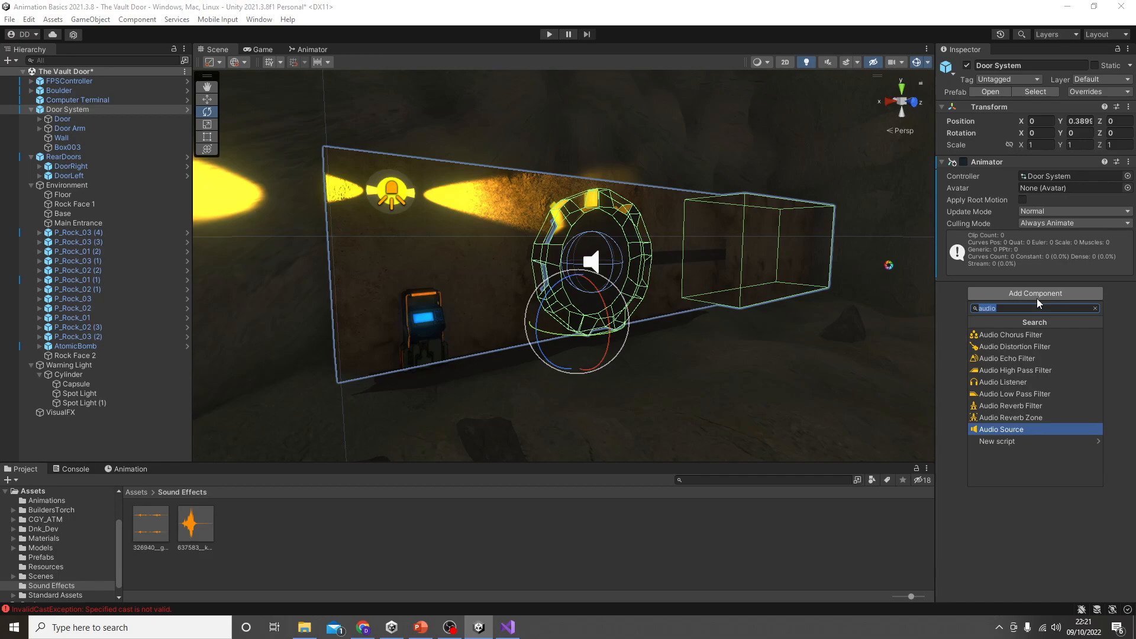
type("PlaySounds")
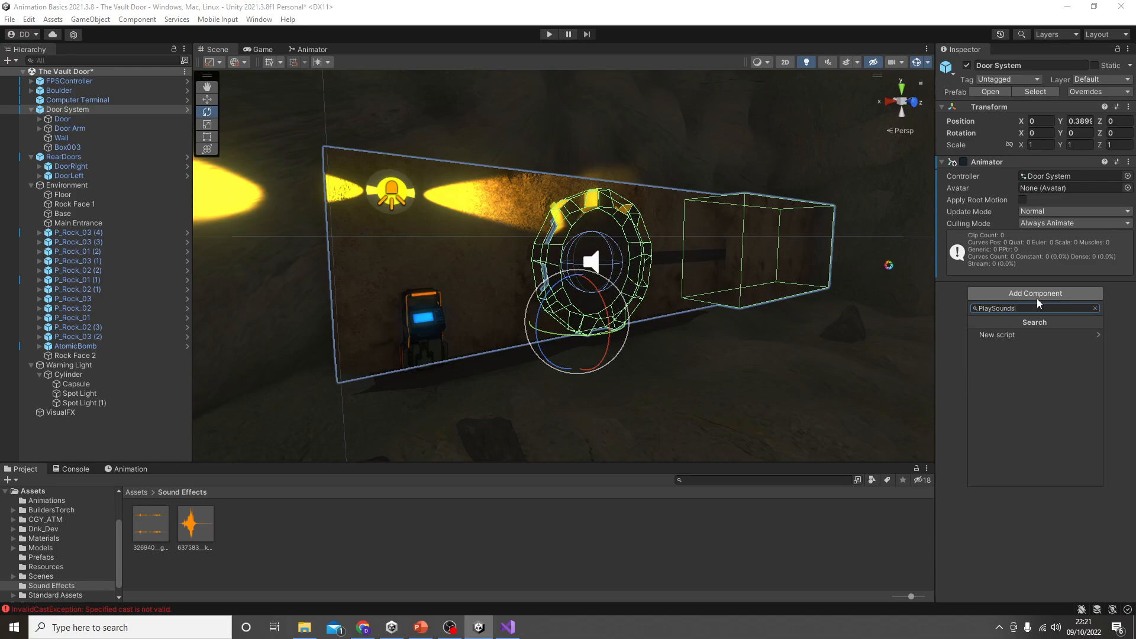
key("Down")
key("Return")
key("Return")
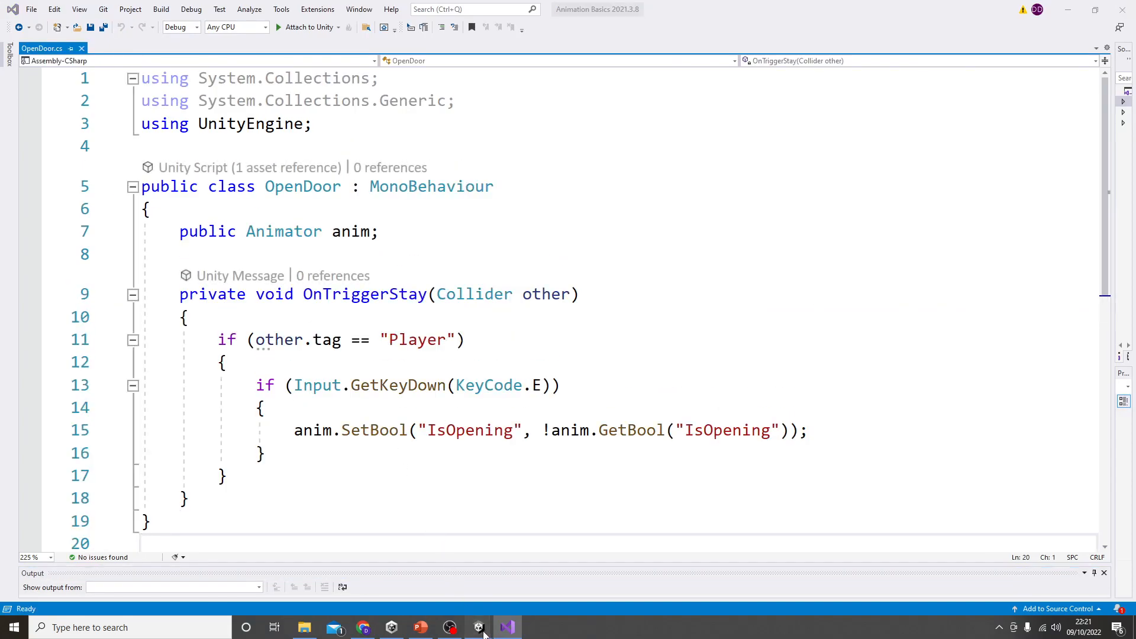
Step: Open the PlaySounds script in Visual Studio and delete its default Start and Update methods with their comments
mouse_move(480, 628)
mouse_move(506, 591)
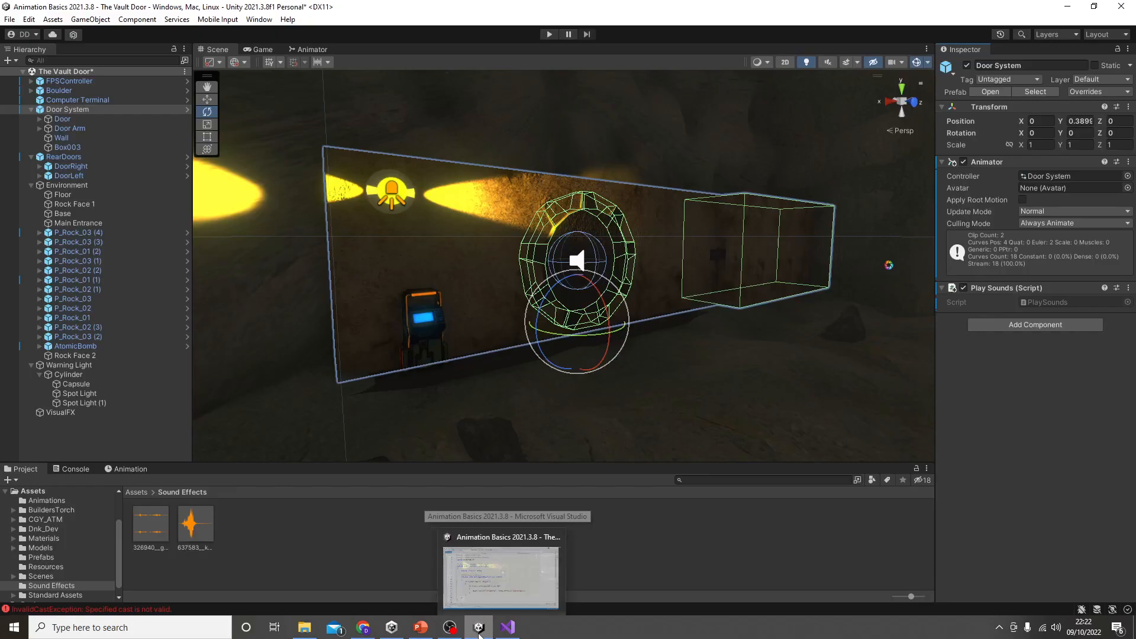
double_click(1082, 304)
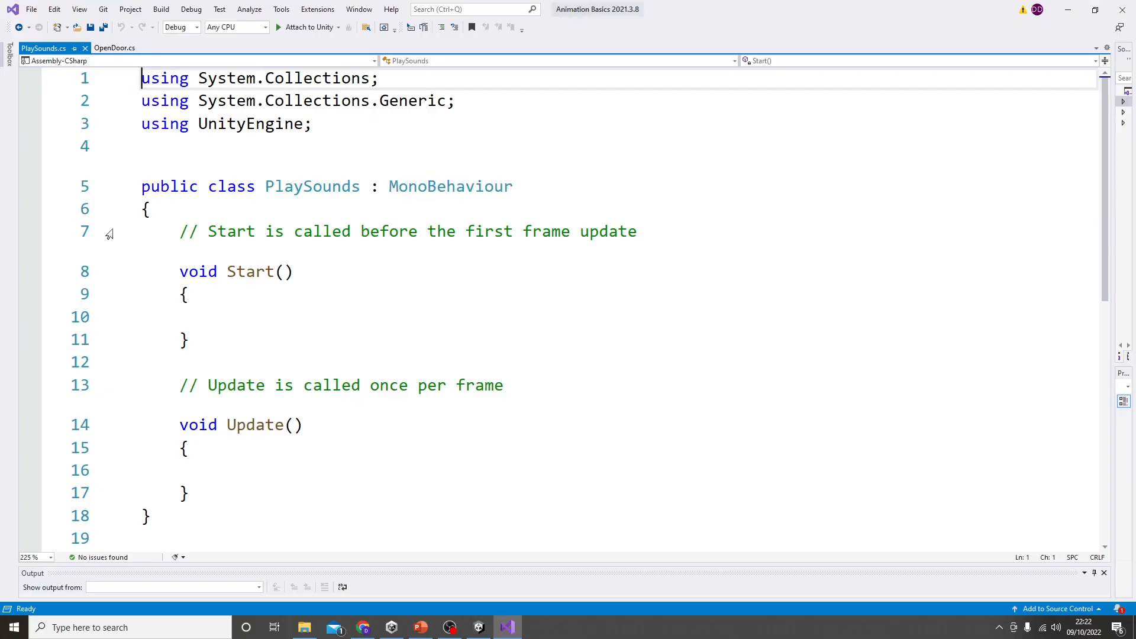
left_click_drag(171, 231, 241, 488)
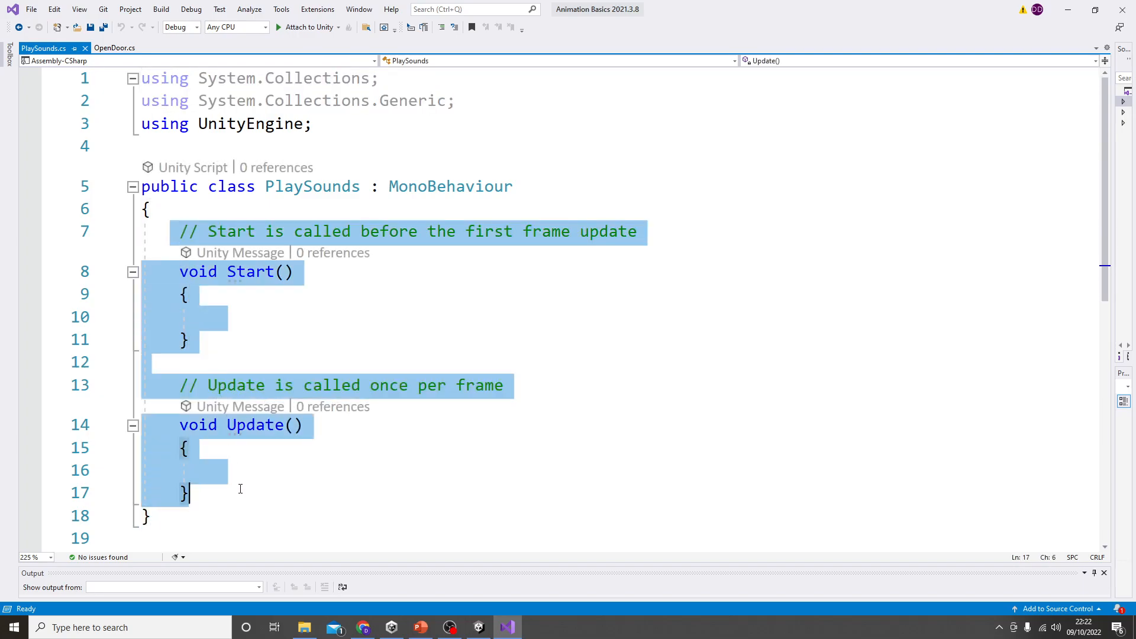
key("BackSpace")
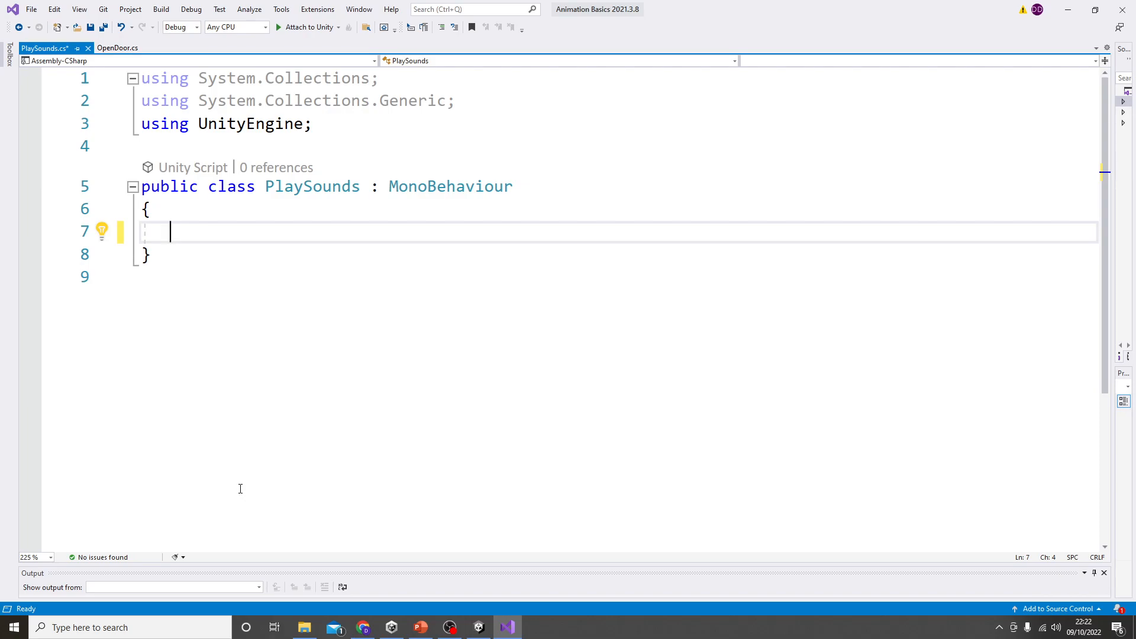
Step: Declare a public AudioSource variable named LoudSound in the PlaySounds class
type("public ")
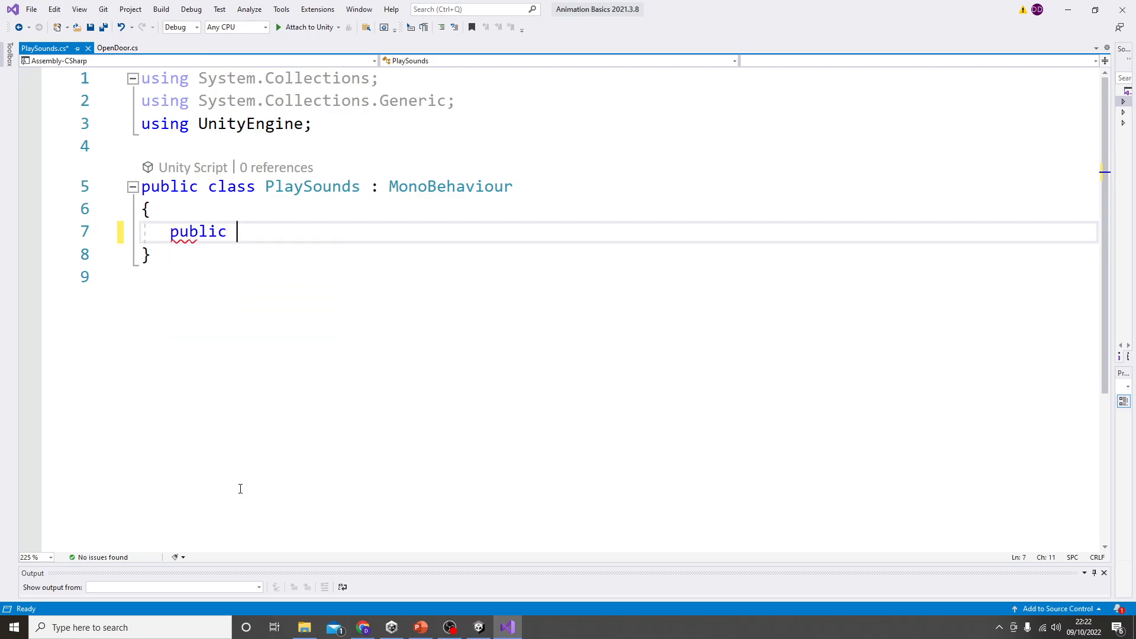
type("Aud")
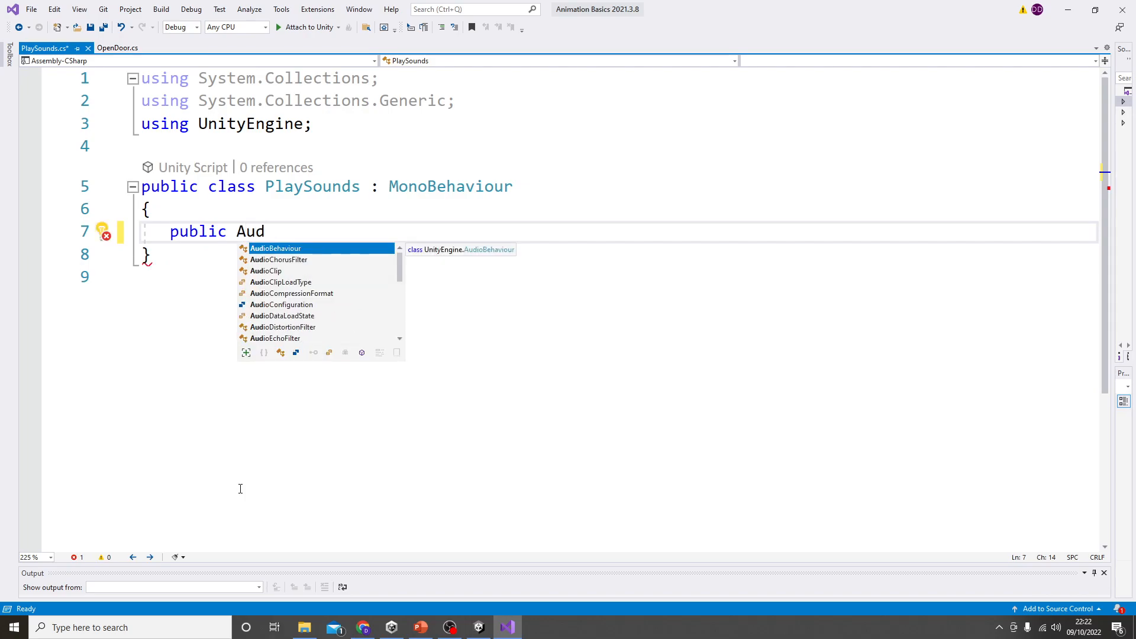
type("ioSource")
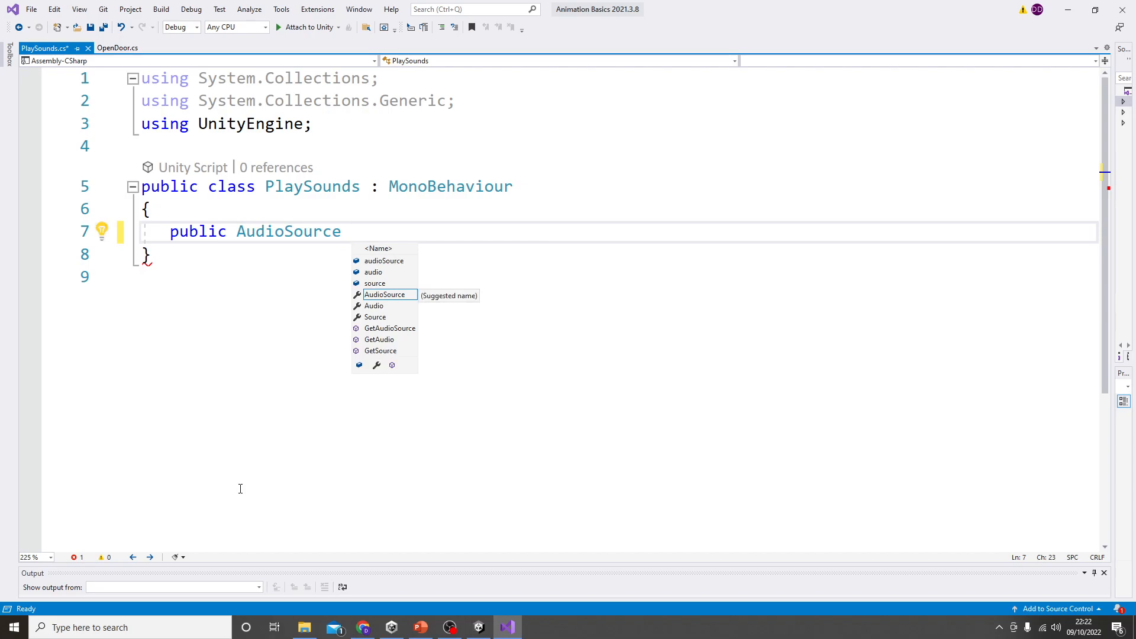
type(" Laud")
key("BackSpace")
key("BackSpace")
key("BackSpace")
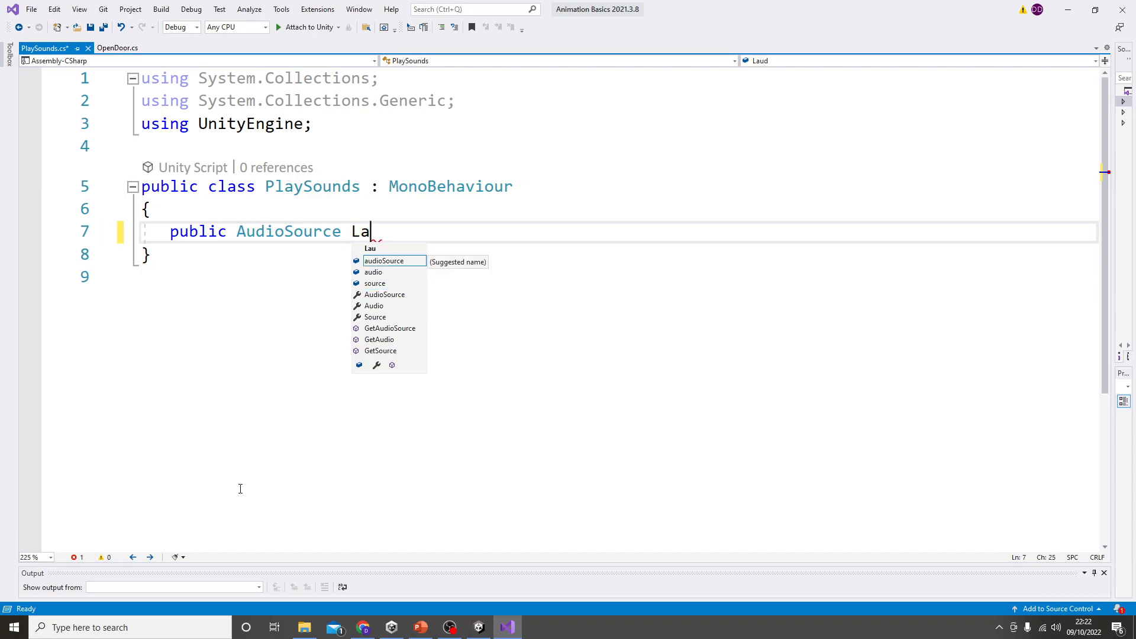
type("oudSound")
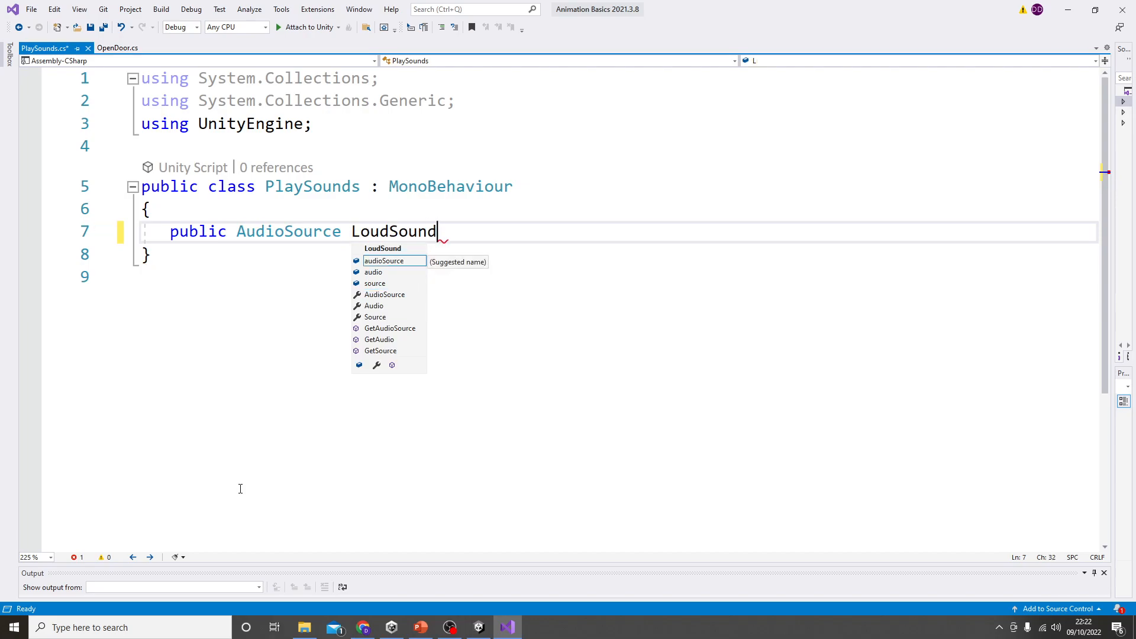
type(";")
key("Return")
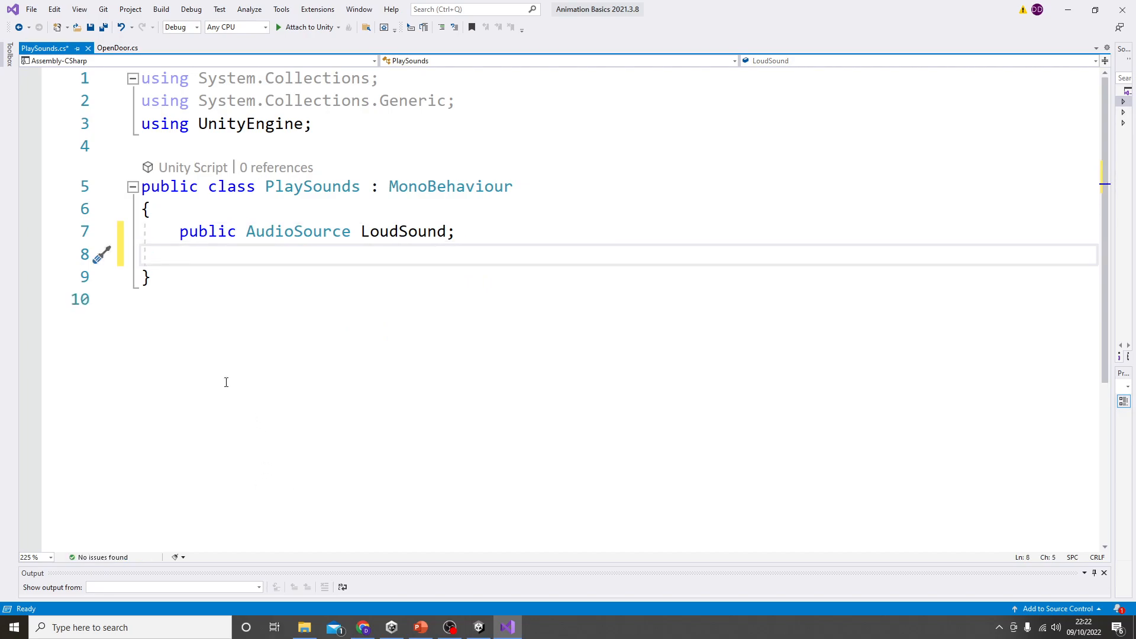
Step: Duplicate the LoudSound declaration on the line below, rename the copy LongSound, and save the script
left_click_drag(181, 231, 460, 233)
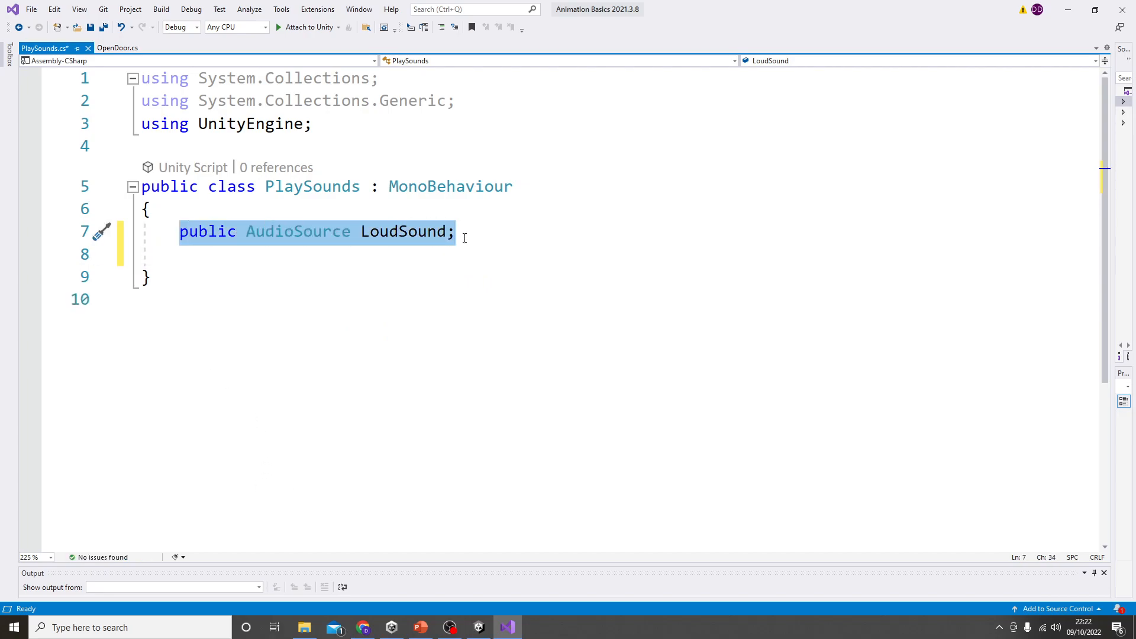
key("ctrl+c")
left_click(319, 249)
key("ctrl+v")
left_click_drag(398, 255, 368, 256)
type("ong")
key("ctrl+s")
key("End")
key("Return")
key("Return")
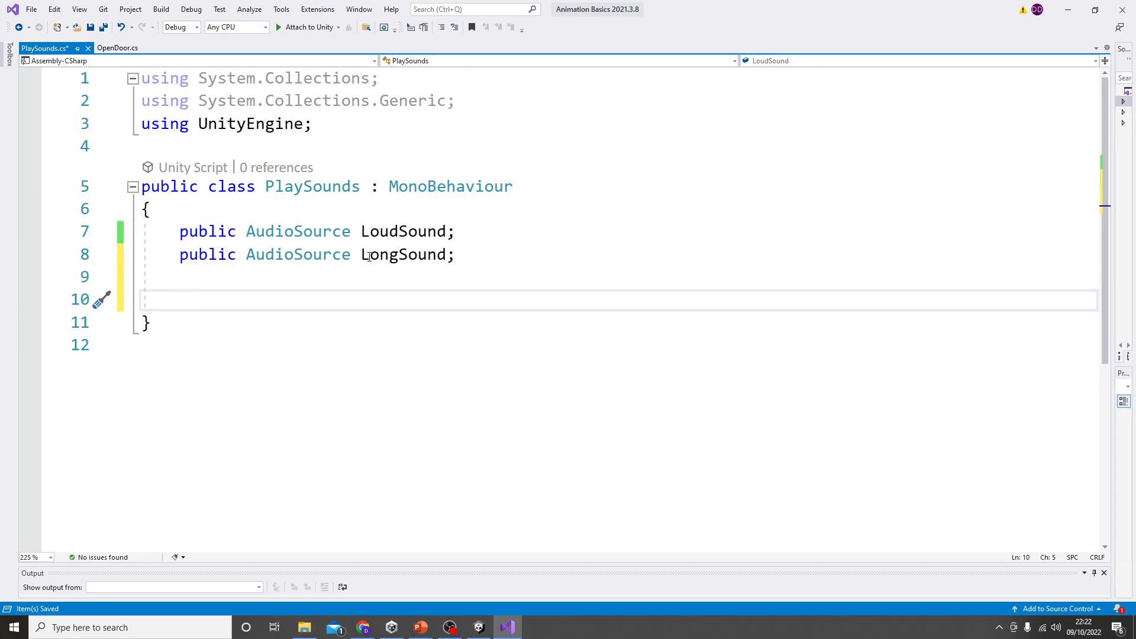
Step: Start a public void method with a braced body below the two AudioSource variables, leaving its name blank
type("public void ")
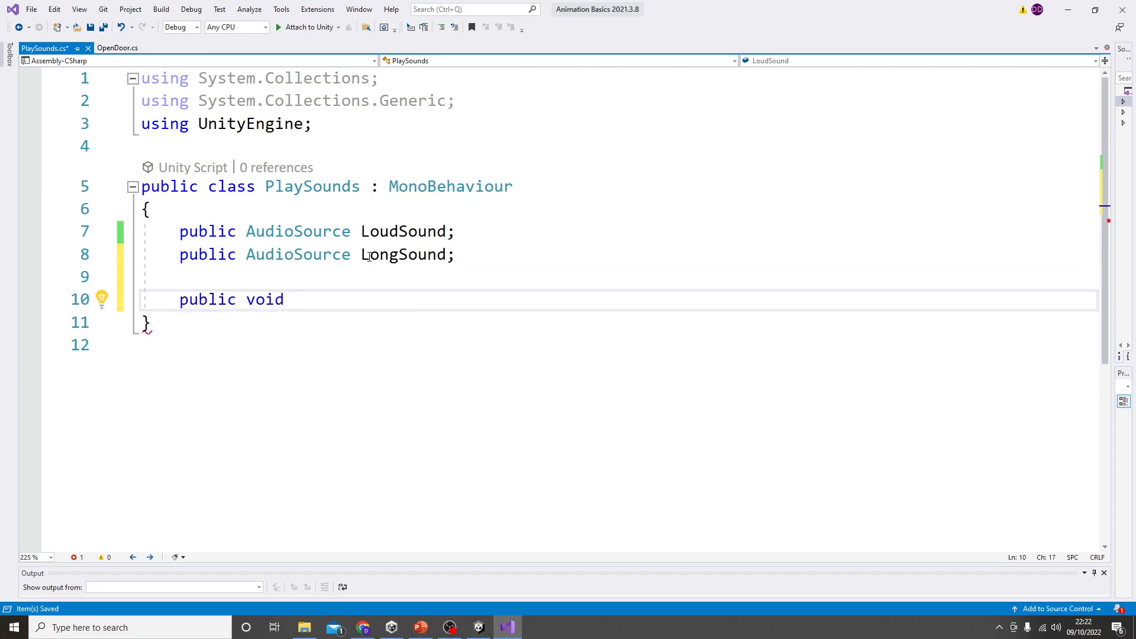
type("play")
key("Left")
key("Left")
key("Left")
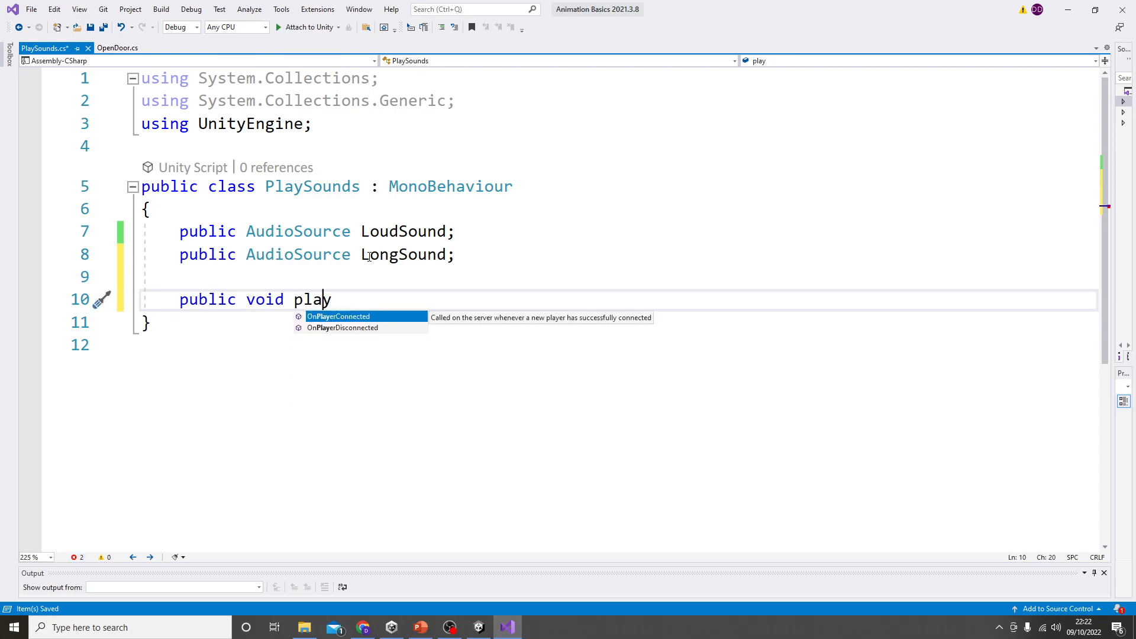
key("BackSpace")
type("P")
key("End")
key("Tab")
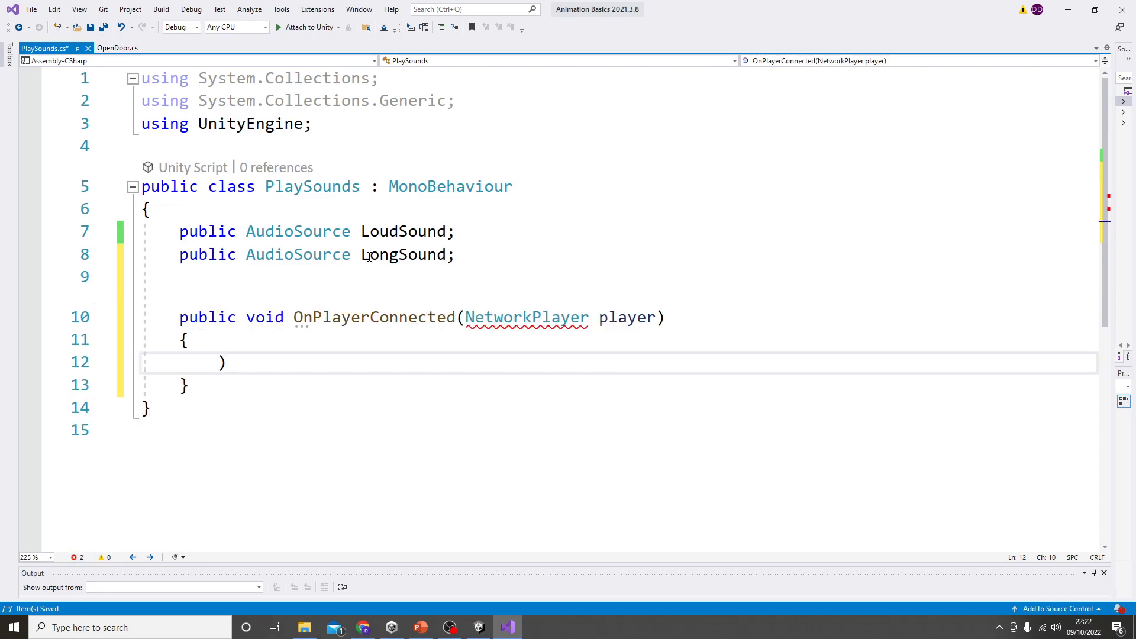
left_click_drag(294, 318, 675, 322)
key("BackSpace")
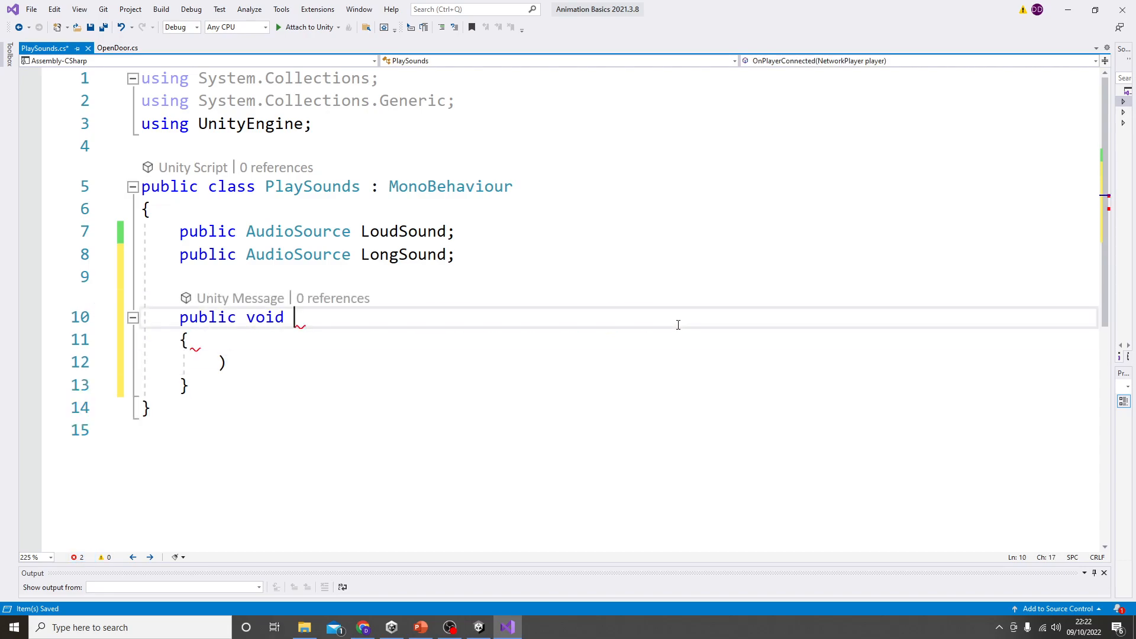
Step: Name the public void method PlayBothSounds() without parameters and remove the stray parenthesis from its body
type("pla")
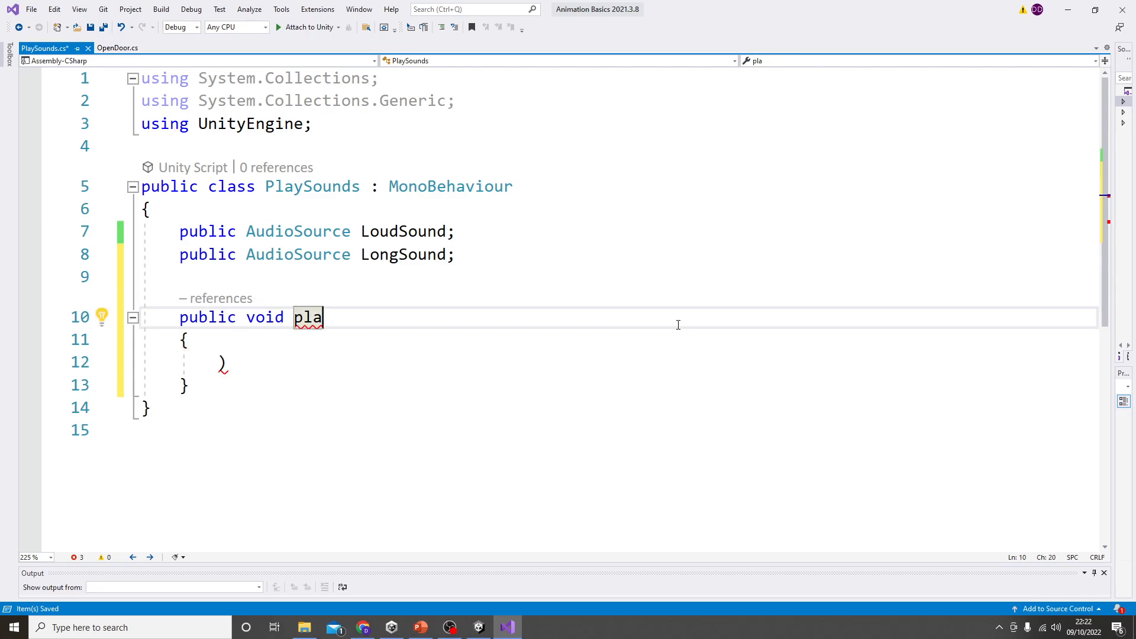
key("BackSpace")
key("BackSpace")
key("BackSpace")
type("Play")
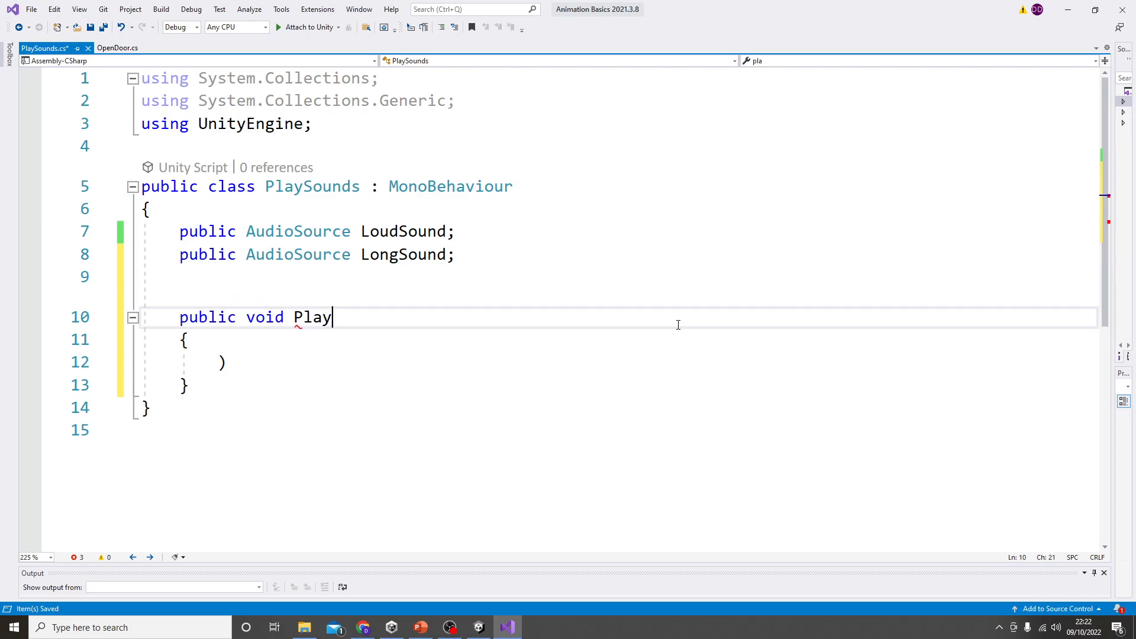
type("BothSounds")
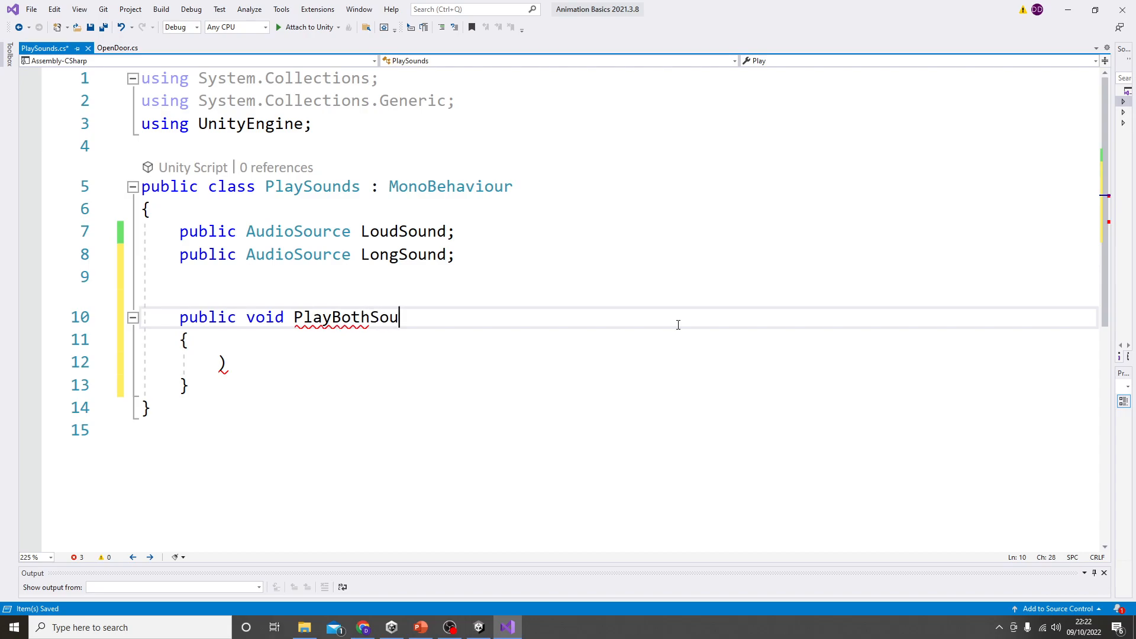
key("Down")
key("Down")
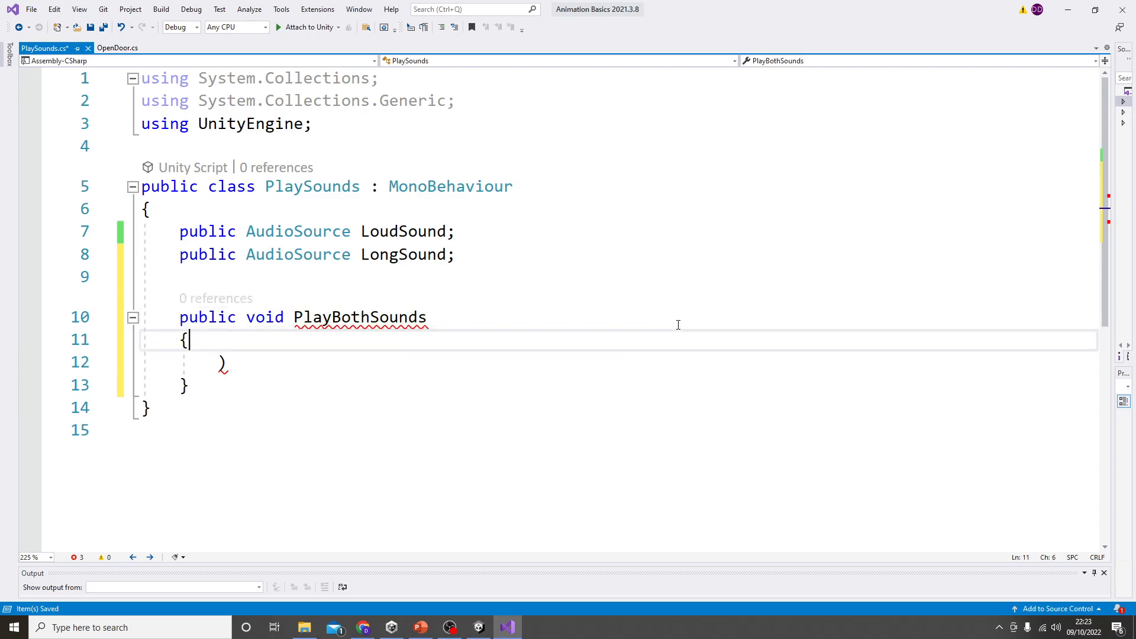
key("BackSpace")
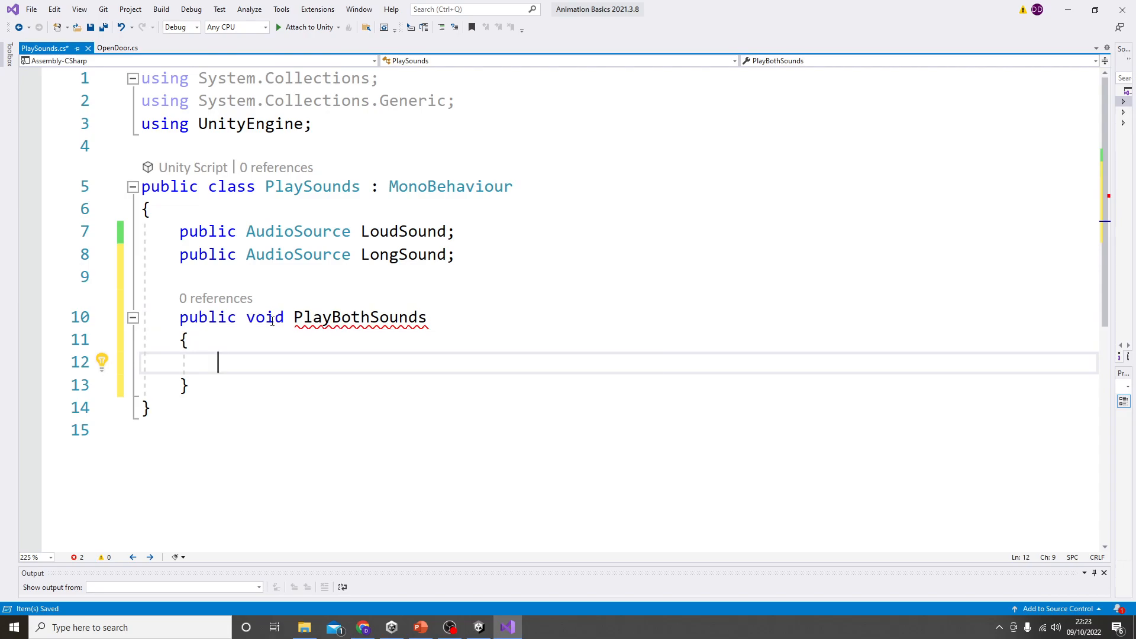
left_click(444, 317)
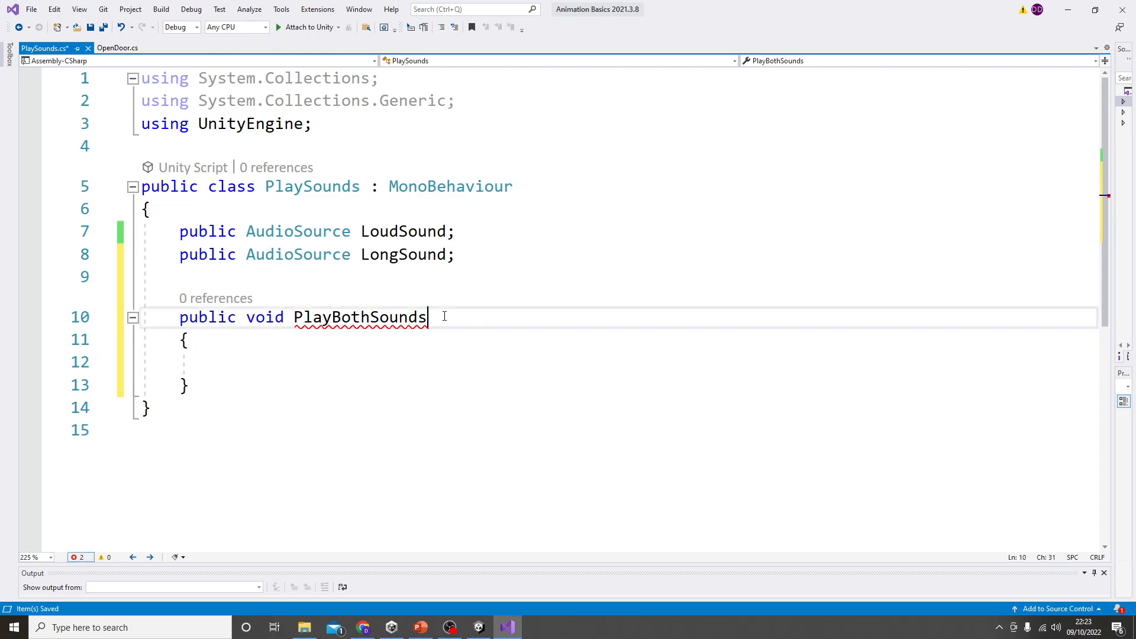
type("()")
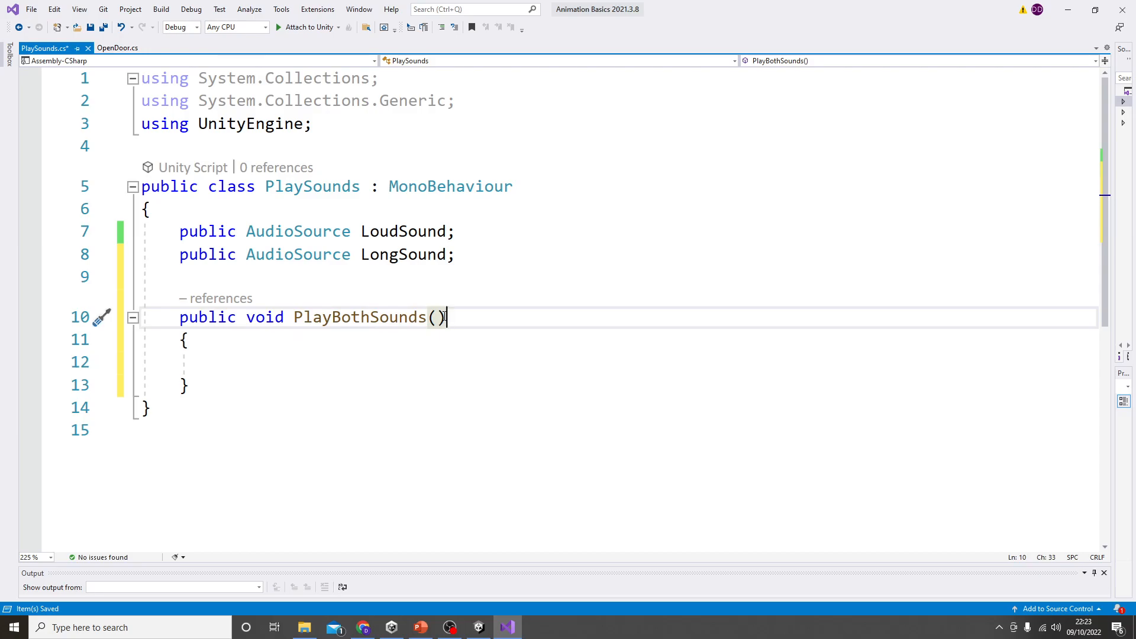
Step: Add a LoudSound.Play(); call inside the body of the PlayBothSounds method
left_click(214, 364)
double_click(414, 234)
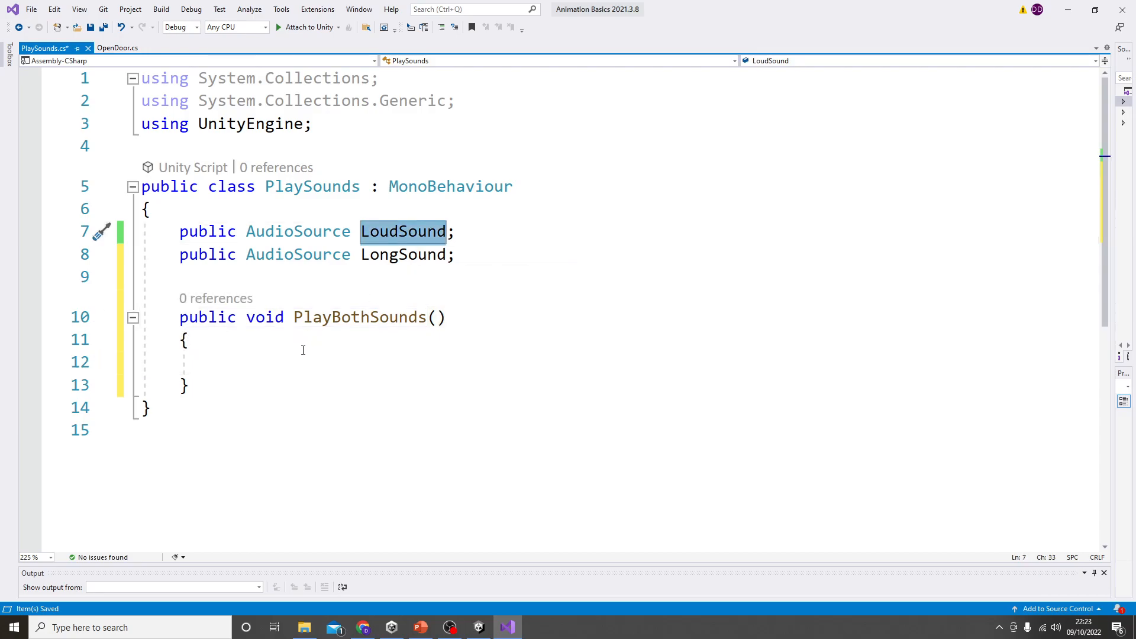
left_click(268, 368)
type("LoudSound.pla")
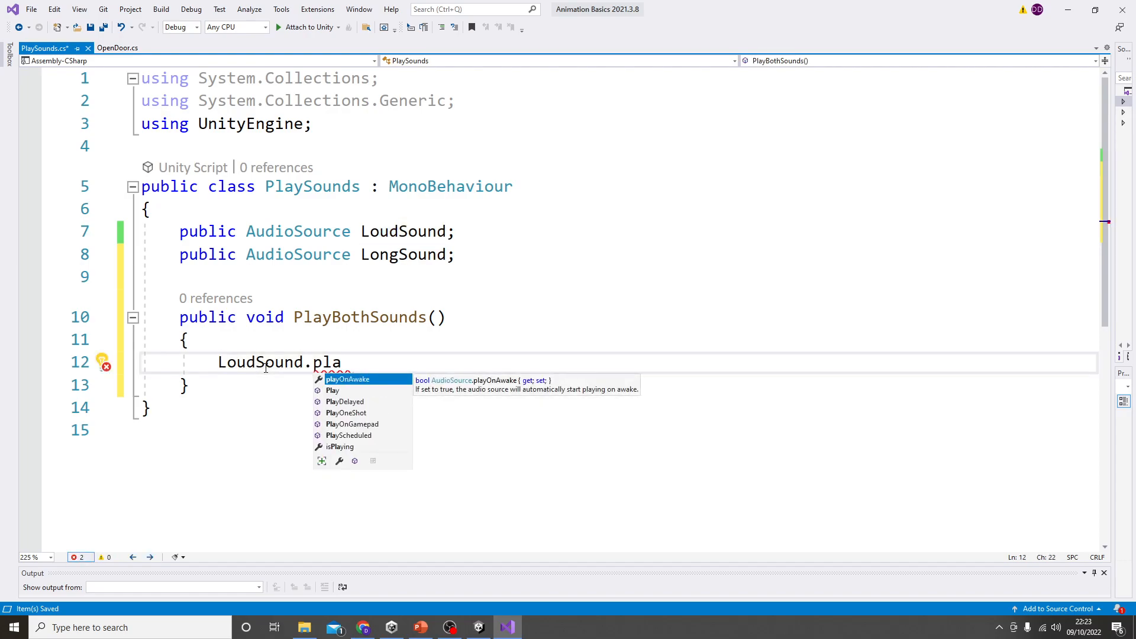
key("Down")
key("Tab")
type("();")
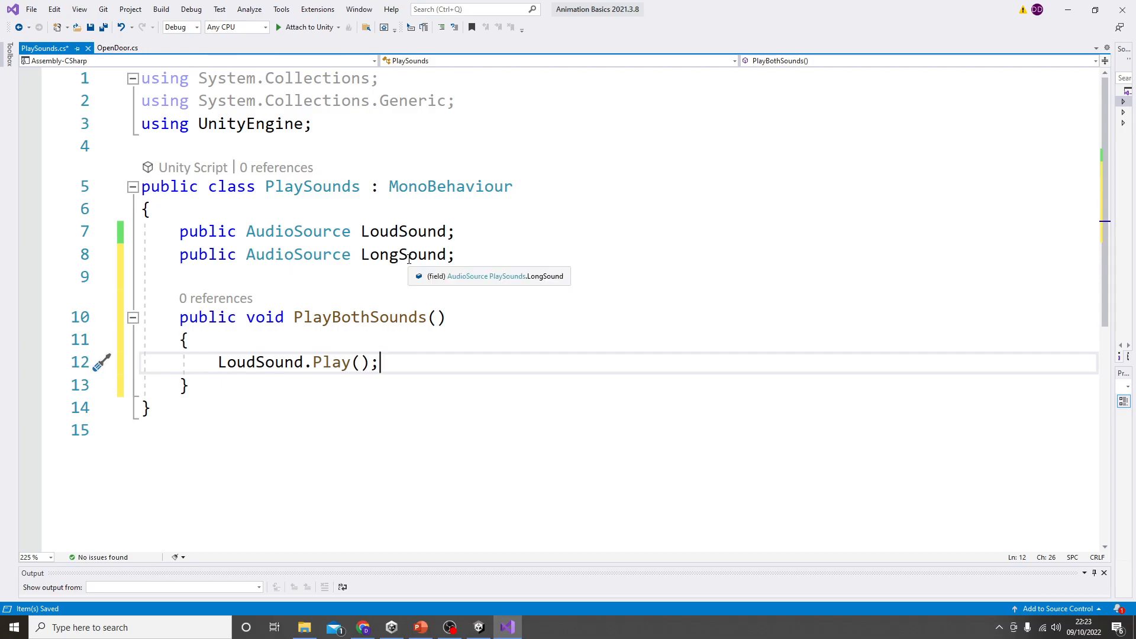
Step: Add a LongSound.Play(); call on the line below LoudSound.Play(); and save the script
double_click(408, 259)
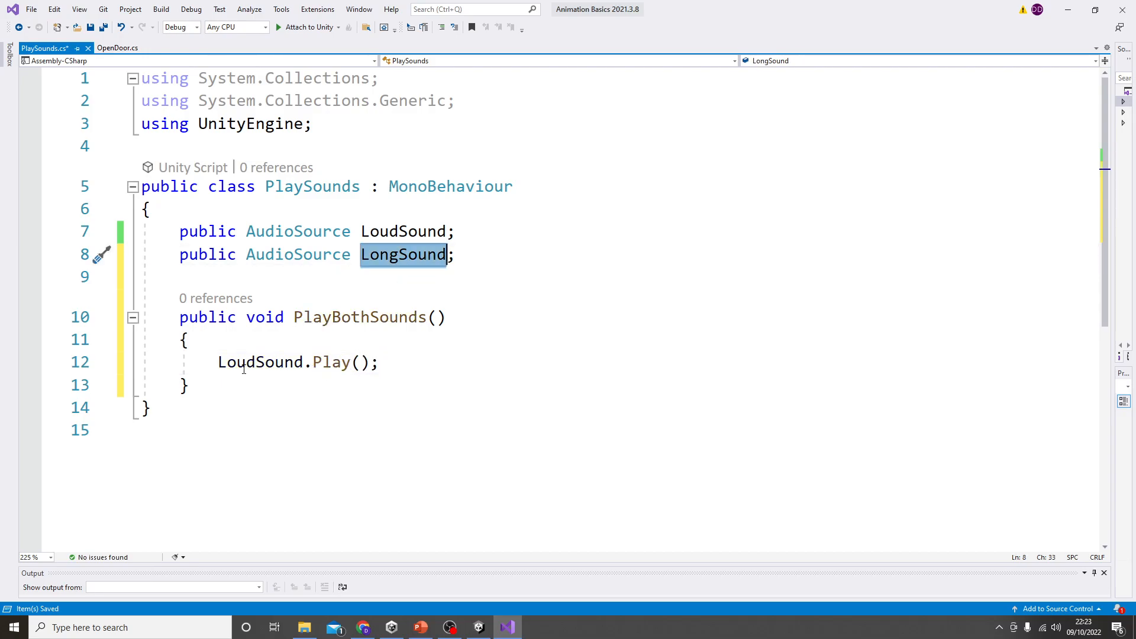
left_click(399, 362)
key("Return")
key("ctrl+v")
type(".Play")
key("Escape")
type("();")
key("ctrl+s")
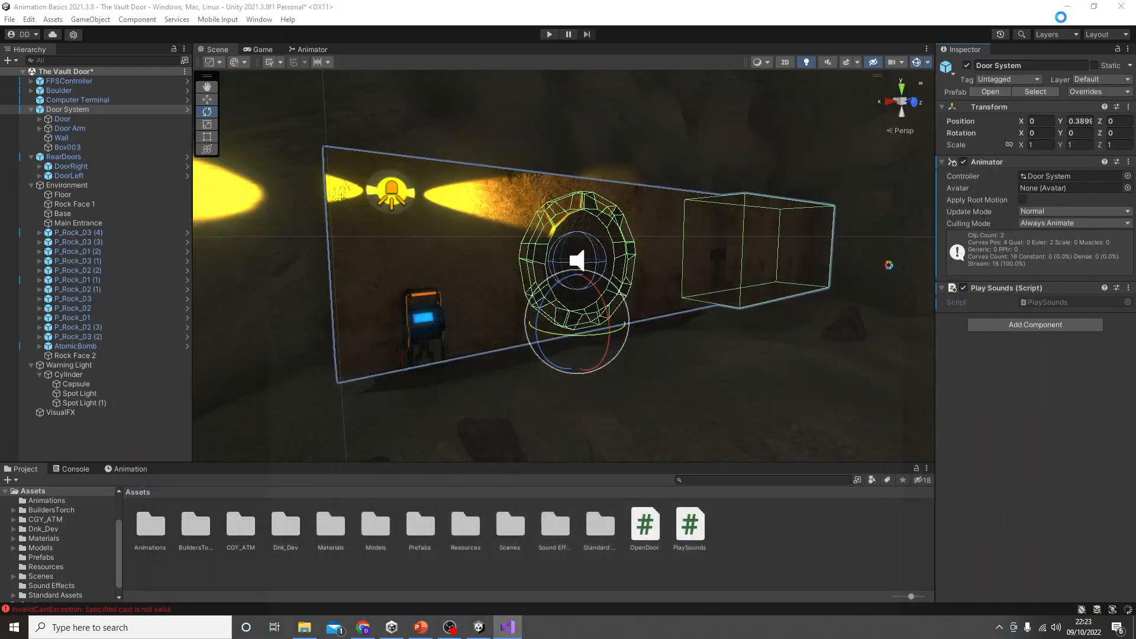
Step: Switch to Unity and play-test the scene by walking up to the computer terminal, ending the test there
left_click(1068, 9)
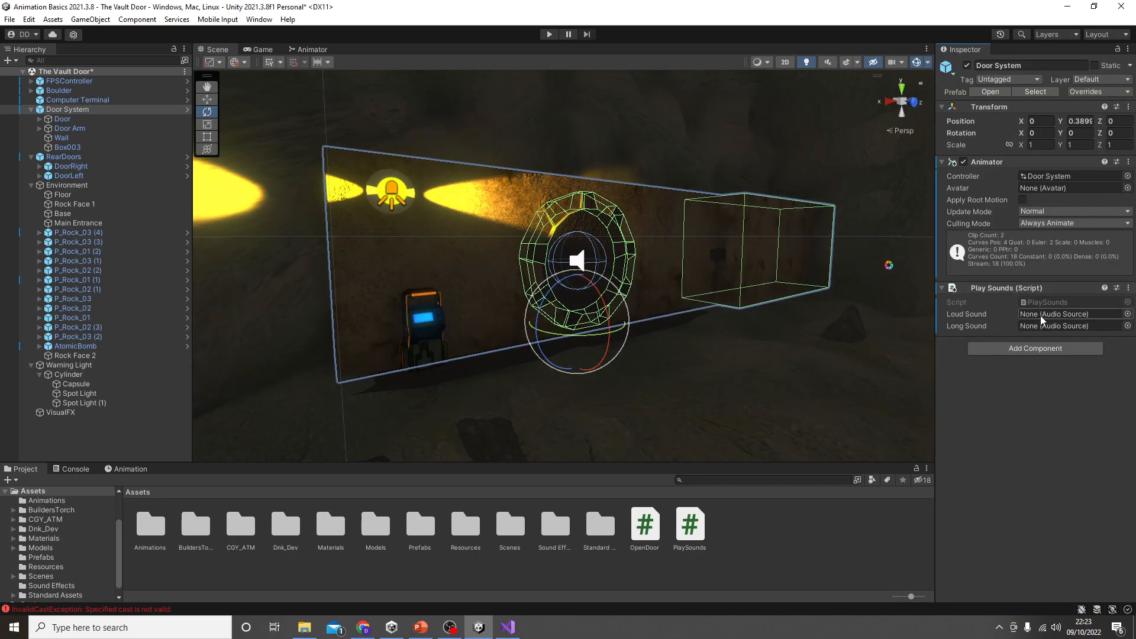
left_click(549, 34)
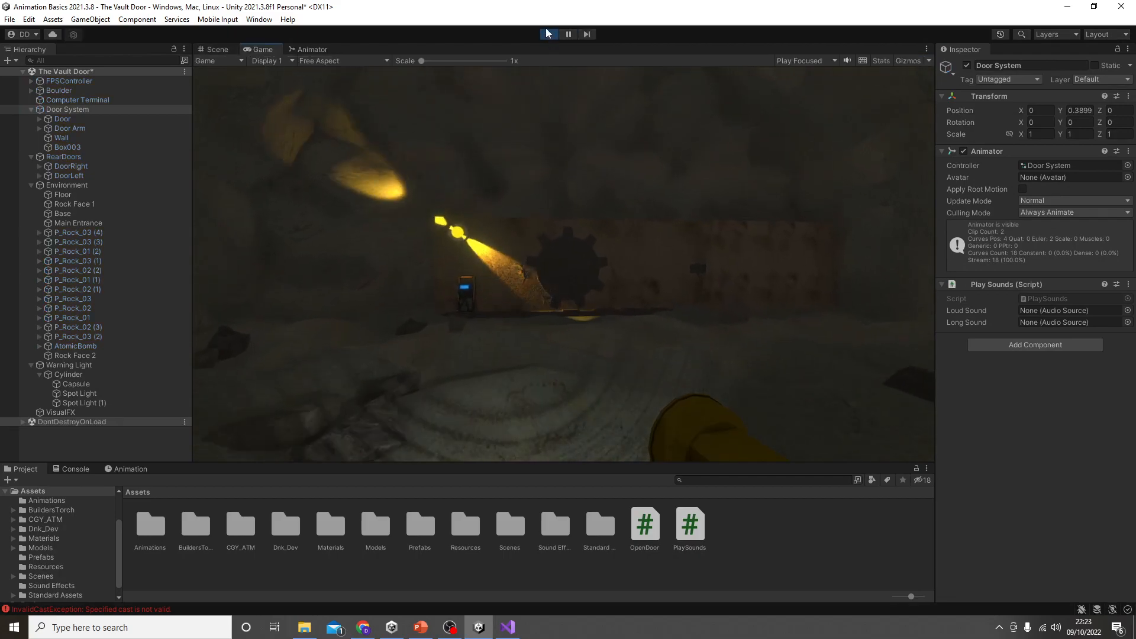
key("w")
key("w")
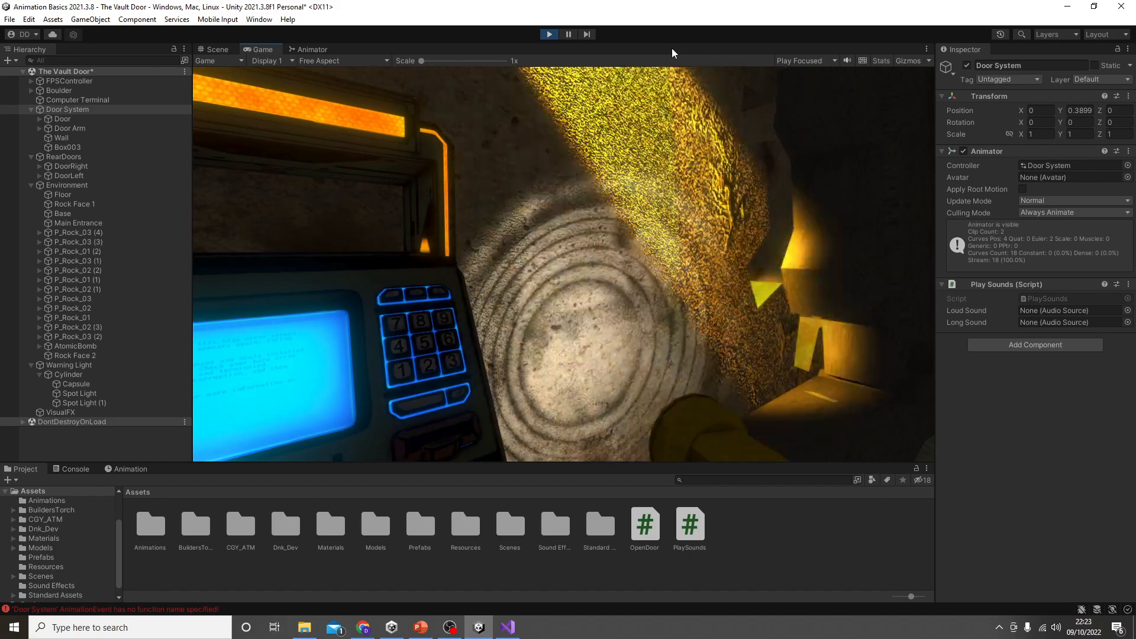
left_click(549, 34)
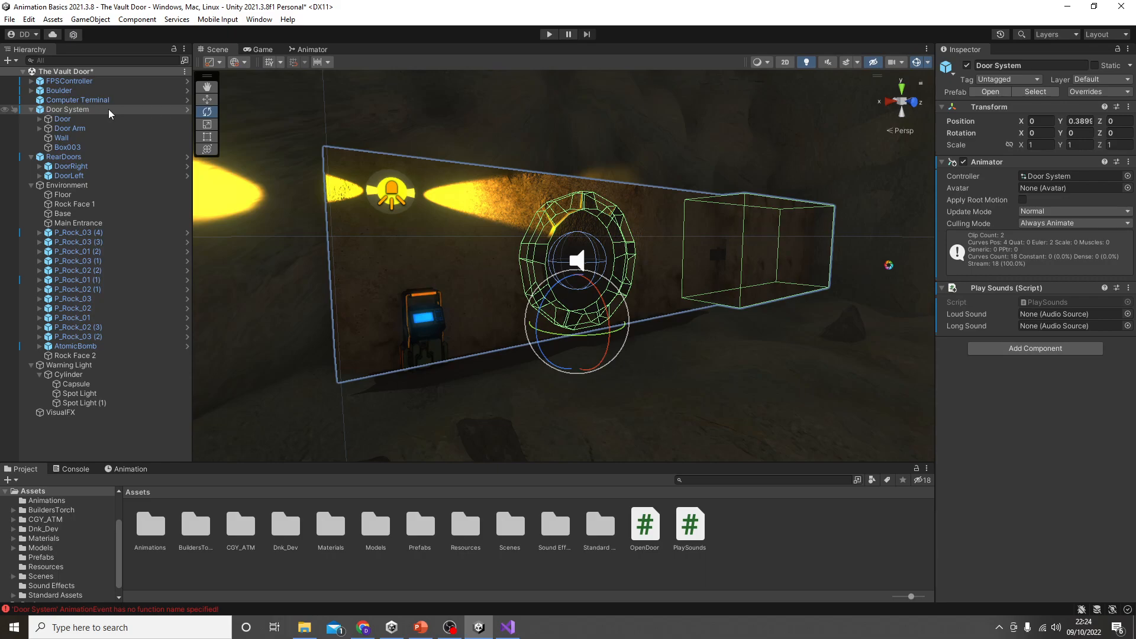
Step: Assign the Door object to both the Loud Sound and Long Sound fields of Door System's Play Sounds component
left_click_drag(91, 119, 1059, 314)
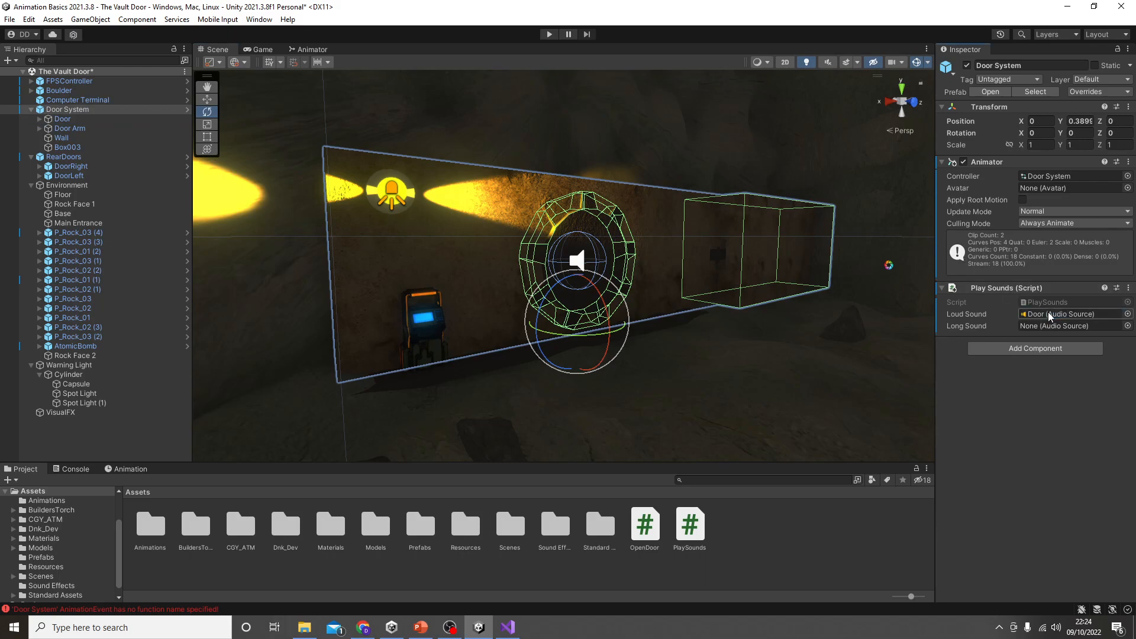
left_click_drag(89, 119, 1062, 324)
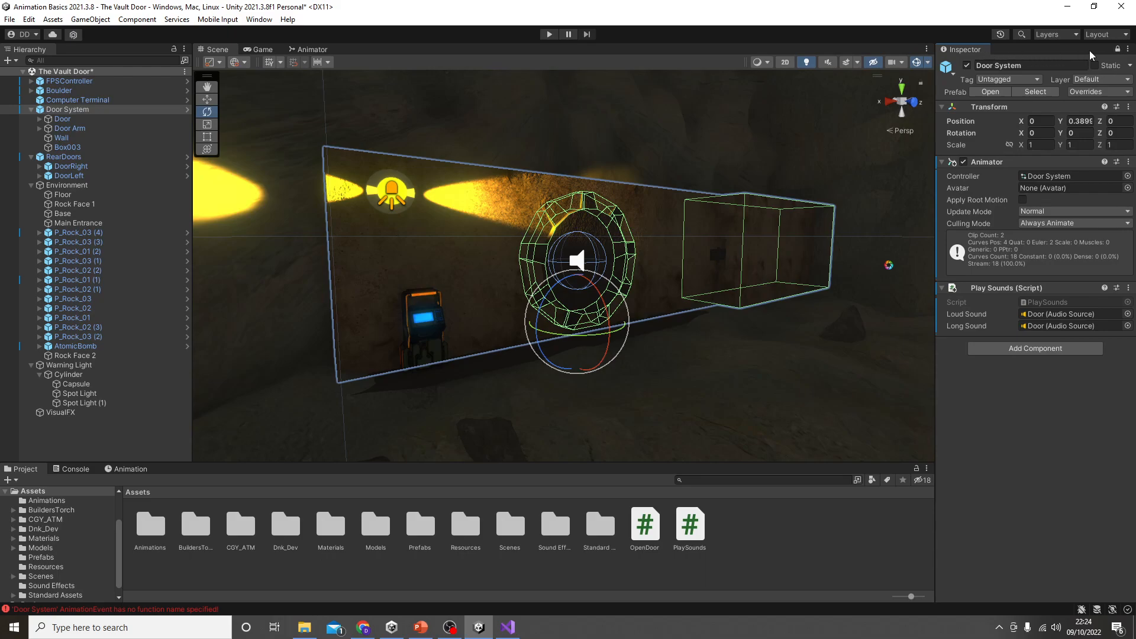
Step: Keep the Inspector locked on Door System while selecting its child object Door in the Hierarchy
left_click(69, 242)
left_click(64, 146)
left_click(59, 90)
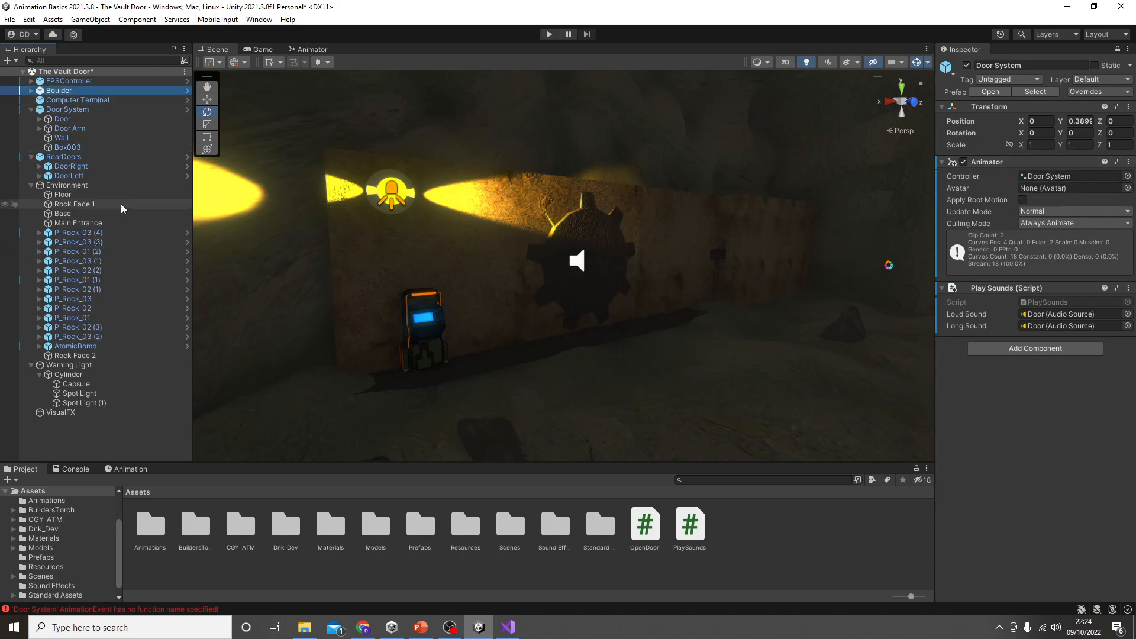
left_click(73, 108)
left_click(90, 121)
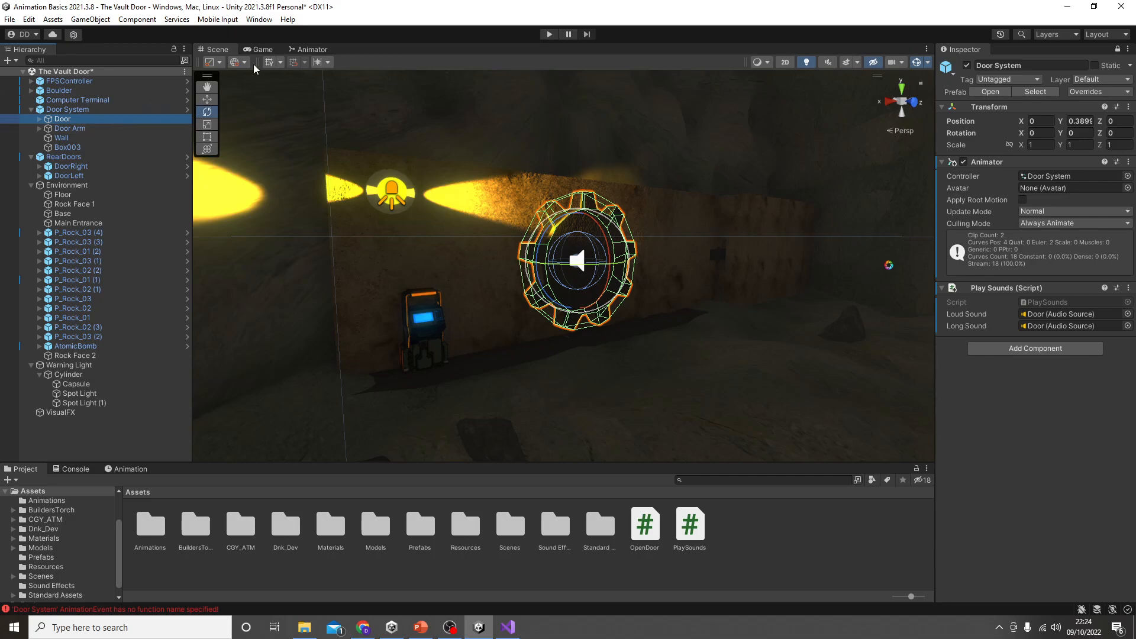
left_click(264, 20)
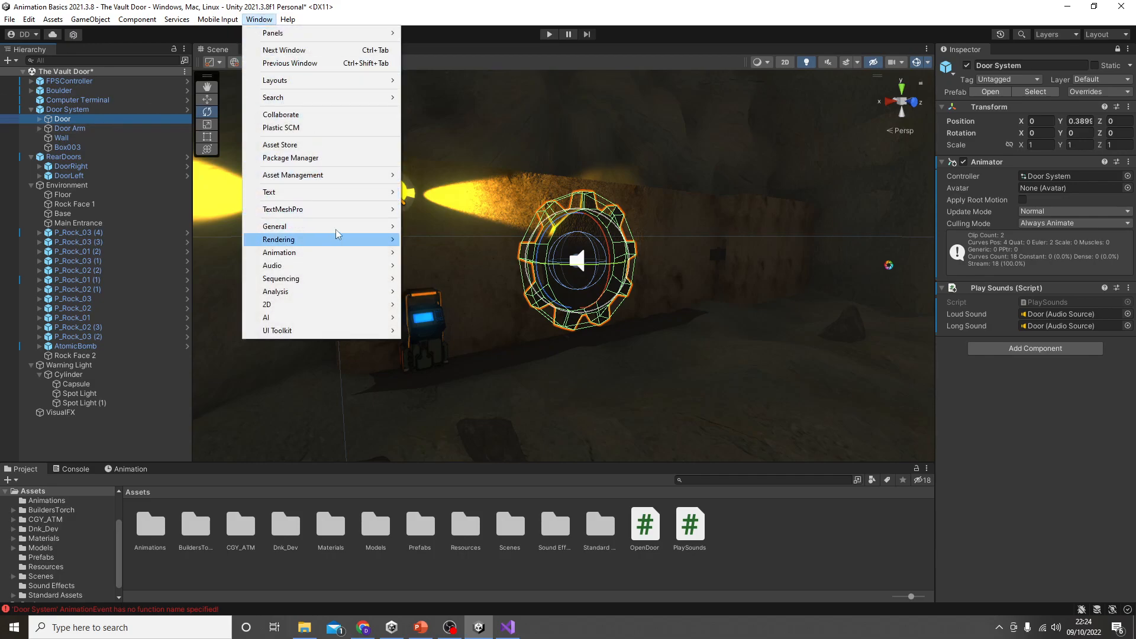
mouse_move(339, 231)
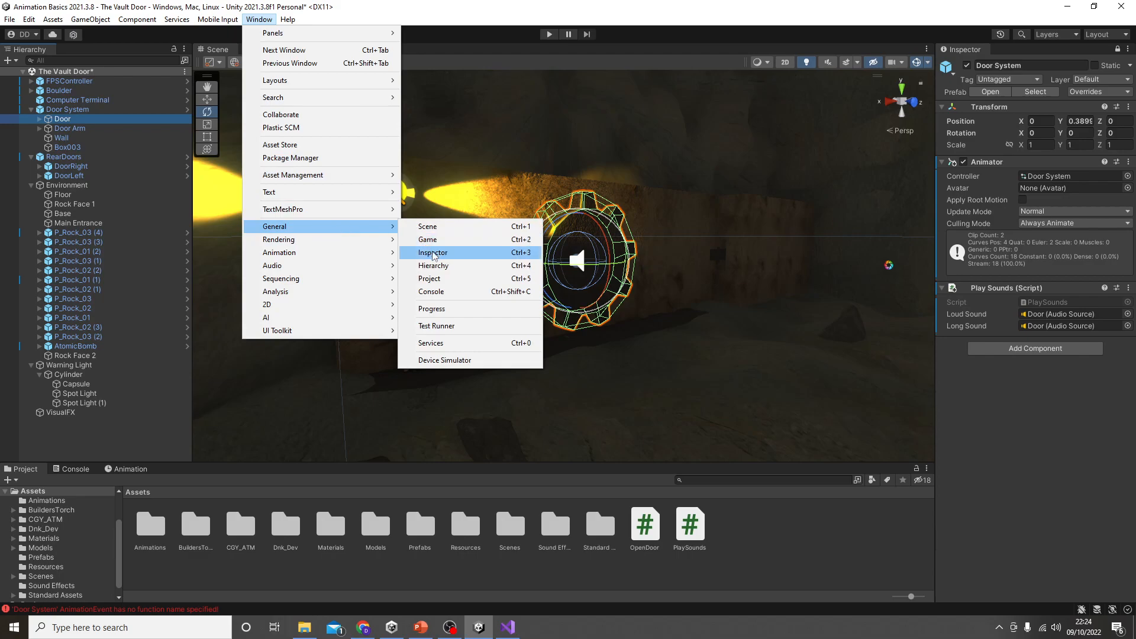
left_click(437, 254)
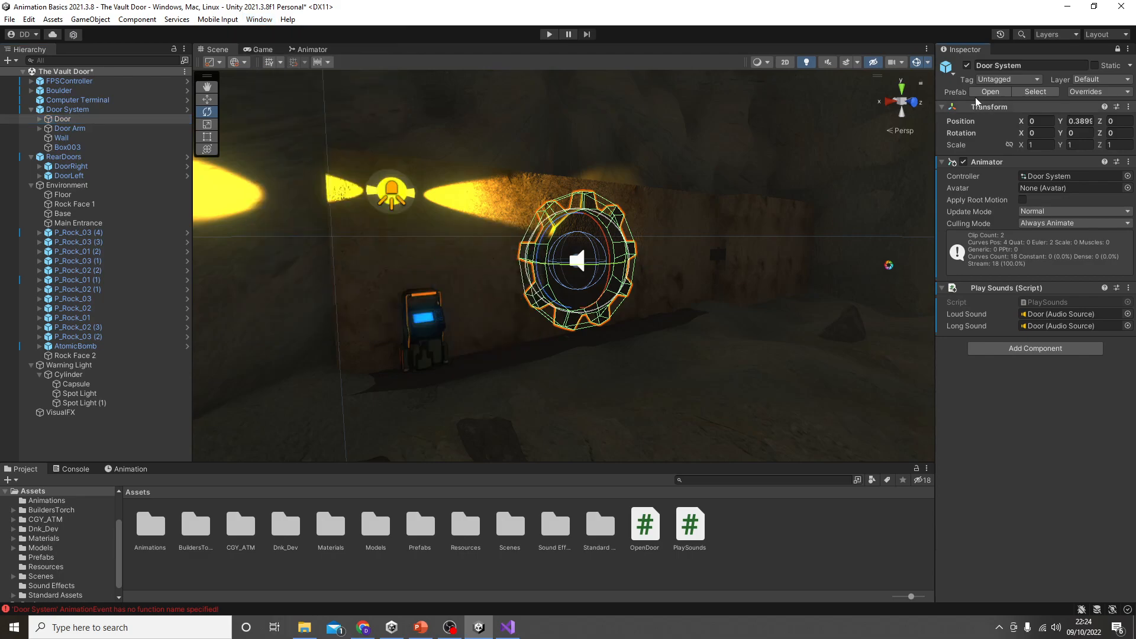
right_click(974, 52)
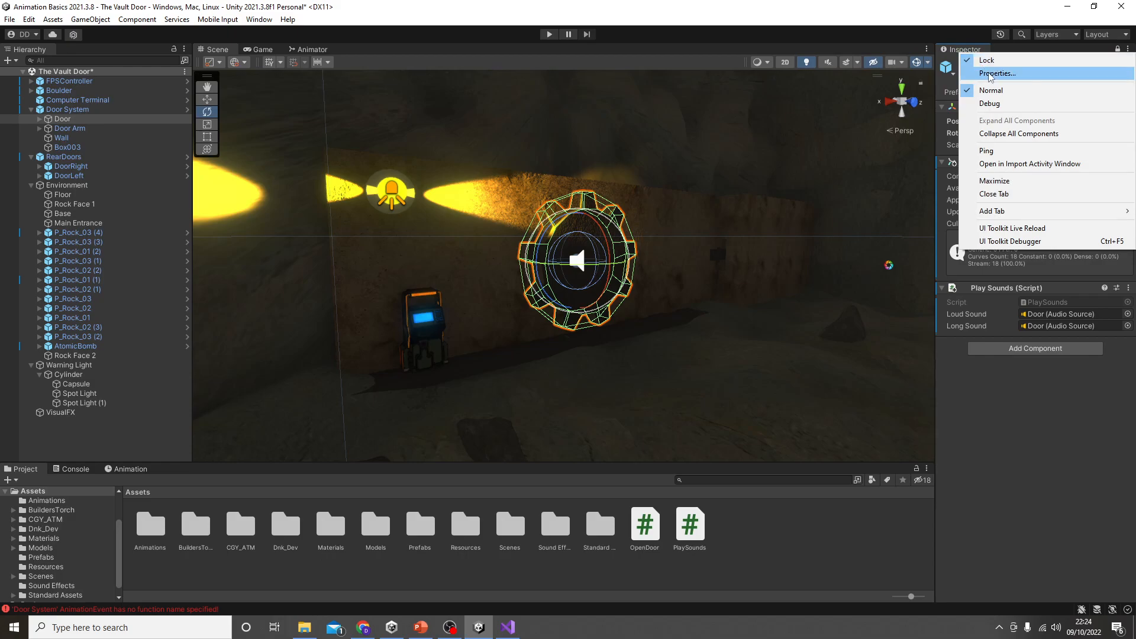
mouse_move(1000, 211)
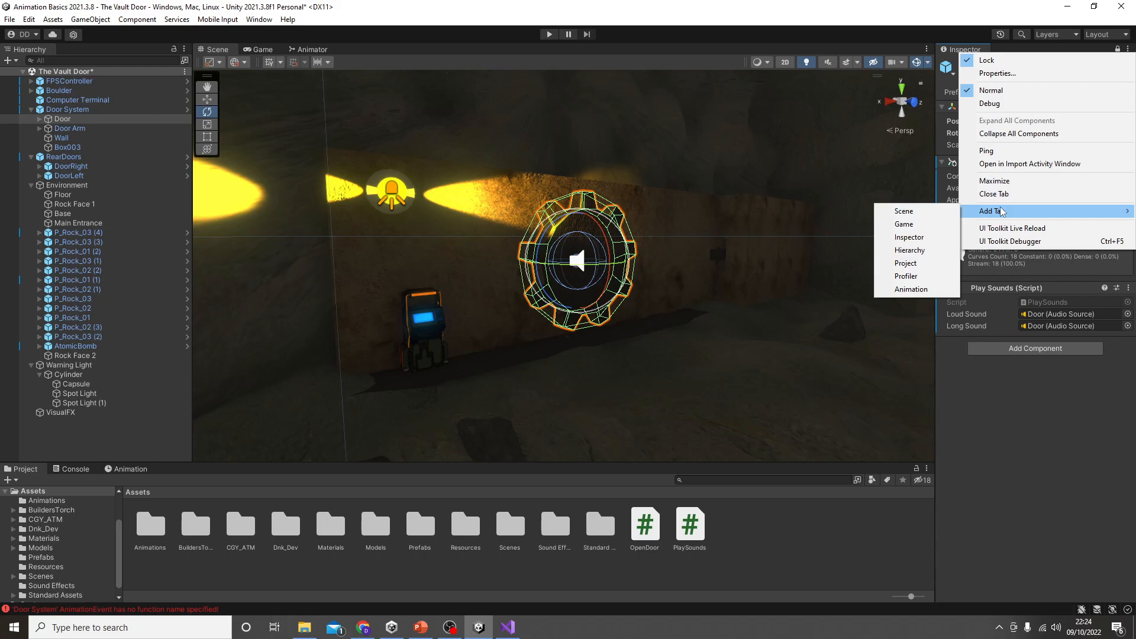
left_click(1016, 377)
Step: Add a second Inspector for the selected Door and dock it beside the locked Door System Inspector
right_click(961, 51)
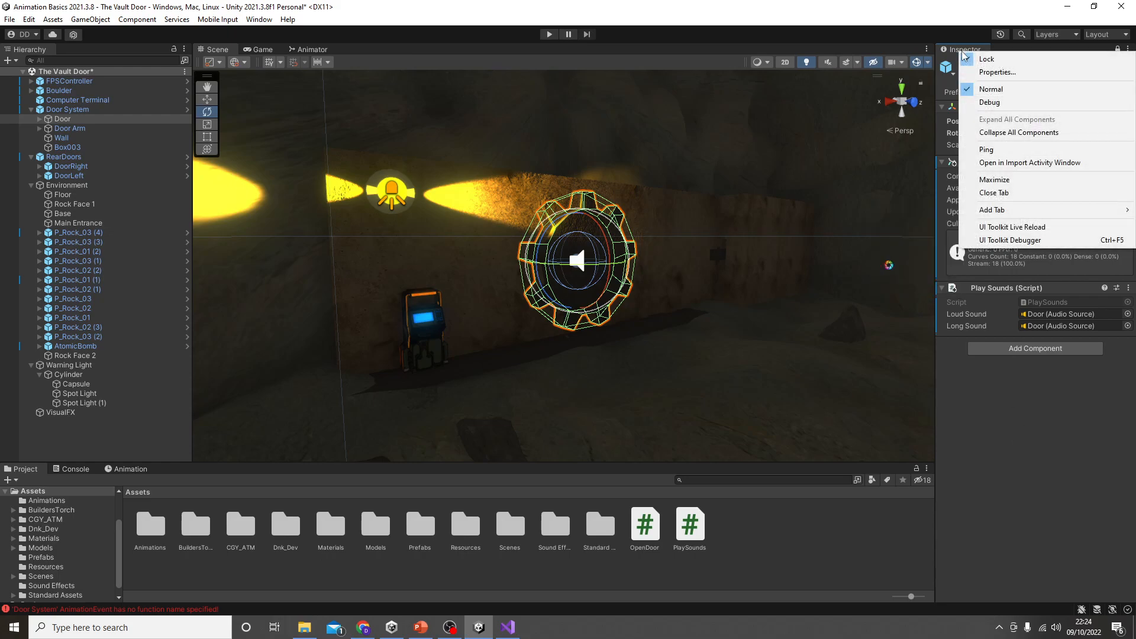
mouse_move(1010, 213)
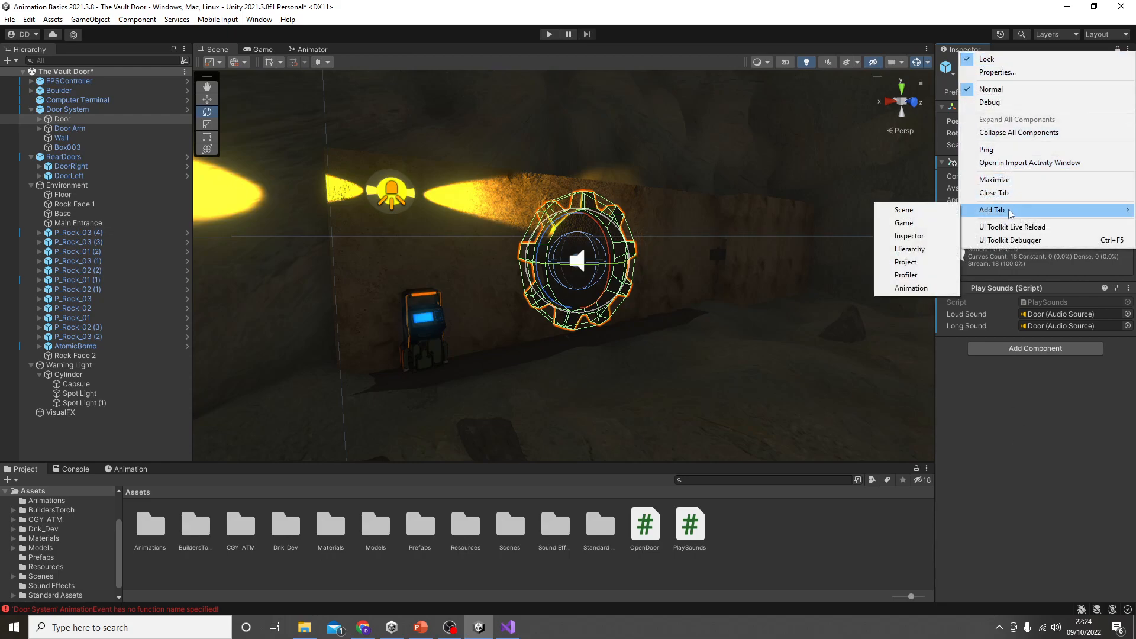
left_click(935, 237)
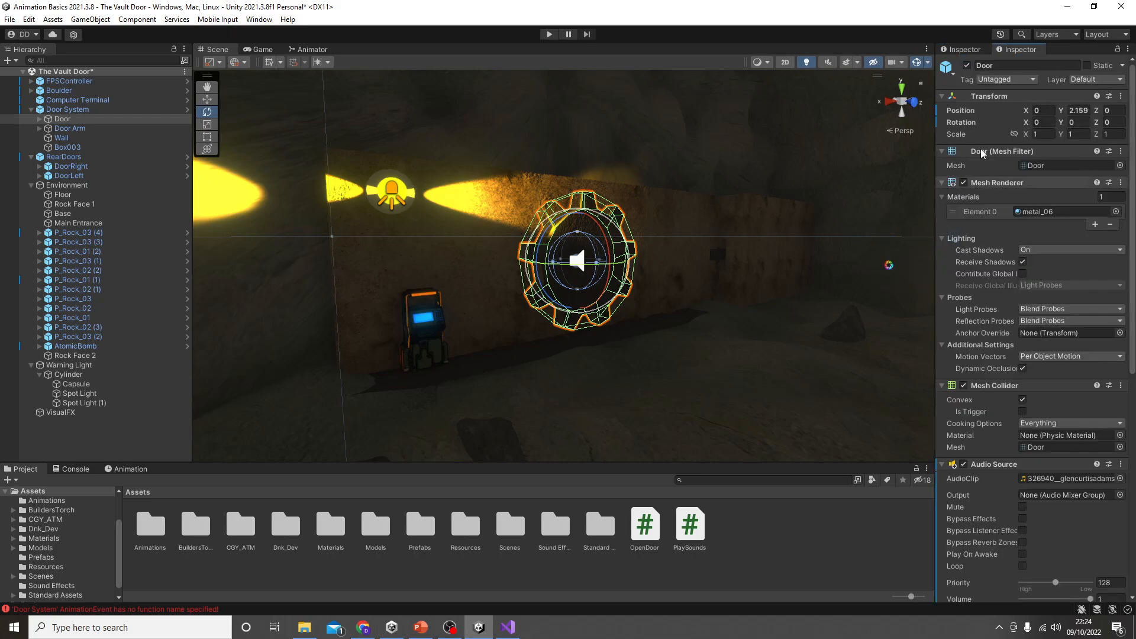
left_click_drag(1024, 51, 885, 236)
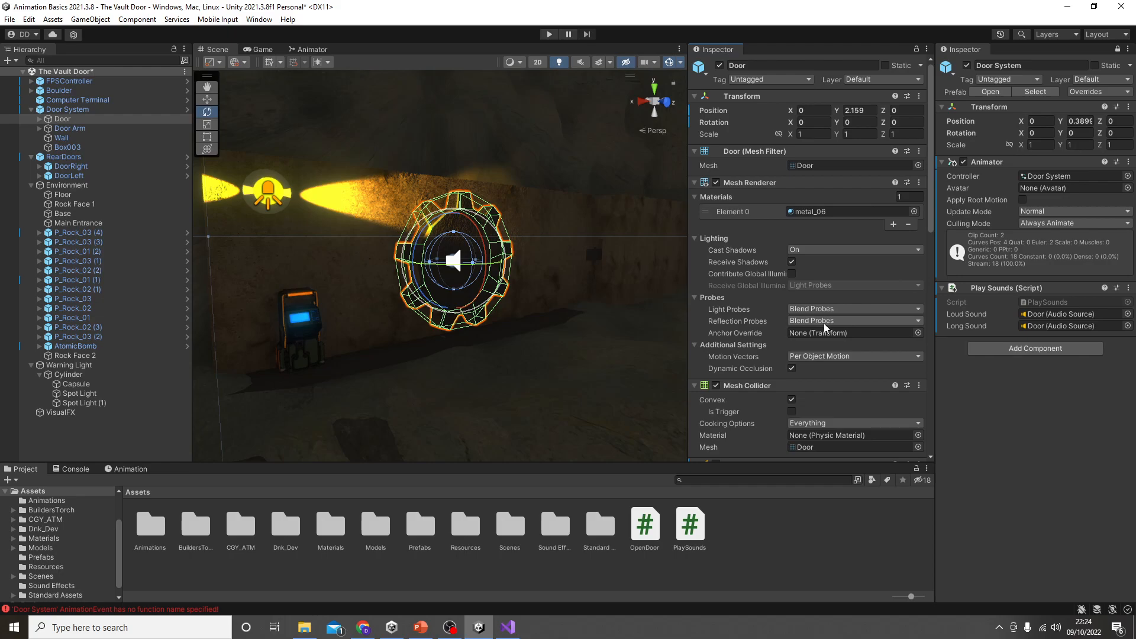
Step: Assign Door's first Audio Source (326940__glencurtisadams) to Loud Sound and its second (637583__kyles__gate-big-rusty) to Long Sound
scroll(805, 359, "down", 5)
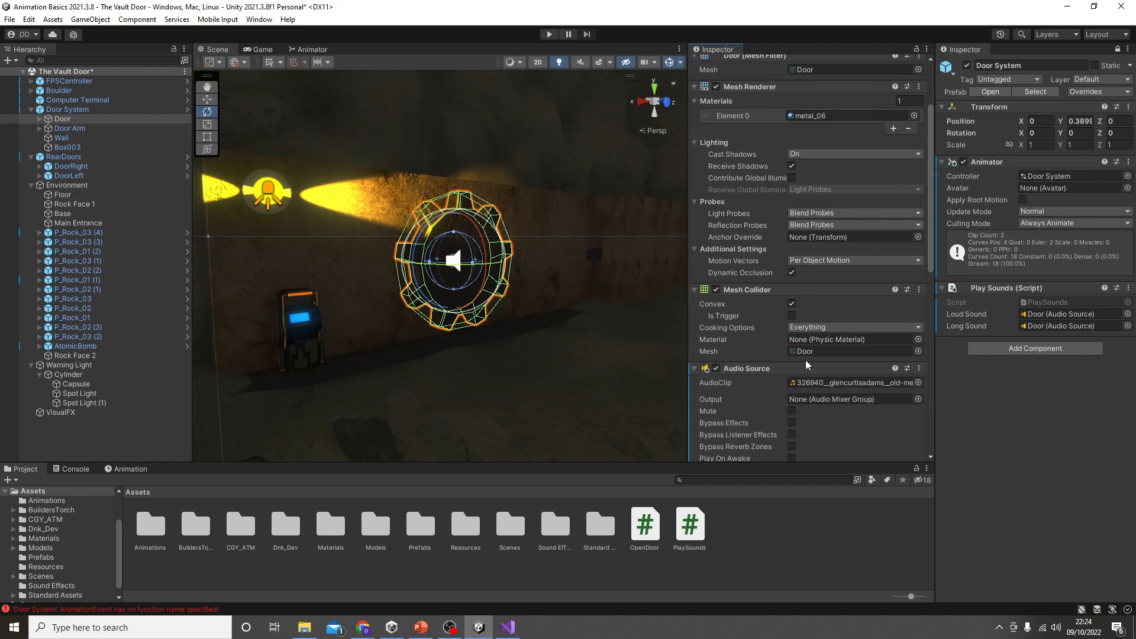
scroll(804, 360, "down", 2)
left_click_drag(750, 209, 1059, 314)
scroll(728, 320, "down", 6)
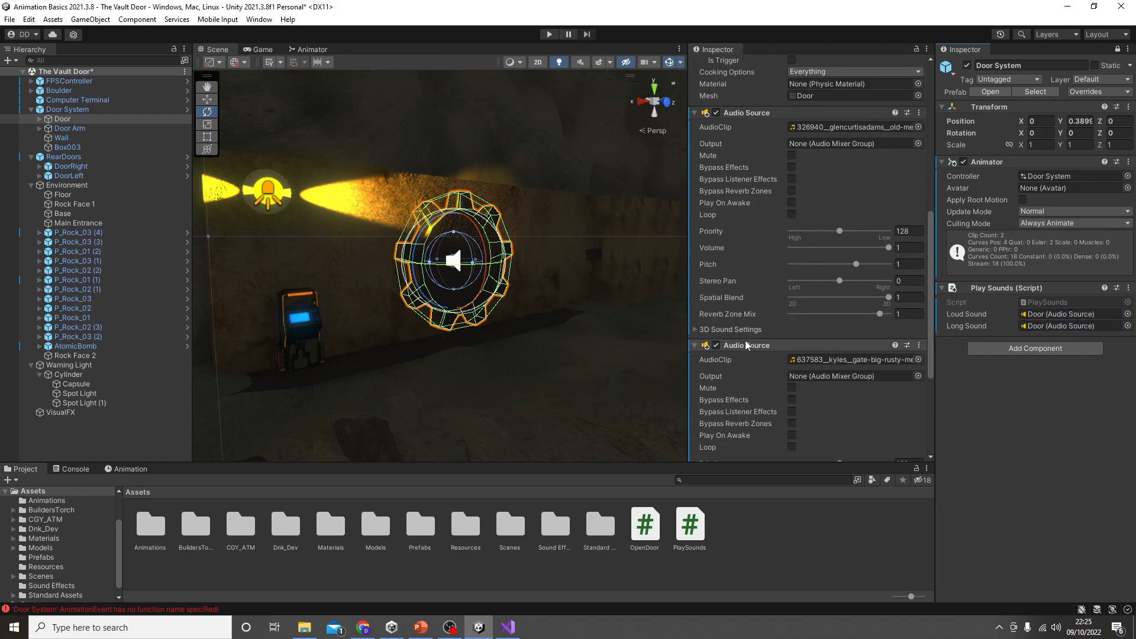
left_click_drag(742, 248, 1067, 326)
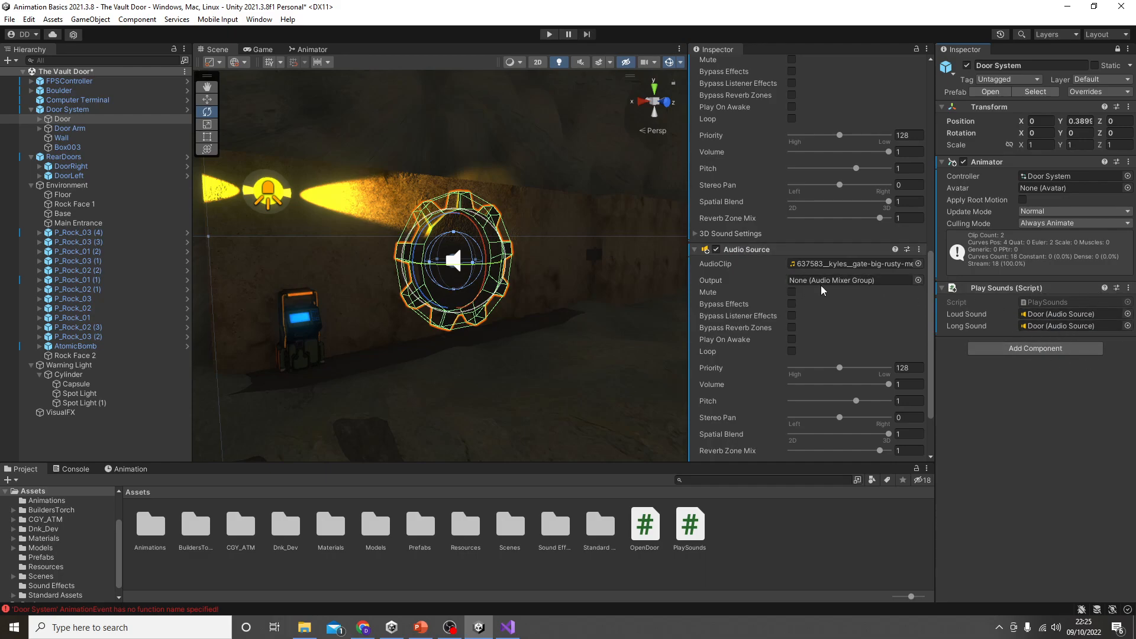
Step: Close the extra Inspector showing Door and unlock the Inspector that is fixed on Door System
scroll(829, 285, "up", 1)
scroll(829, 285, "up", 5)
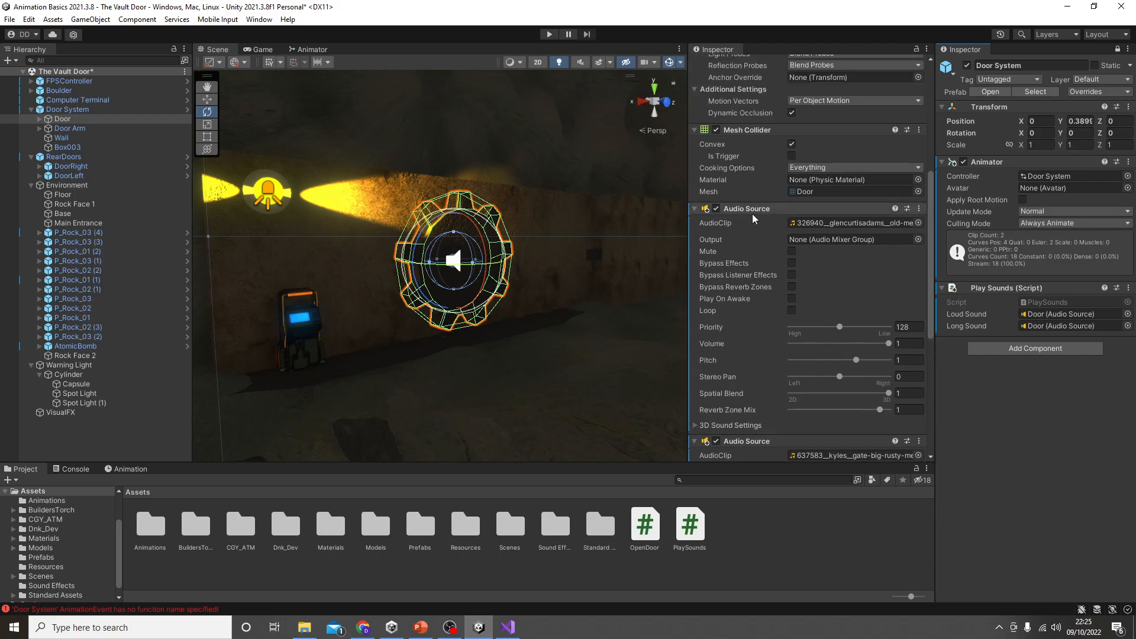
scroll(812, 219, "up", 5)
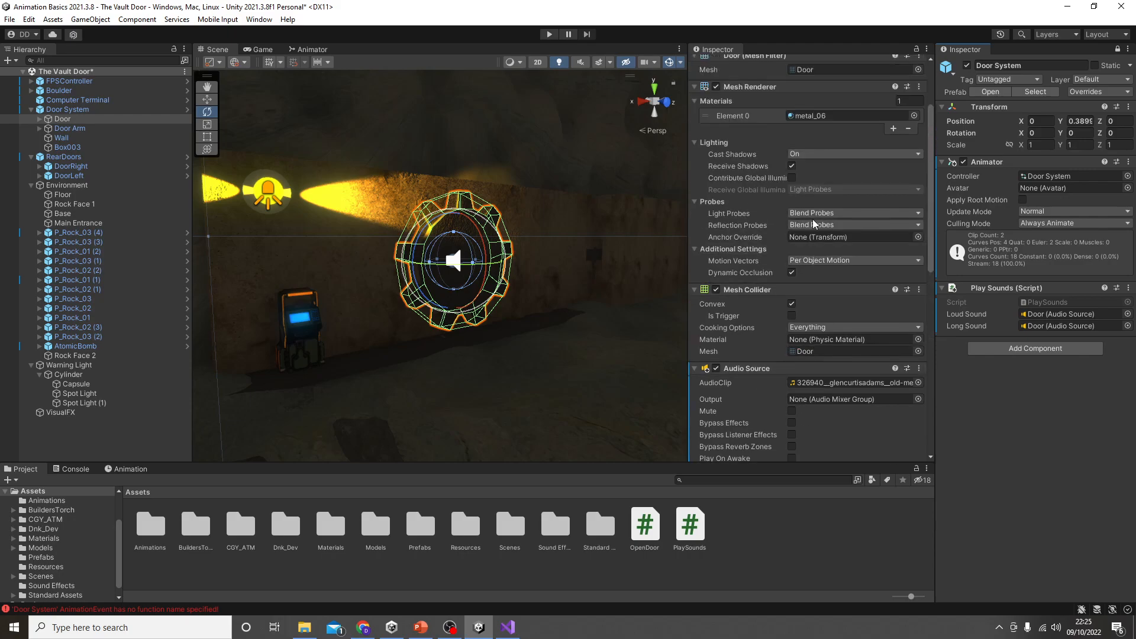
right_click(724, 50)
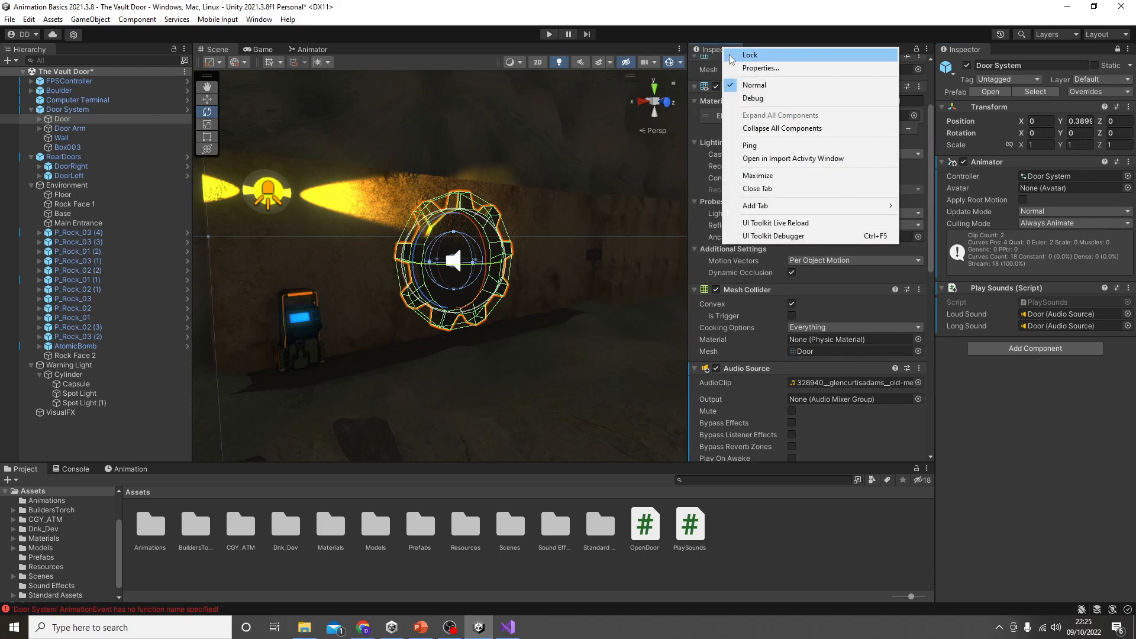
left_click(769, 189)
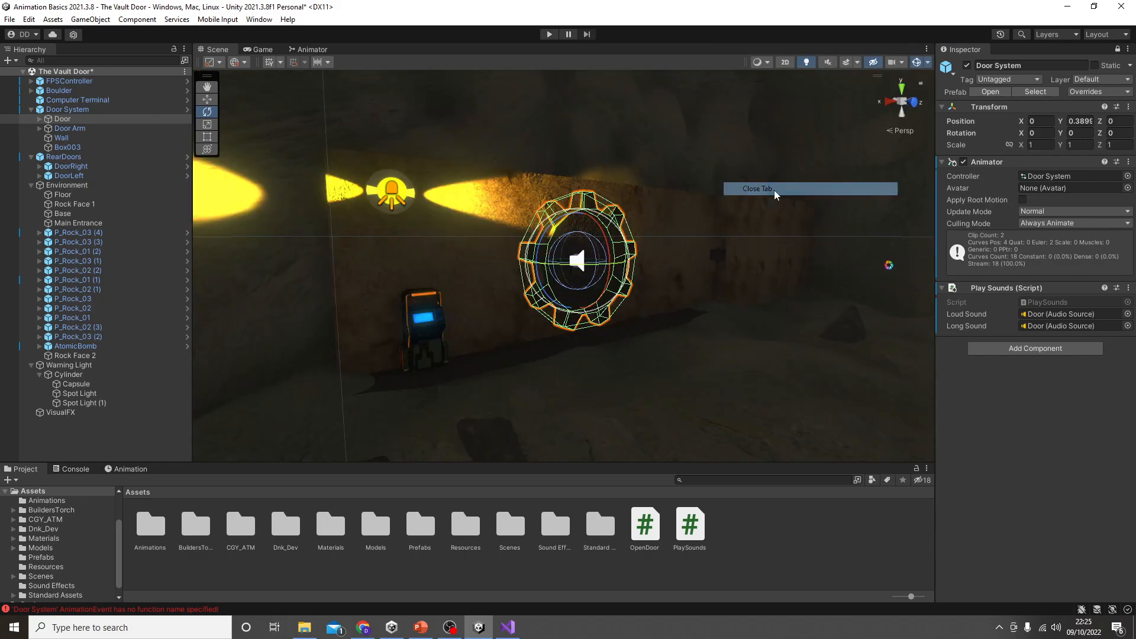
left_click(1117, 50)
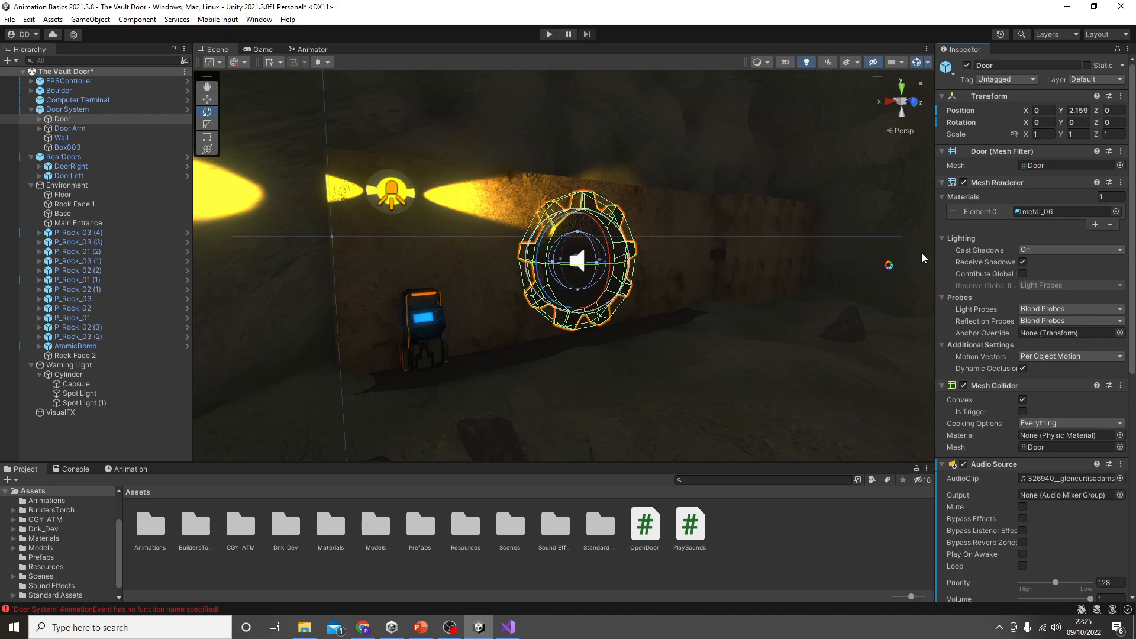
Step: Set the function of the Door Open clip's animation event at 0:30 to PlayBothSounds()
left_click(144, 467)
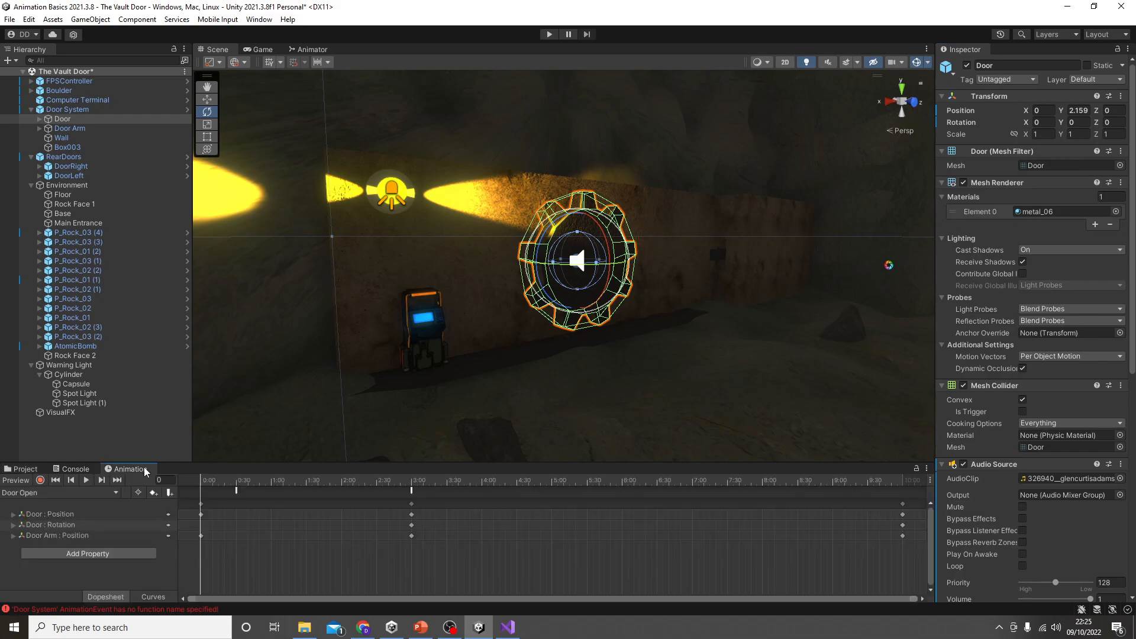
left_click(236, 491)
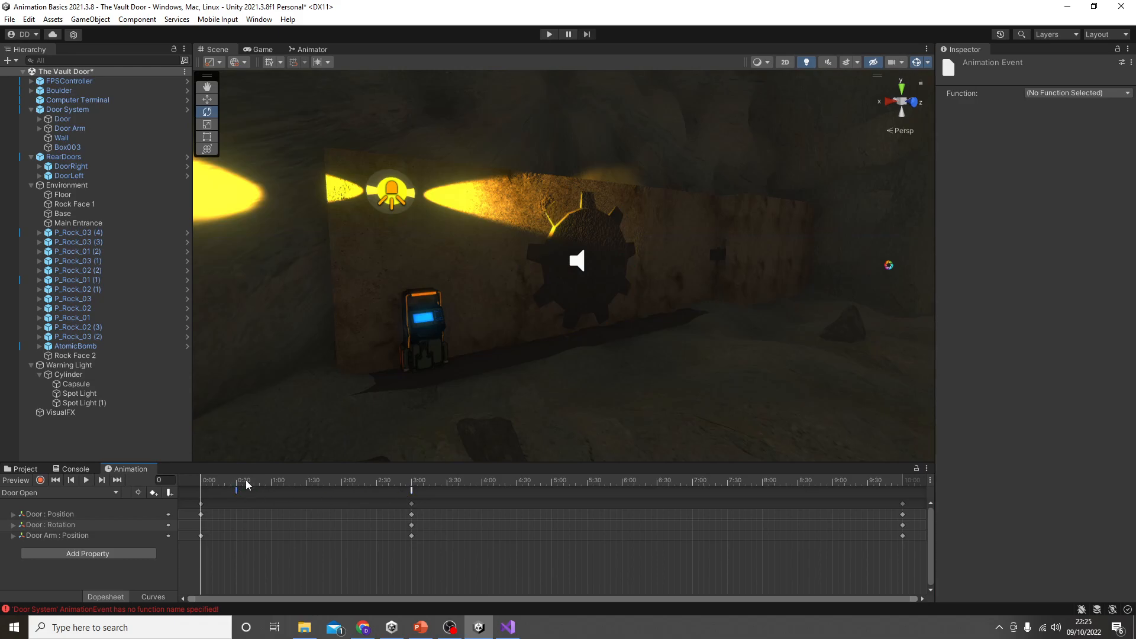
left_click(1109, 91)
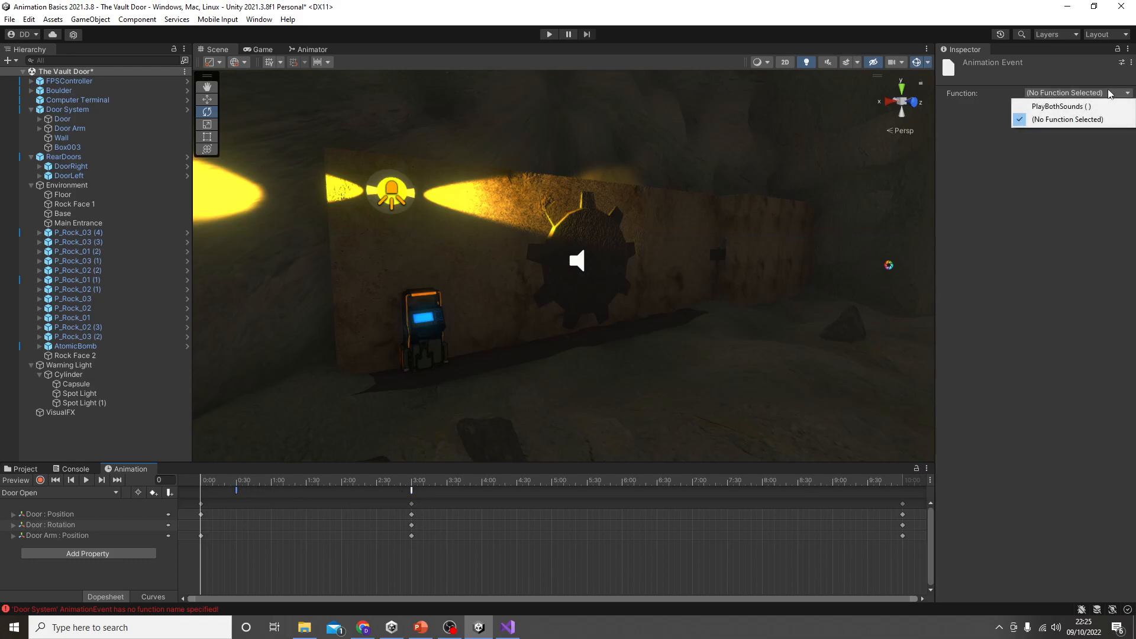
left_click(1053, 107)
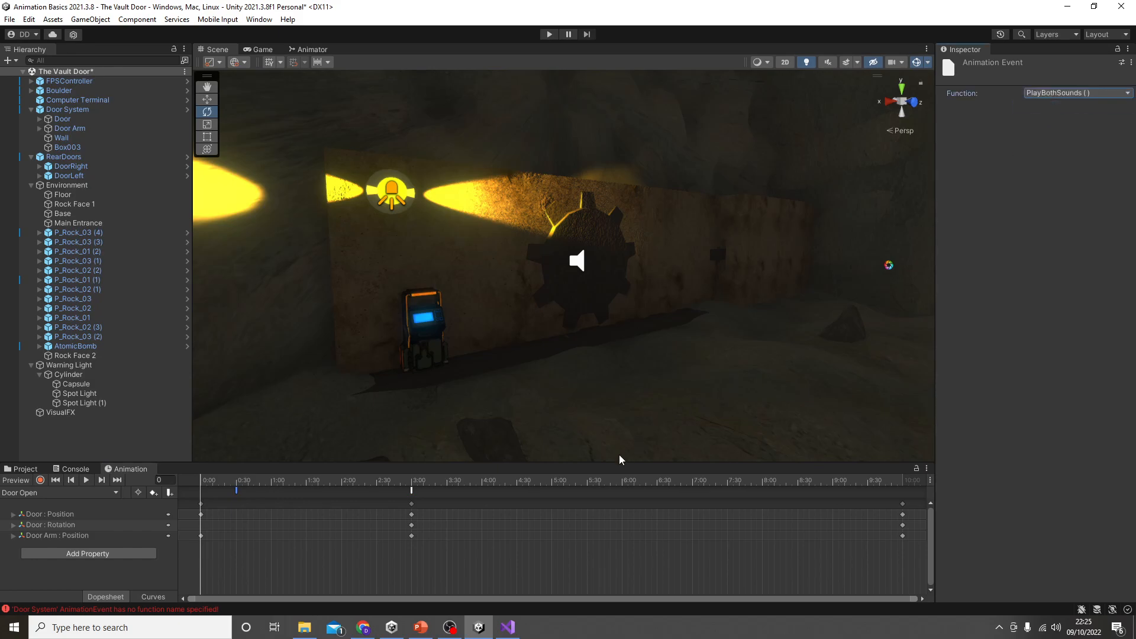
Step: Delete the animation event at 3:00 in the Door Open clip, keeping the one at 0:30
left_click(236, 490)
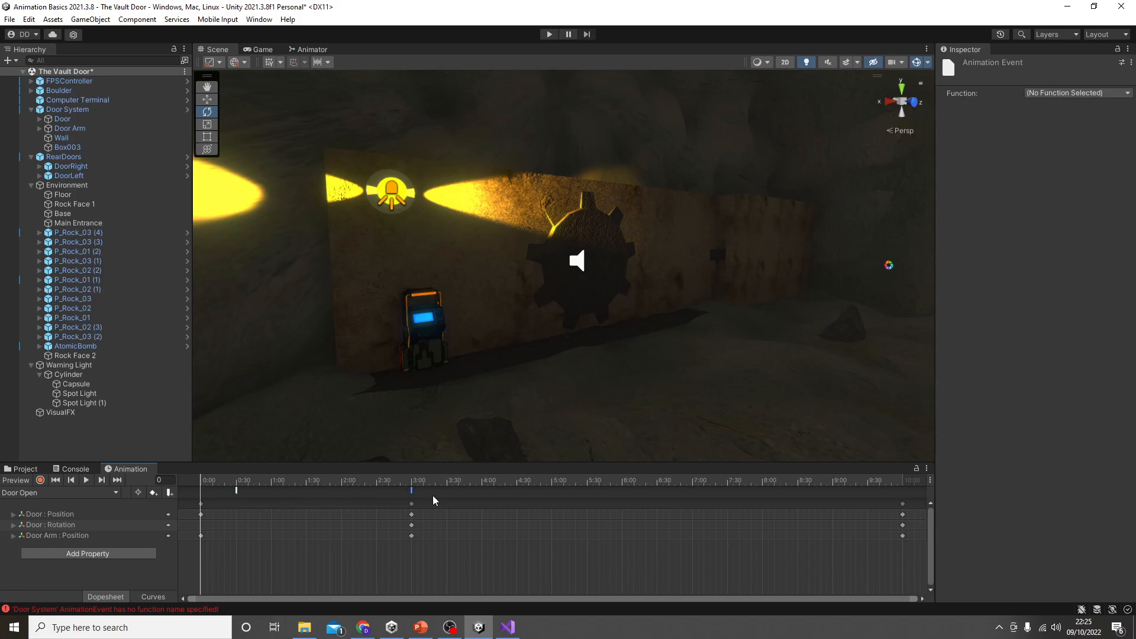
left_click(237, 491)
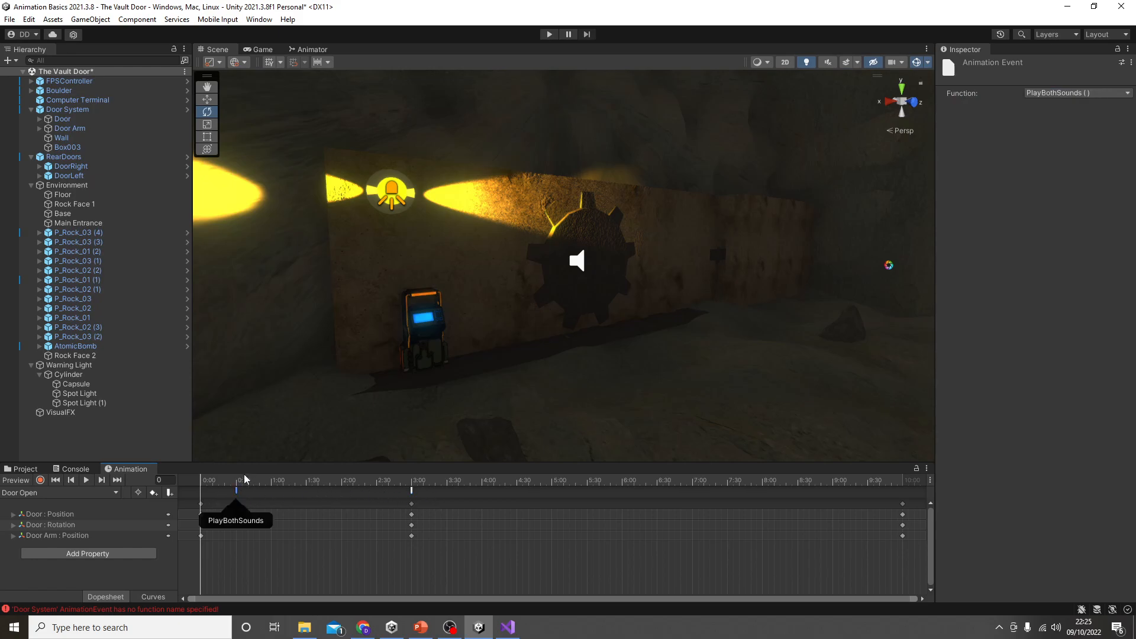
left_click(411, 491)
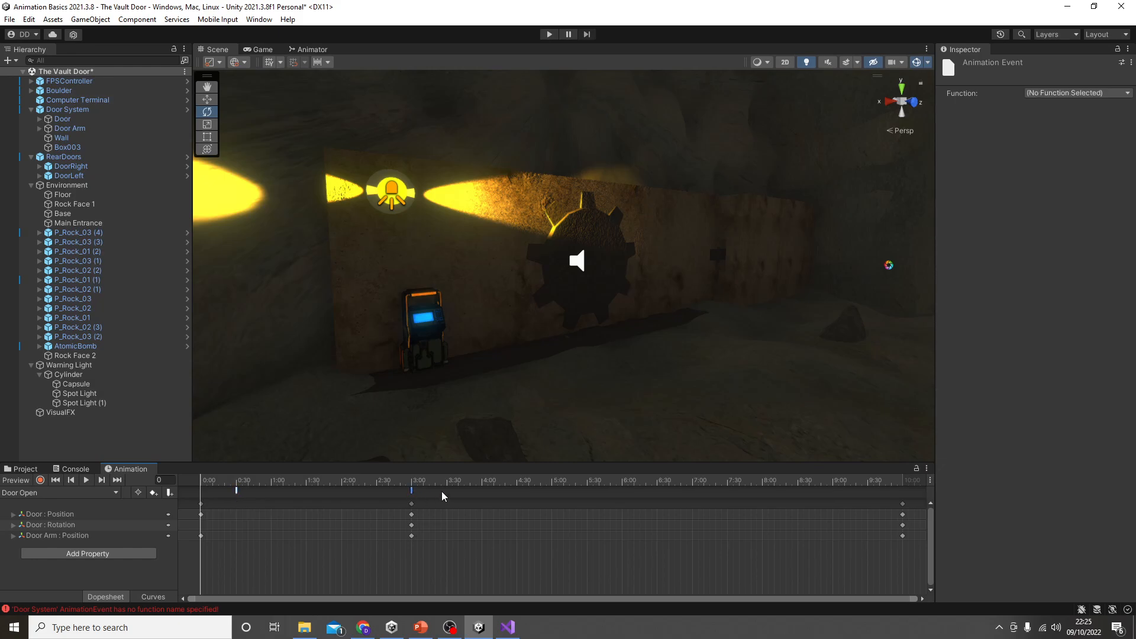
key("Delete")
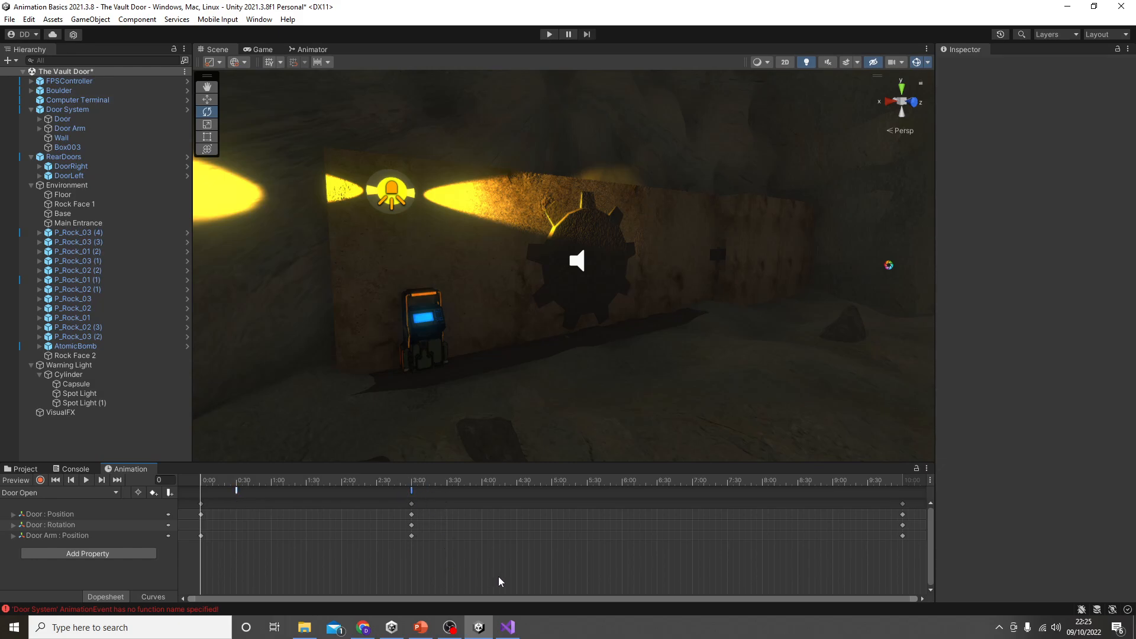
Step: Check the event at 0:30 and run the scene to test the door's sounds
left_click(235, 491)
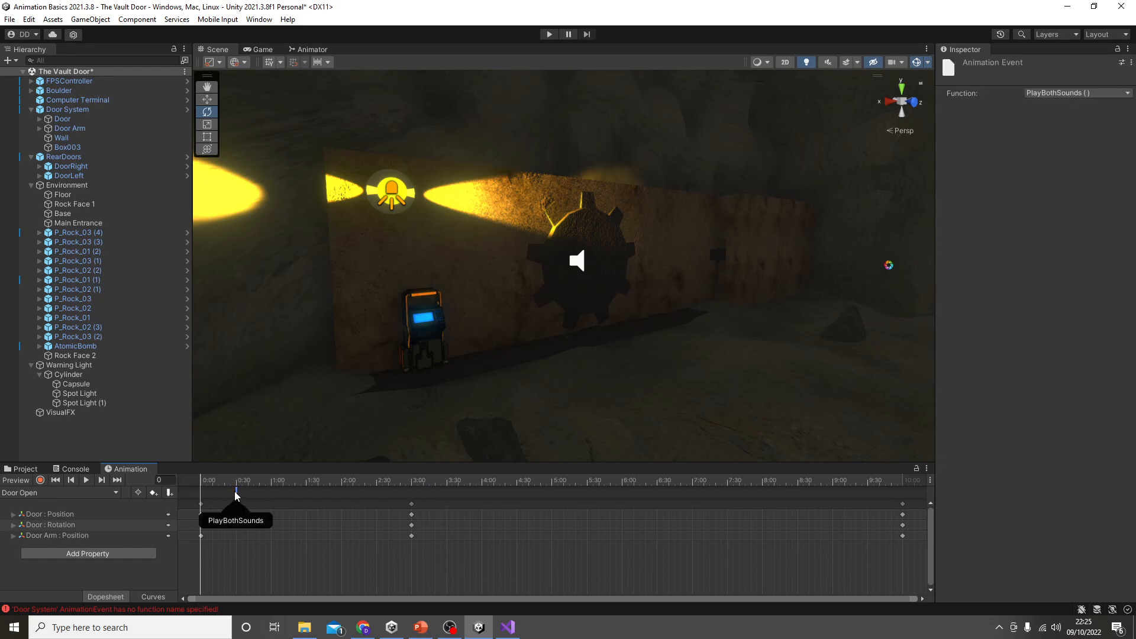
left_click(549, 34)
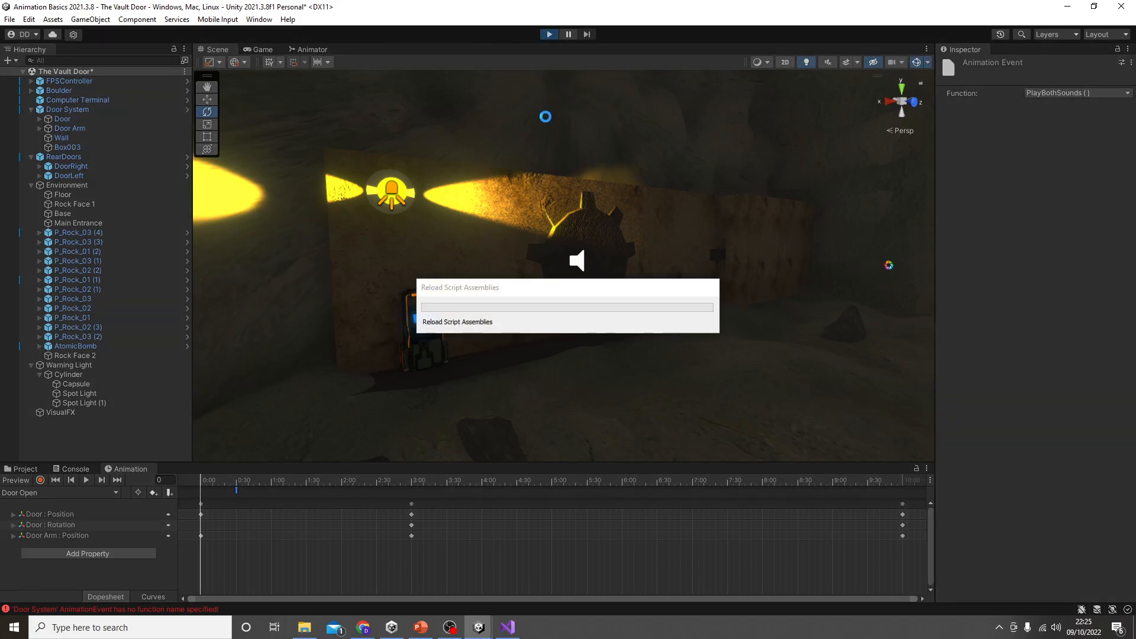
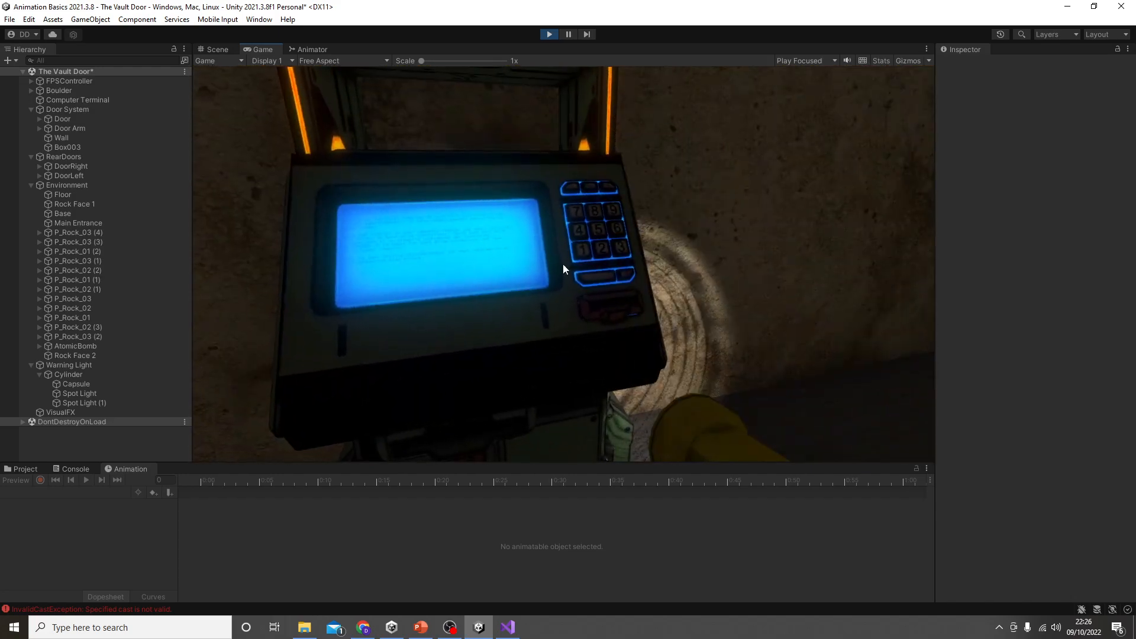
Step: Finish testing the door's opening in the running scene and stop playback
left_click(31, 470)
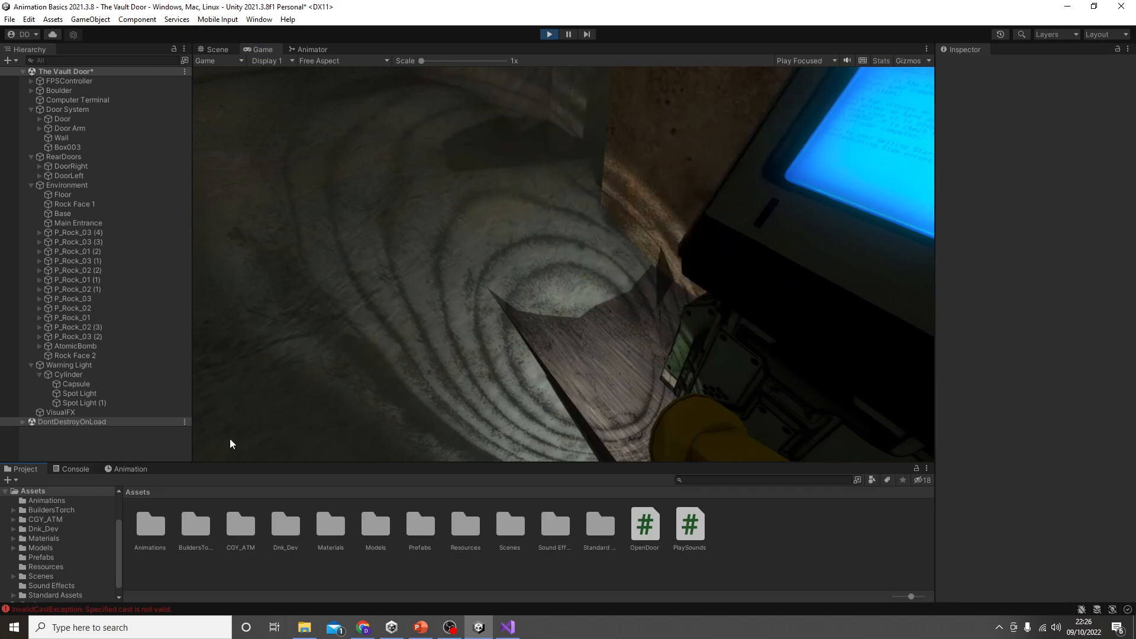
left_click(448, 261)
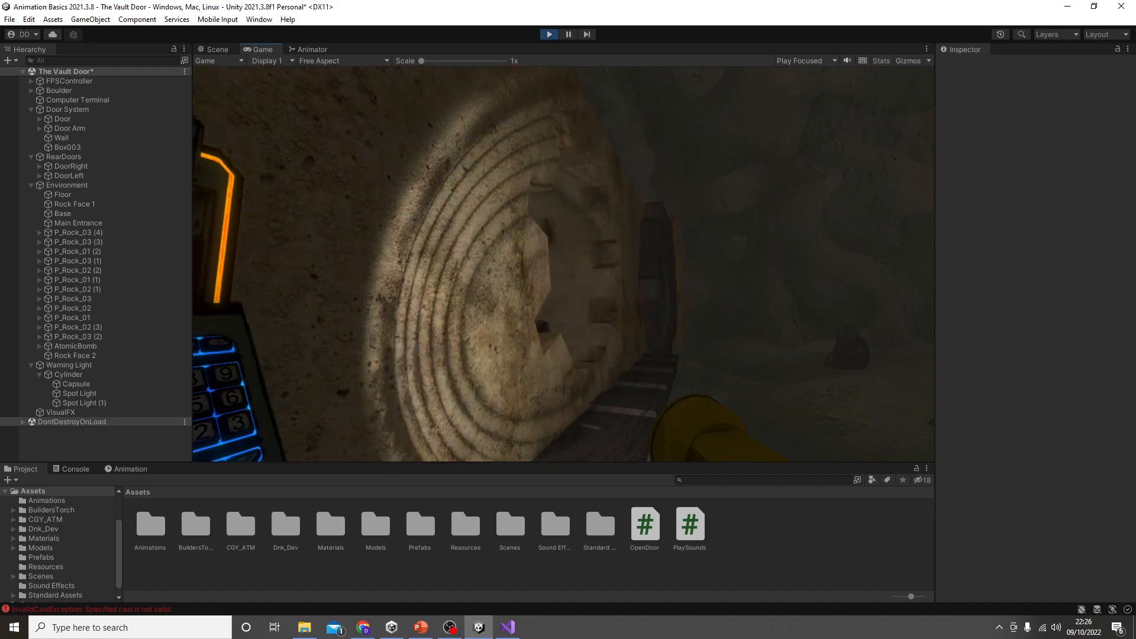
left_click(549, 35)
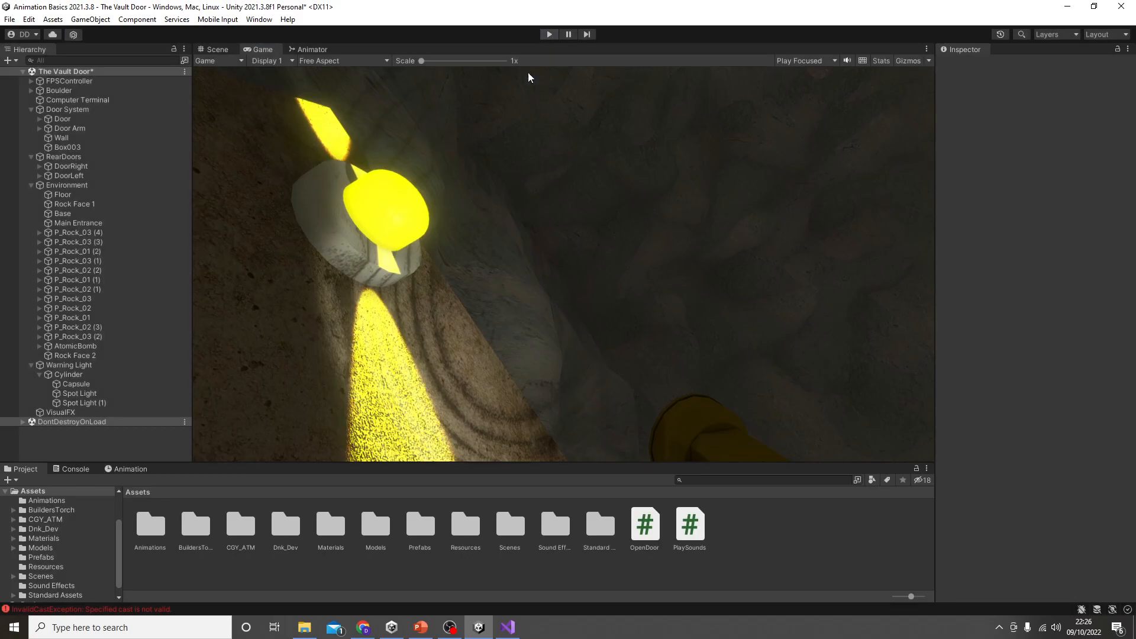
Step: Review Door System's Door Open clip, its Play Sounds script references, the Door's two audio sources and the animation event at the clip's start
left_click(129, 469)
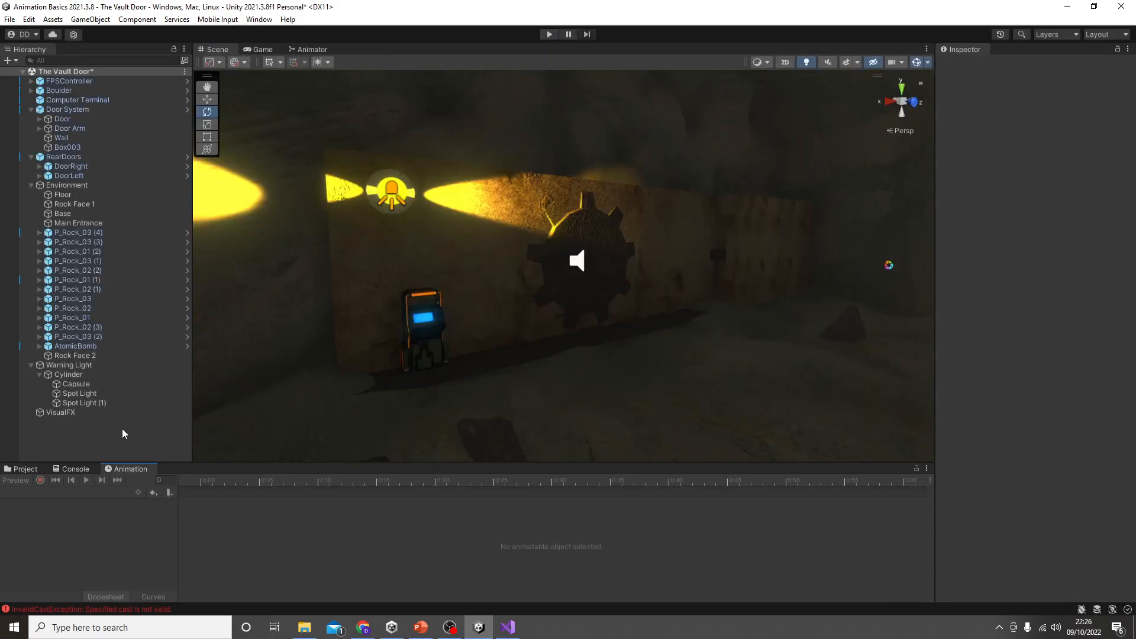
left_click(90, 111)
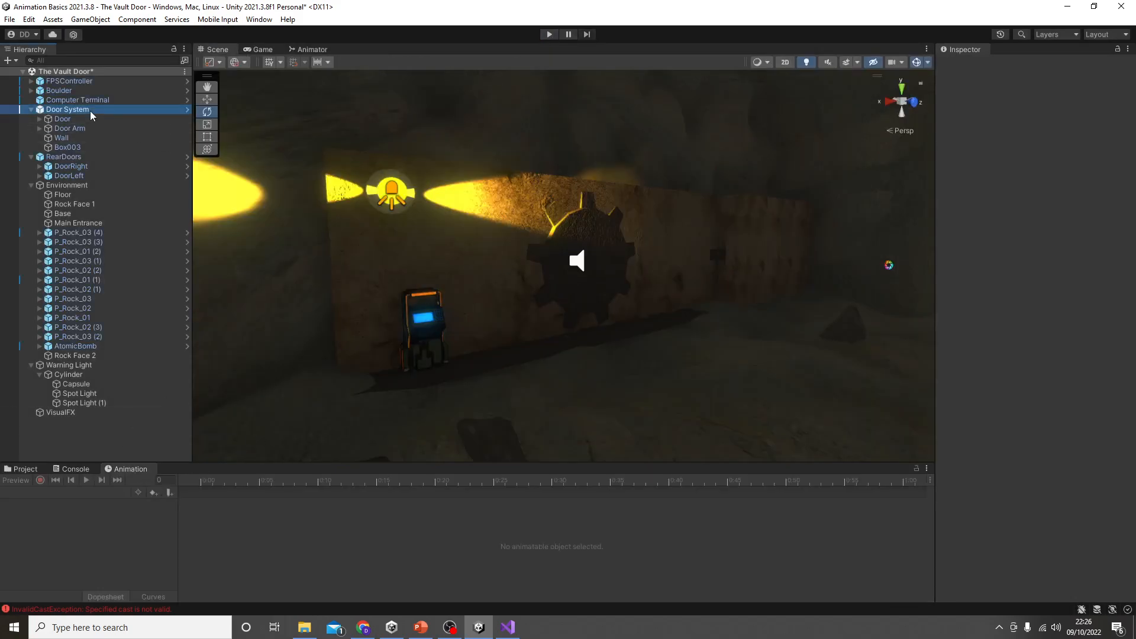
left_click_drag(236, 491, 201, 494)
left_click(89, 110)
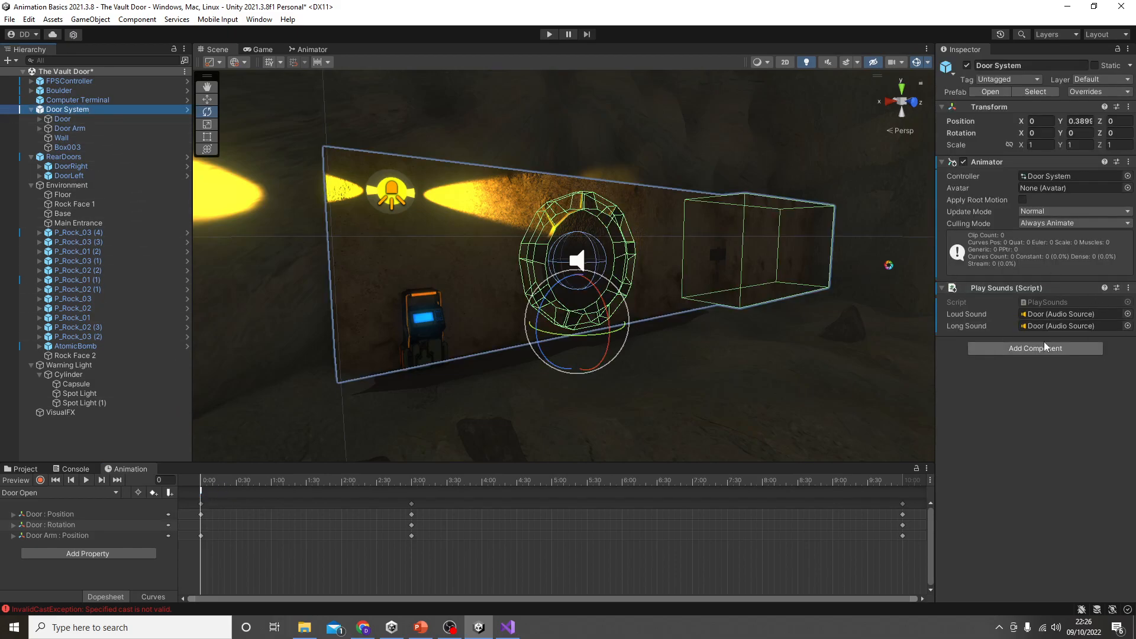
left_click(90, 120)
scroll(1067, 511, "down", 2)
scroll(1068, 516, "down", 1)
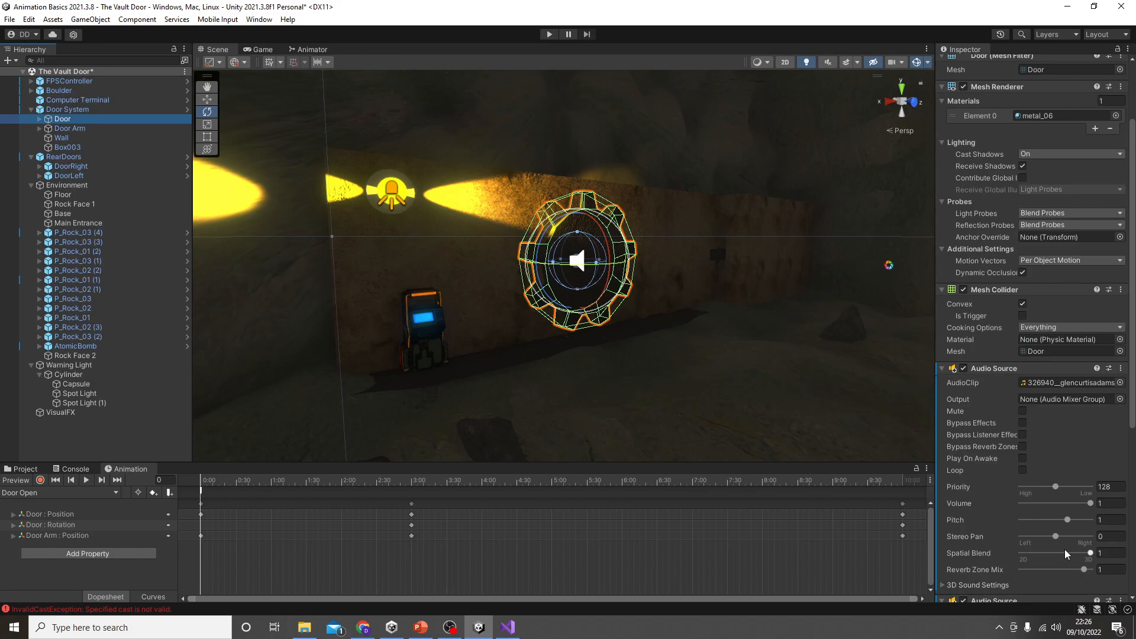
scroll(1043, 511, "down", 8)
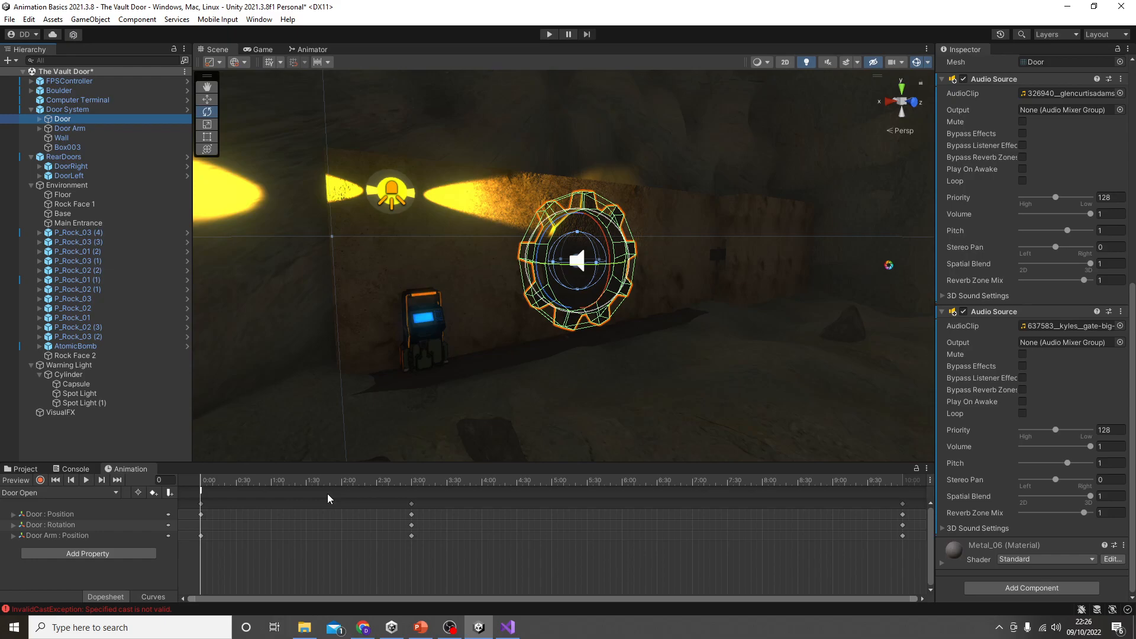
left_click(202, 492)
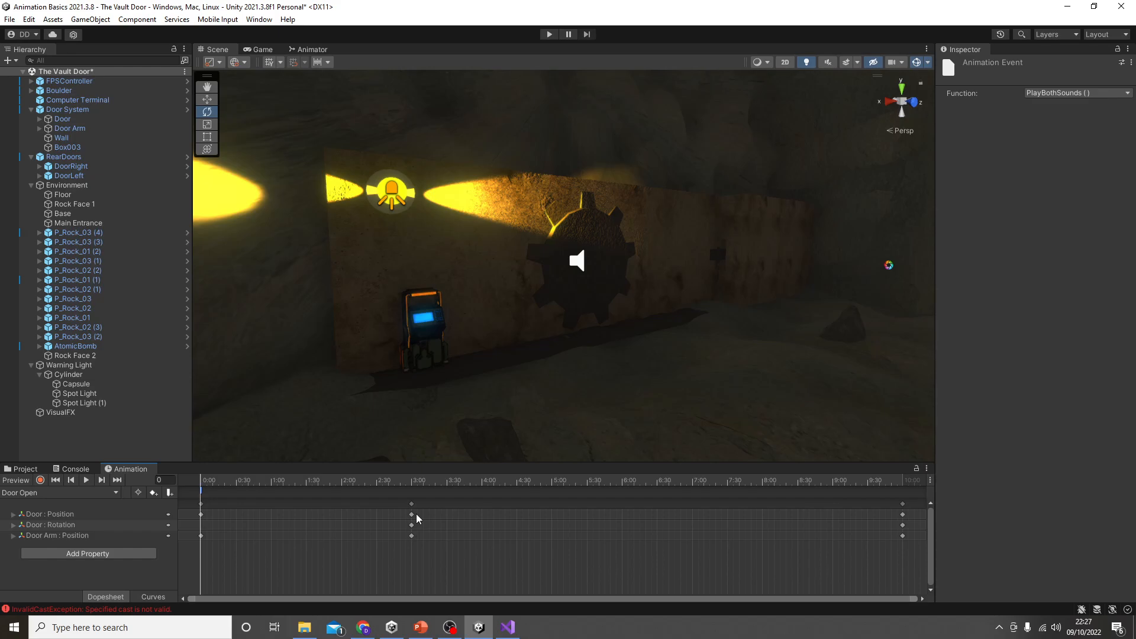
Step: Switch to PowerPoint and strike through item 5, "Use of animation events to play sound effects", in the key features list
left_click(420, 627)
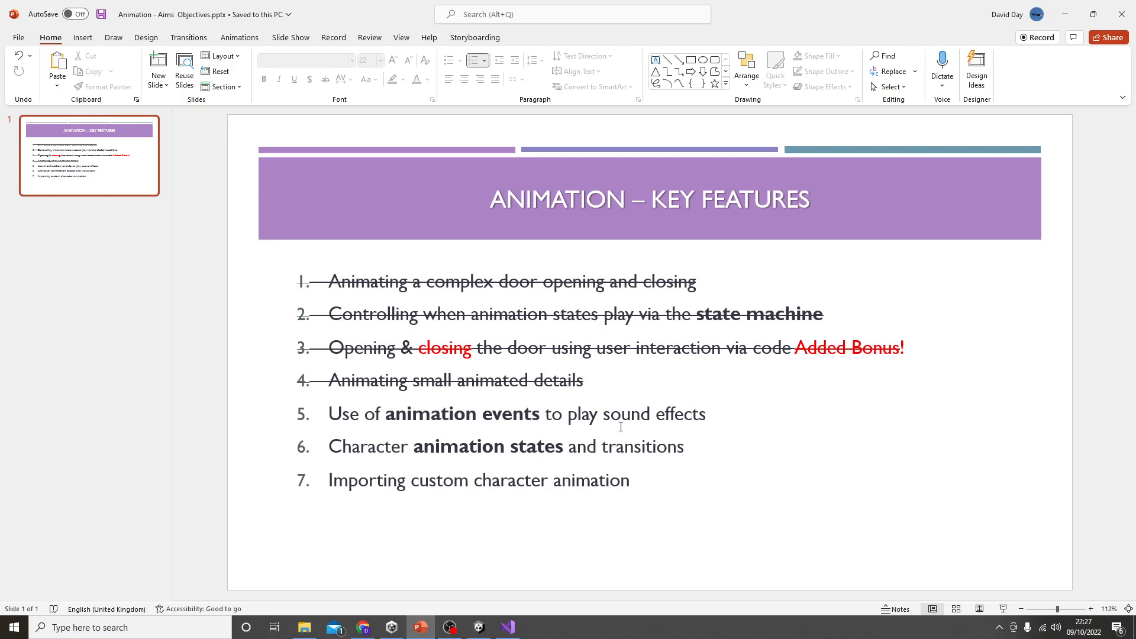
left_click_drag(707, 415, 329, 415)
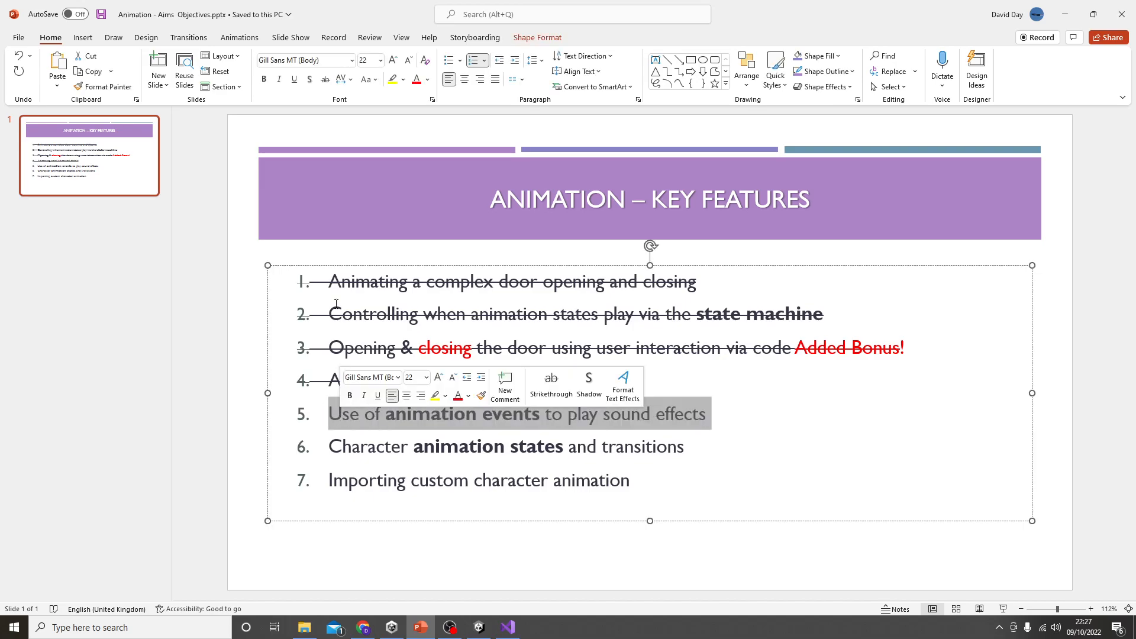
left_click(325, 79)
left_click(212, 399)
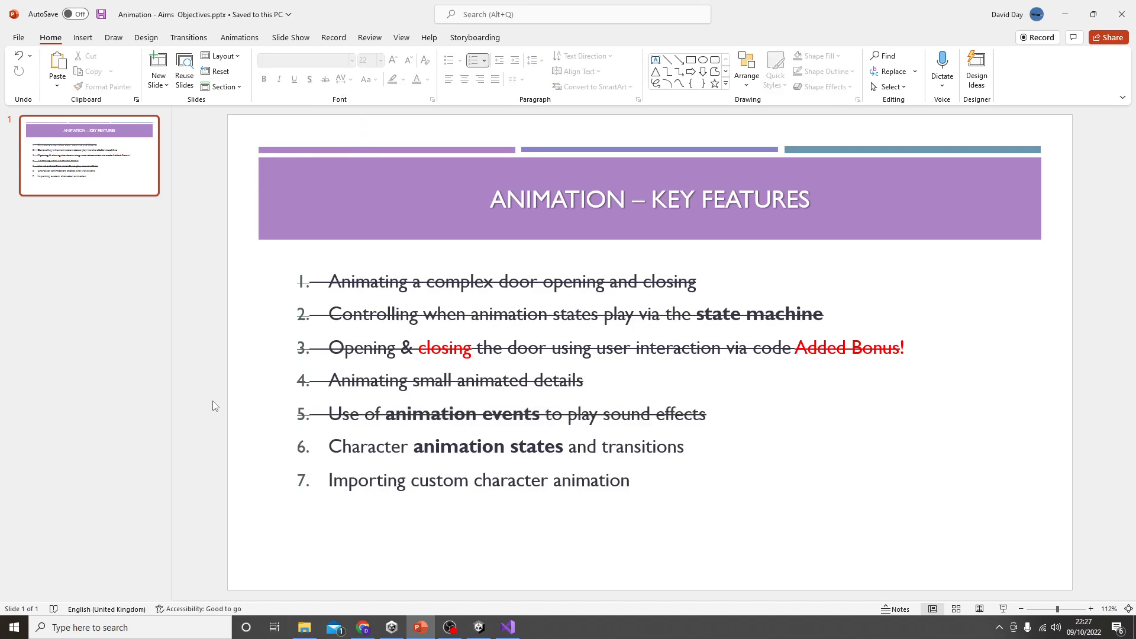
left_click(1065, 14)
Step: Save The Vault Door scene and import the full Zombie package from My Assets with the Package Manager
left_click(31, 470)
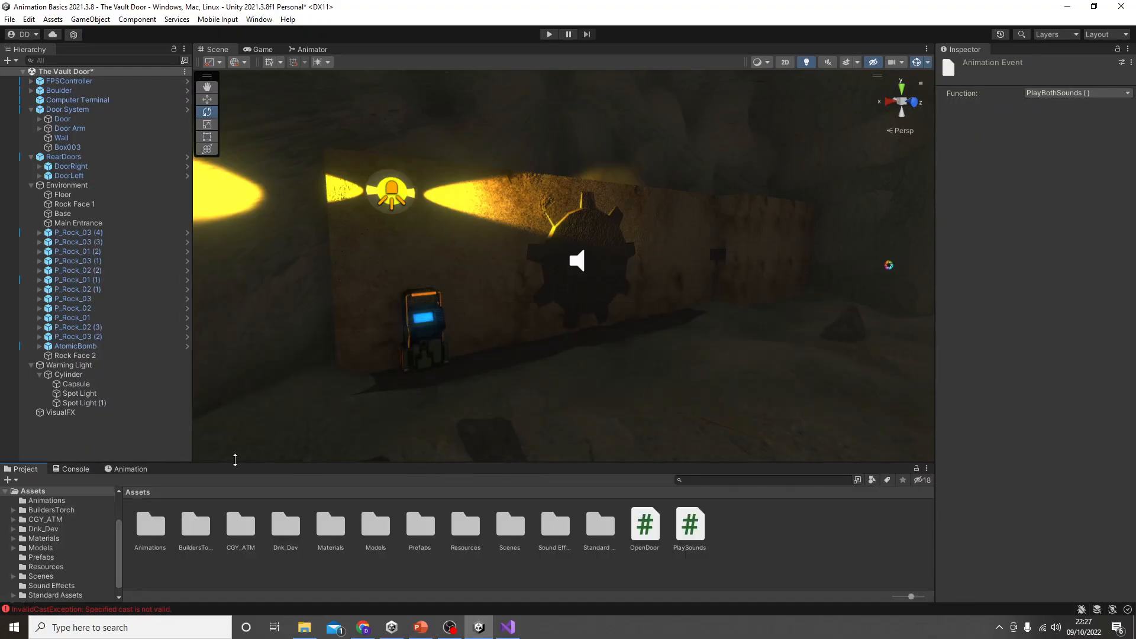
key("ctrl+s")
left_click(257, 24)
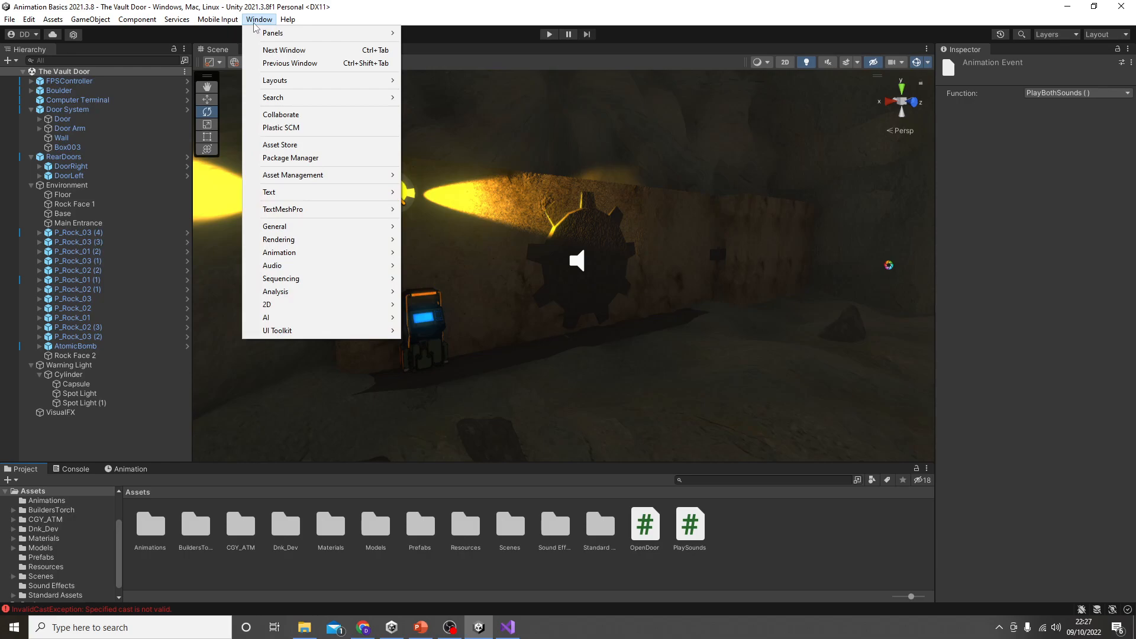
left_click(318, 158)
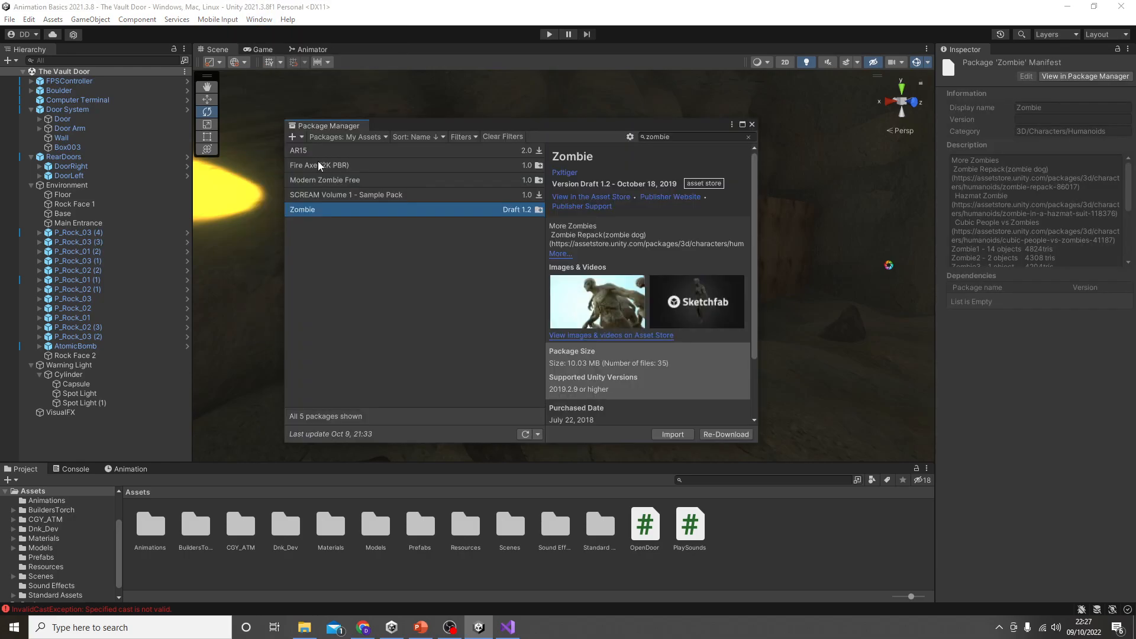
left_click(673, 435)
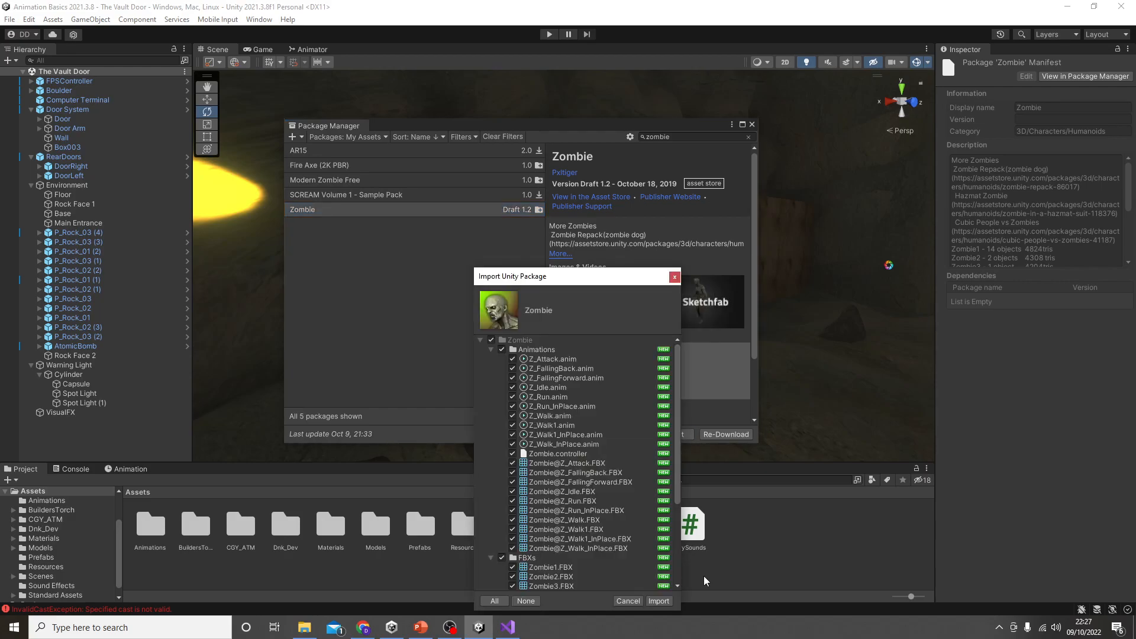
left_click(663, 600)
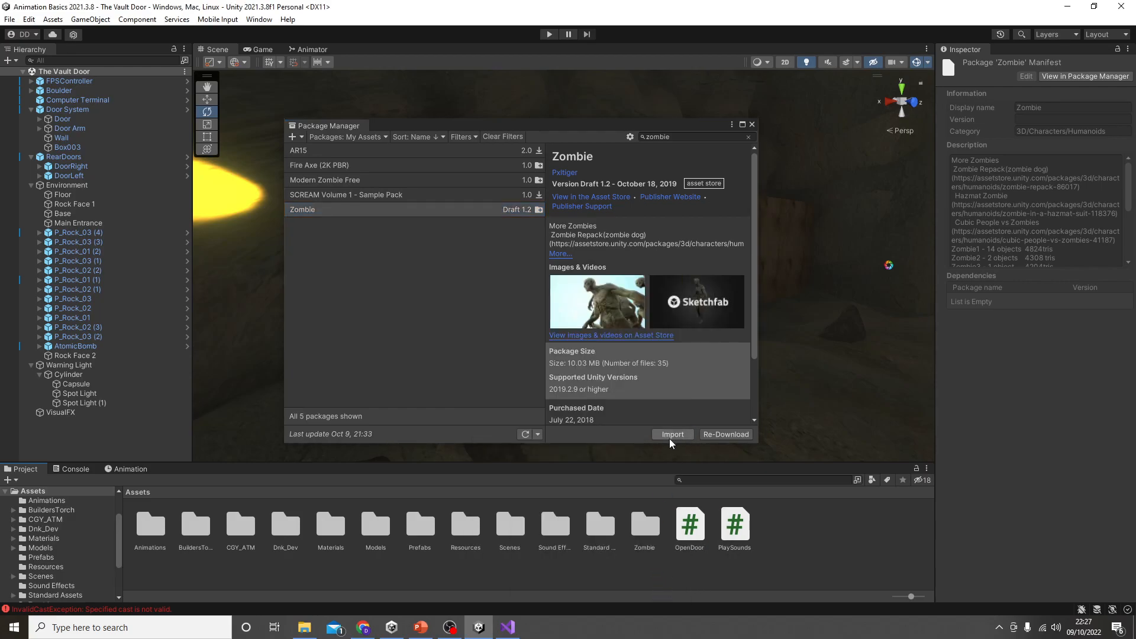
left_click(752, 124)
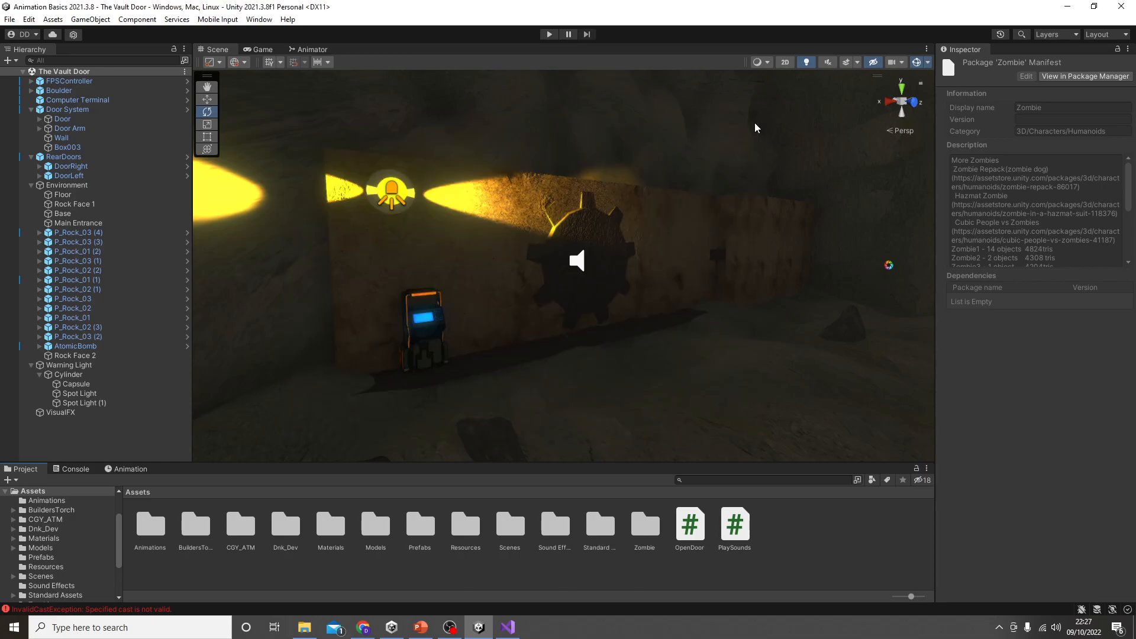
Step: Place the Zombie1 prefab from the Zombie package on the floor near the vault door and scale it uniformly to about 1.26
double_click(645, 536)
double_click(286, 525)
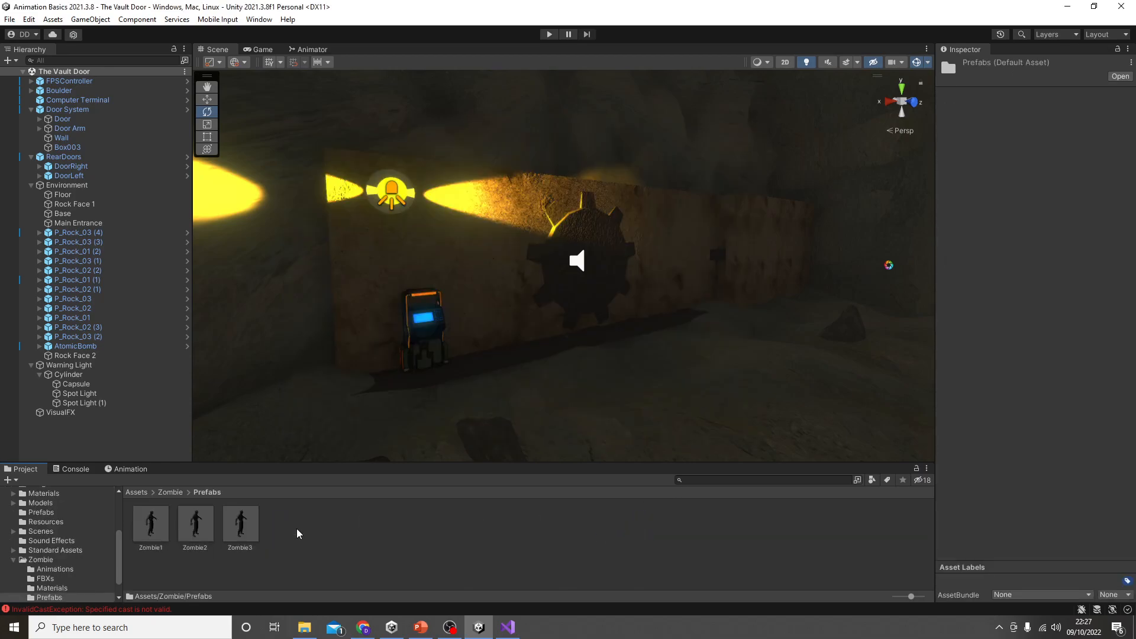
right_click_drag(460, 402, 554, 424)
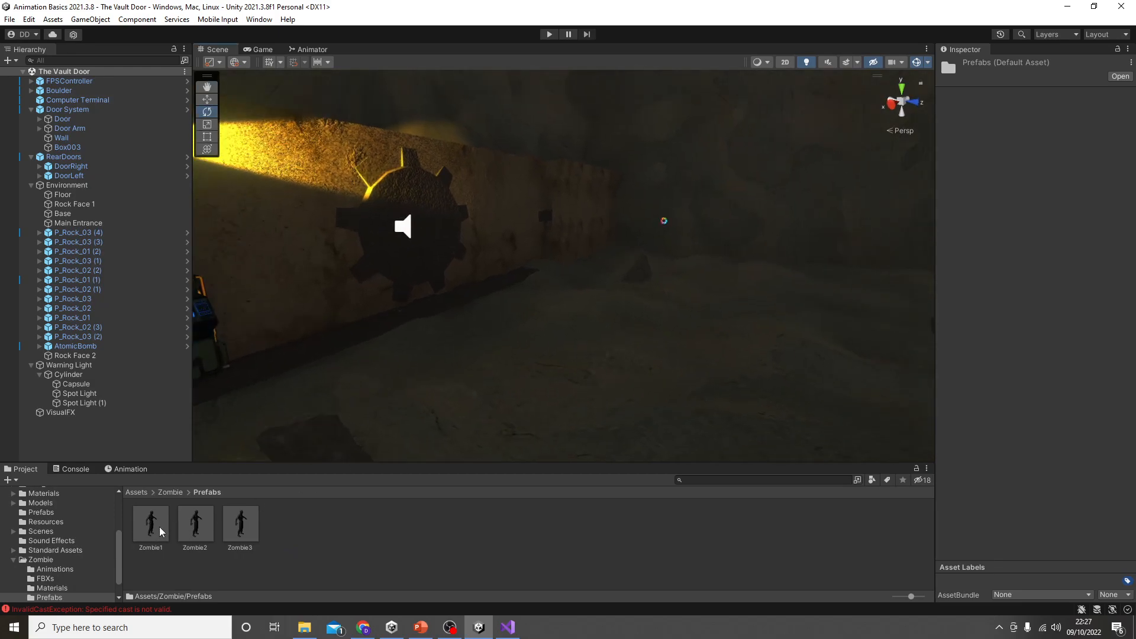
left_click_drag(499, 388, 528, 368)
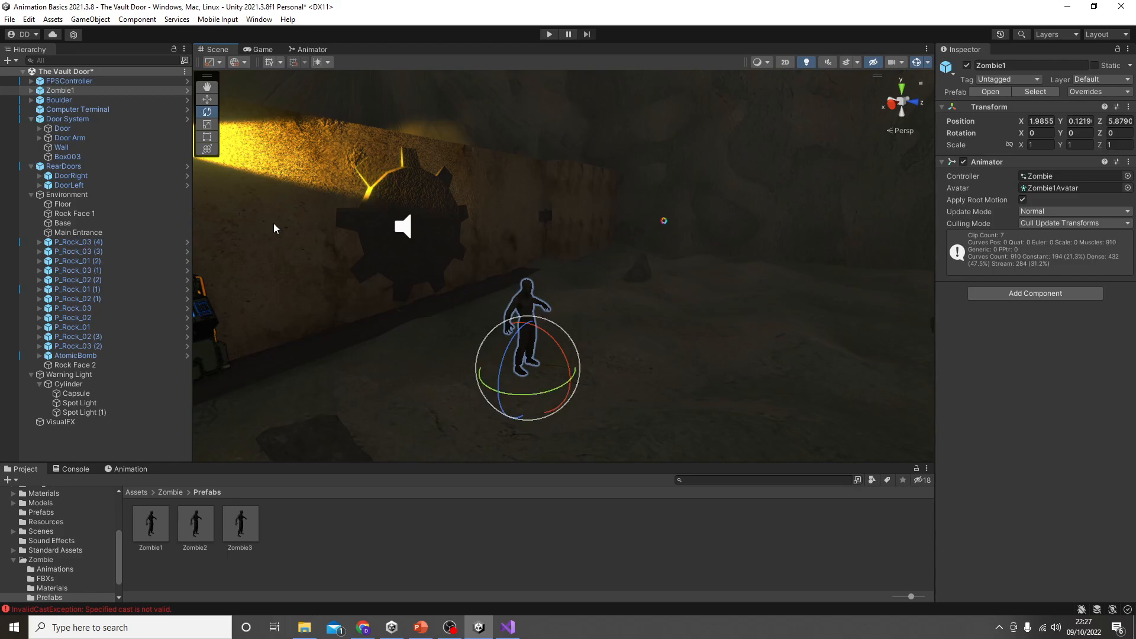
left_click_drag(537, 370, 561, 382)
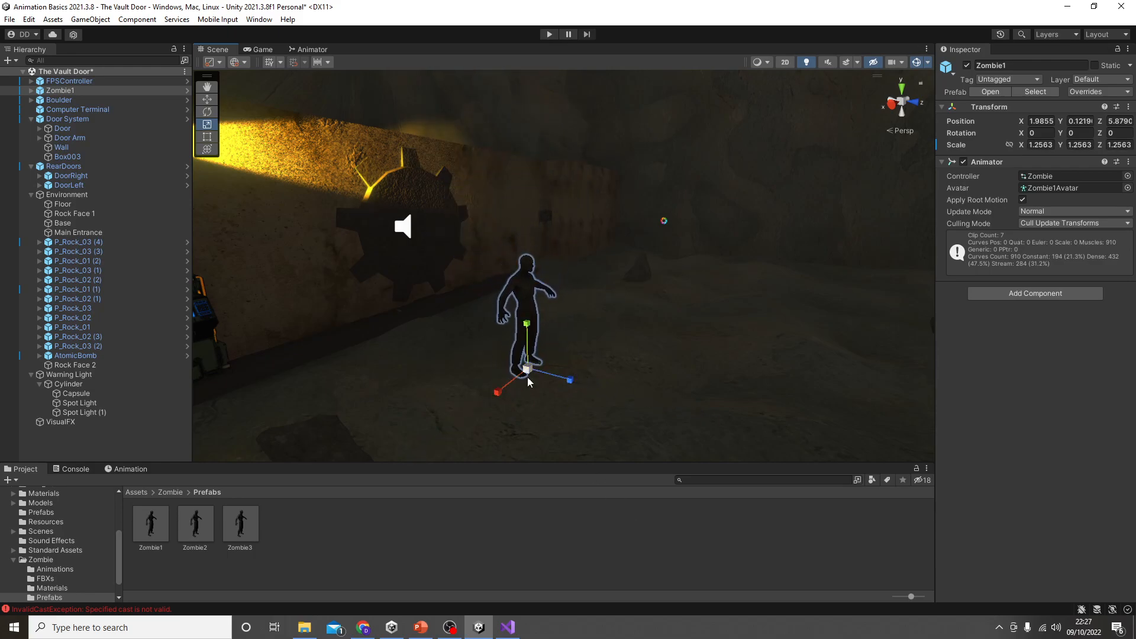
Step: Examine the states of Zombie1's animator controller from Z_Idle to Z_FallingForward and run the scene to watch the zombie's animations
left_click(306, 50)
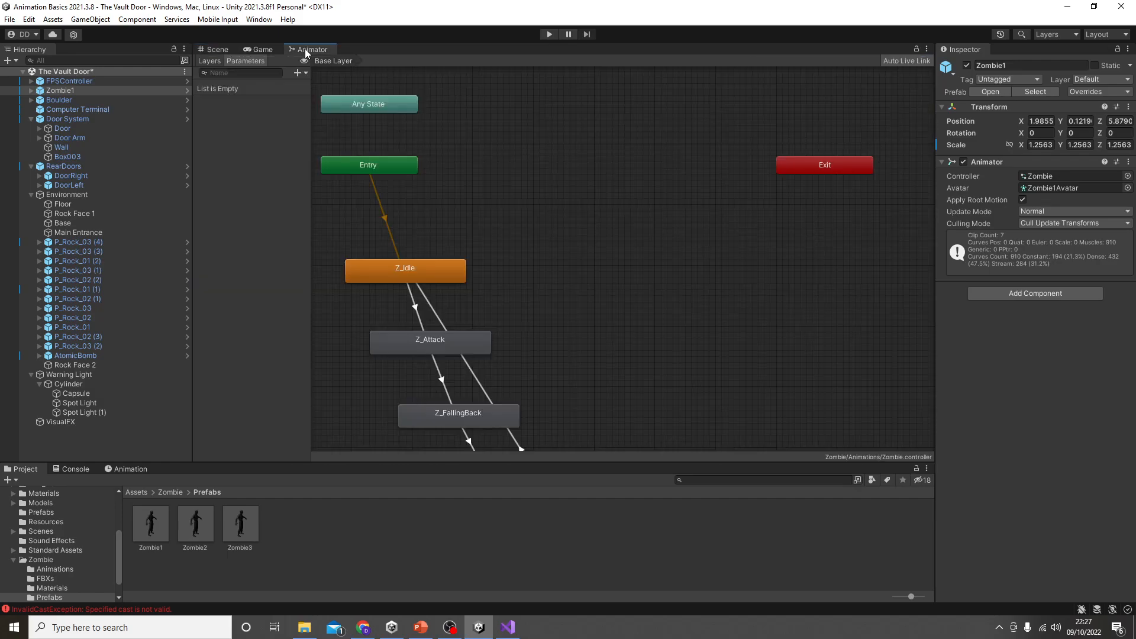
scroll(432, 296, "down", 5)
scroll(538, 278, "up", 8)
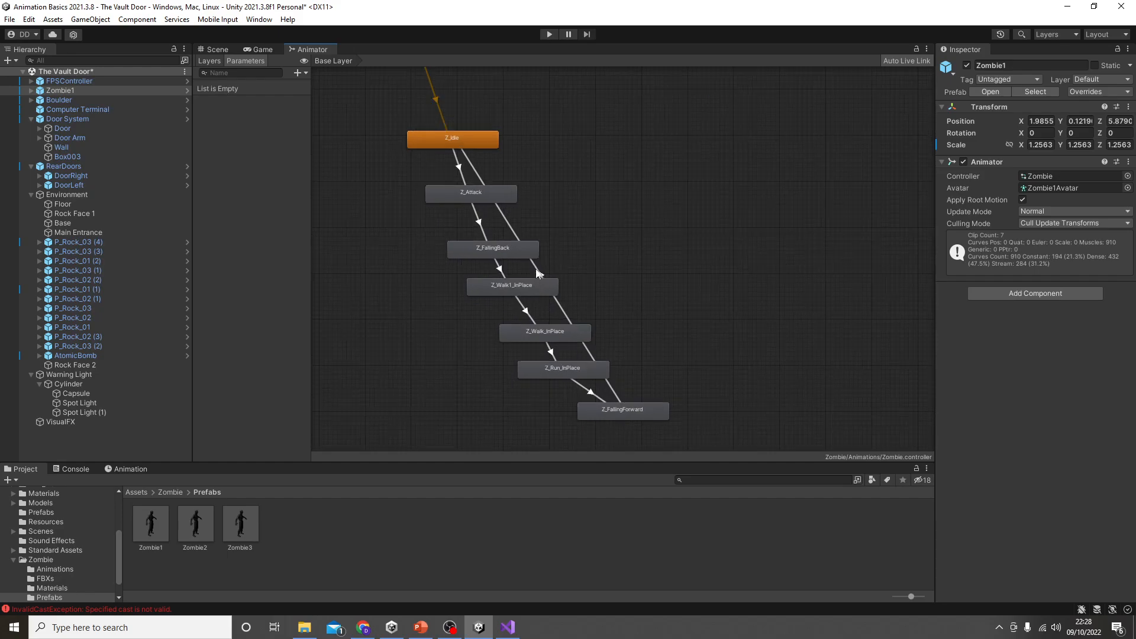
left_click(468, 145)
left_click(478, 194)
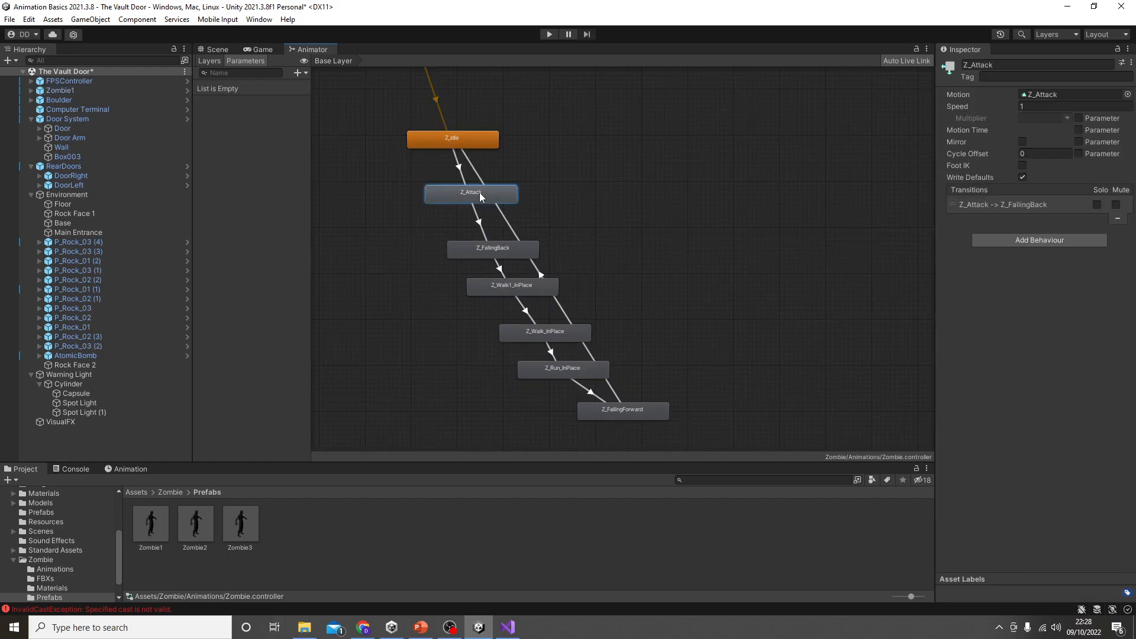
left_click(507, 252)
left_click(517, 289)
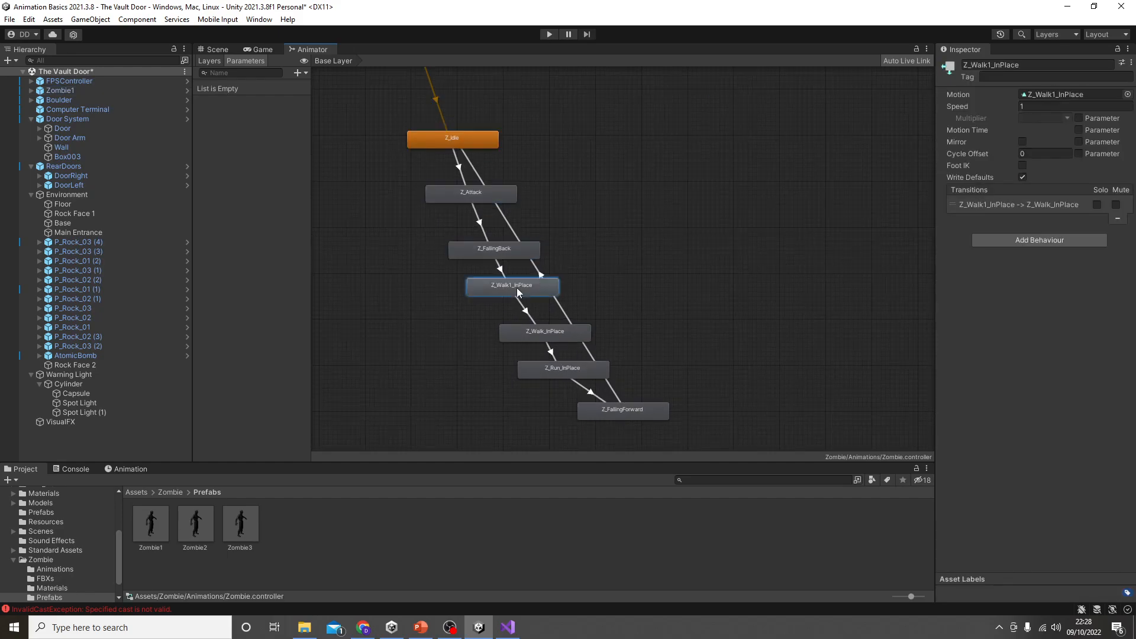
left_click(570, 329)
left_click(592, 370)
left_click(632, 410)
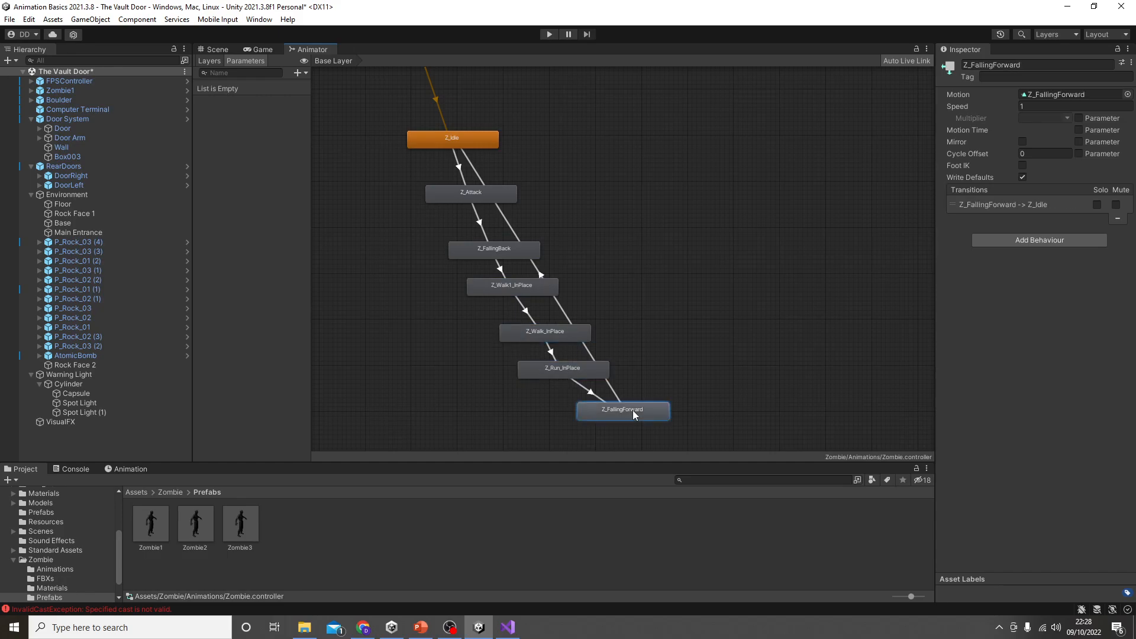
left_click(549, 34)
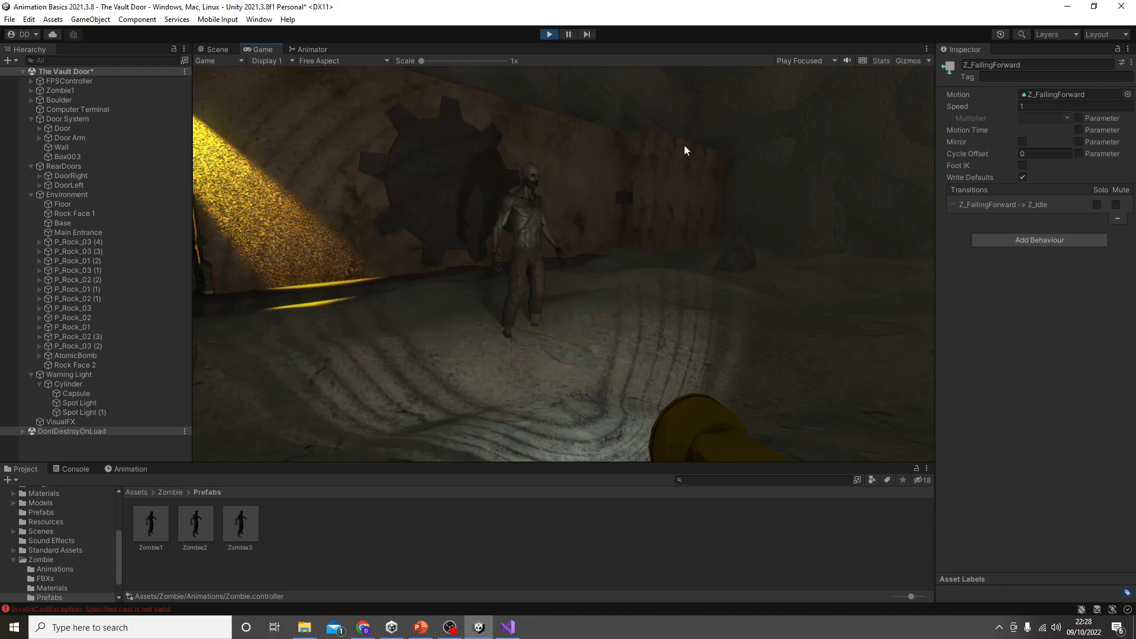
left_click(550, 34)
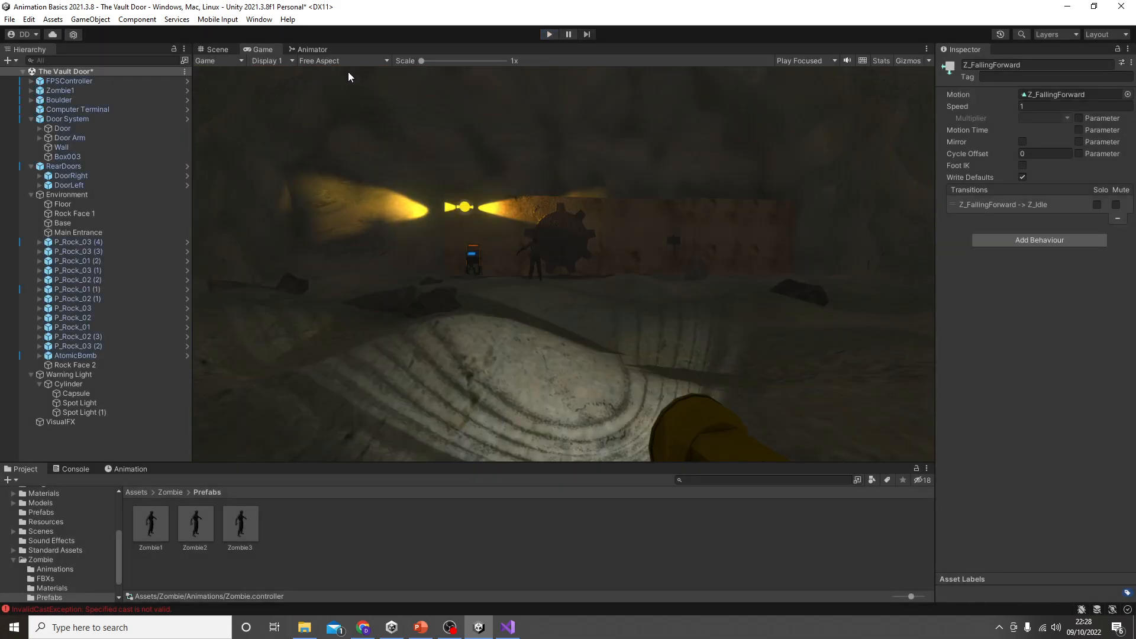
Step: Delete the Z_Idle to Z_Attack and Z_FallingForward to Z_Idle transitions in the Zombie animator controller
left_click(323, 51)
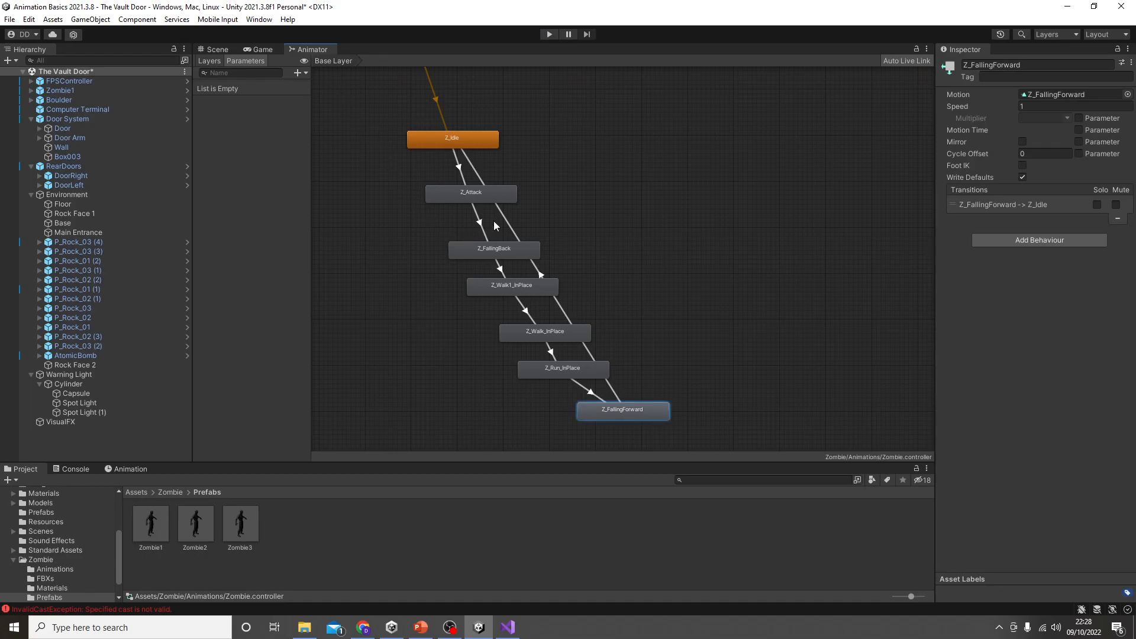
left_click(457, 166)
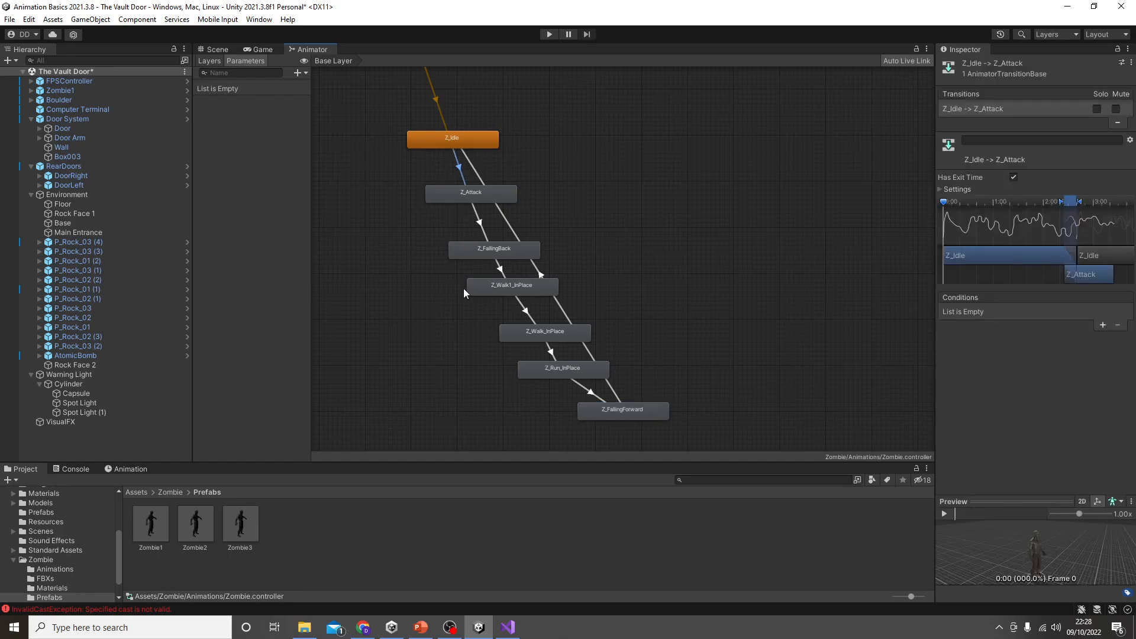
key("Delete")
left_click(471, 163)
key("Delete")
middle_click_drag(460, 183, 523, 245)
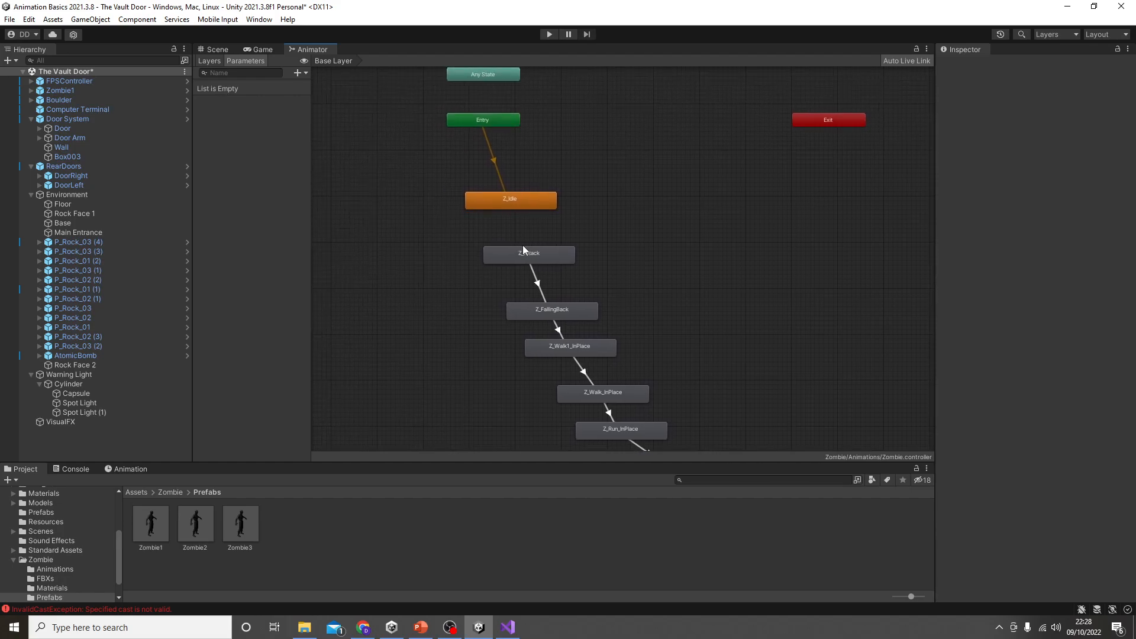
Step: Check the loop settings of the Z_Idle animation clip and run the scene to watch the zombie's idle animation
left_click(533, 204)
double_click(533, 204)
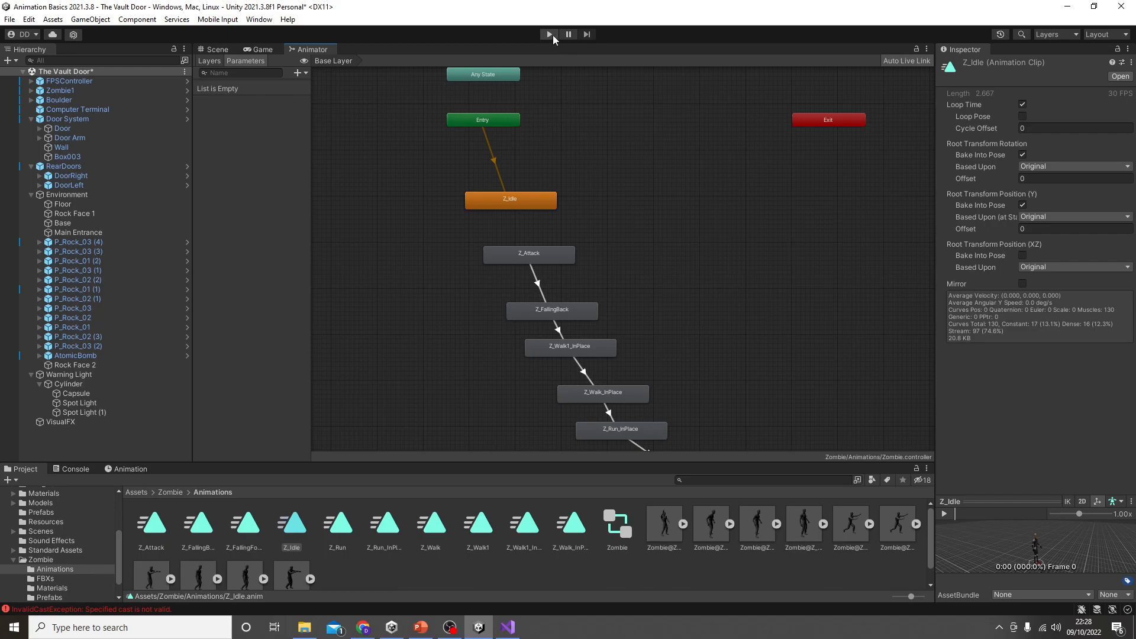
left_click(549, 35)
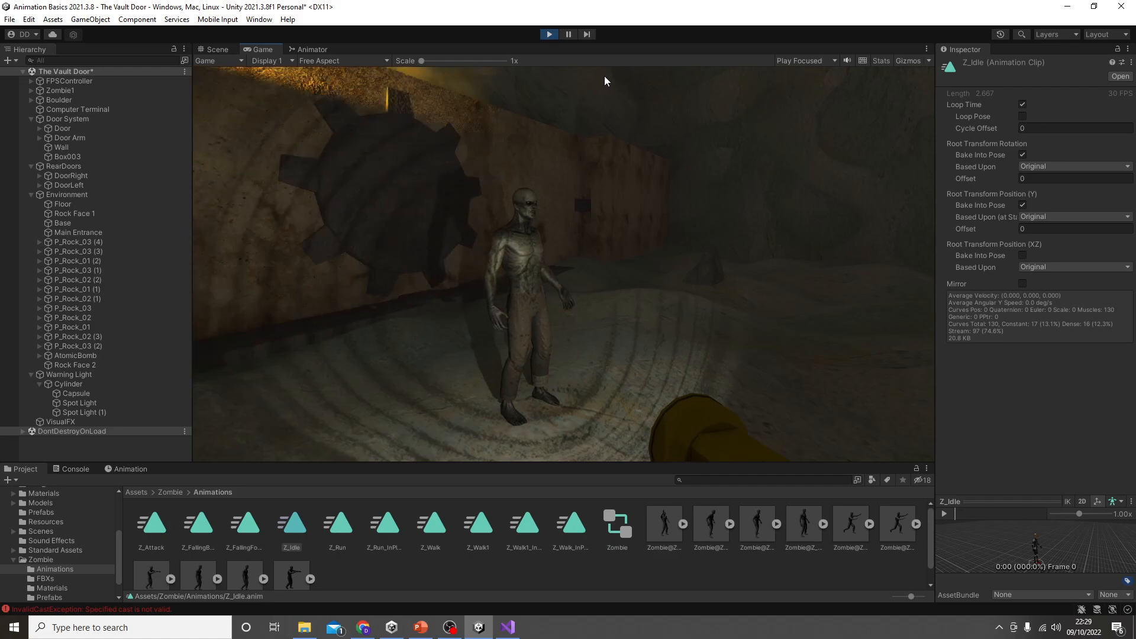
key("d")
left_click(552, 32)
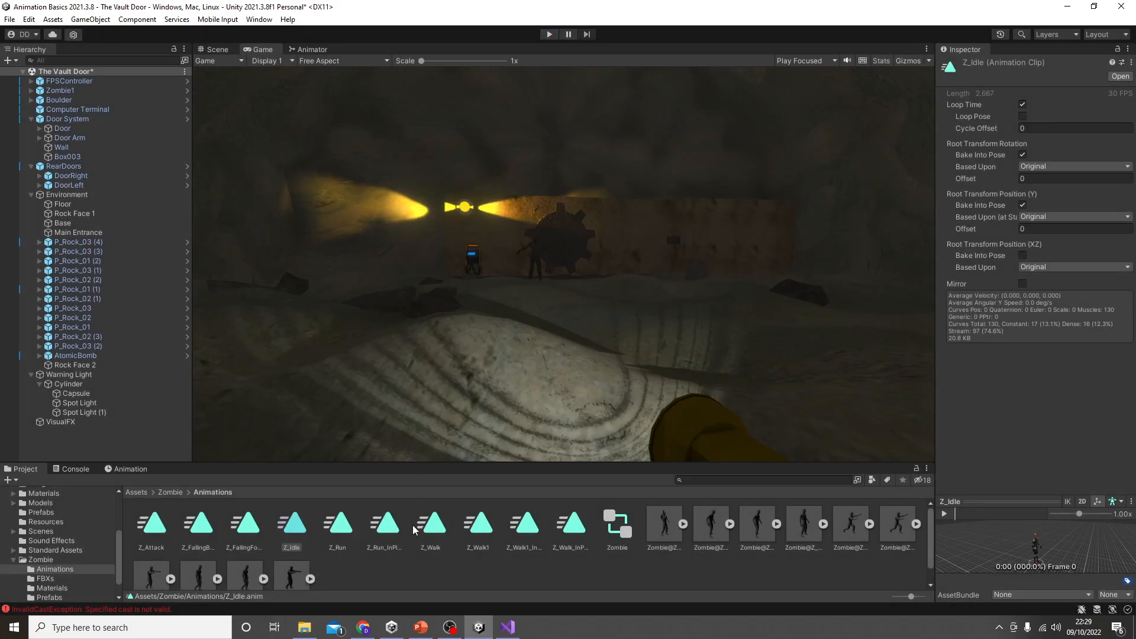
Step: Look through the Zombie package's animation clips, from Z_Attack to Z_Run_InPlace, and return to the project's root Assets folder
left_click(129, 492)
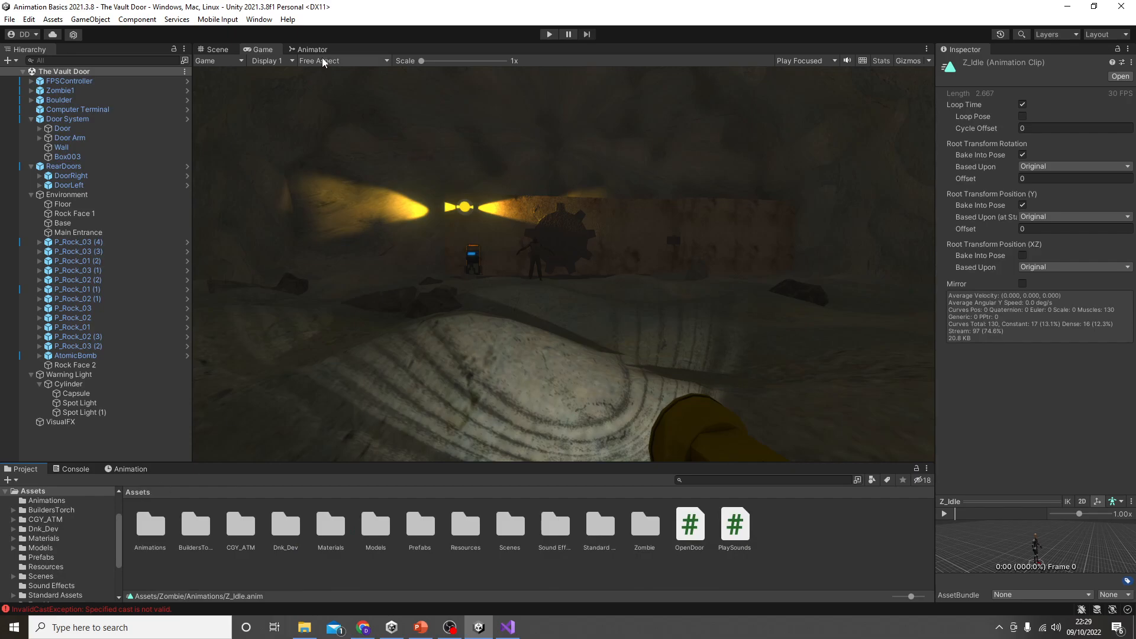
double_click(640, 529)
double_click(151, 525)
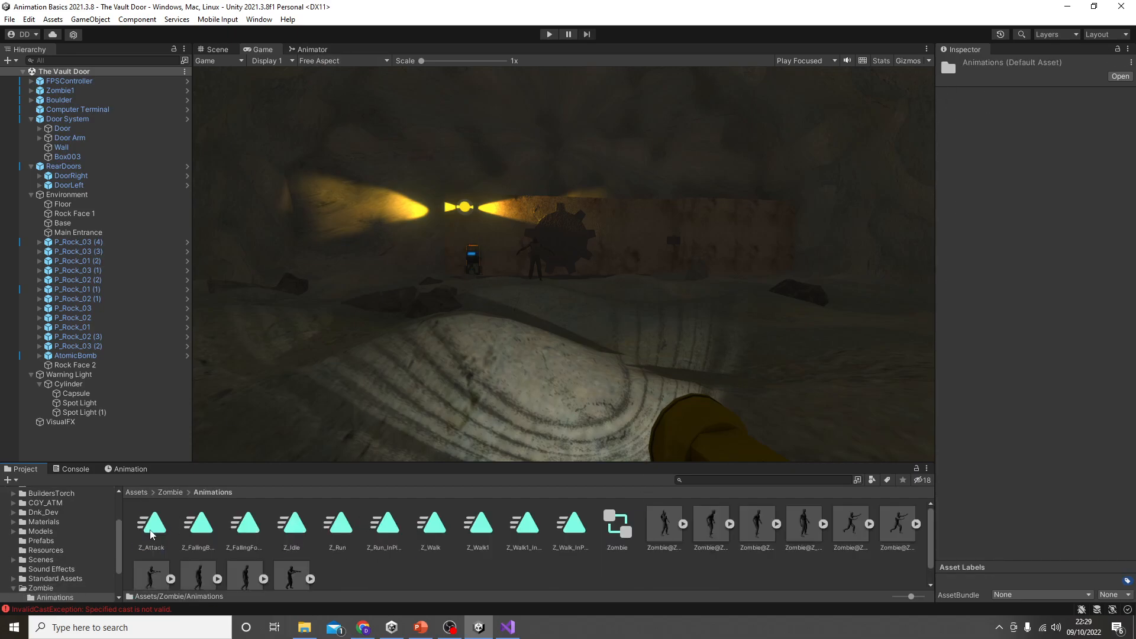
left_click(156, 528)
left_click(202, 534)
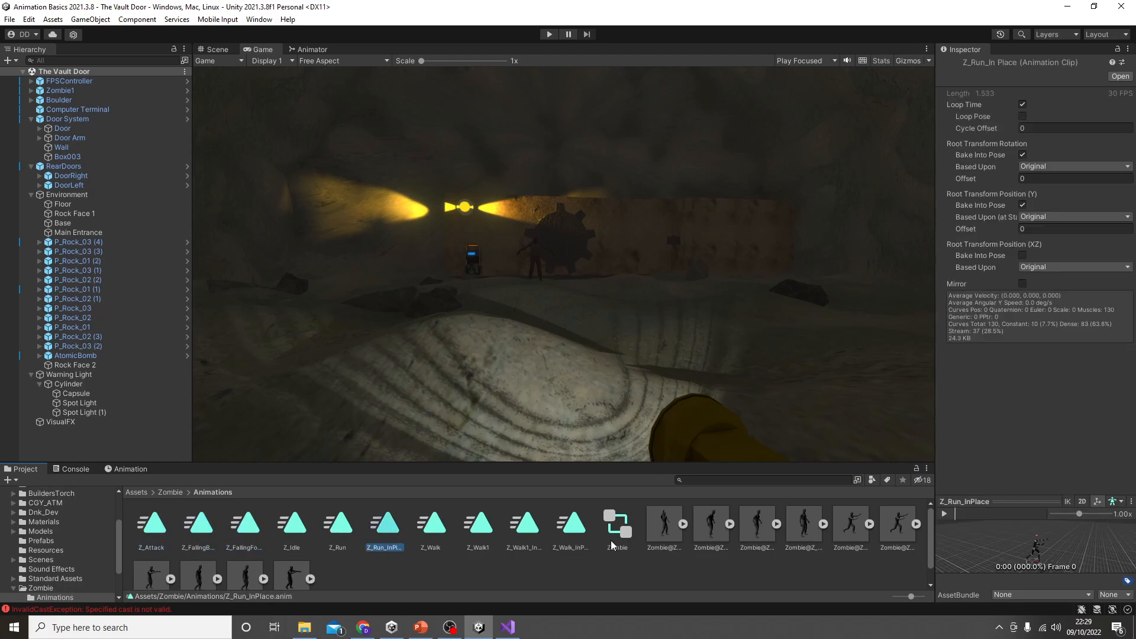
left_click(136, 492)
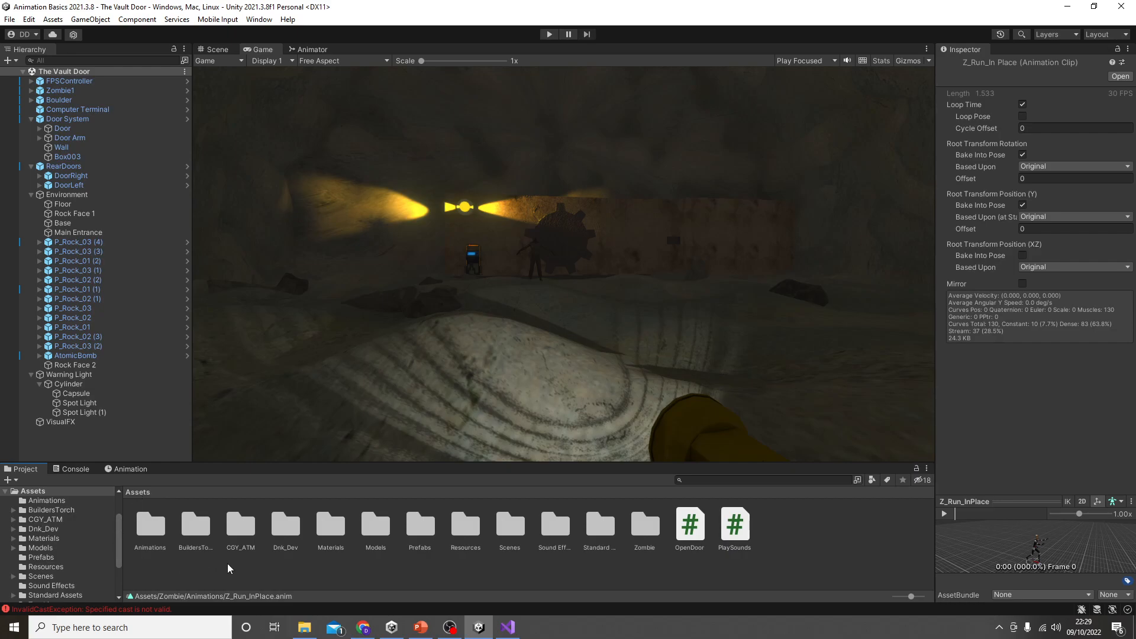
Step: Switch to Mixamo in the browser and download the second Zombie Stand Up animation among the "zombie stand" results
left_click(362, 629)
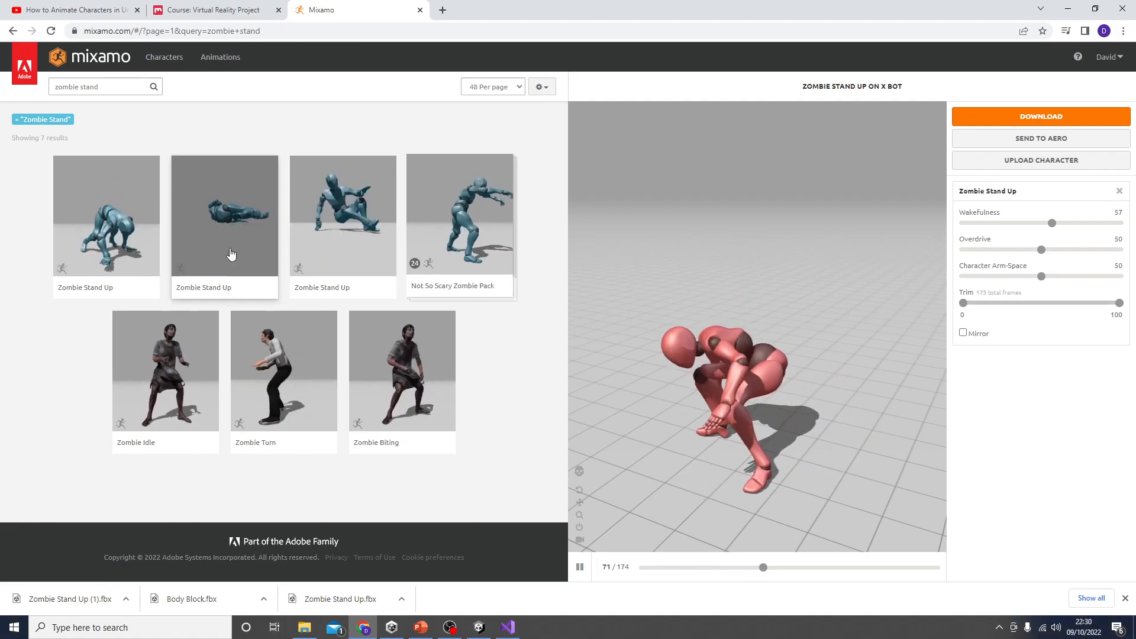
left_click(481, 621)
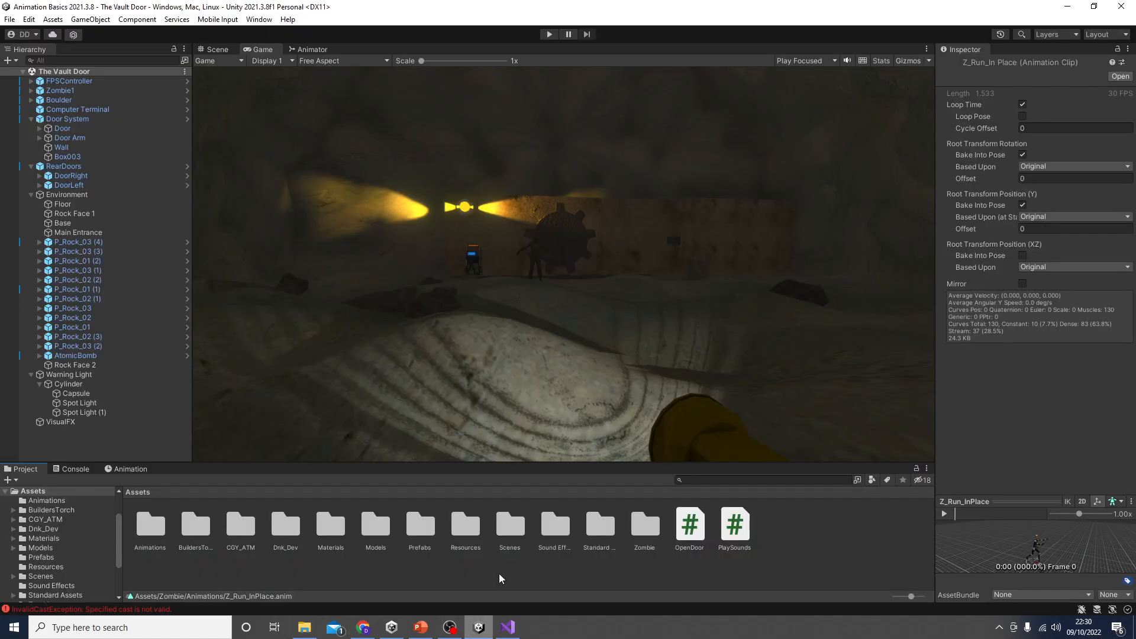
left_click(1068, 6)
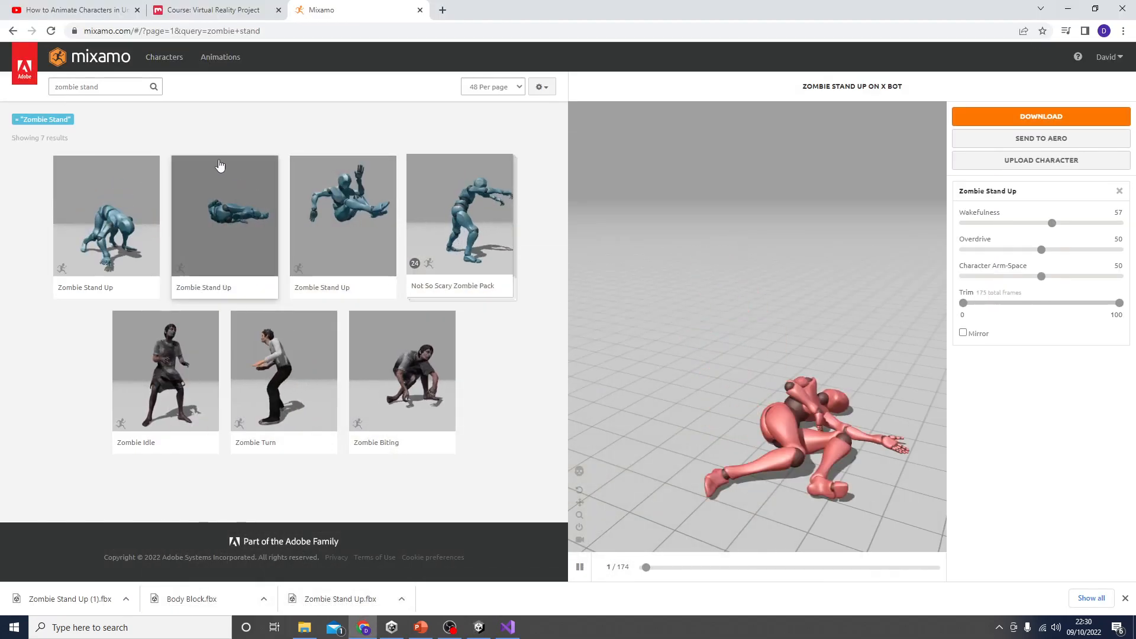
left_click(125, 90)
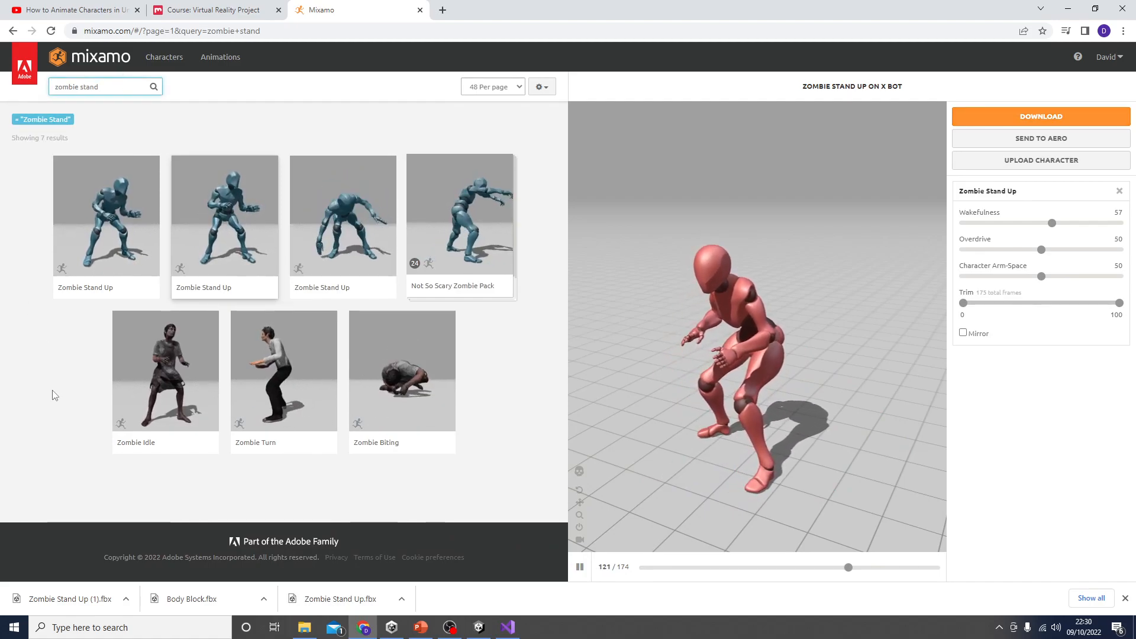
left_click(230, 225)
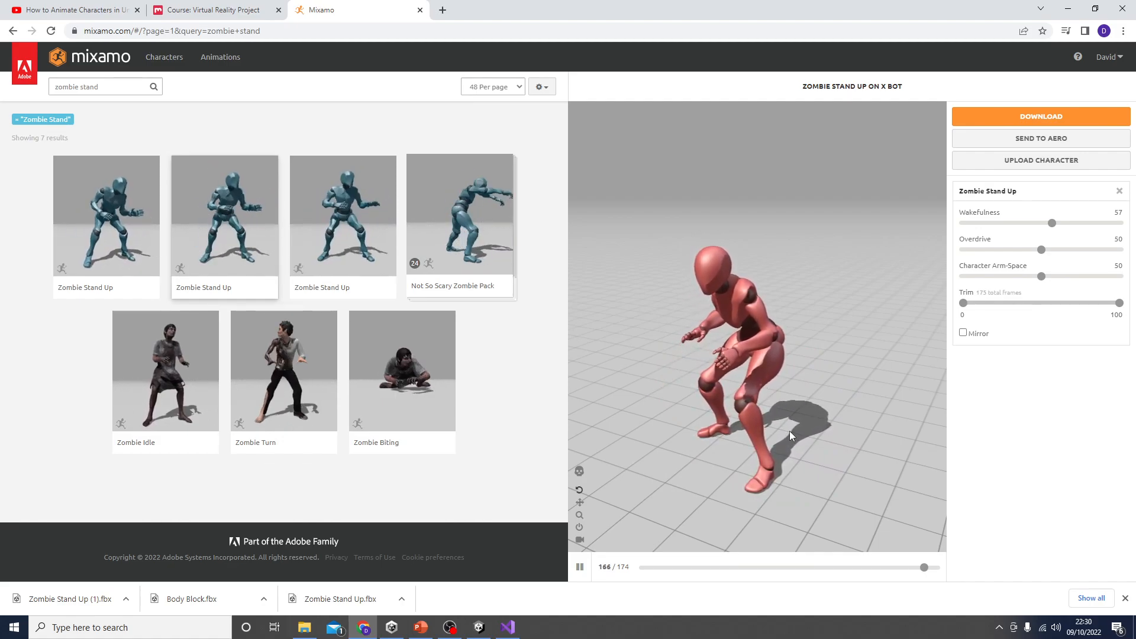
left_click(1054, 118)
left_click(733, 251)
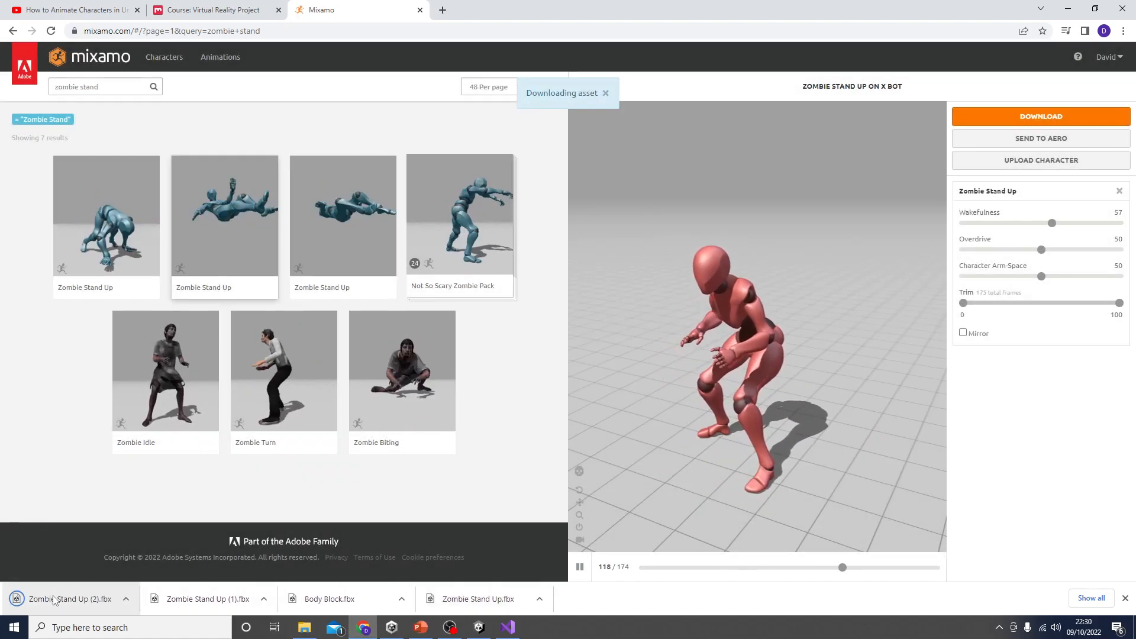
Step: Import the downloaded Zombie Stand Up (2).fbx into the root Assets folder of the Unity project
left_click_drag(58, 602, 659, 585)
left_click_drag(832, 557, 832, 555)
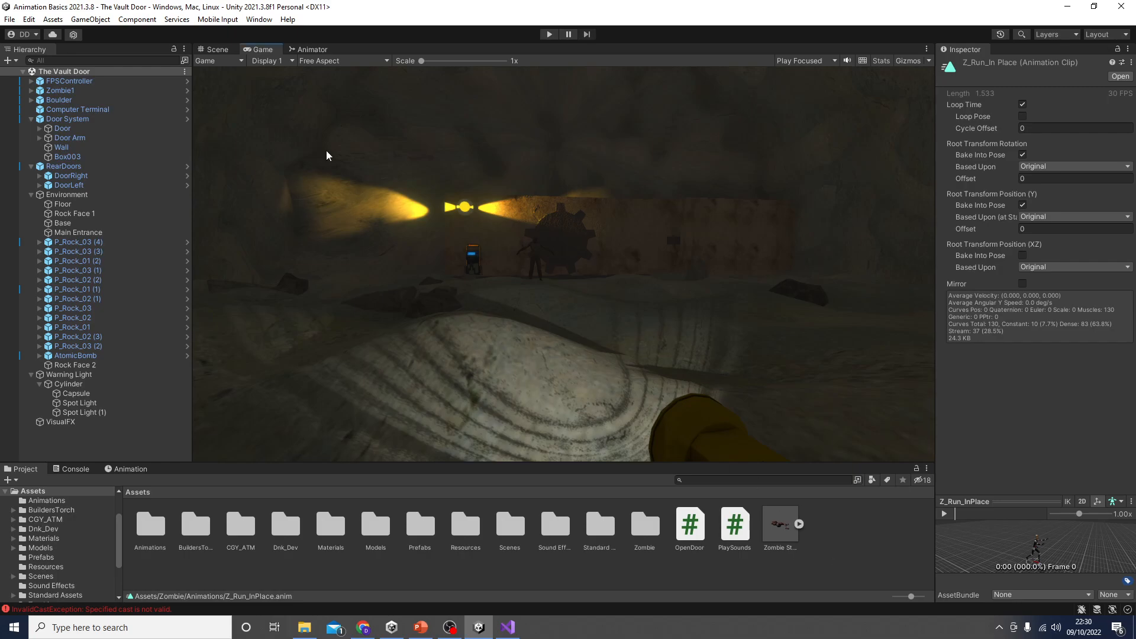
left_click(221, 51)
right_click_drag(464, 340, 422, 366)
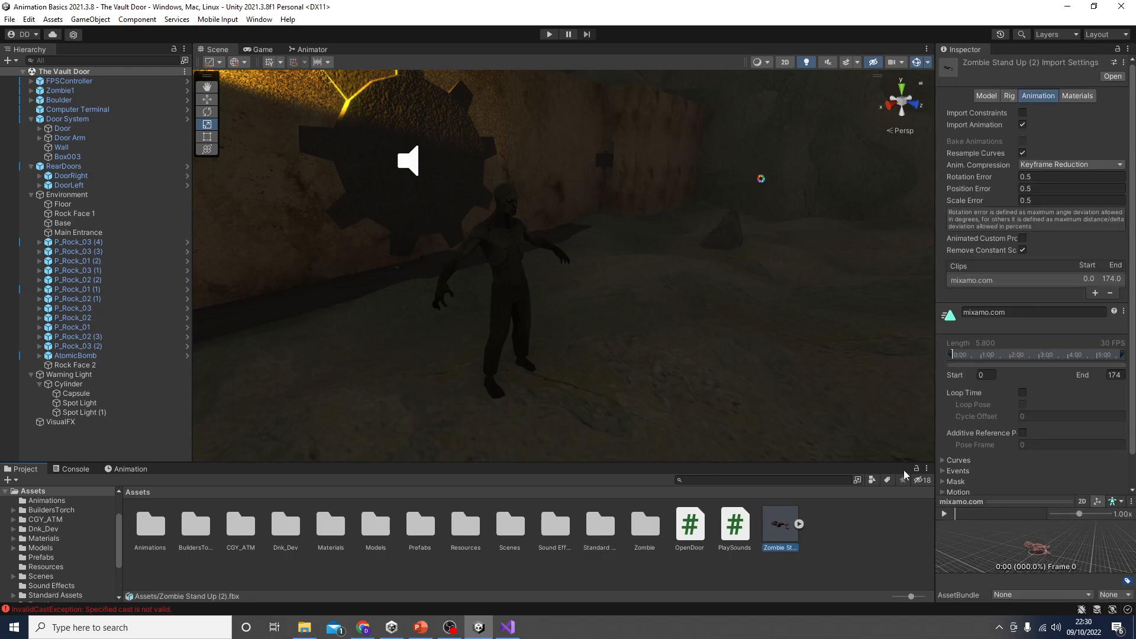
Step: Set the rig animation type of Zombie Stand Up (2) to Humanoid and apply the import settings
left_click(1012, 97)
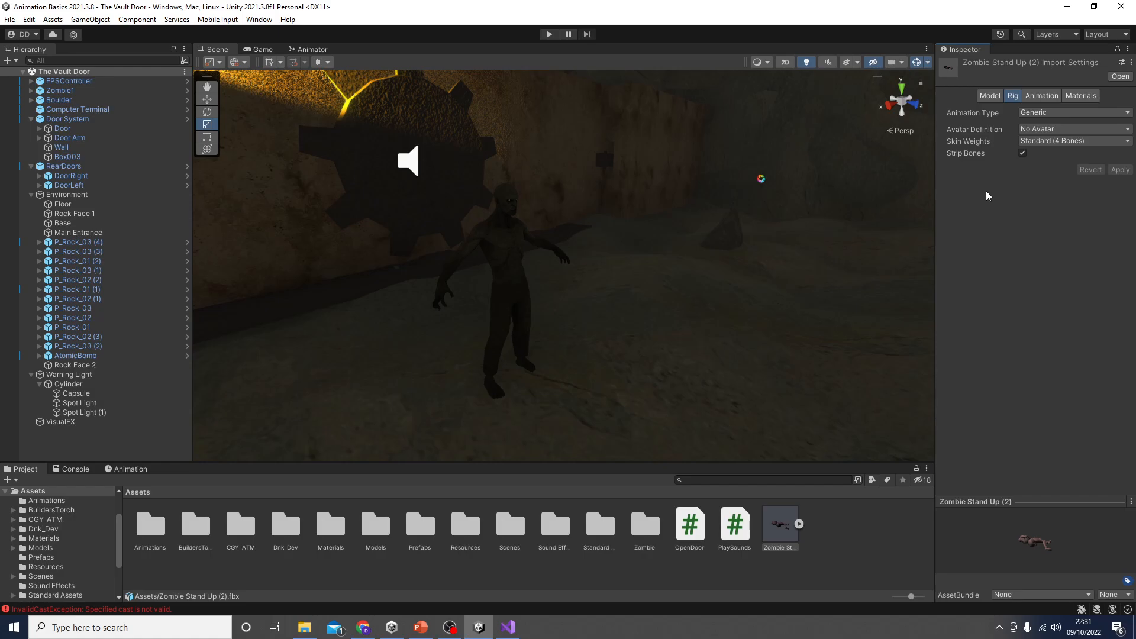
left_click(1046, 112)
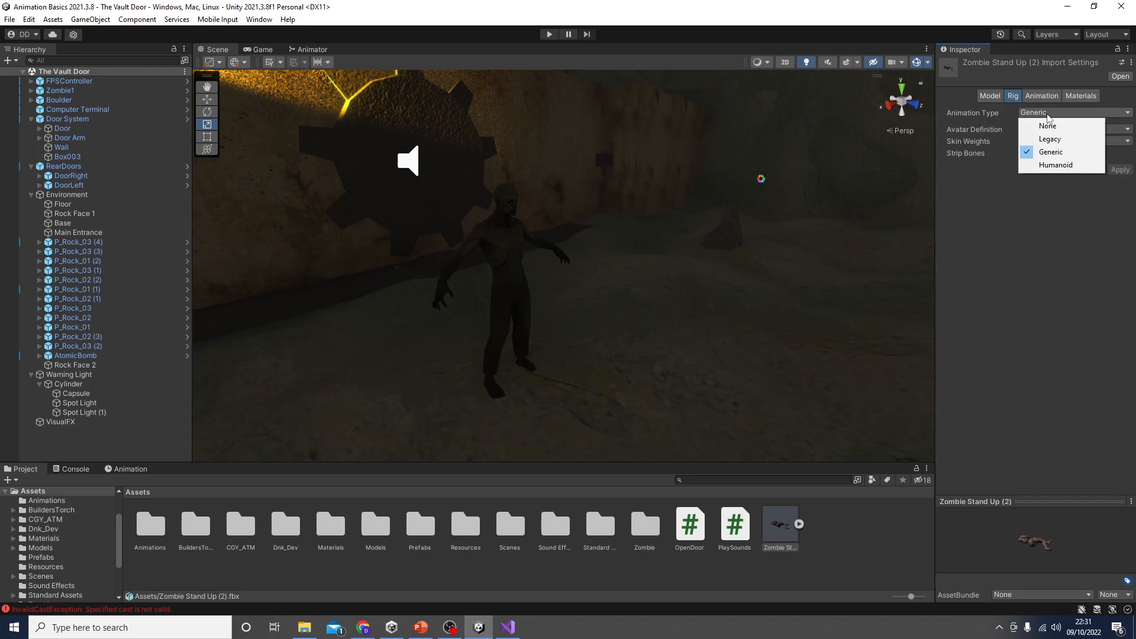
left_click(1056, 164)
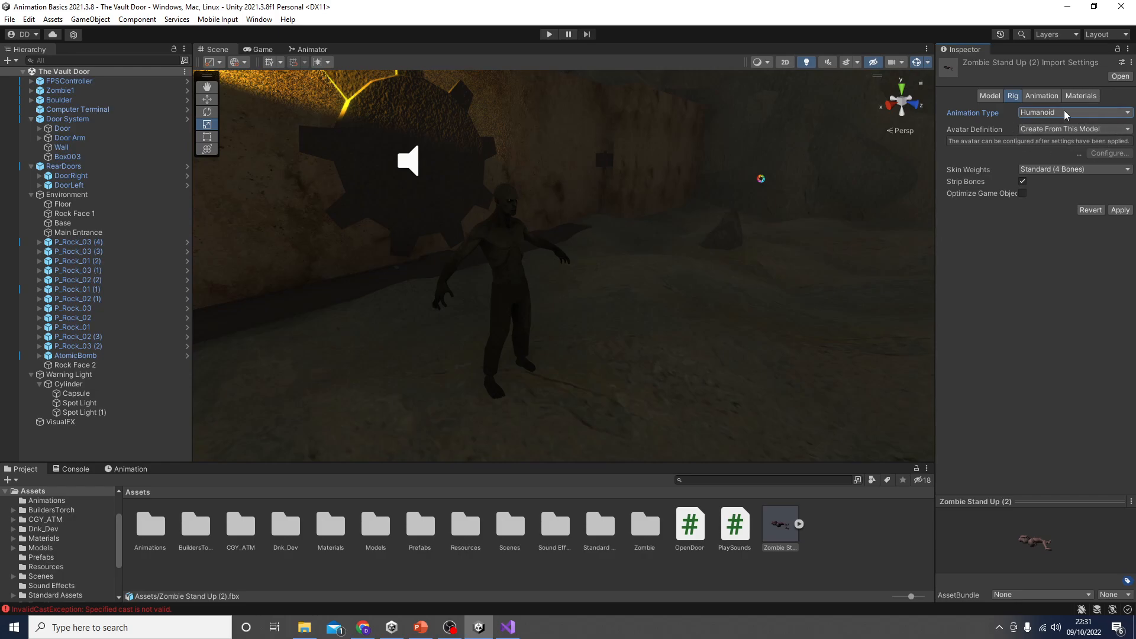
left_click(1120, 210)
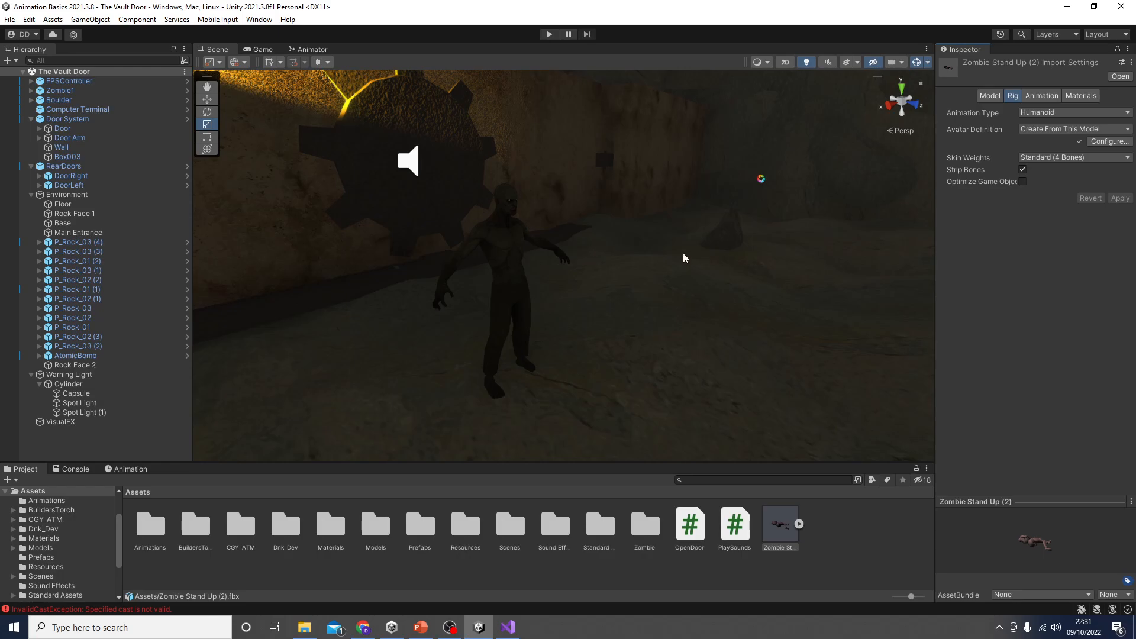
Step: Expand the contents of the Zombie Stand Up (2) model and preview its mixamo.com animation clip
left_click(801, 524)
left_click(818, 524)
left_click(798, 524)
scroll(815, 552, "down", 1)
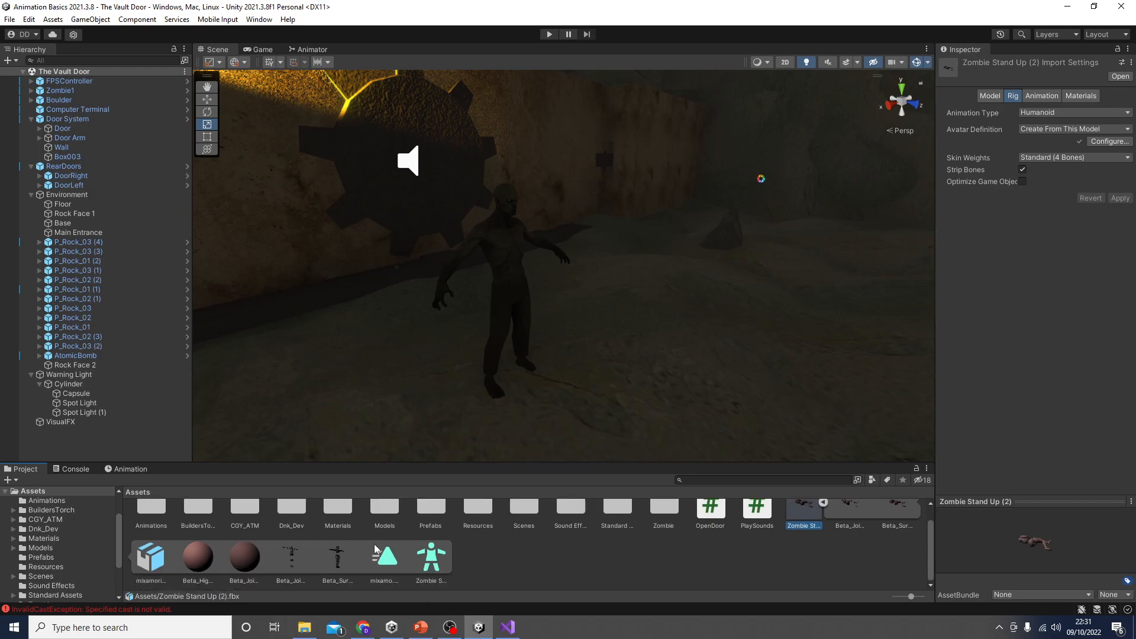
left_click(390, 561)
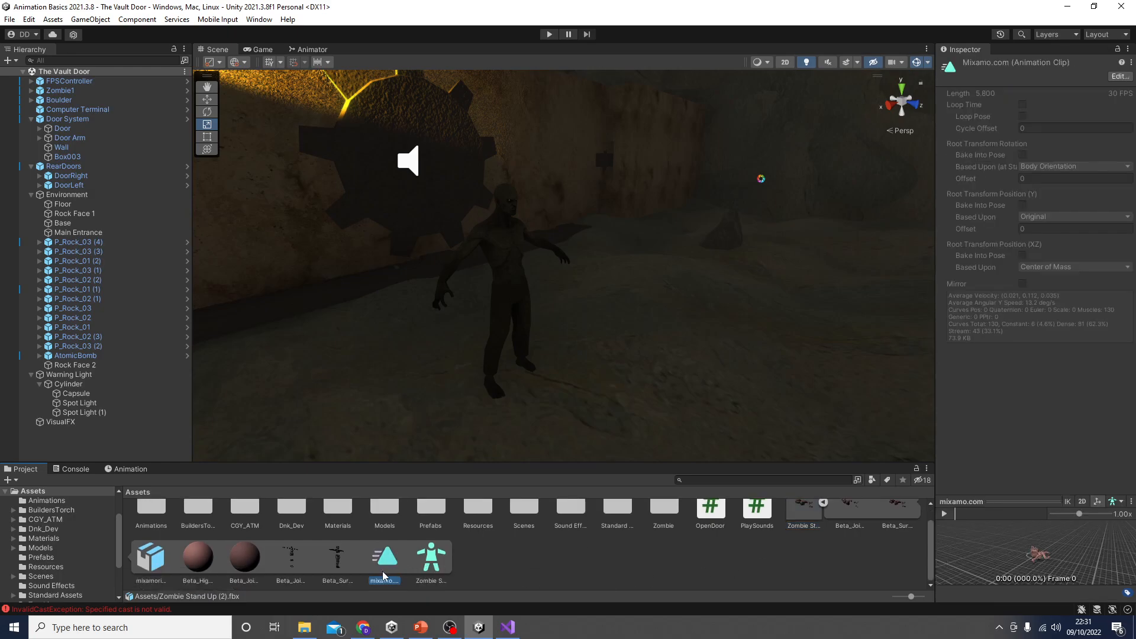
left_click(945, 515)
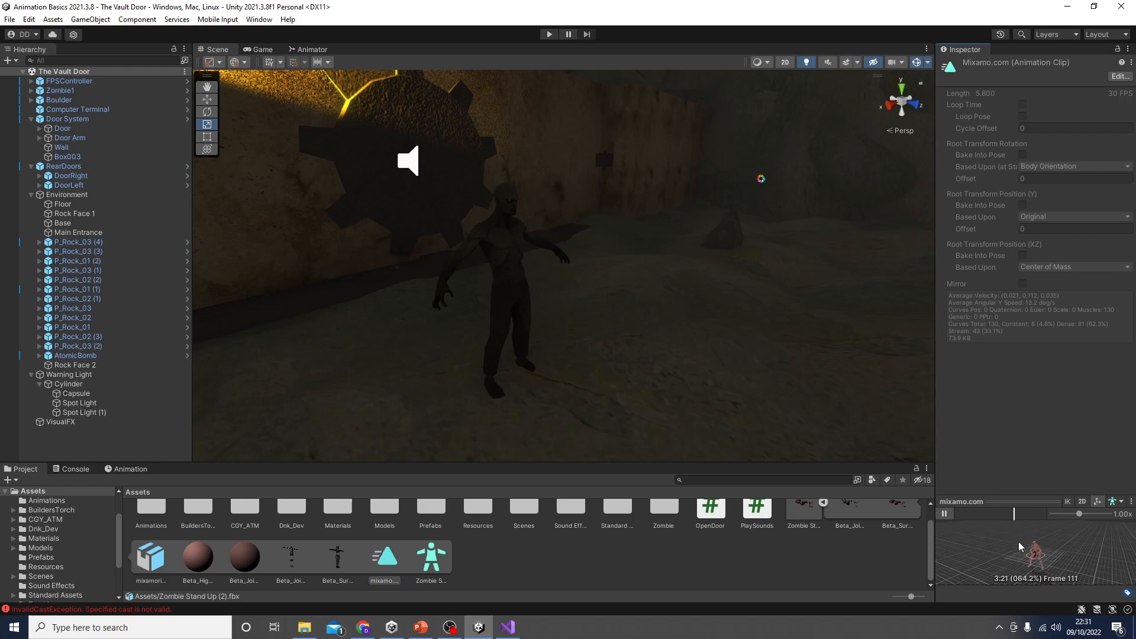
left_click(945, 515)
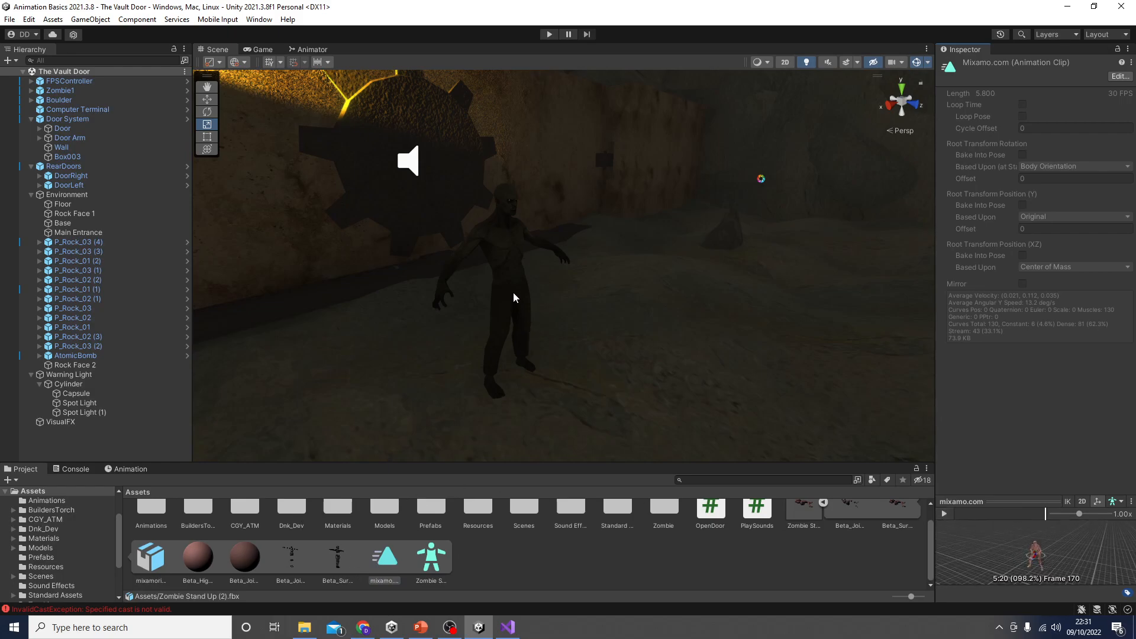
Step: Duplicate the mixamo.com animation clip out of the Zombie Stand Up (2) model as a standalone clip and collapse the model's contents
left_click(510, 564)
left_click(393, 566)
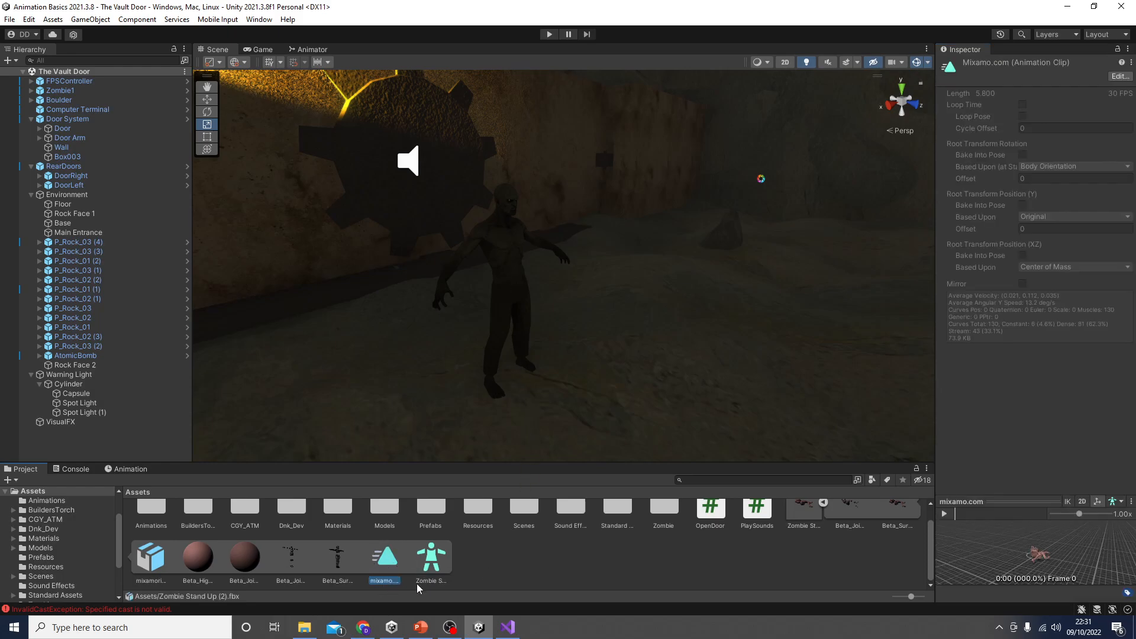
right_click(394, 564)
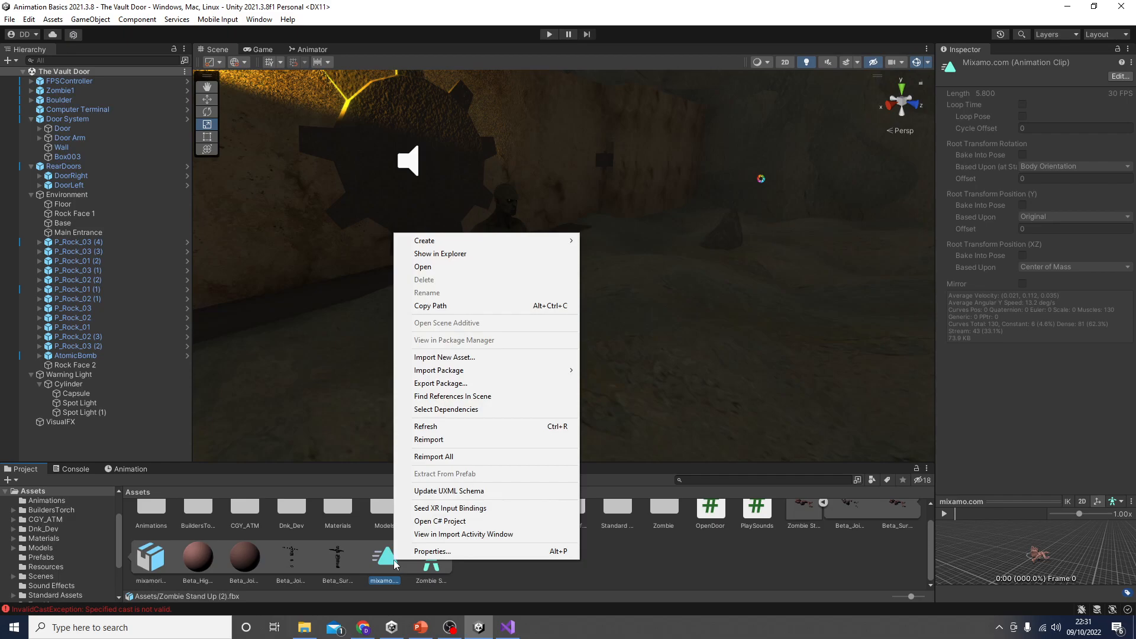
left_click(450, 588)
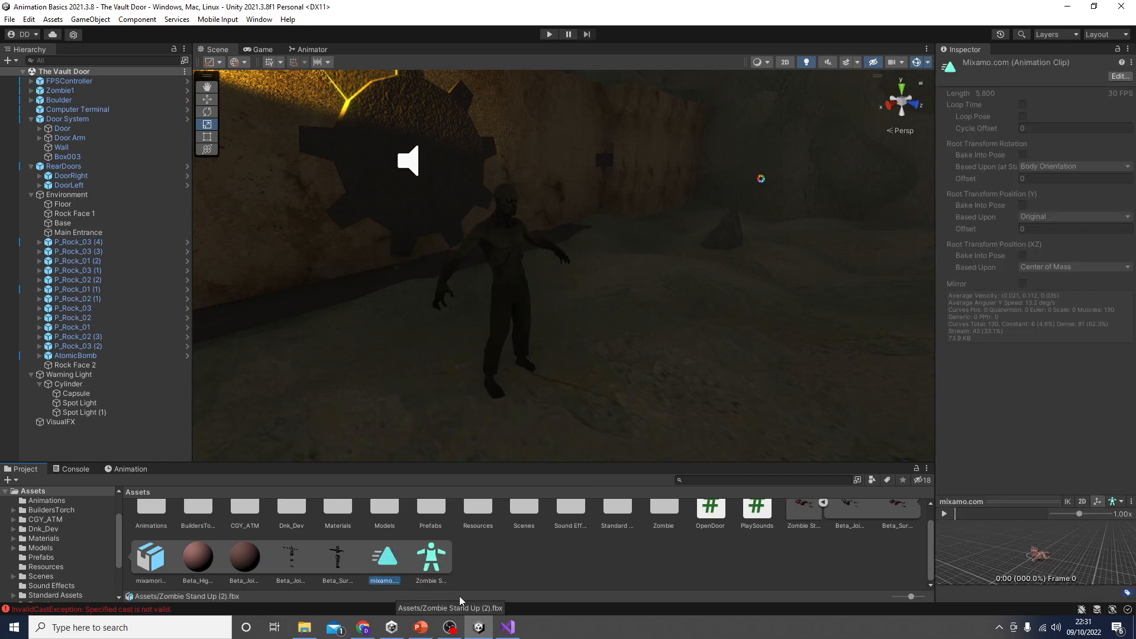
key("ctrl+d")
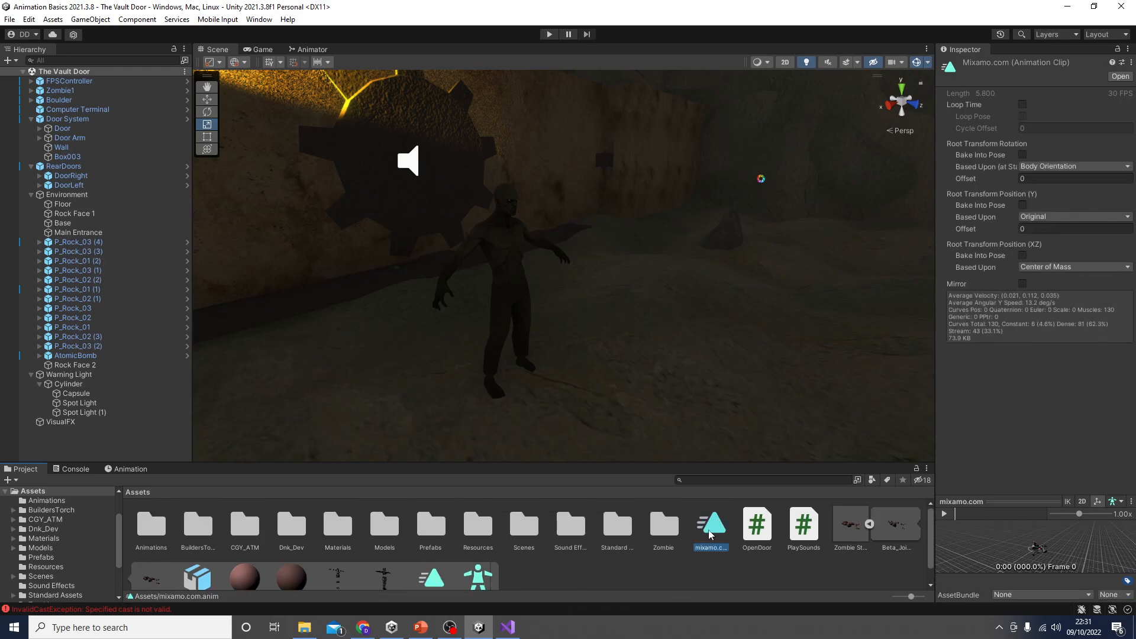
left_click(869, 524)
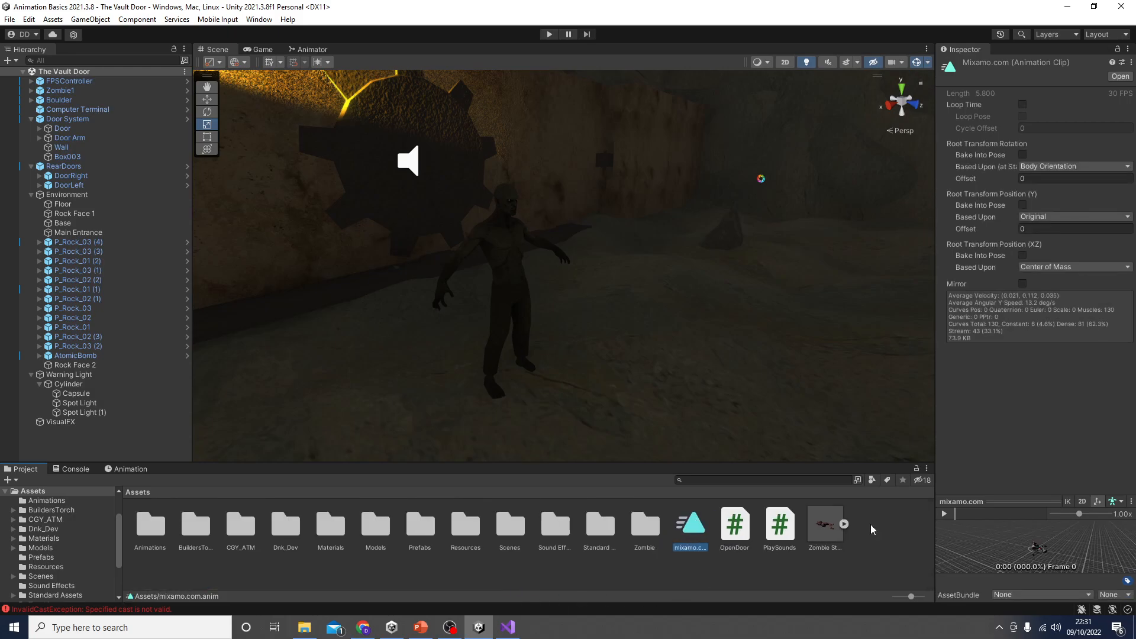
Step: Rename the duplicated mixamo.com animation clip as Stand Up
right_click(694, 527)
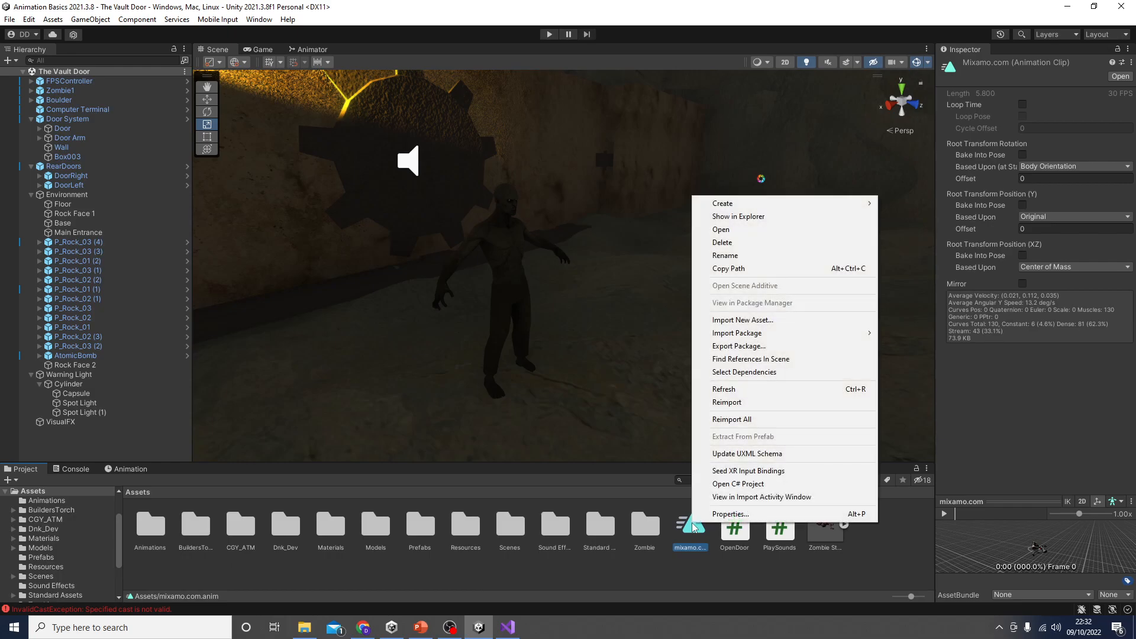
left_click(749, 256)
type("Stand Up")
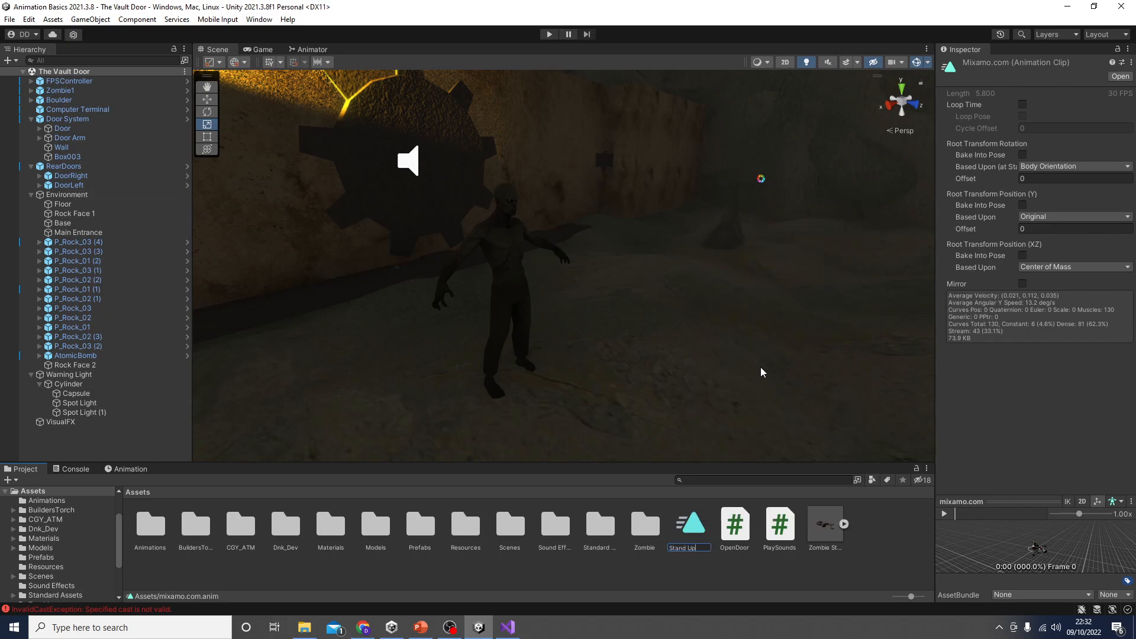
key("Return")
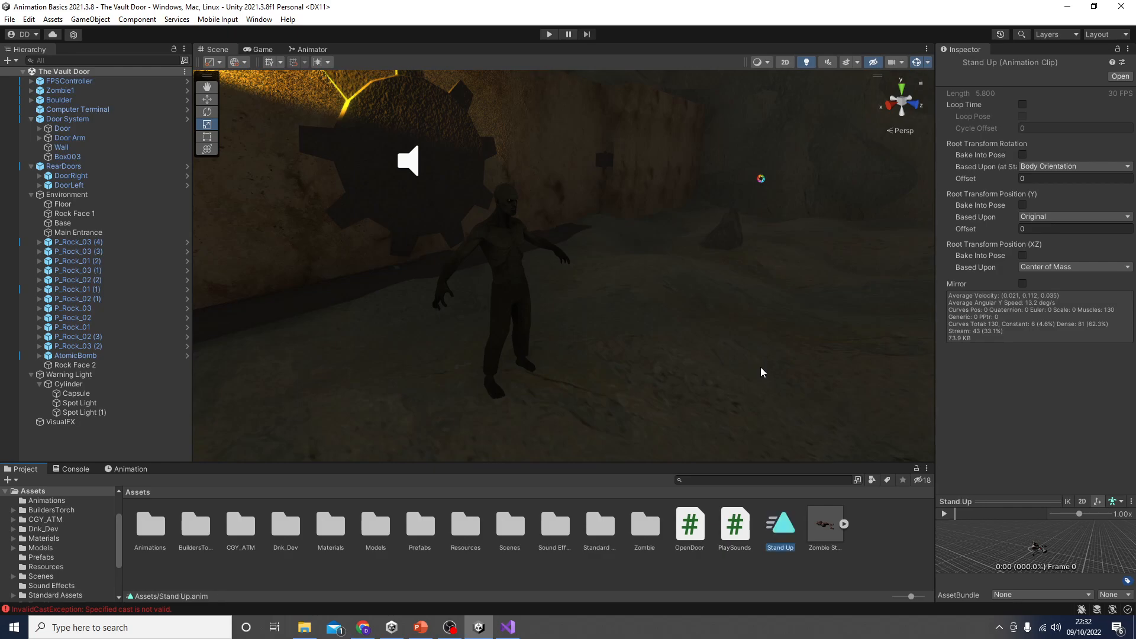
Step: Add the Stand Up clip as a new state in Zombie1's animator controller, in the empty area beside the existing state chain
left_click(513, 252)
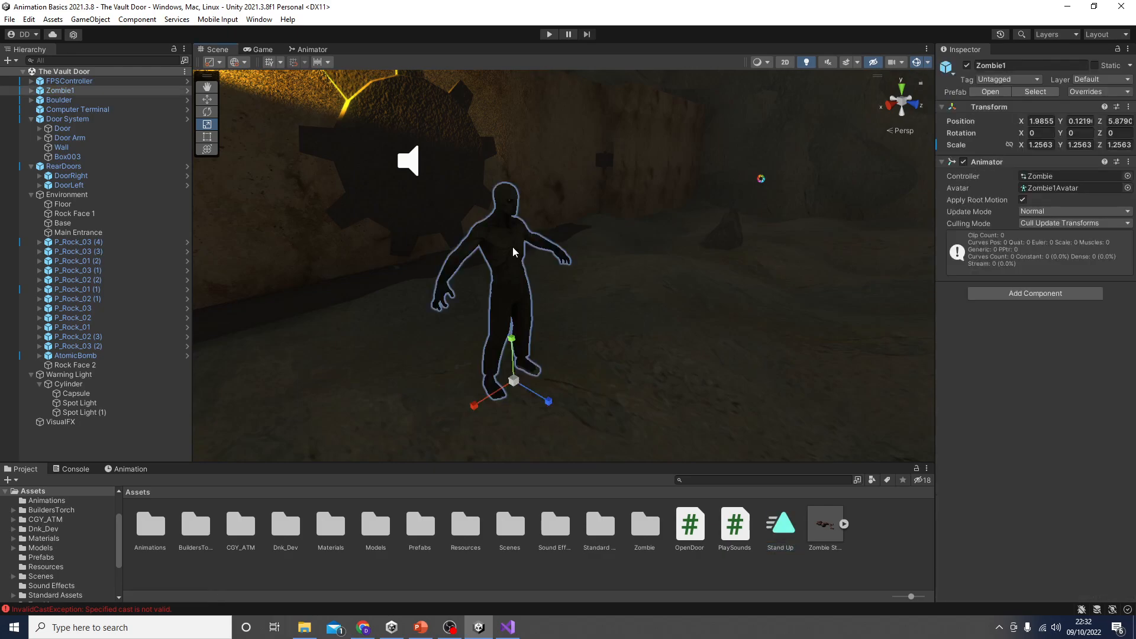
left_click(310, 49)
left_click_drag(780, 524, 730, 363)
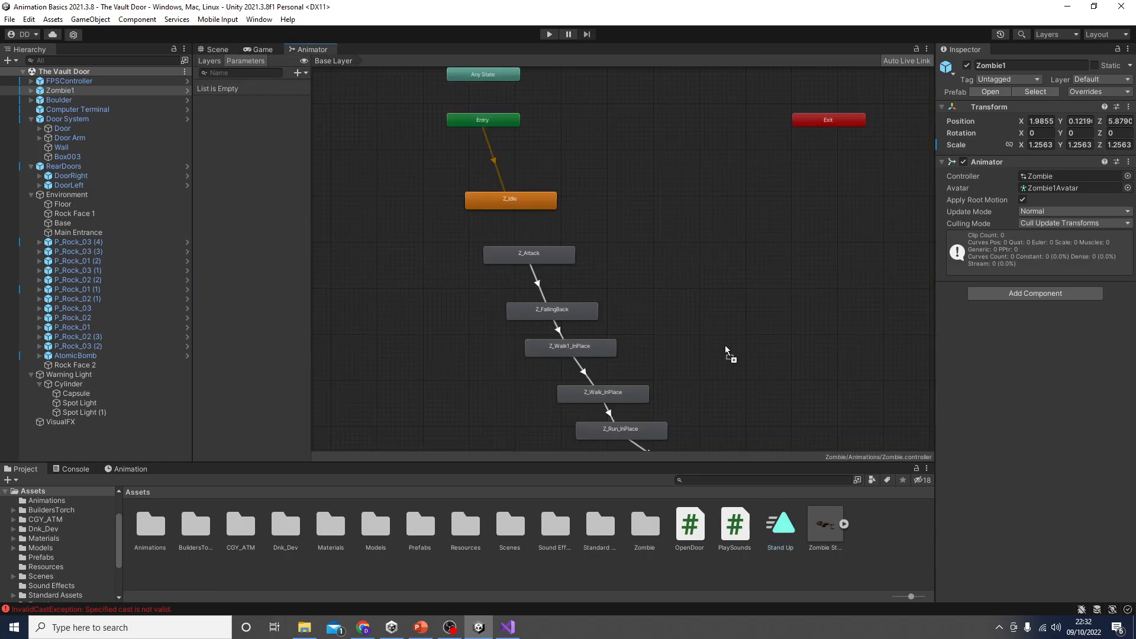
left_click_drag(712, 285, 711, 285)
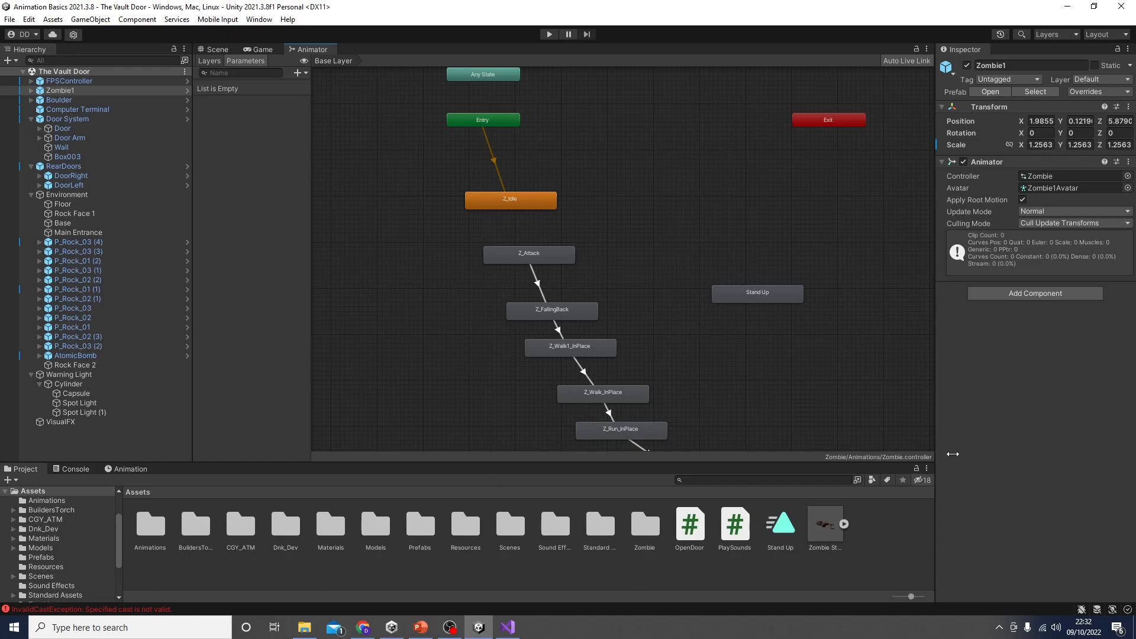
left_click(792, 295)
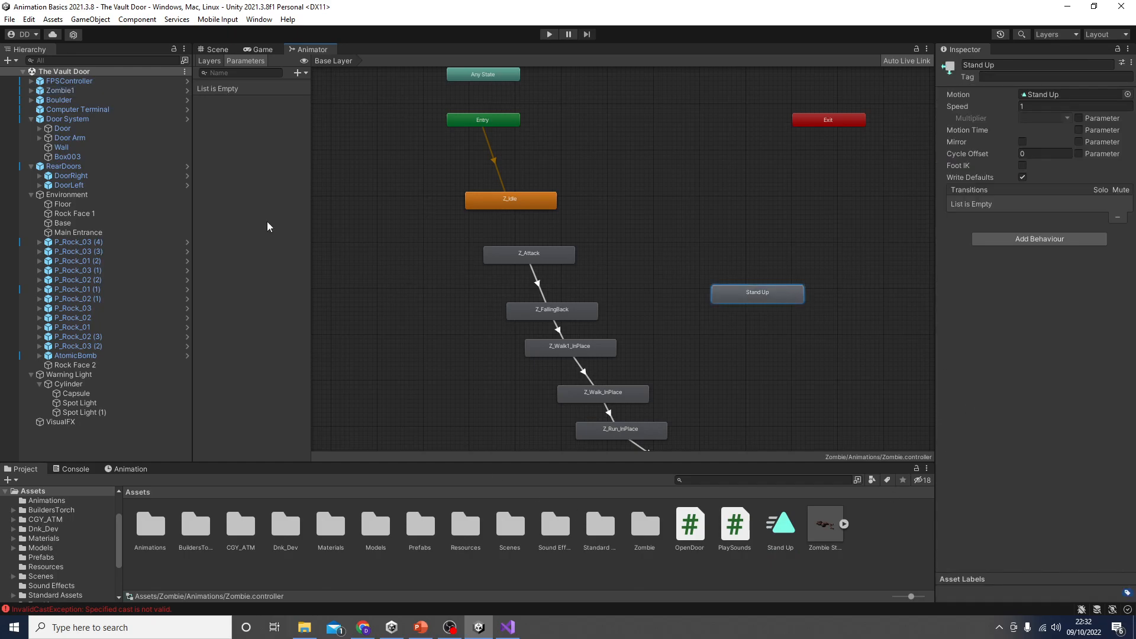
Step: Check which animator controller Zombie1 uses by locating it in the project and return to the Scene view
left_click(82, 90)
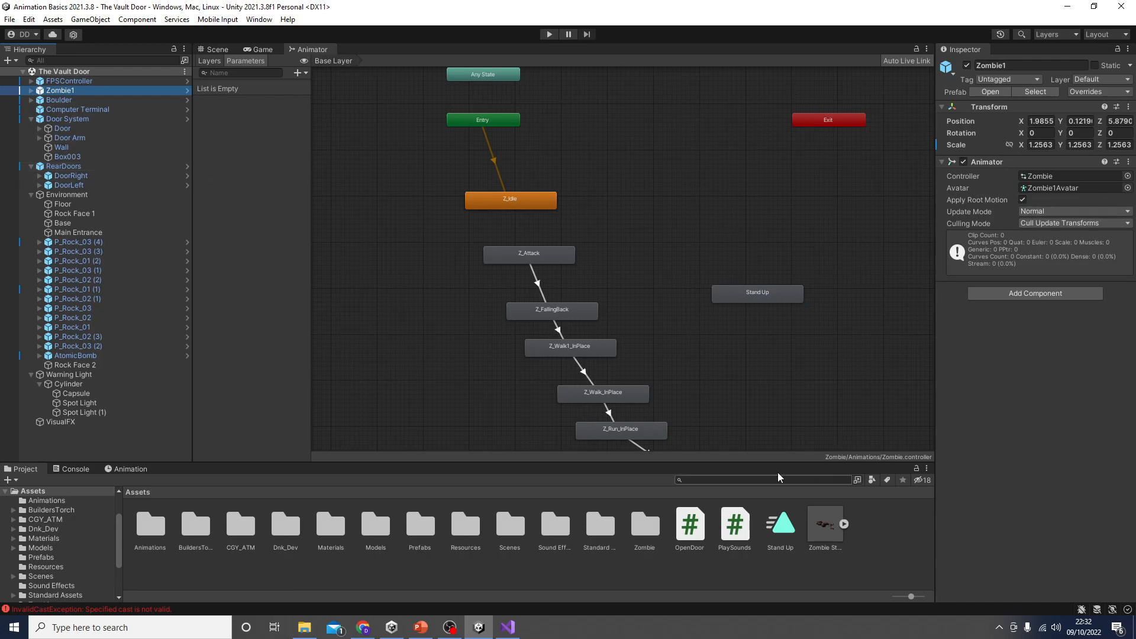
double_click(1046, 175)
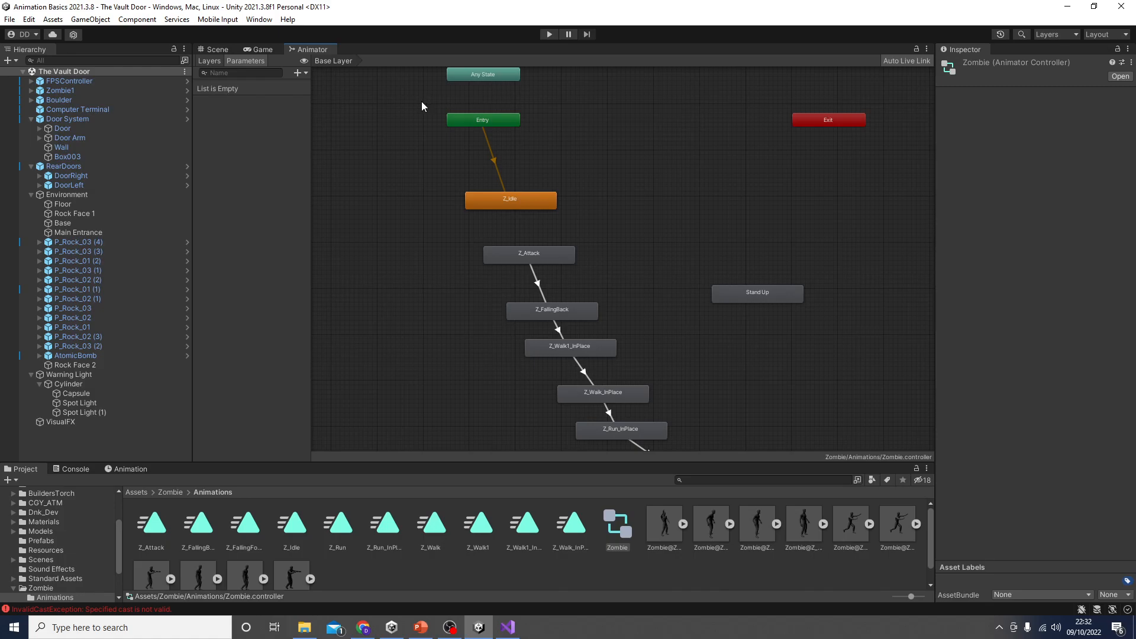
left_click(216, 51)
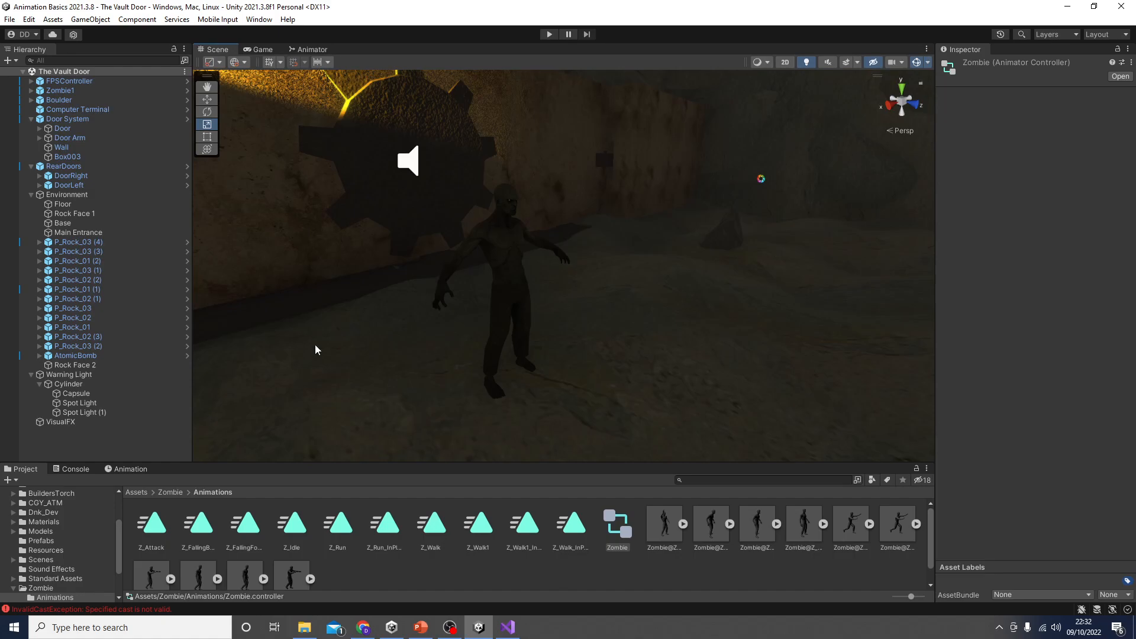
Step: Preview the Stand Up clip on Zombie1 in the Animation window
left_click(505, 246)
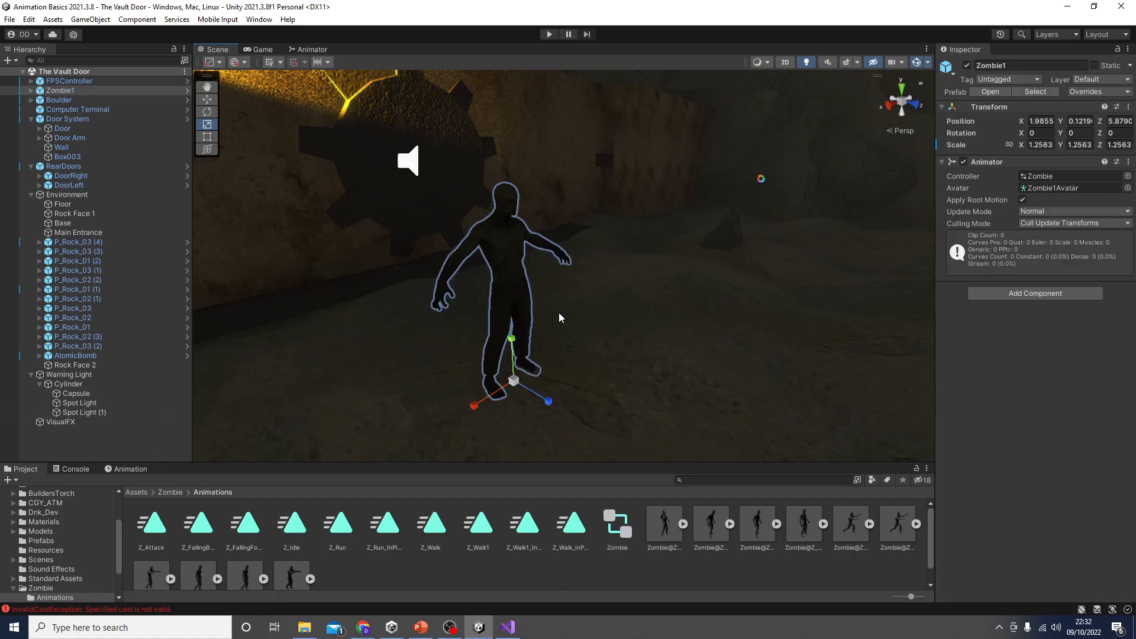
left_click(133, 469)
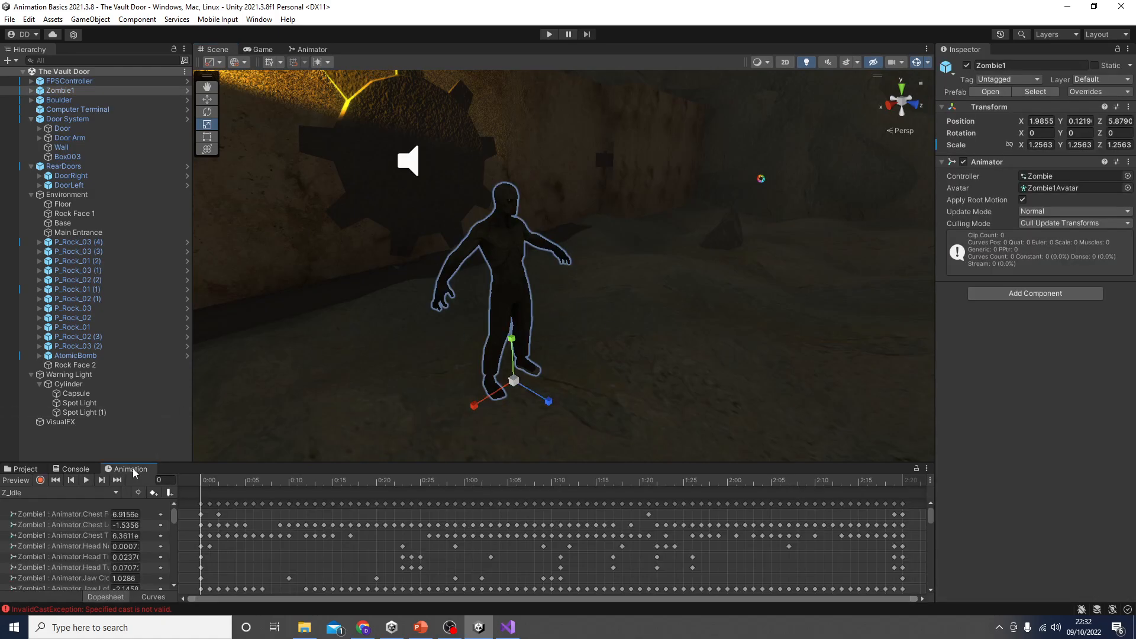
left_click(32, 497)
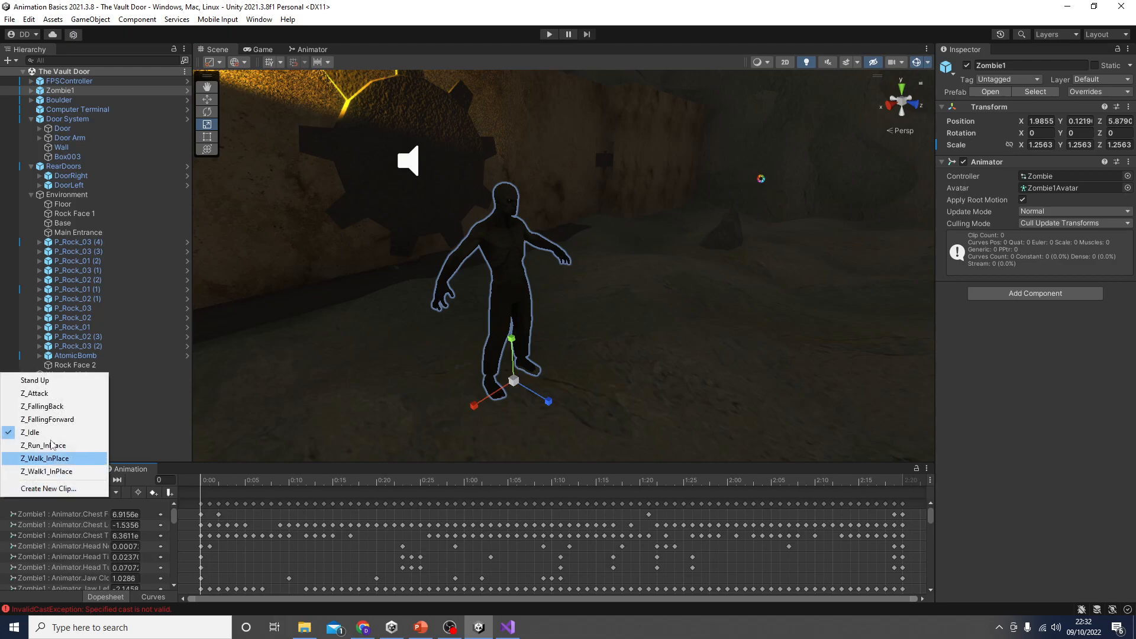
left_click(68, 381)
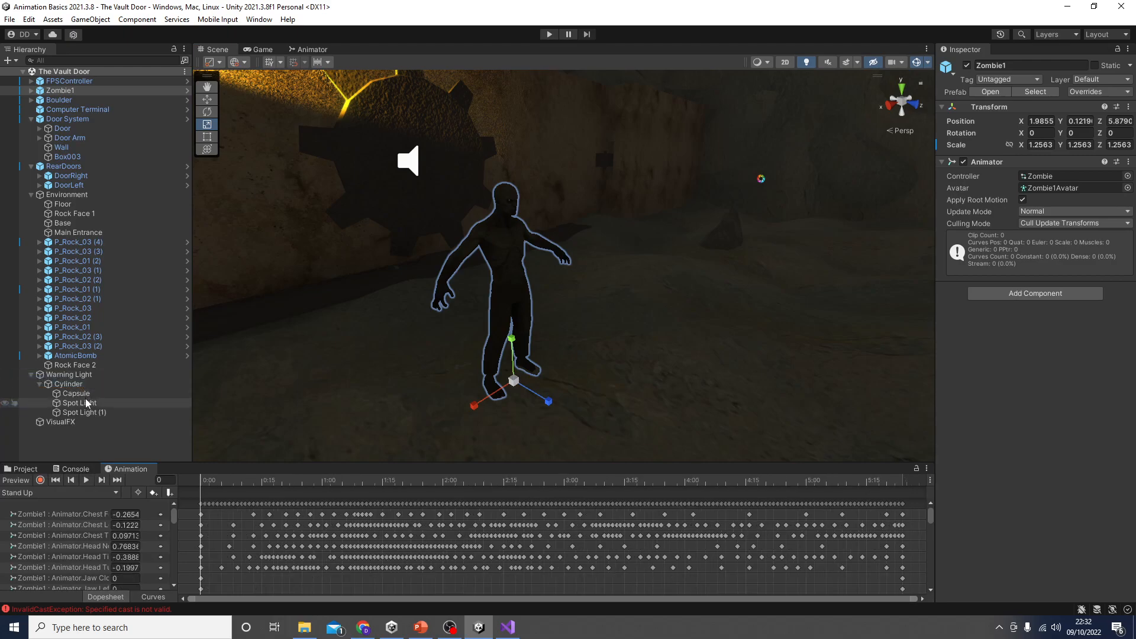
left_click(90, 481)
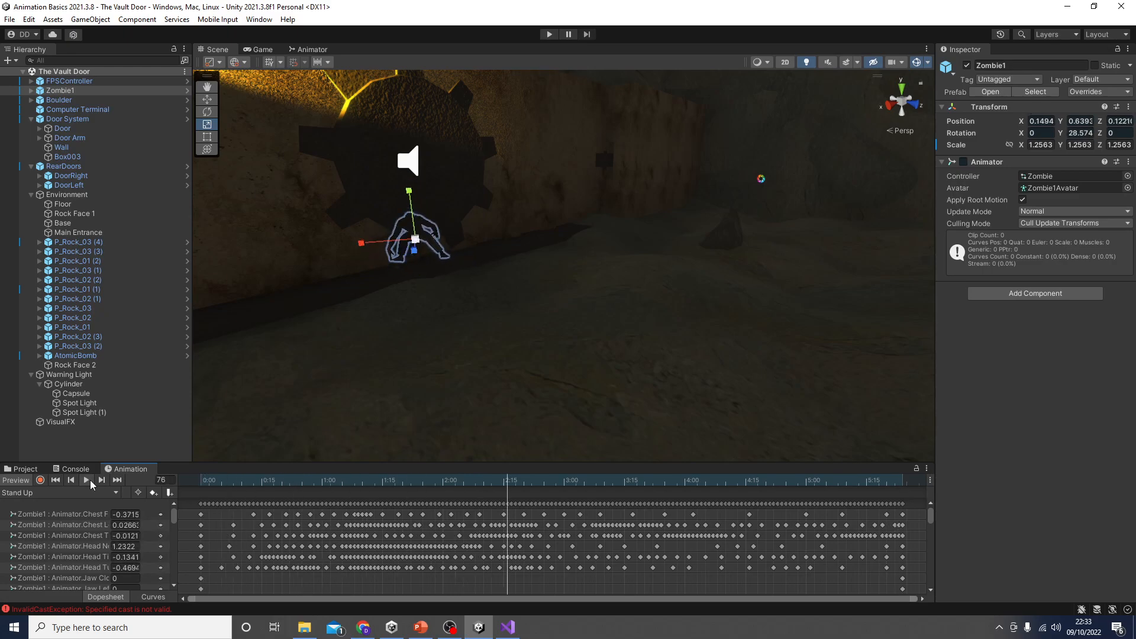
Step: Add the Stand Up clip from the root Assets folder to the Zombie animator controller, beside the Z_Idle state
left_click(24, 469)
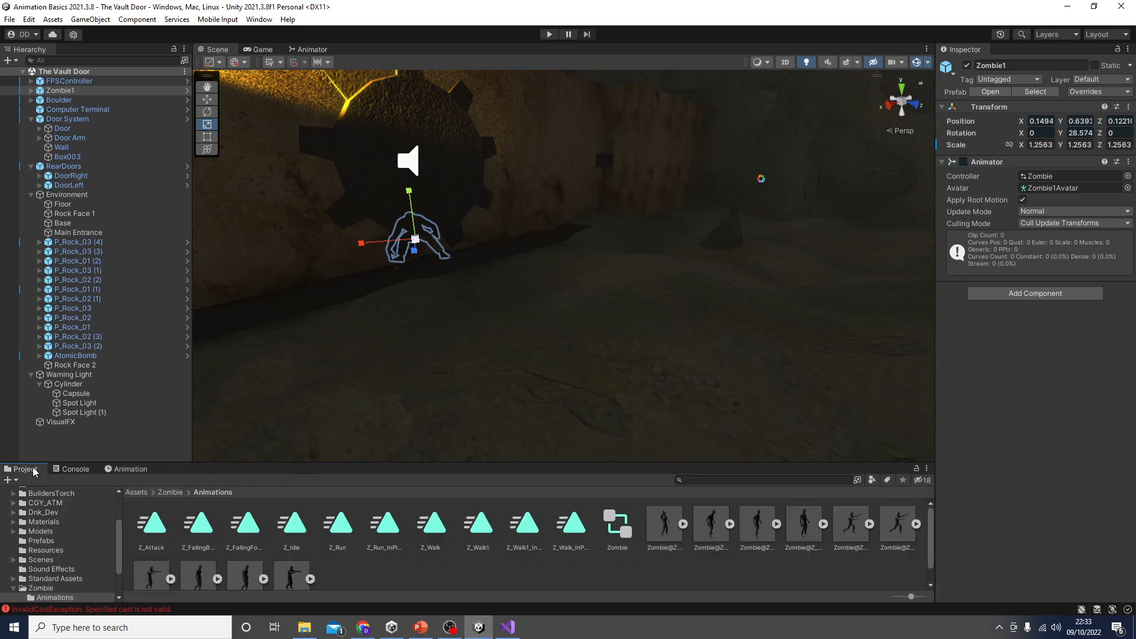
left_click(135, 492)
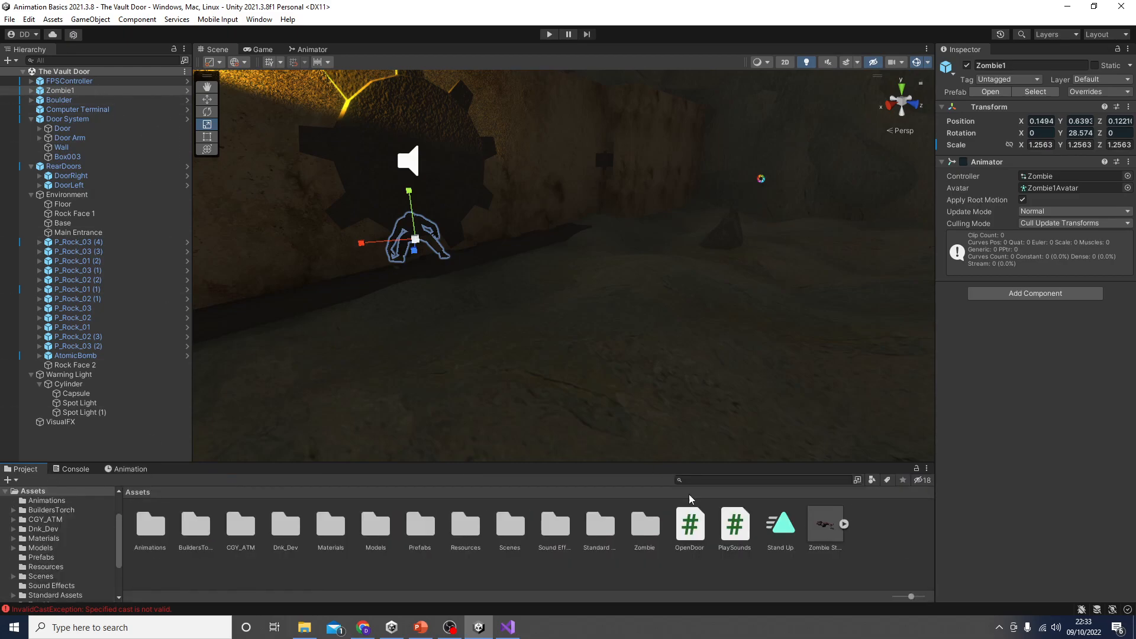
left_click(790, 528)
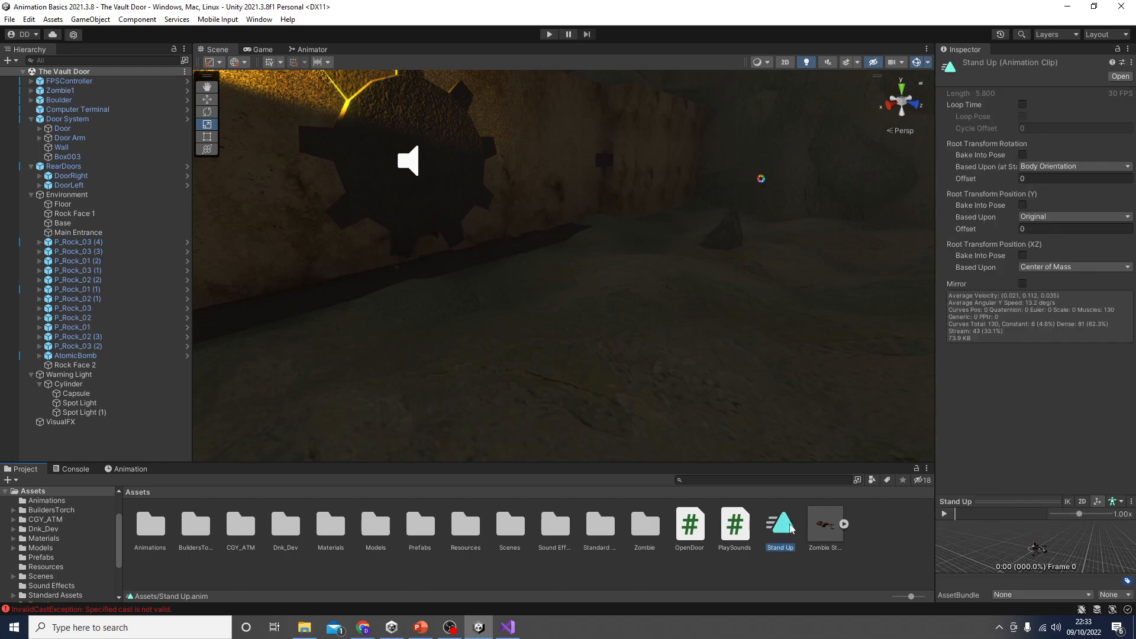
left_click_drag(791, 528, 715, 219)
Step: Create transitions from Z_Idle to Stand Up and from Stand Up back to Z_Idle
left_click(511, 204)
right_click(511, 202)
left_click(524, 211)
left_click(654, 215)
right_click(676, 215)
left_click(695, 223)
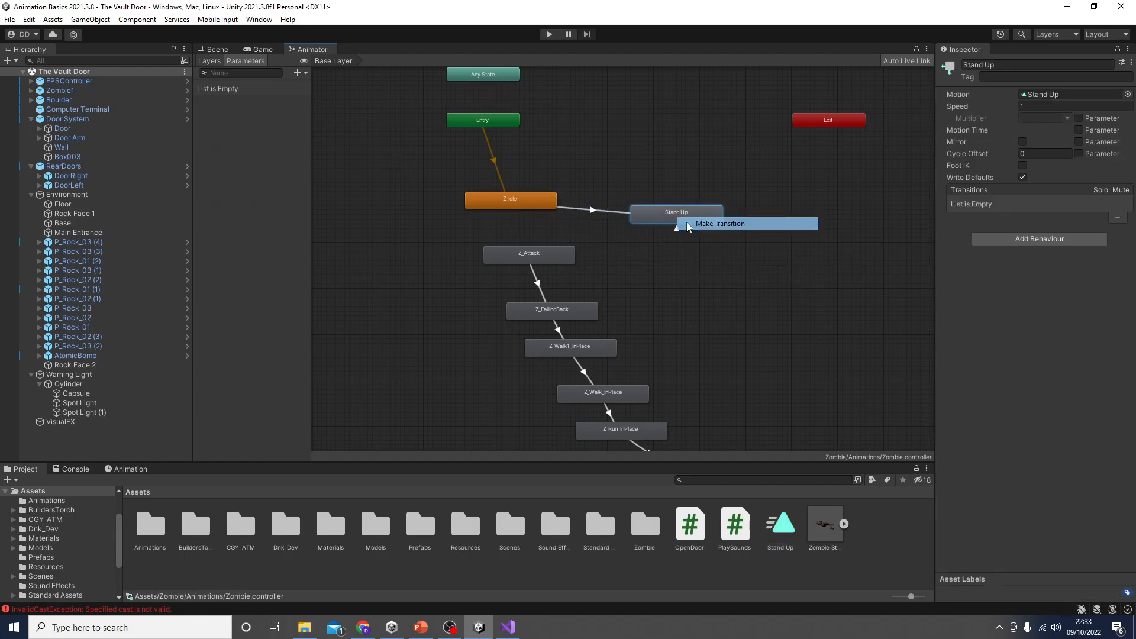
left_click(531, 202)
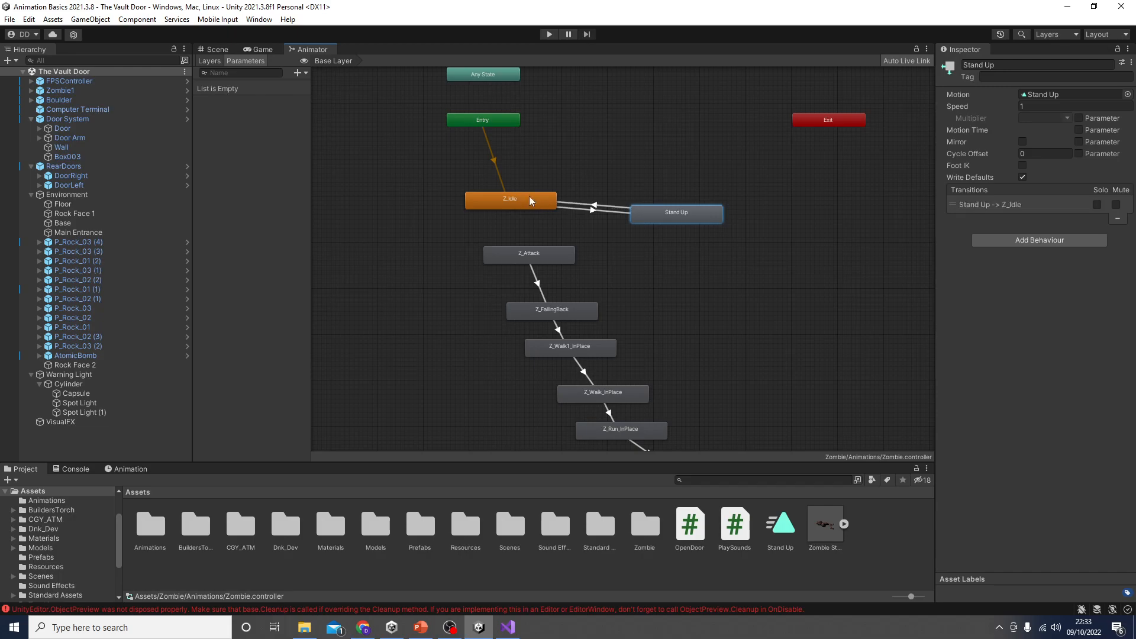
Step: Play-test the scene, walk up to the zombie to watch its idle and Stand Up animations, and return to the Scene view
left_click(549, 34)
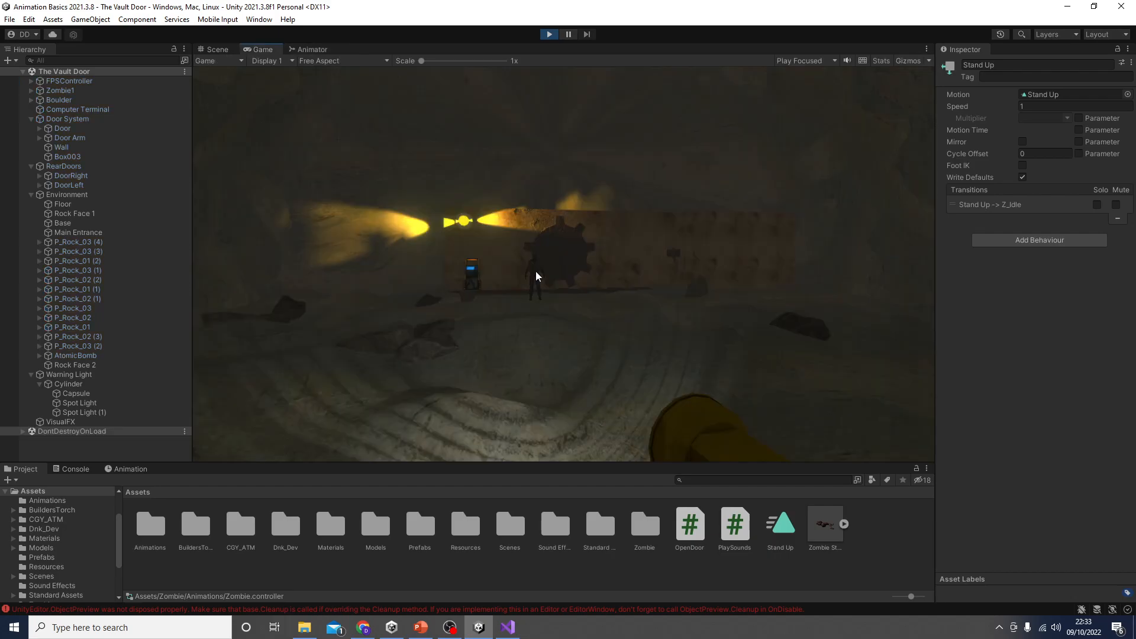
key("w")
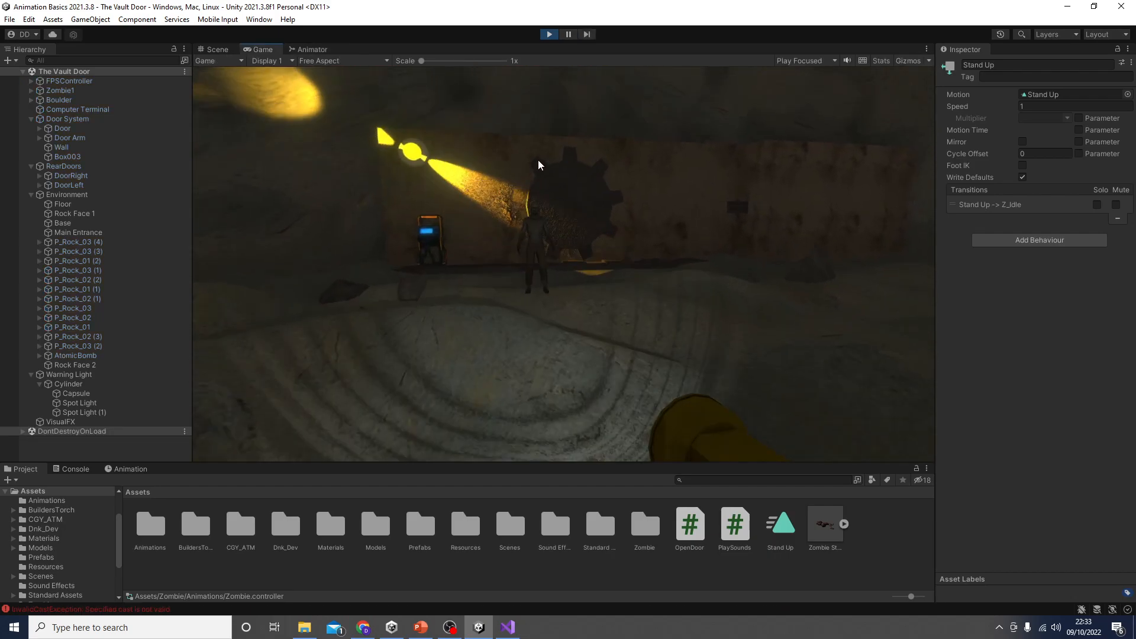
key("w")
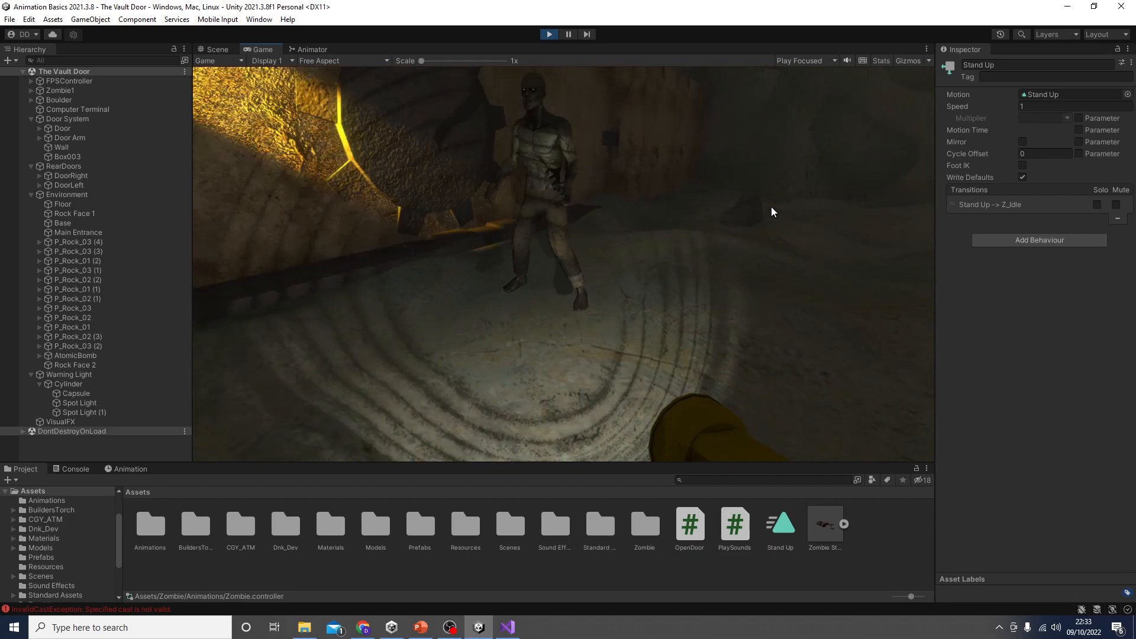
key("d")
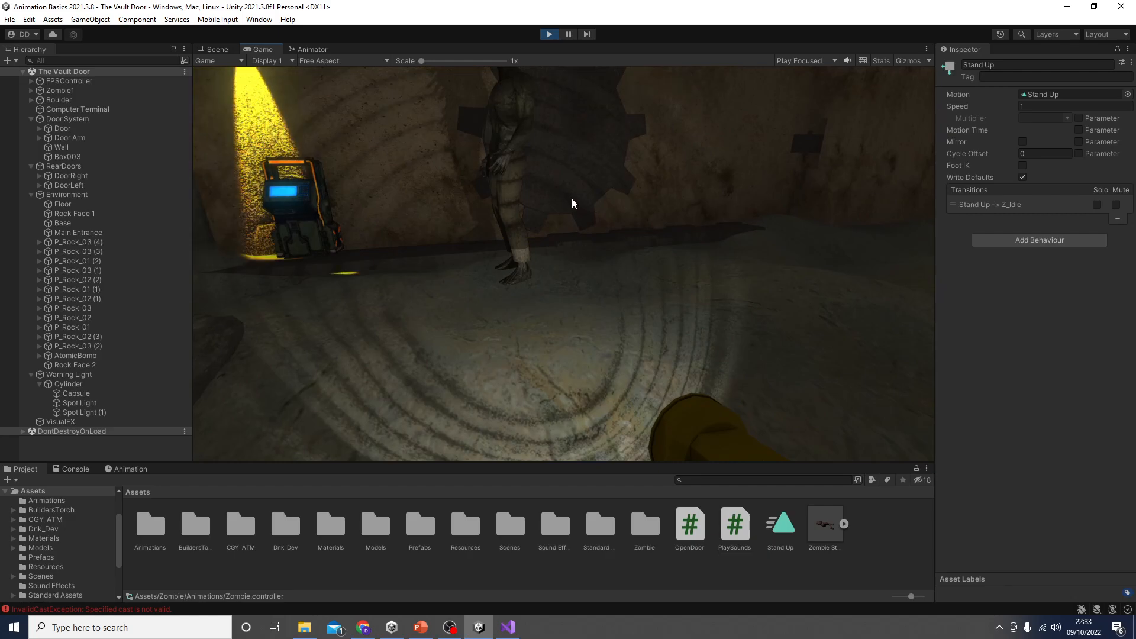
key("a")
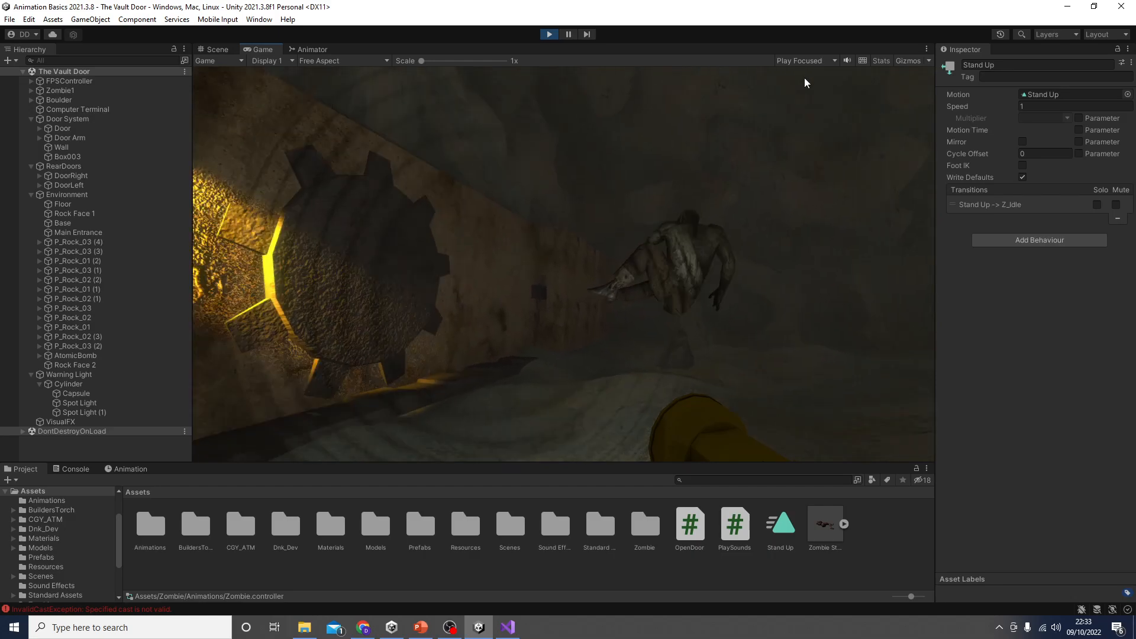
left_click(547, 34)
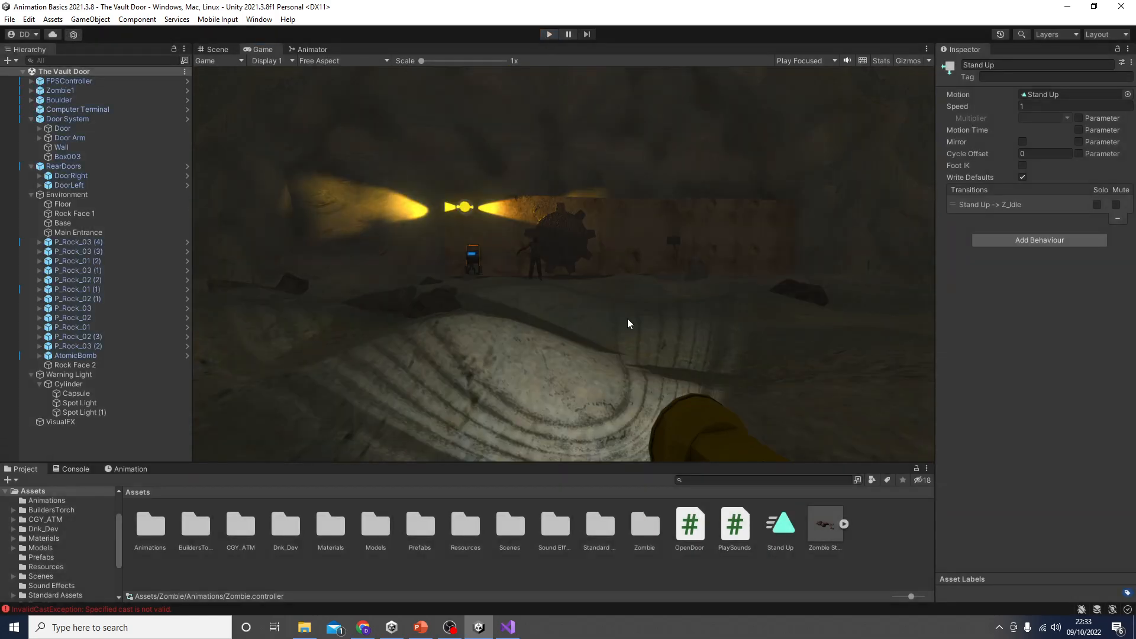
left_click(219, 49)
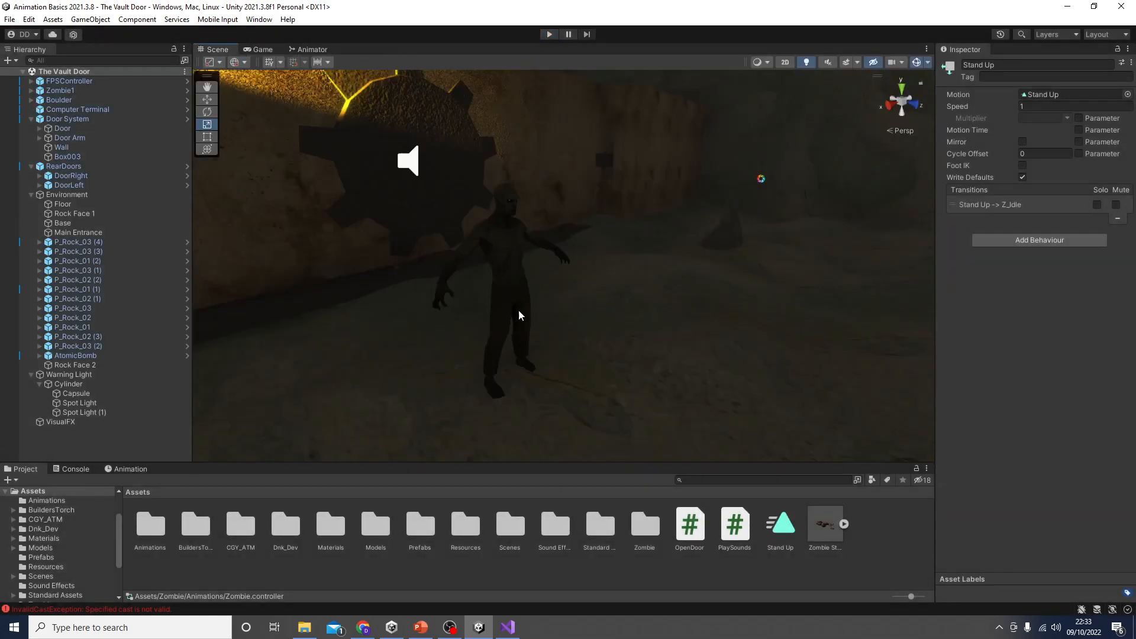
Step: Enable Bake Into Pose for the Stand Up clip's Root Transform Rotation, Position (Y) and Position (XZ)
left_click(782, 532)
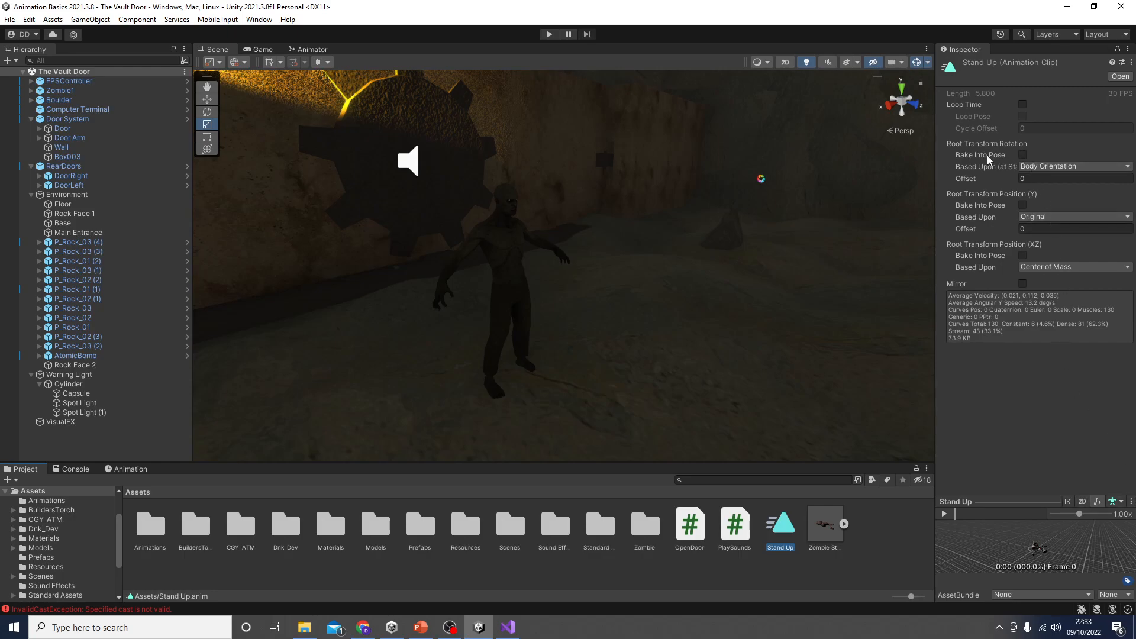
left_click(1019, 155)
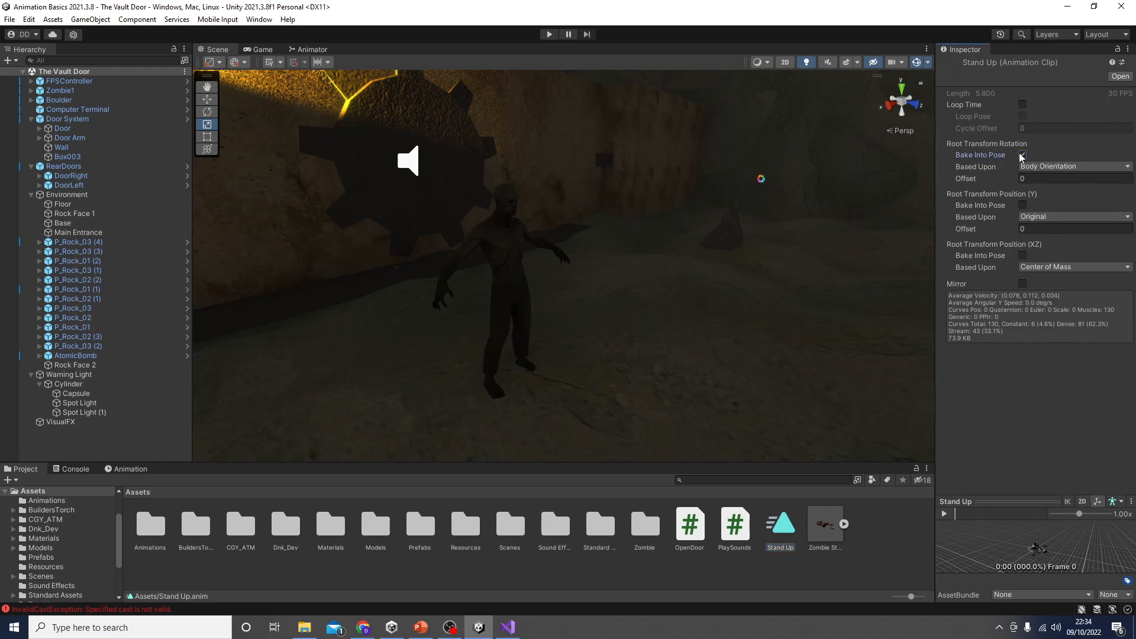
left_click(1024, 206)
left_click(1022, 255)
Step: Play-test the zombie's Stand Up animation up close, stop the game, and switch to the Animation – Key Features slide in PowerPoint
left_click(549, 34)
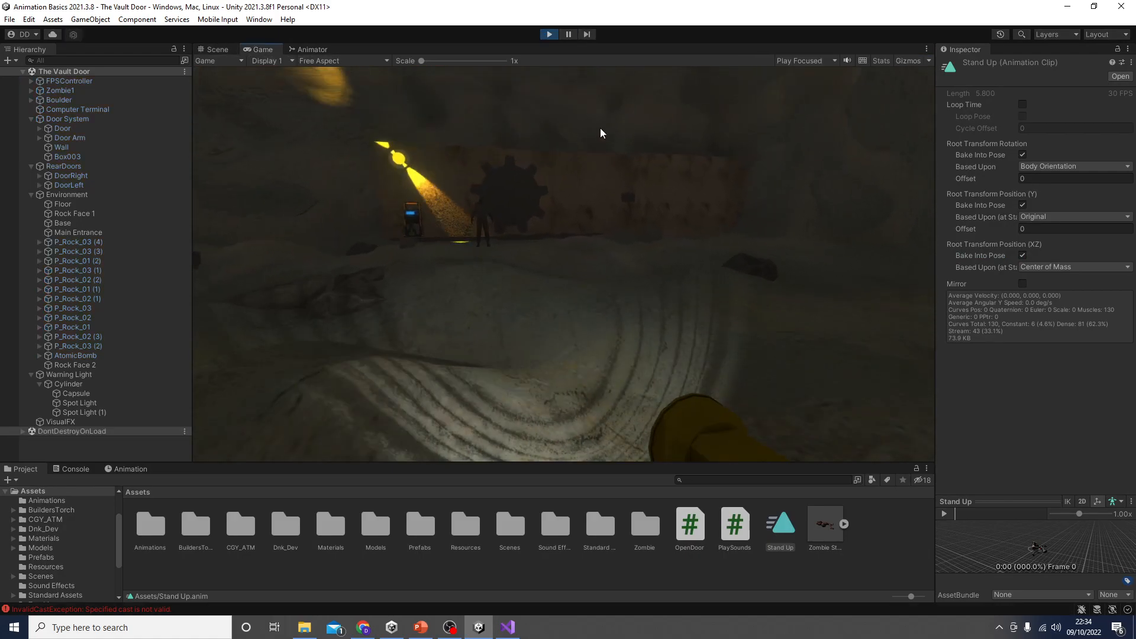
key("w")
key("w")
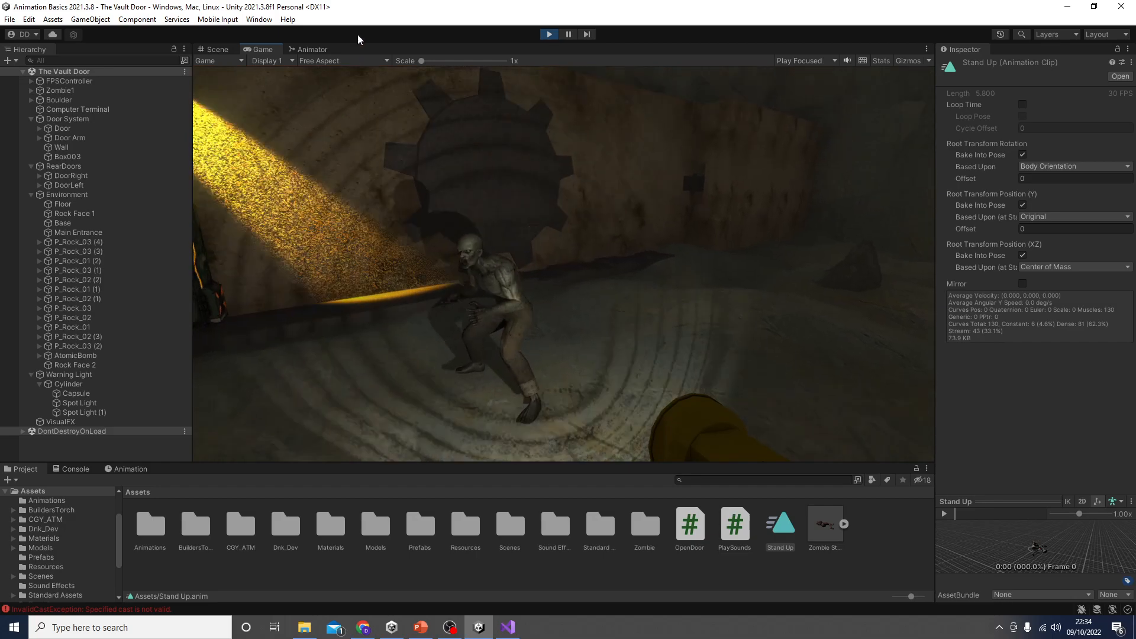
left_click(549, 33)
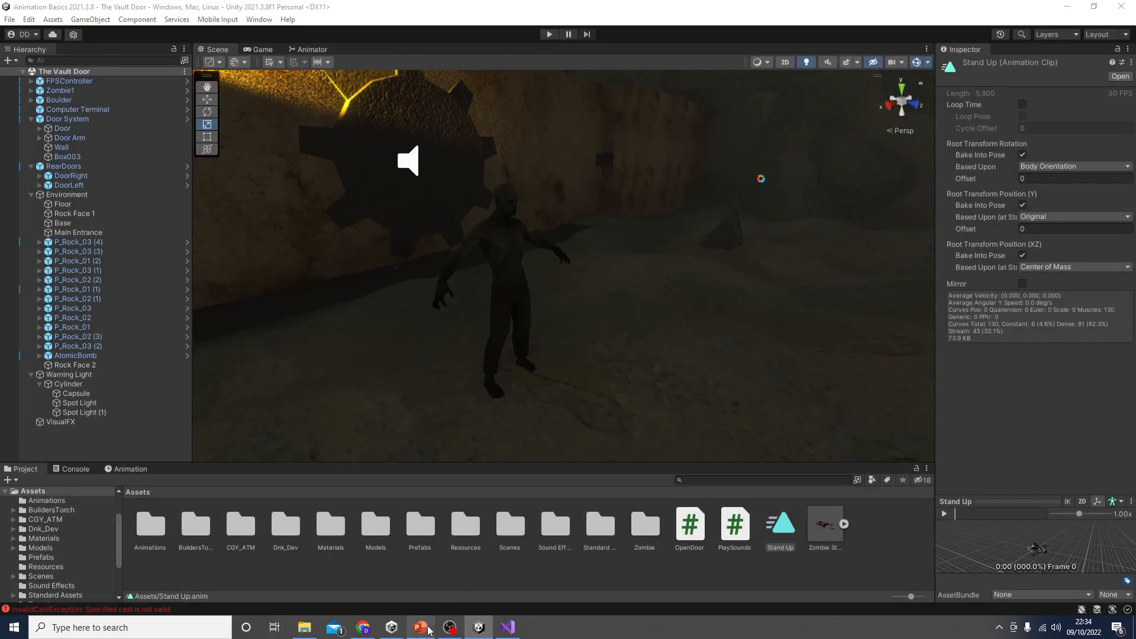
left_click(421, 627)
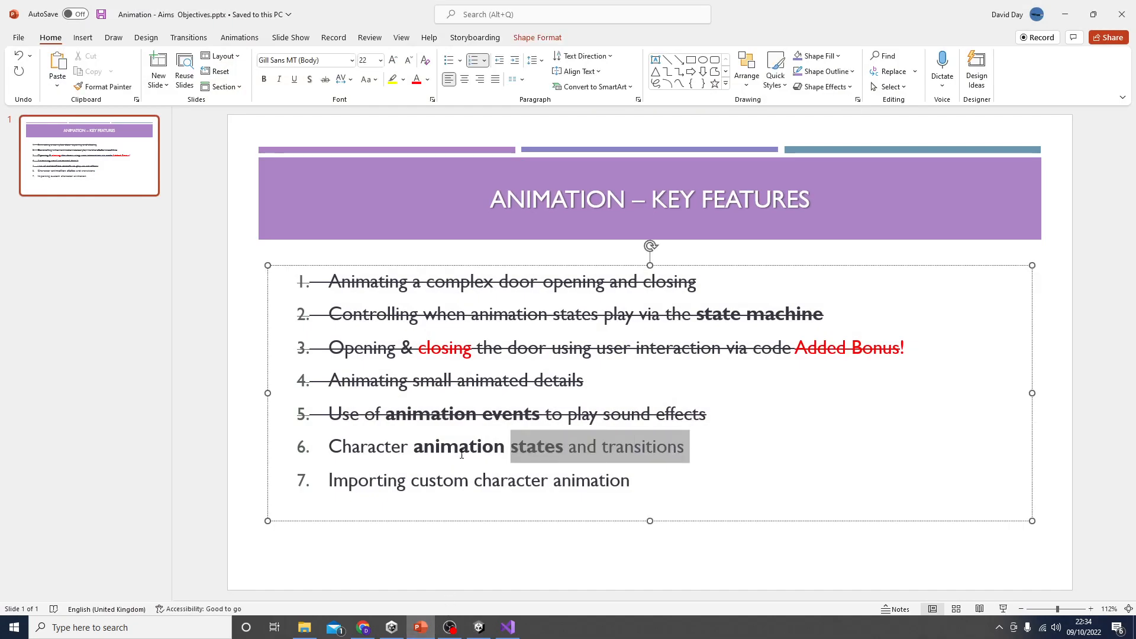